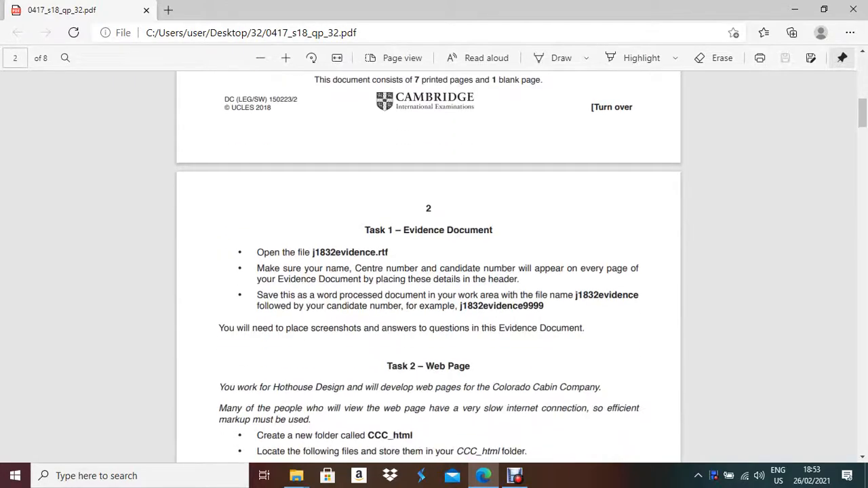
Scroll through the exam paper and zoom the PDF in one step.
scroll(428, 272, down, 15)
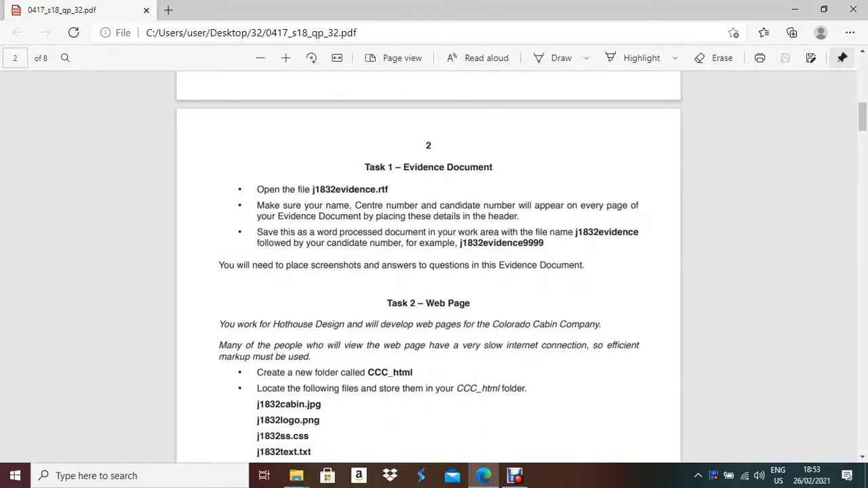
scroll(428, 271, down, 20)
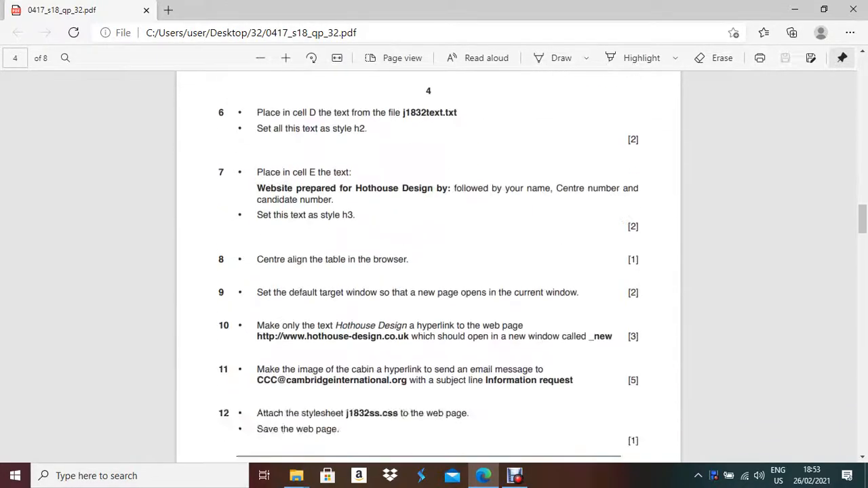
scroll(428, 271, down, 5)
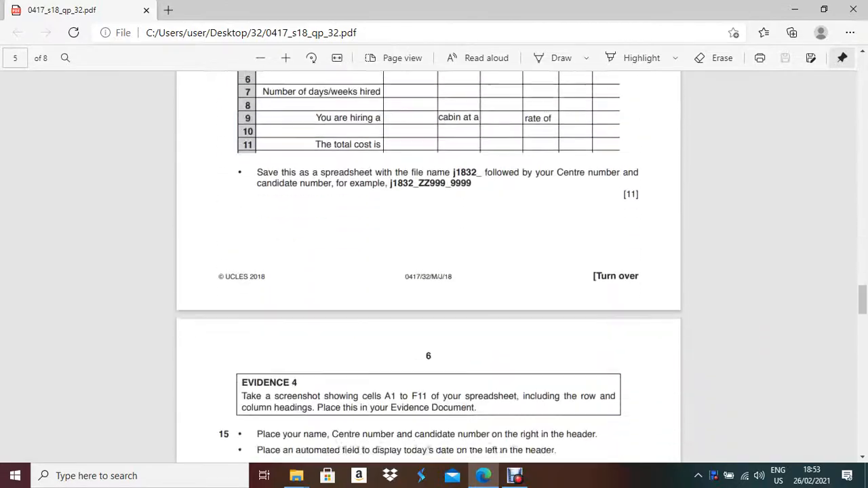
scroll(428, 272, up, 6)
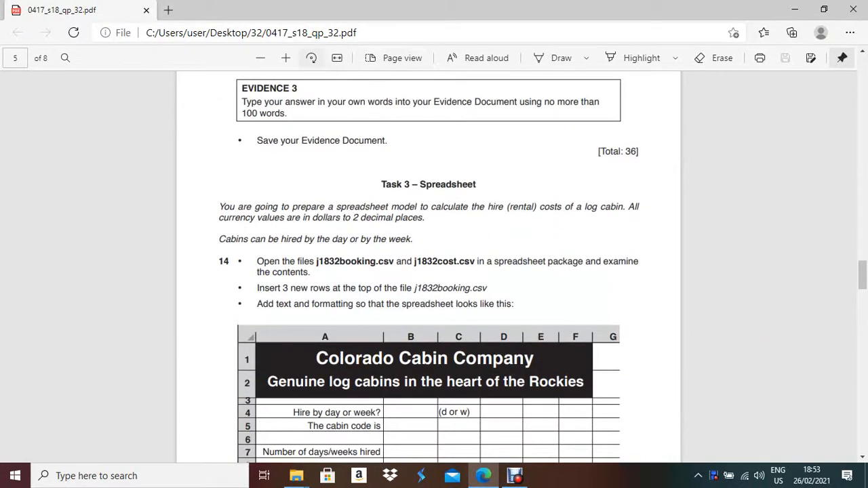
click(286, 58)
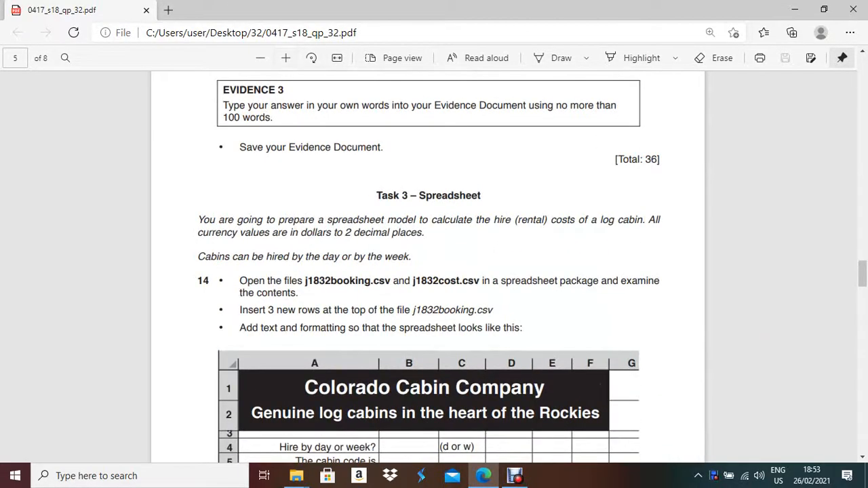
scroll(428, 271, up, 10)
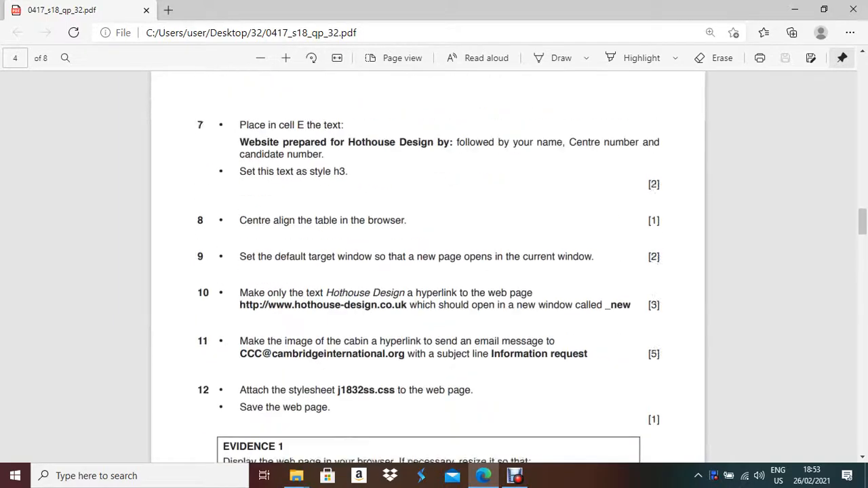
scroll(428, 271, up, 15)
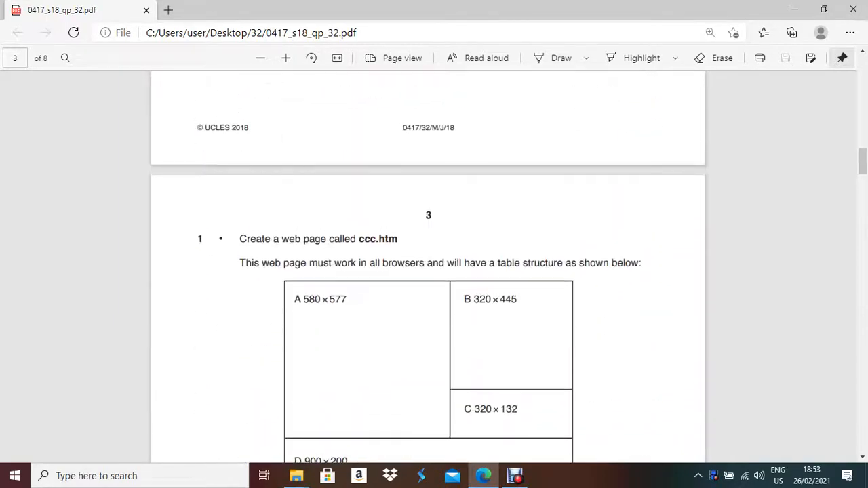
scroll(427, 271, up, 8)
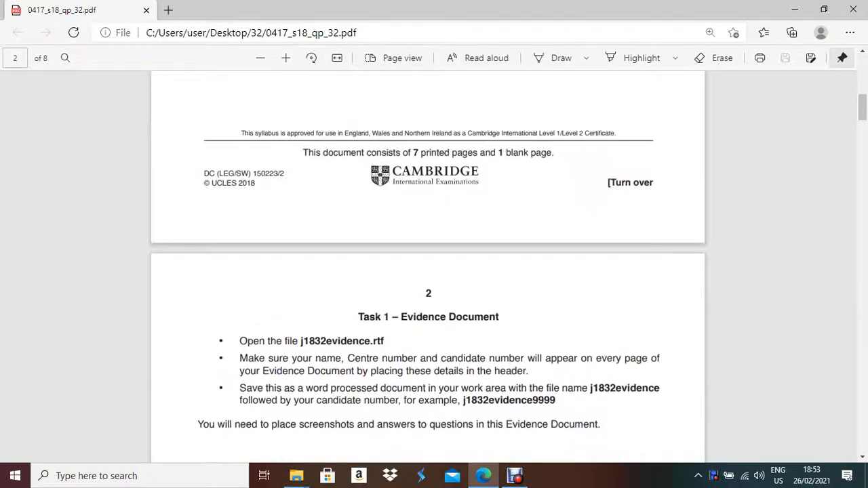
scroll(428, 272, down, 2)
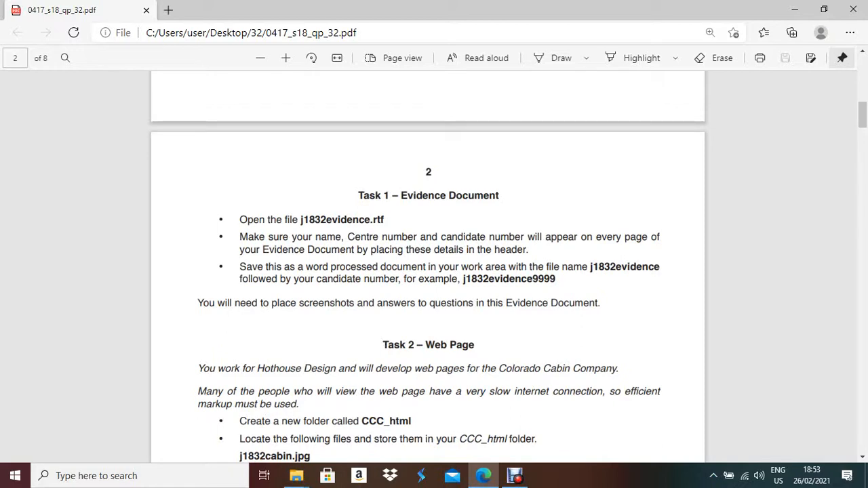
Highlight the header-details instruction and example file name j1832evidence9999, then scroll to Task 3.
drag(527, 250, 239, 237)
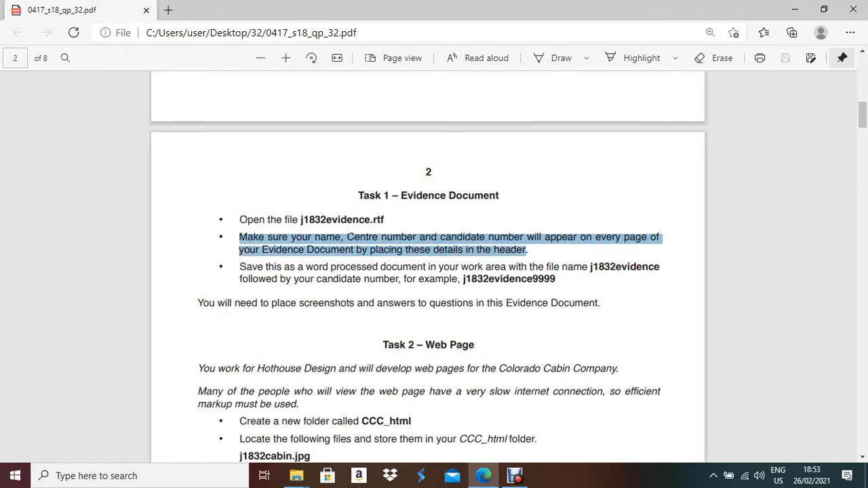
click(463, 279)
drag(463, 278, 529, 280)
click(529, 279)
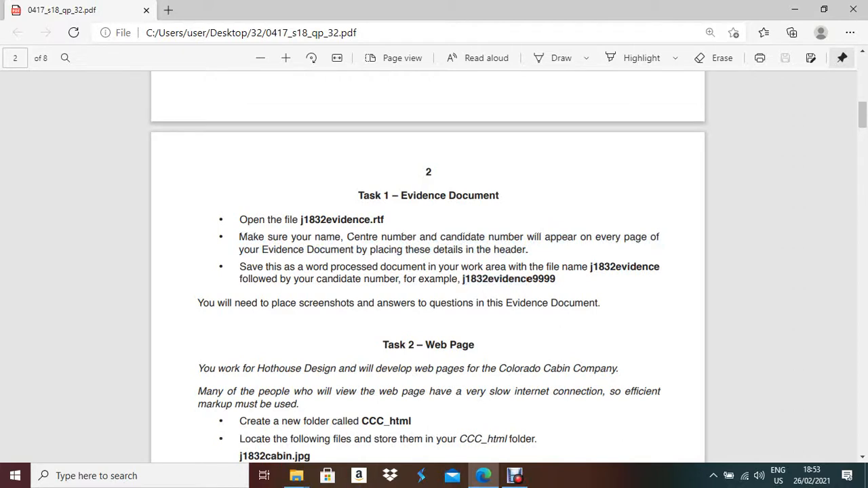
drag(311, 280, 384, 279)
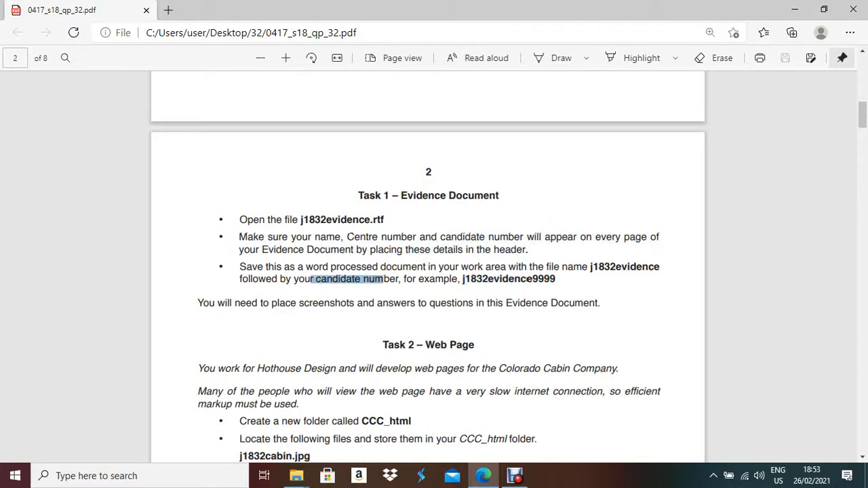
scroll(384, 280, down, 6)
scroll(384, 279, down, 20)
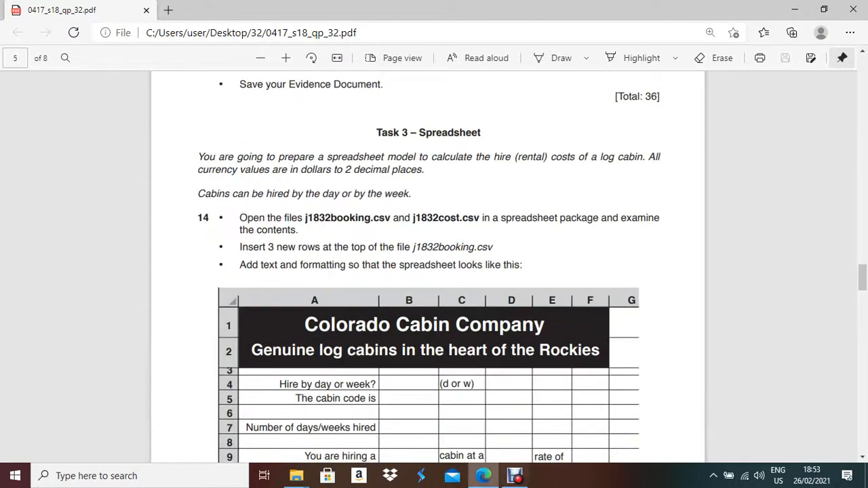
Open j1832evidence in Word, dismiss the activation warning and enable editing.
click(484, 476)
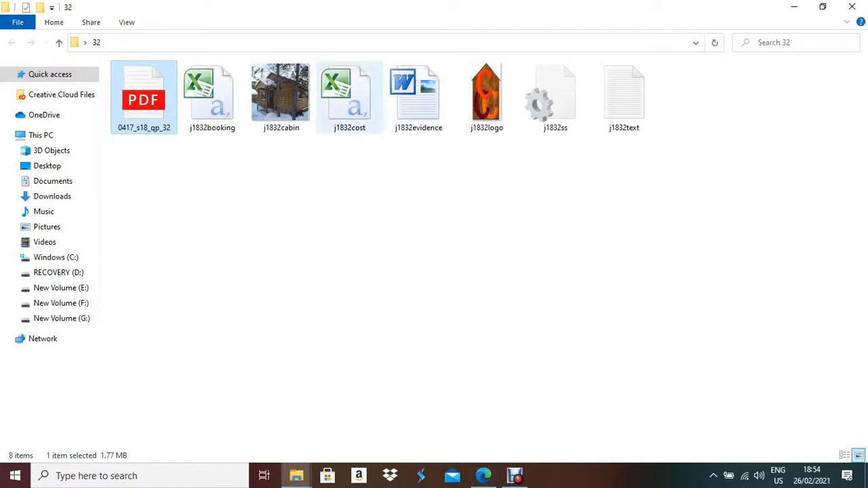
double_click(417, 95)
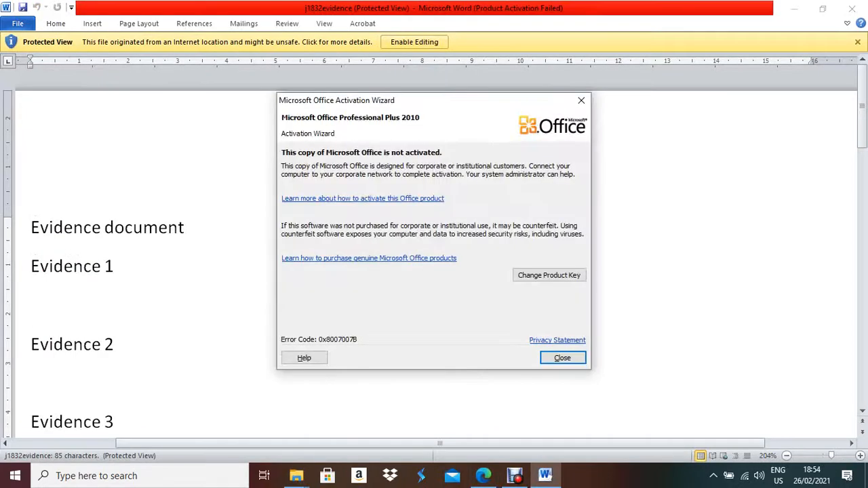
click(581, 100)
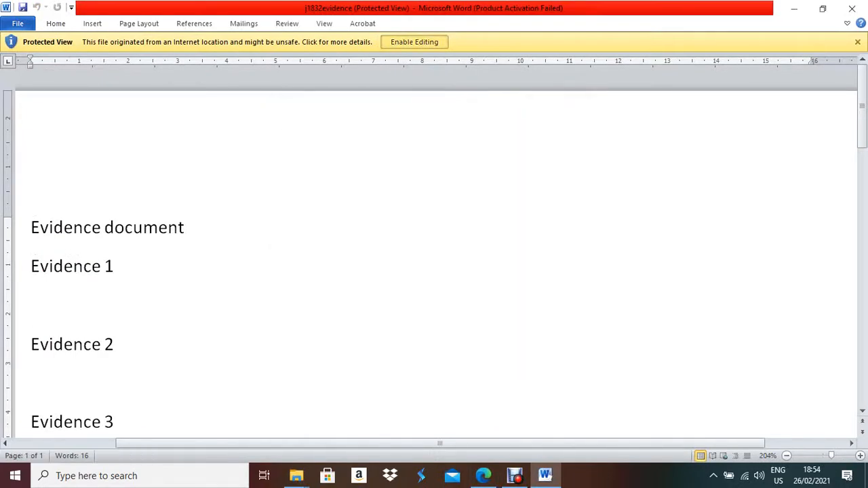
click(415, 42)
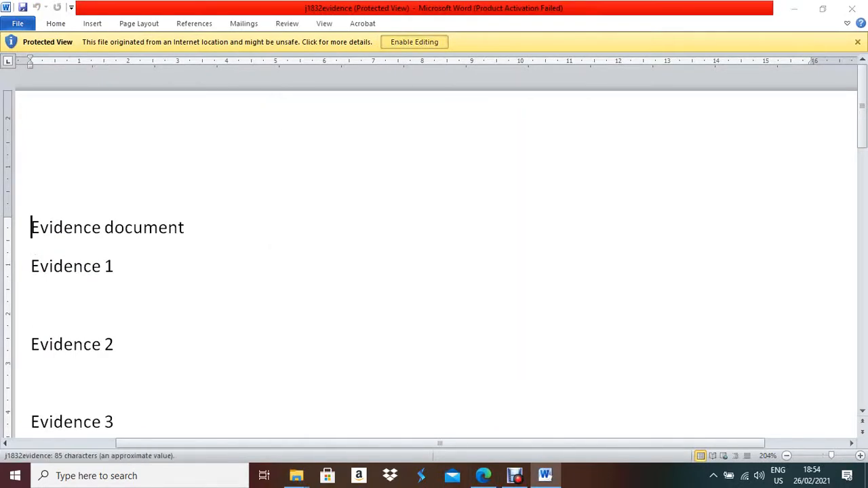
click(93, 23)
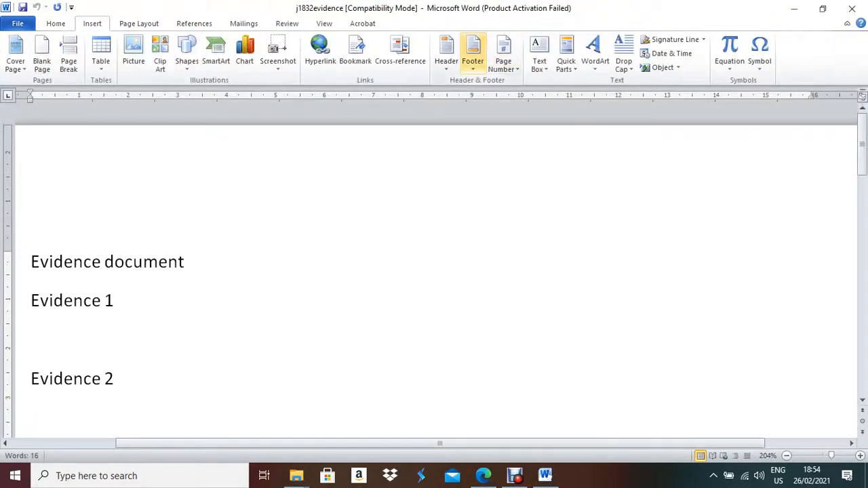
click(446, 52)
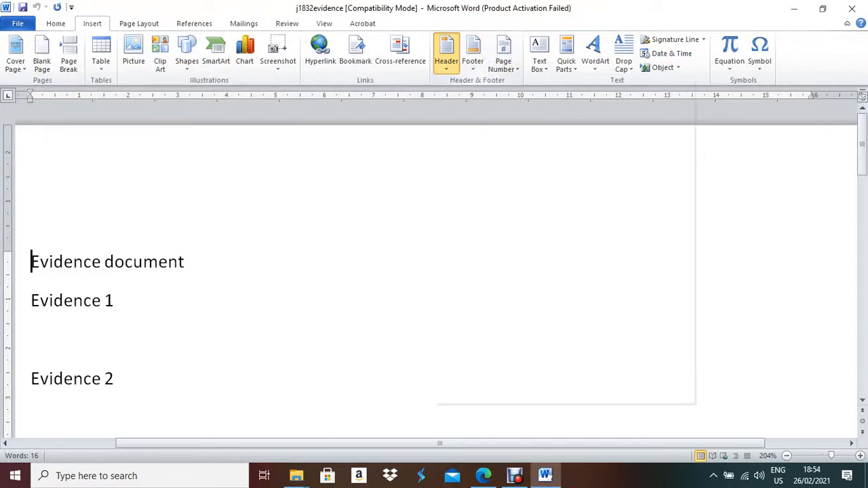
click(557, 189)
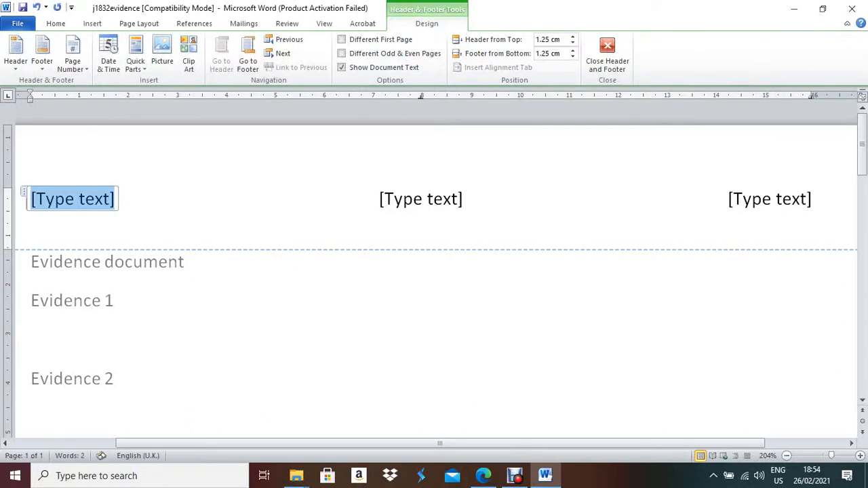
text(Mamun)
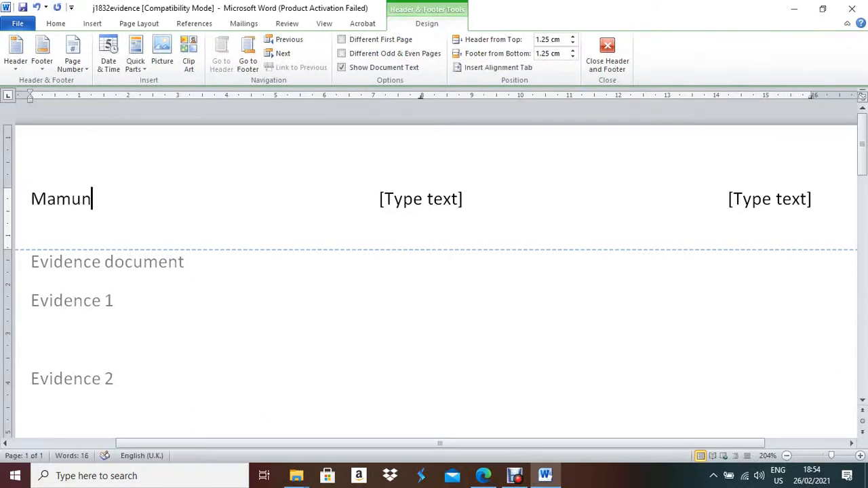
click(420, 199)
text(S)
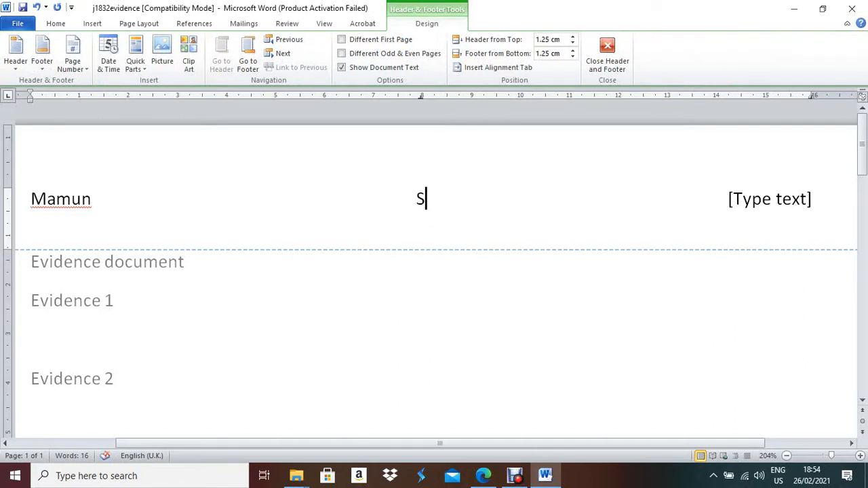
text(X139)
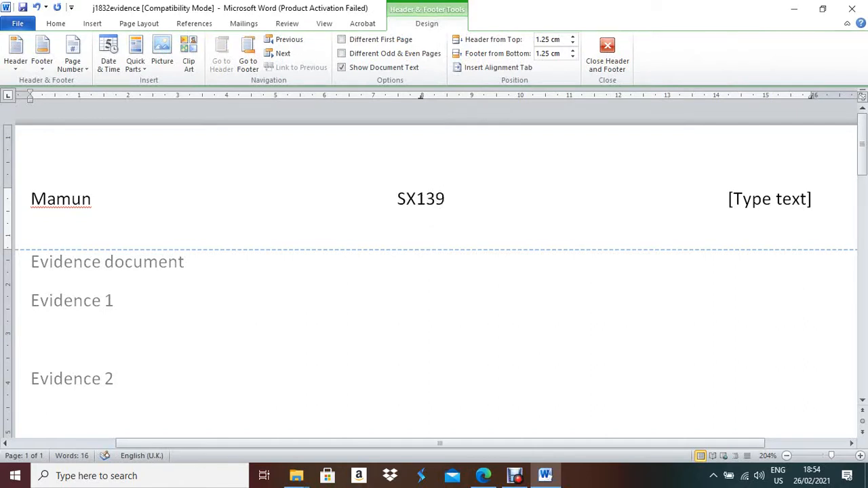
click(770, 198)
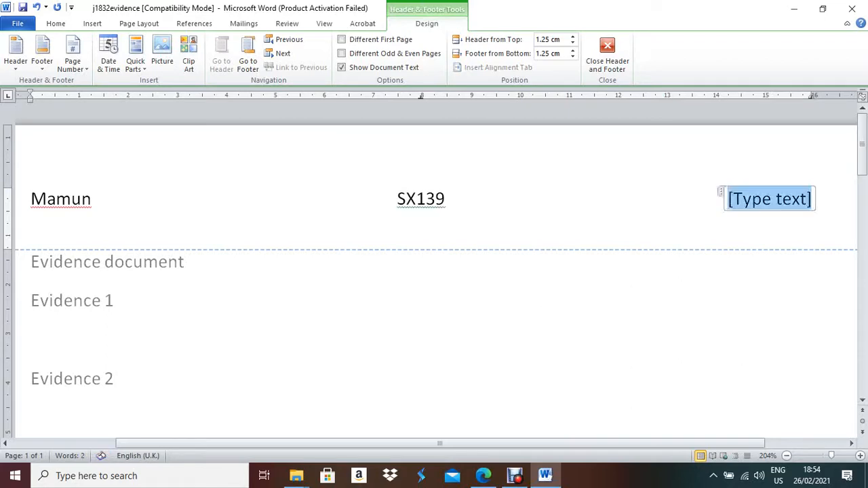
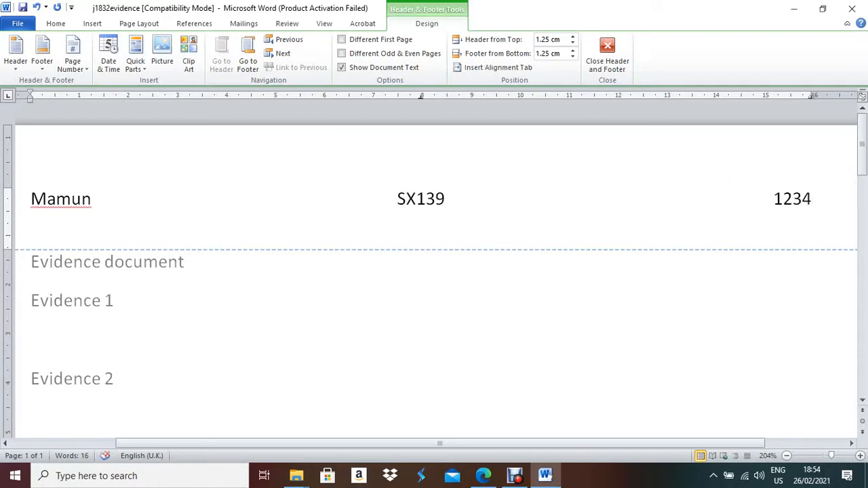
key(Escape)
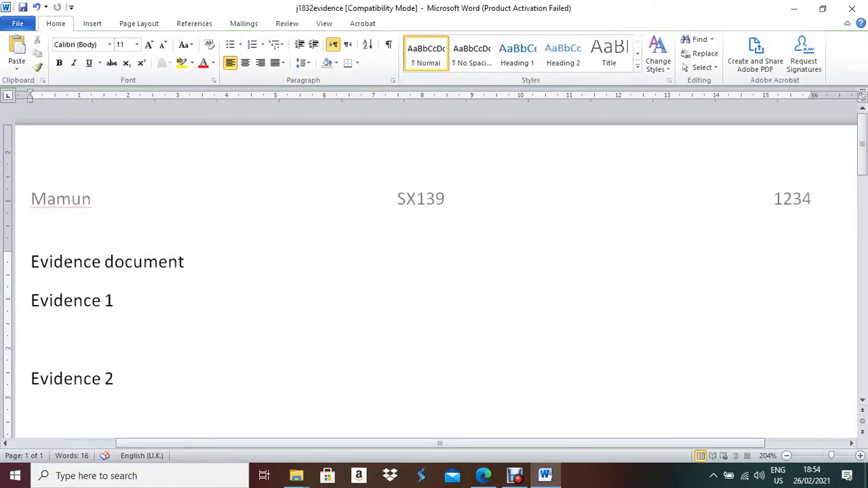
click(18, 24)
Save the evidence document as a Word Document named j1832evidence1234.
click(39, 62)
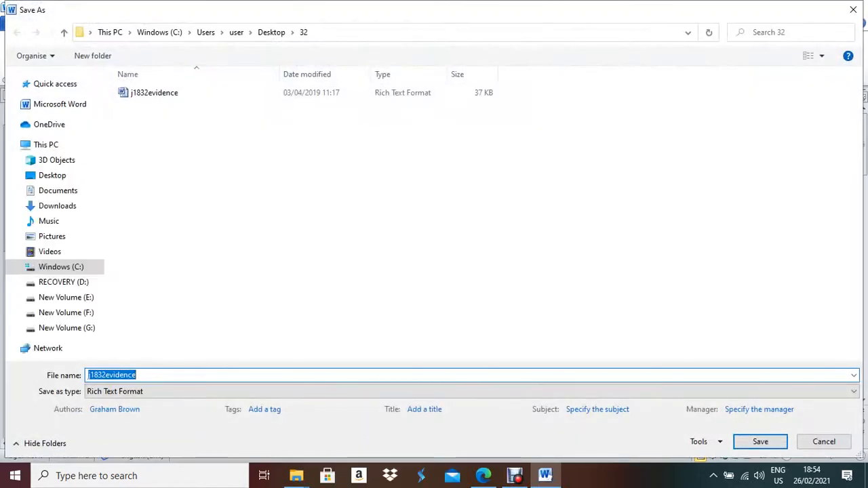
click(137, 375)
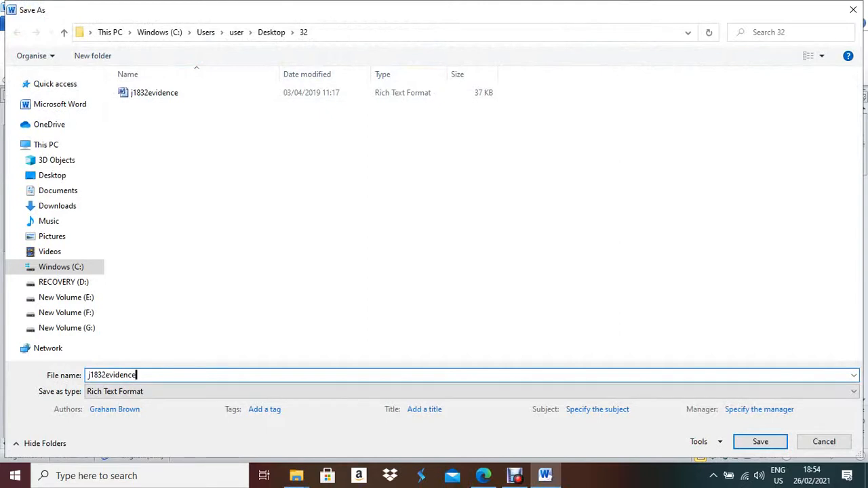
click(471, 392)
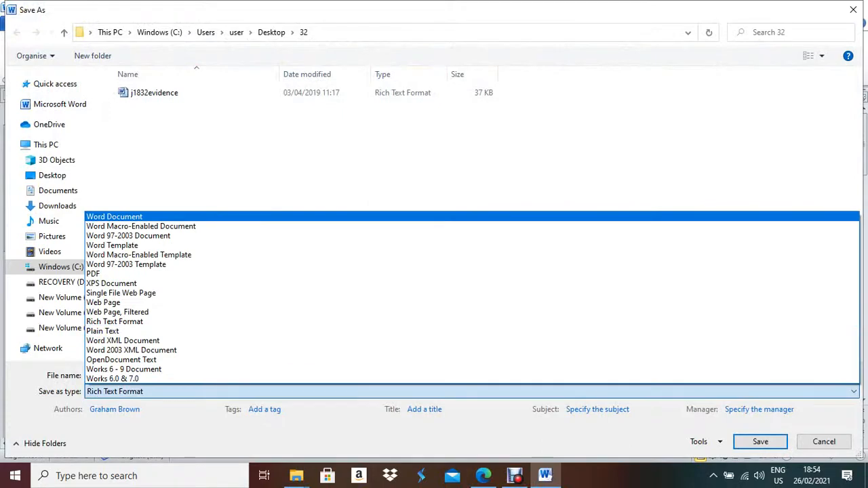
click(115, 217)
key(Return)
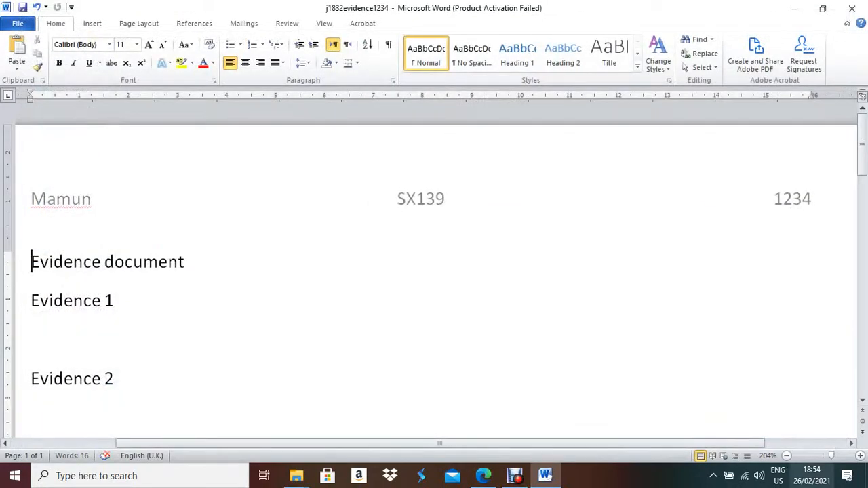
Zoom the document out two steps and bring the exam paper PDF back to the front.
click(787, 455)
click(786, 455)
click(787, 456)
click(787, 455)
click(787, 455)
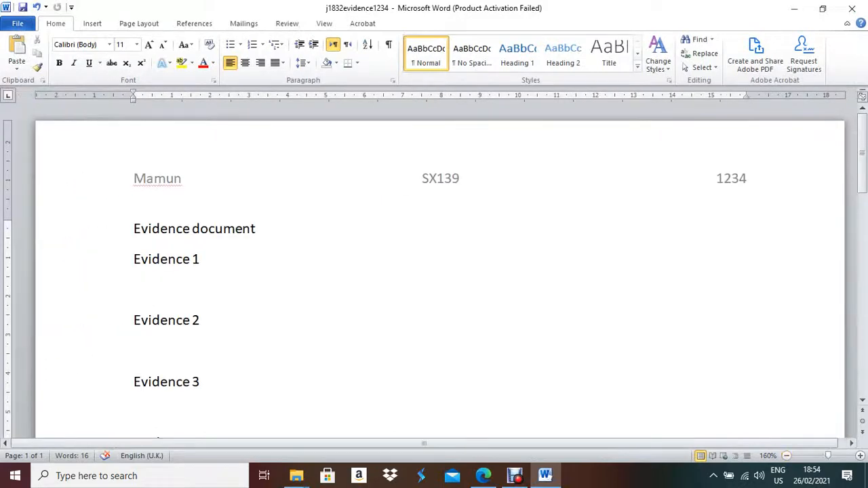
click(545, 476)
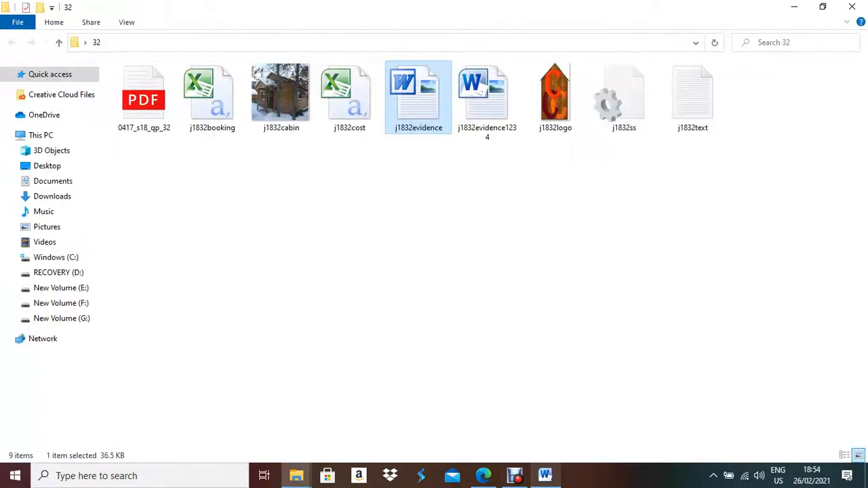
click(483, 476)
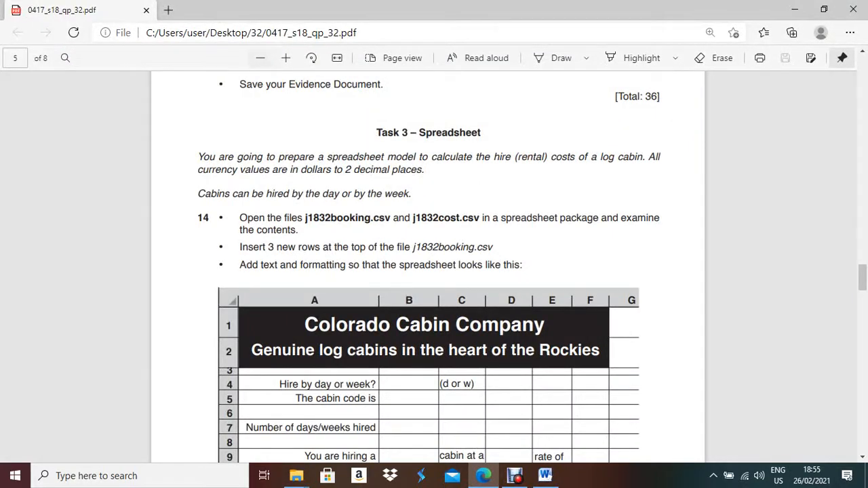
Zoom into the Task 3 instructions and highlight the booking file name.
click(285, 57)
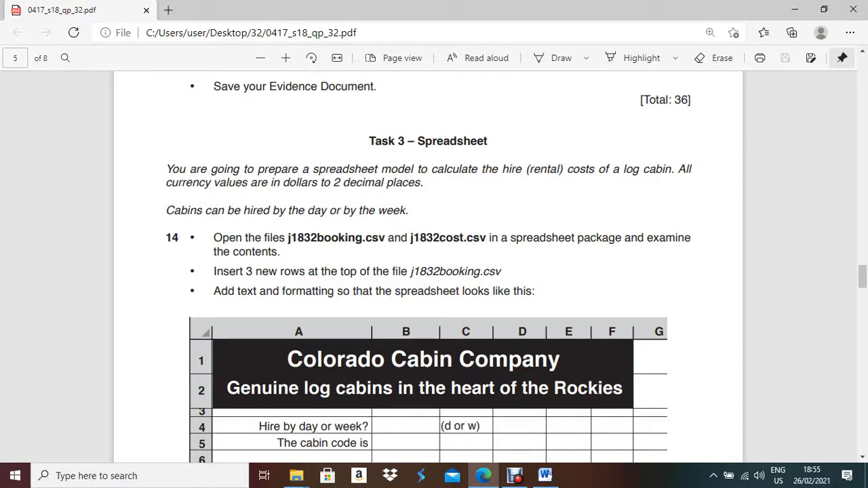
scroll(434, 271, down, 4)
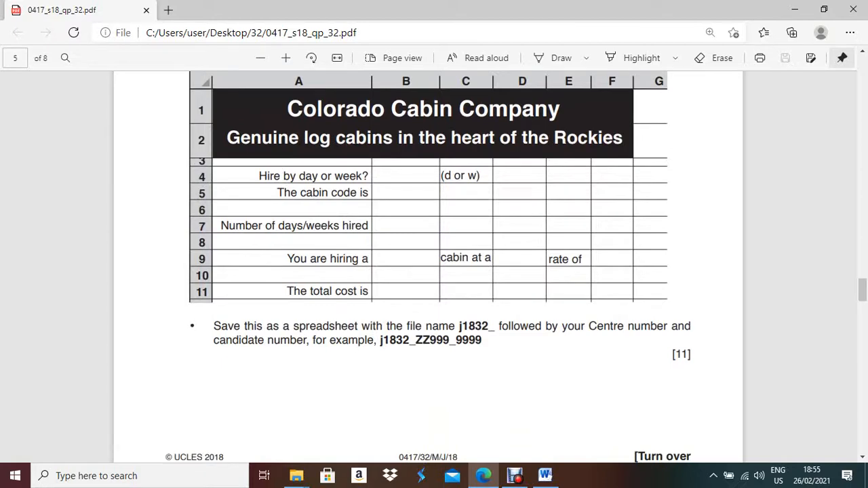
scroll(434, 265, up, 1)
scroll(434, 264, up, 2)
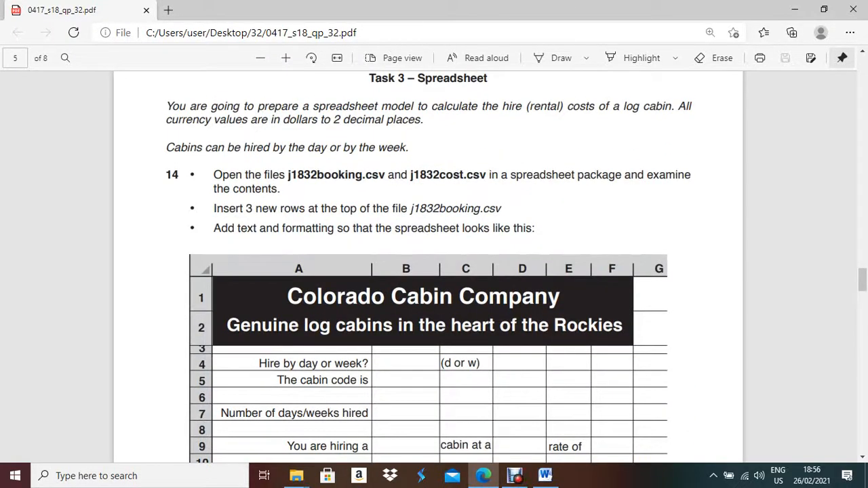
drag(410, 209, 469, 208)
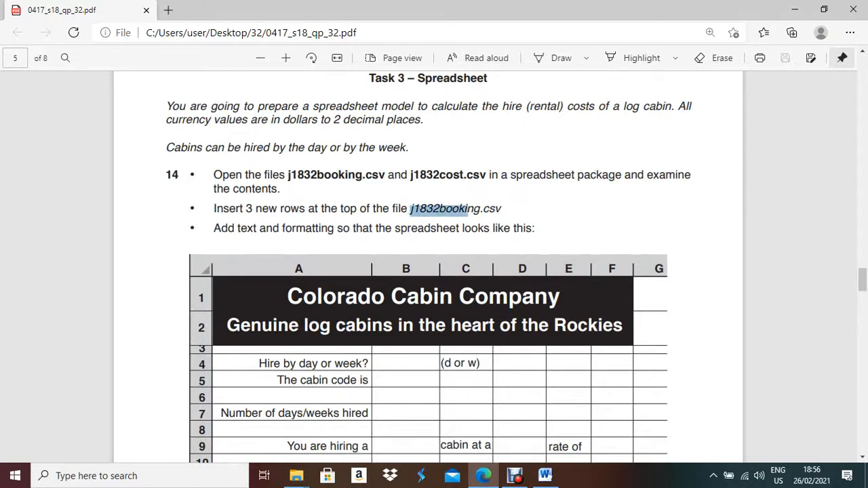
Open j1832booking and j1832cost together in Excel, dismissing the activation notice.
click(483, 476)
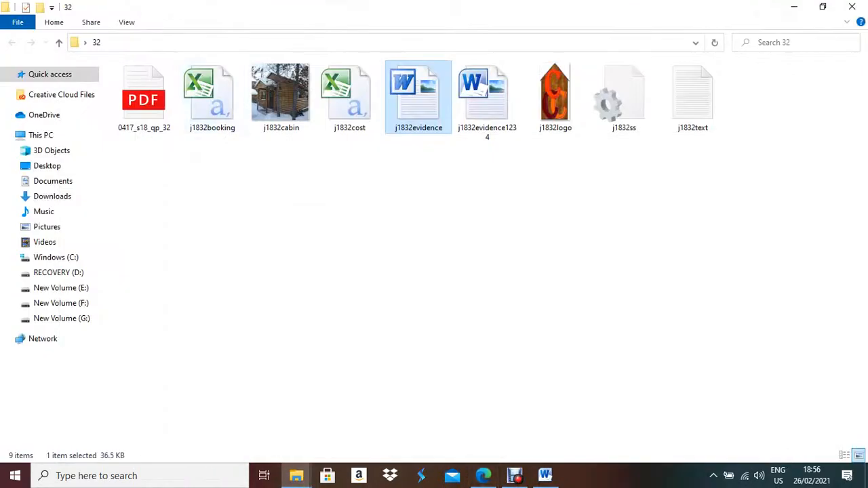
click(212, 98)
ctrl+click(350, 98)
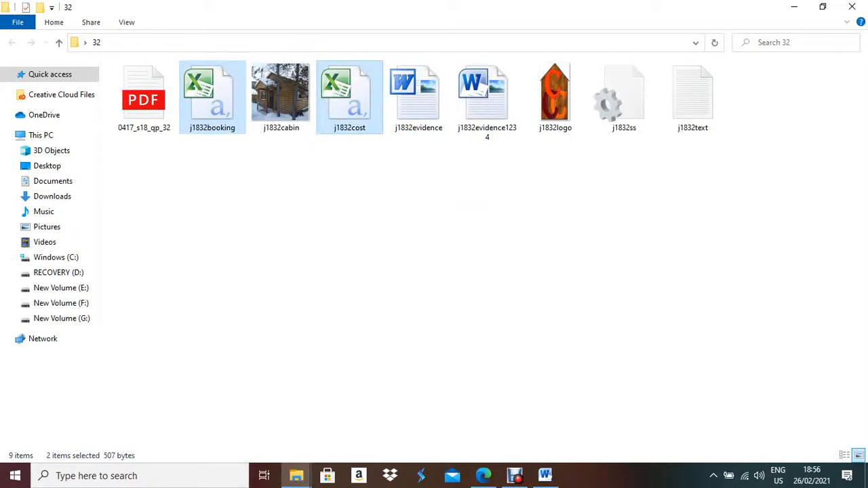
key(Return)
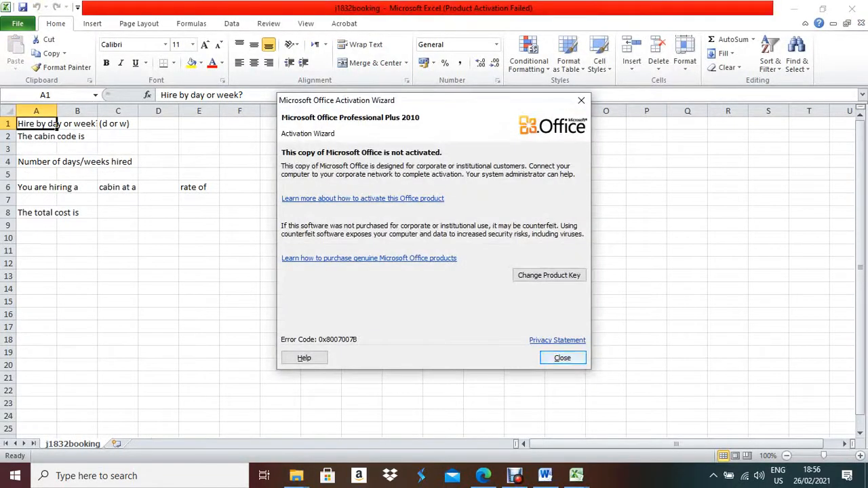
key(Return)
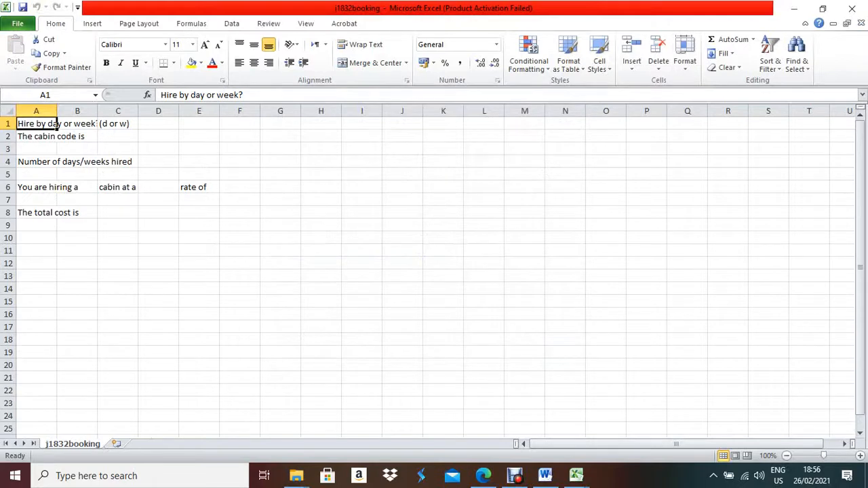
click(18, 23)
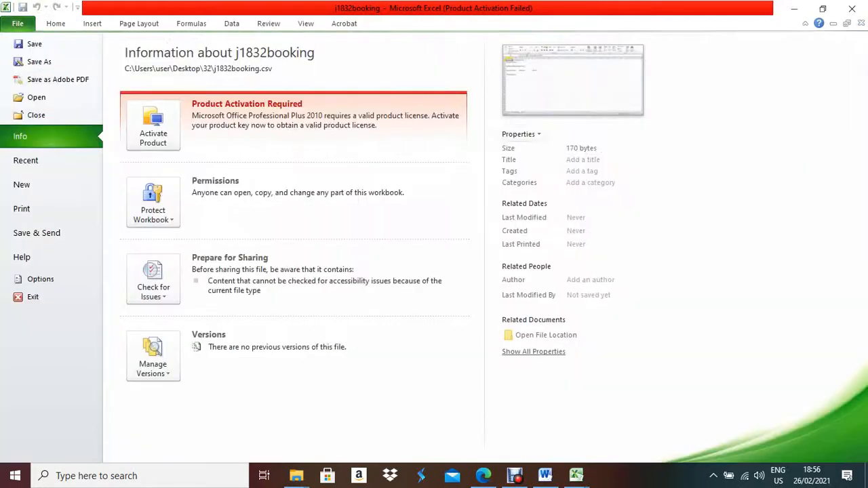
key(Escape)
key(F12)
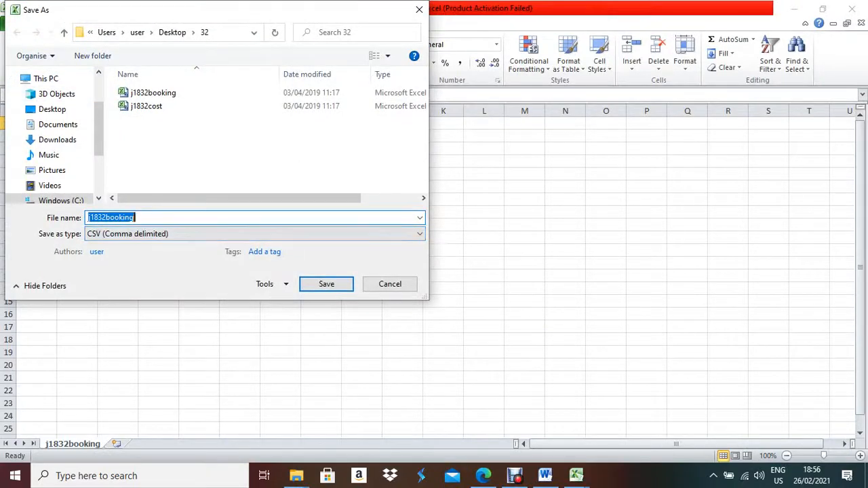
click(135, 218)
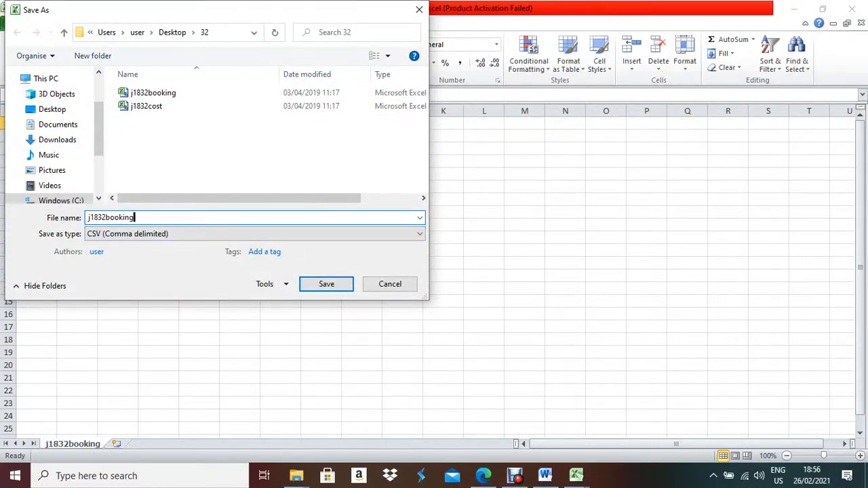
text(_)
key(alt+Tab)
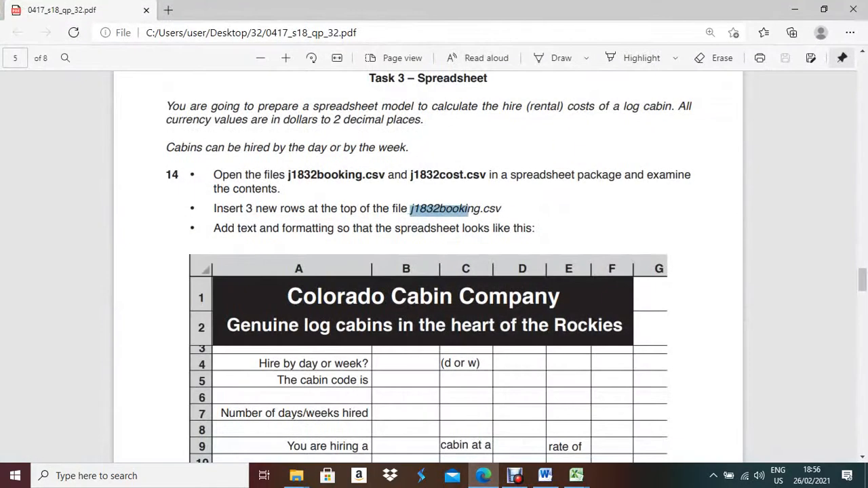
scroll(428, 268, down, 3)
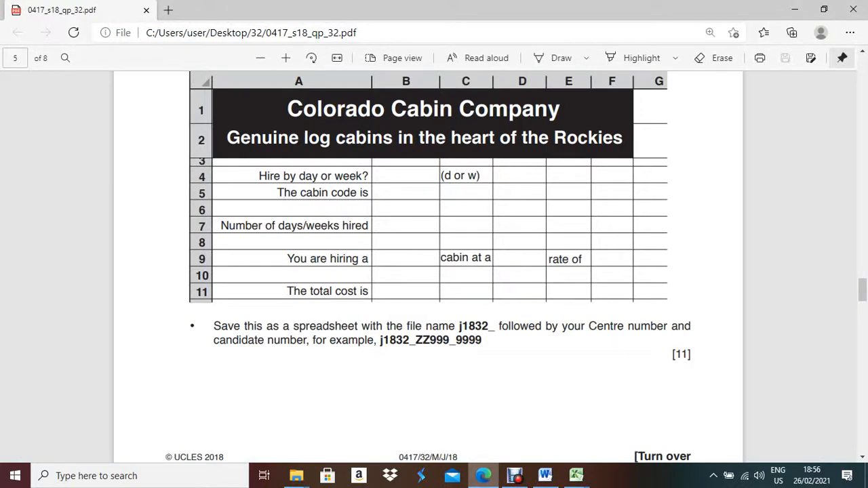
key(alt+Tab)
key(Right)
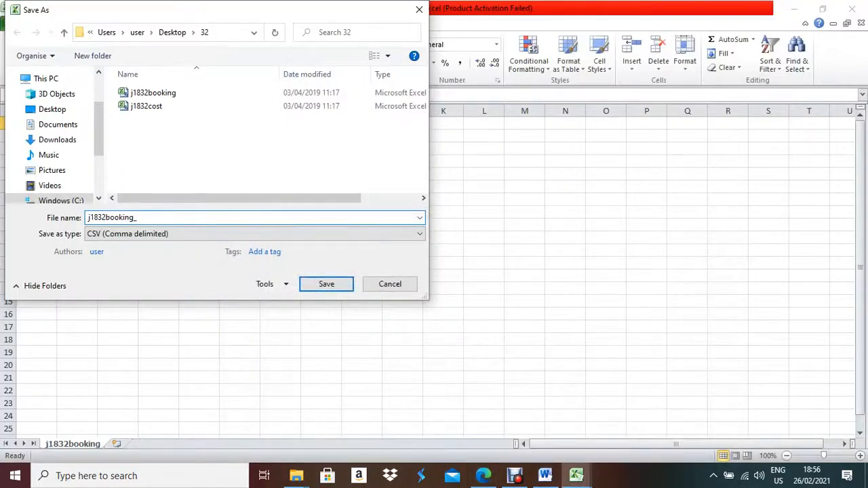
click(170, 234)
click(117, 6)
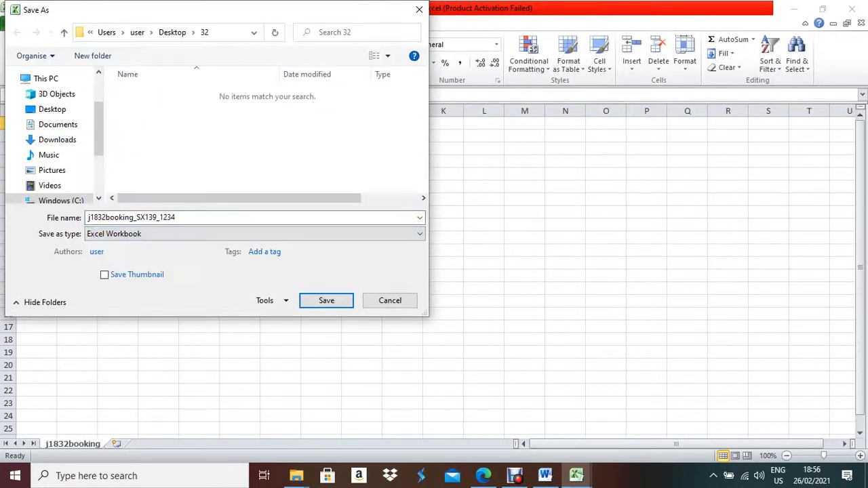
key(Return)
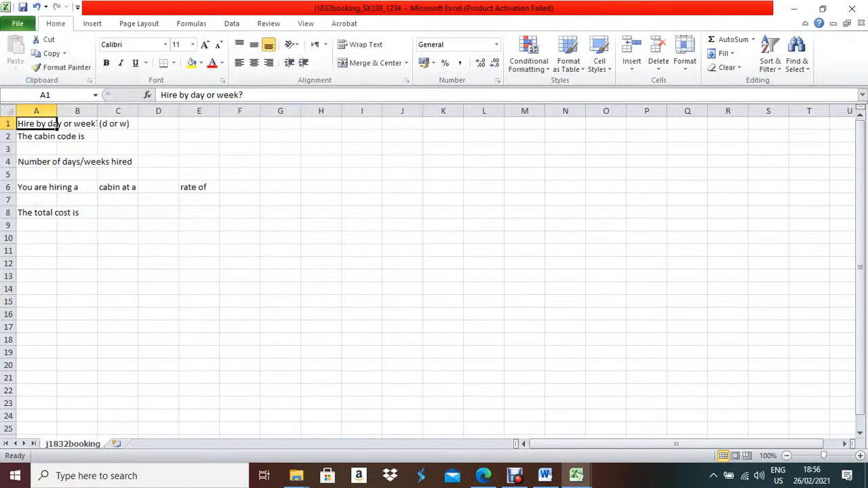
AutoFit every column to its contents and zoom the sheet to 170%.
key(ctrl+a)
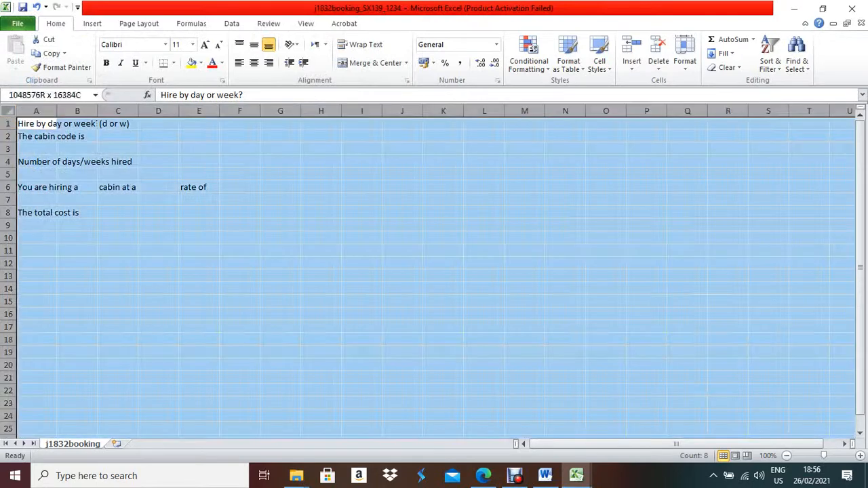
double_click(57, 110)
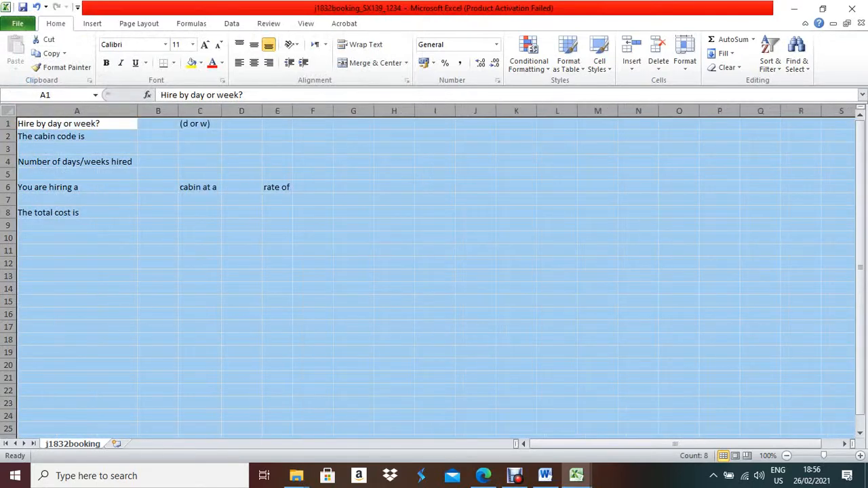
click(860, 456)
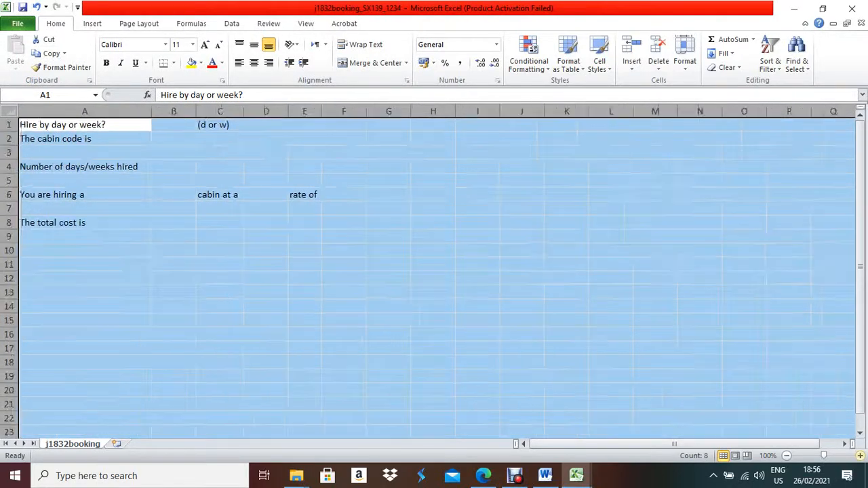
click(859, 455)
click(860, 455)
click(860, 456)
click(860, 456)
click(859, 456)
click(860, 456)
click(604, 309)
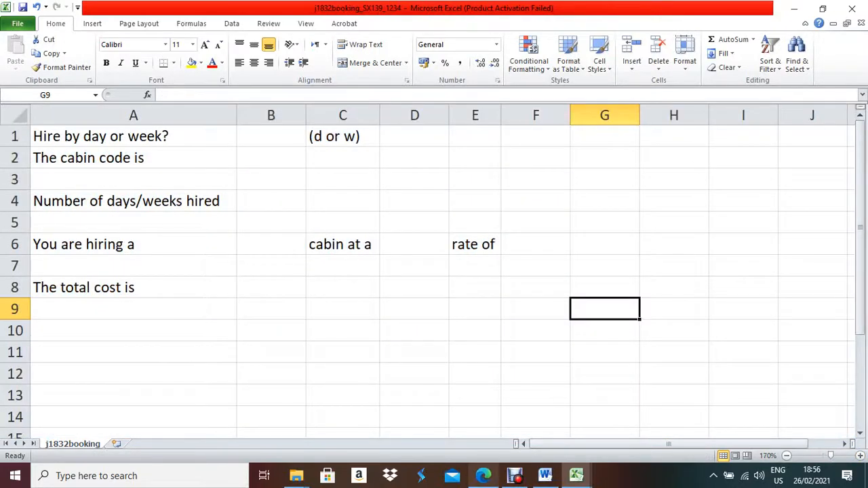
Check the exam paper layout and insert three blank rows above the labels.
click(483, 475)
scroll(434, 271, up, 3)
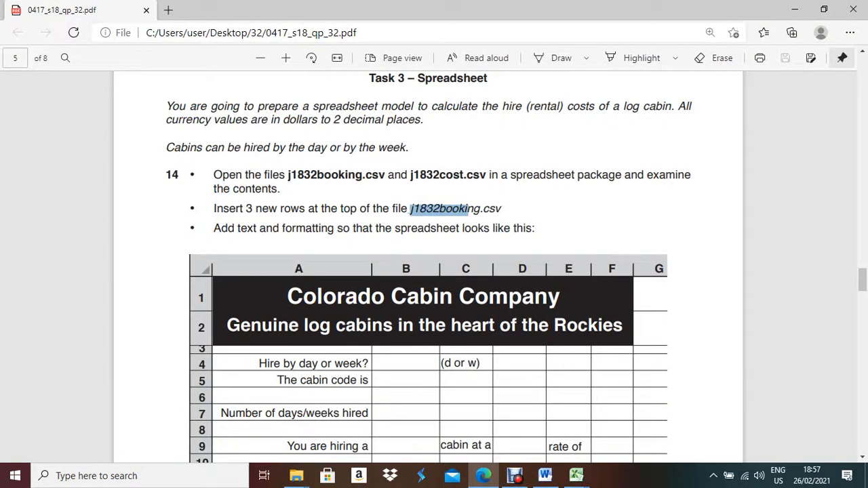
click(576, 475)
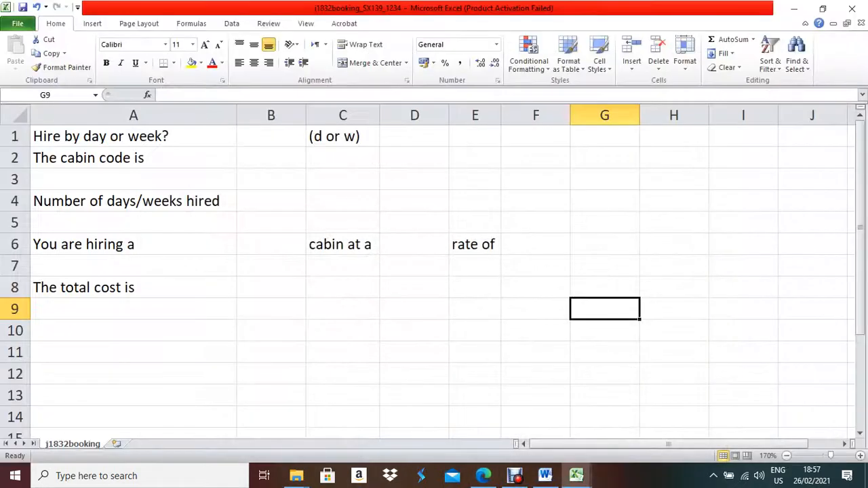
drag(14, 136, 15, 179)
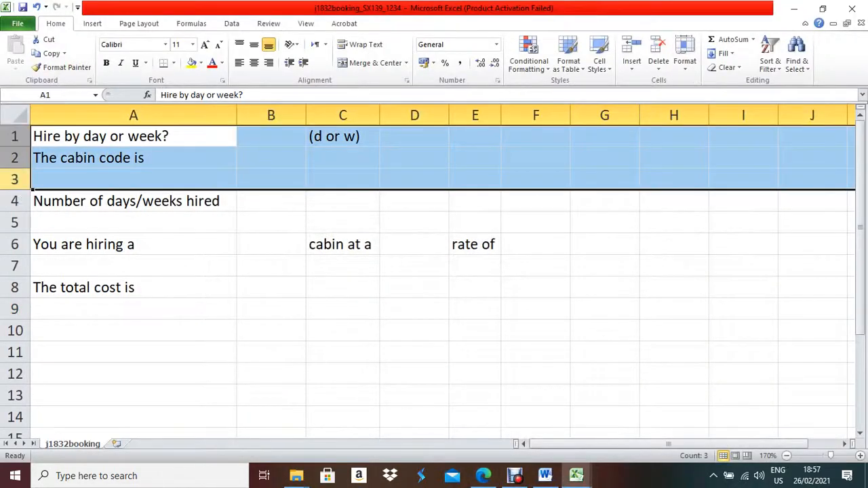
right_click(14, 180)
click(45, 261)
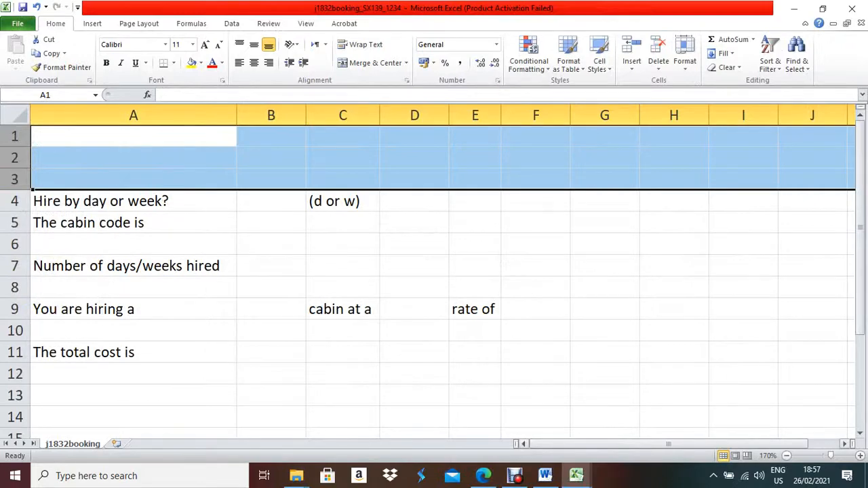
click(482, 475)
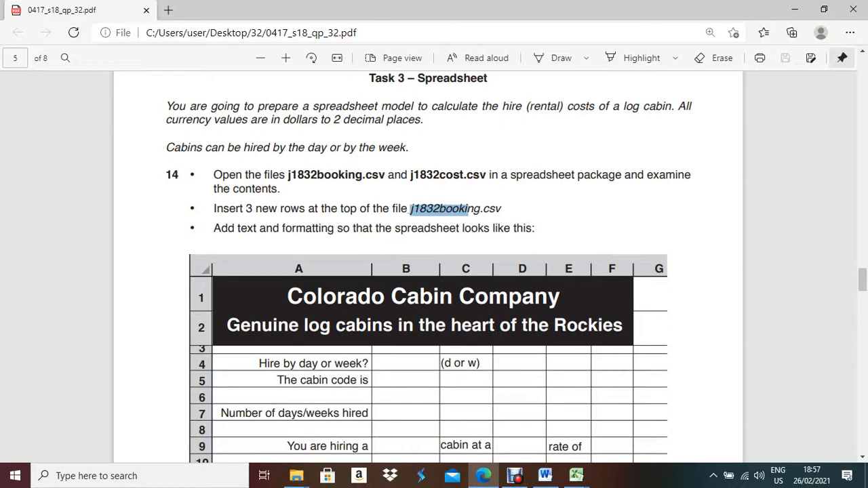
Merge and centre cells A1:F1 and A2:F2.
click(483, 476)
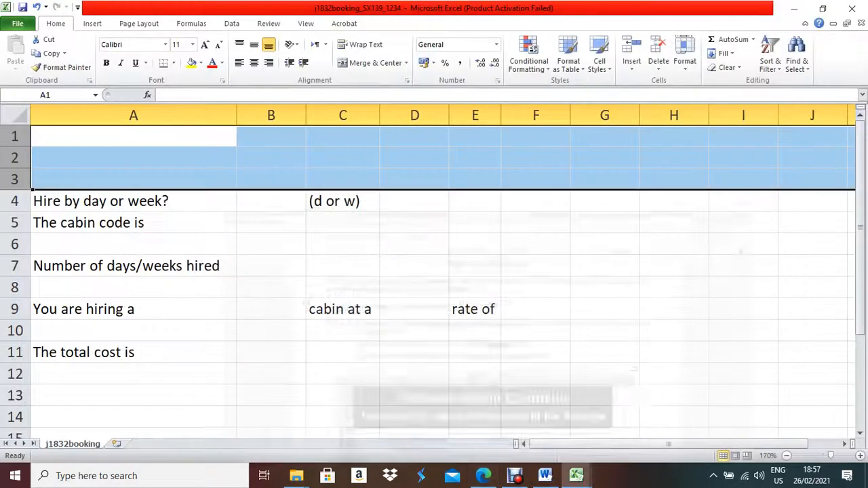
drag(133, 136, 535, 137)
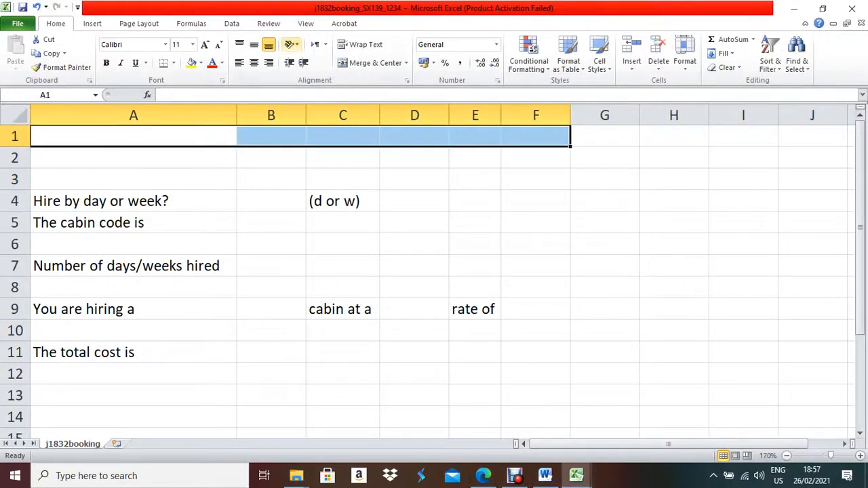
click(371, 63)
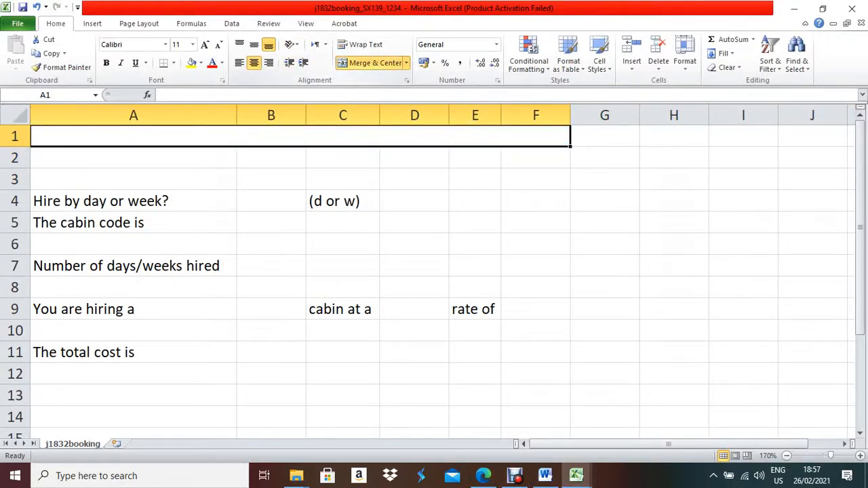
drag(133, 157, 536, 158)
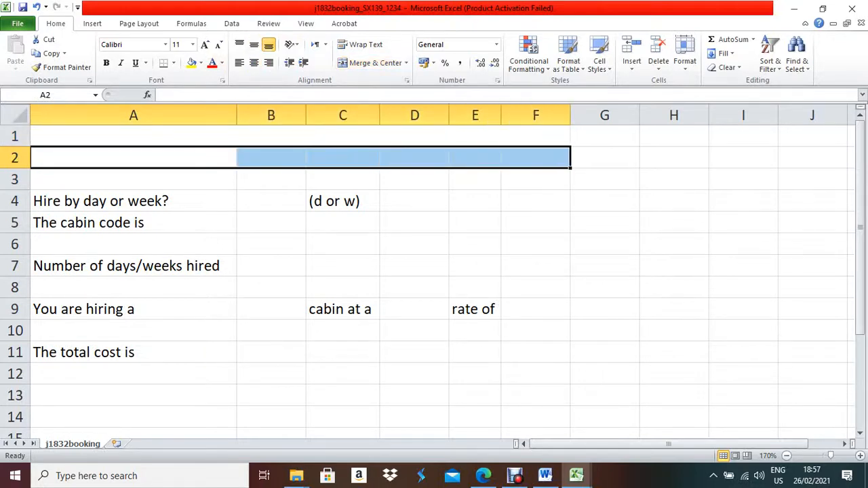
click(371, 62)
Enter the title 'Colorado Cabin Company' in merged cell A1.
click(301, 136)
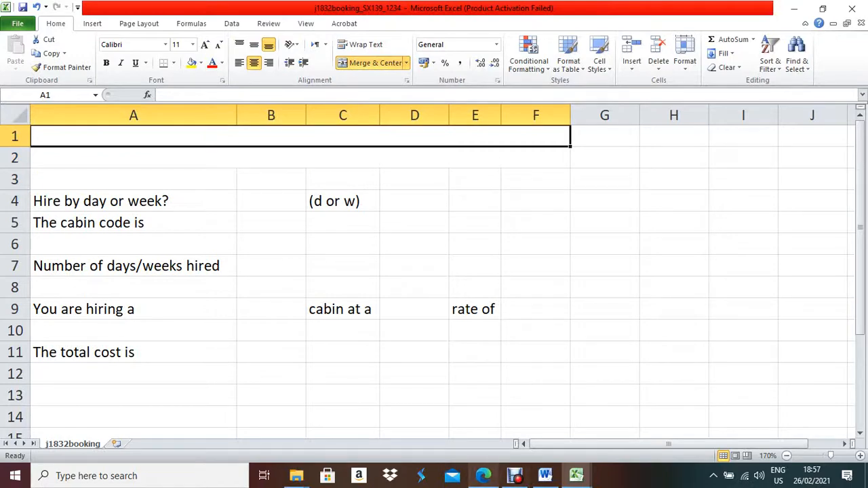
click(483, 475)
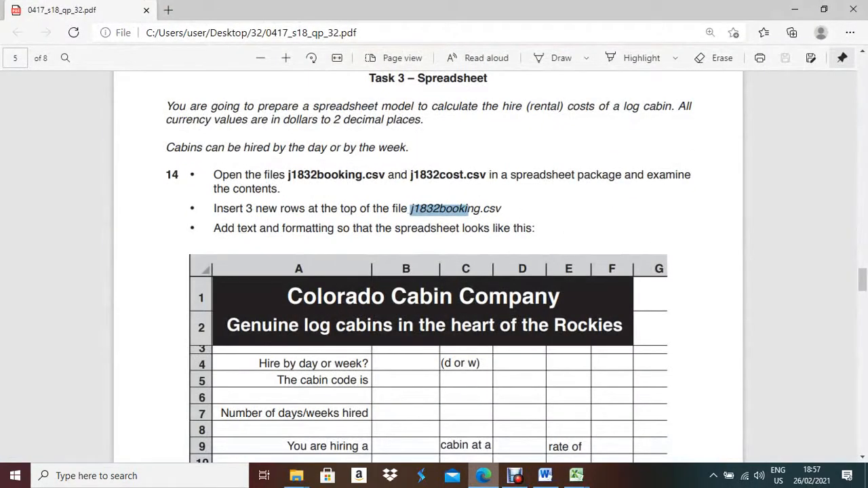
key(alt+Tab)
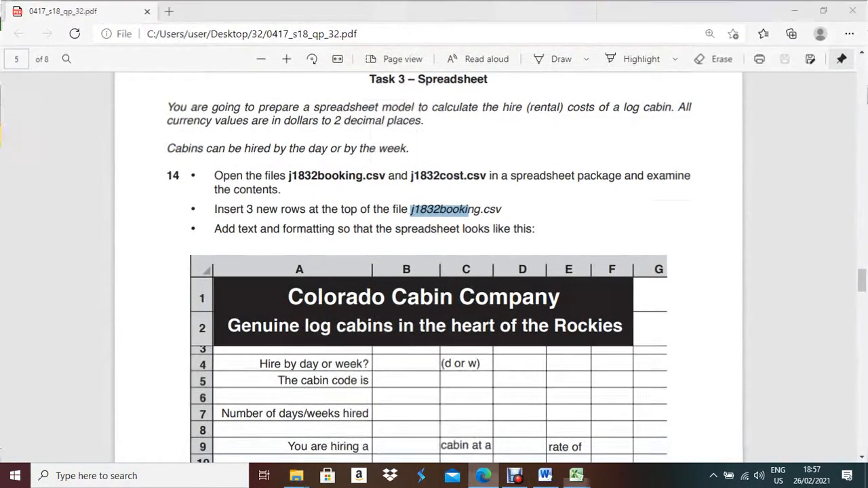
text(C)
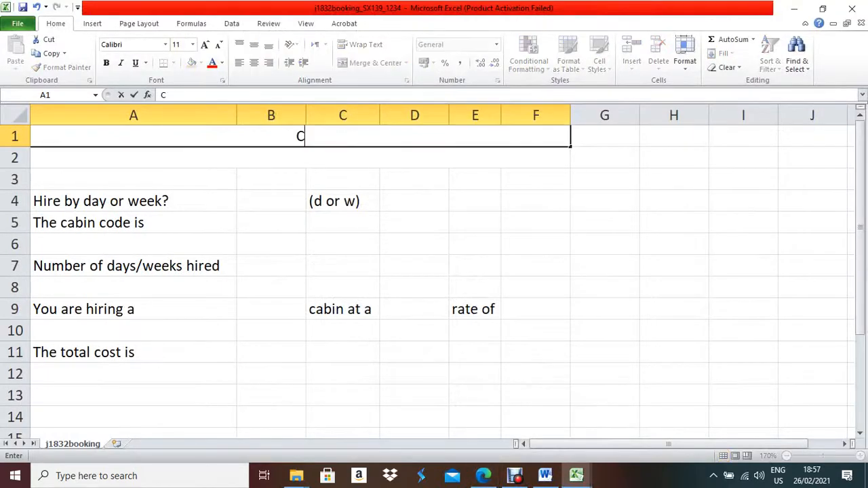
text(olorad)
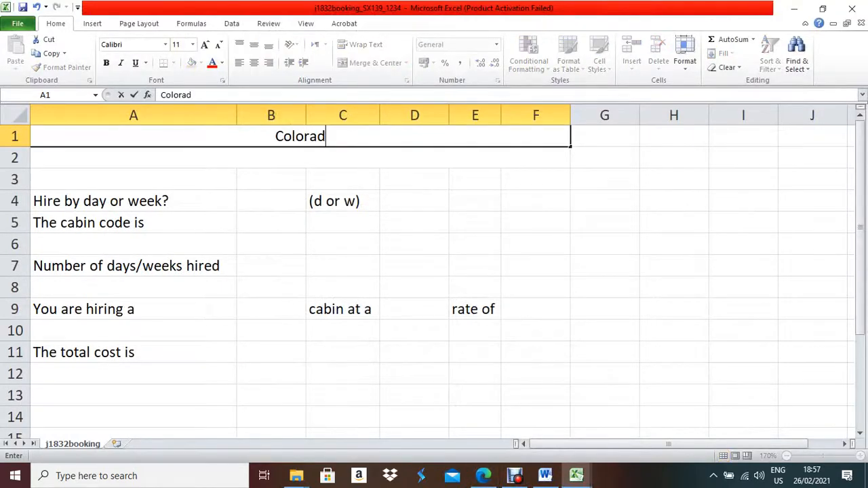
text(o Cabi)
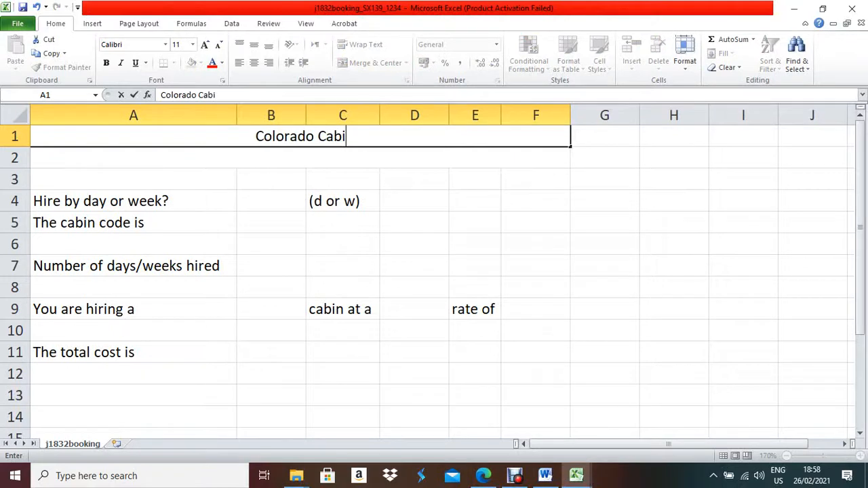
text(n Company)
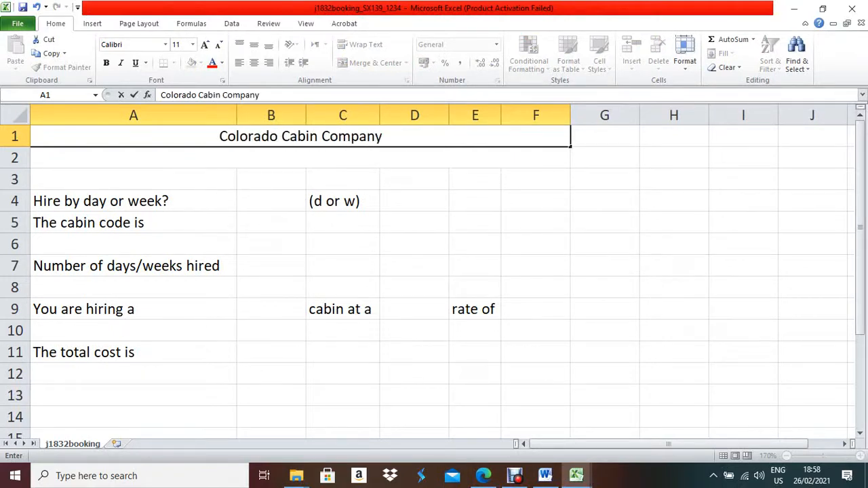
key(Return)
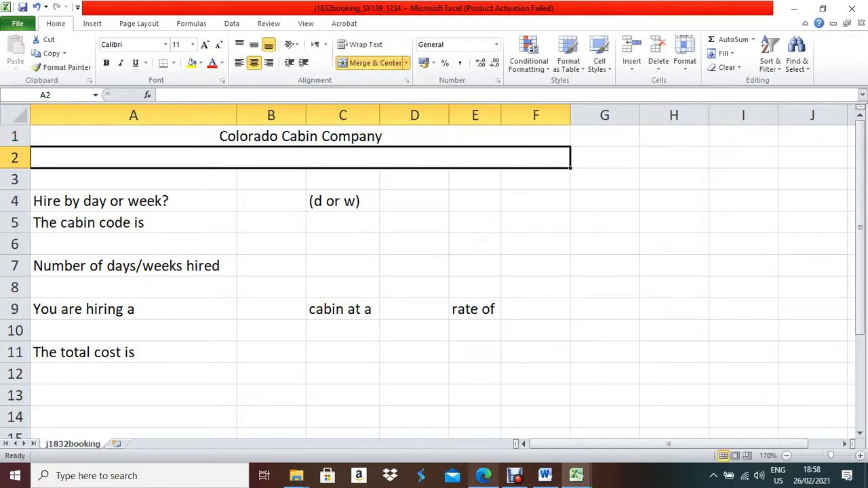
Type 'Genuine log cabins in the heart' into merged A2, checking wording against the exam paper.
click(483, 475)
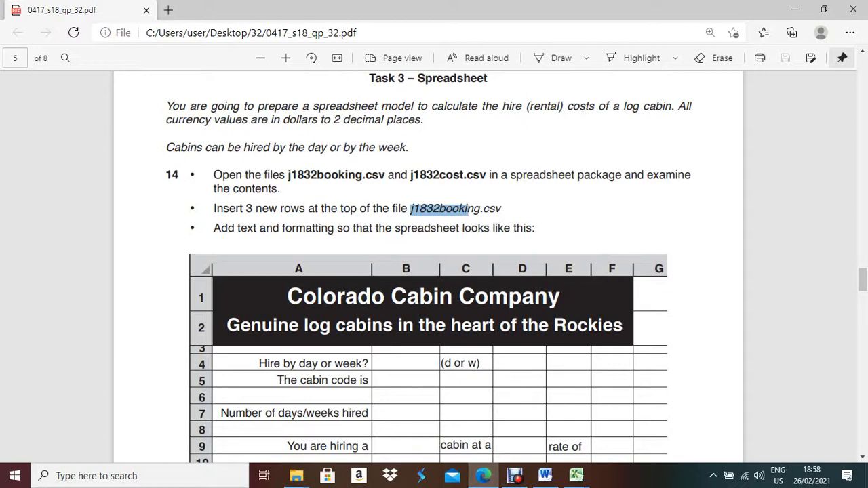
click(577, 476)
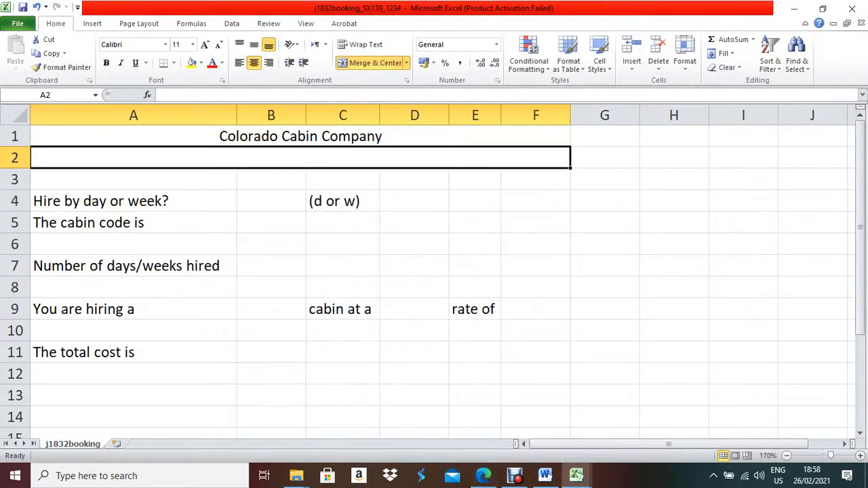
text(Gen)
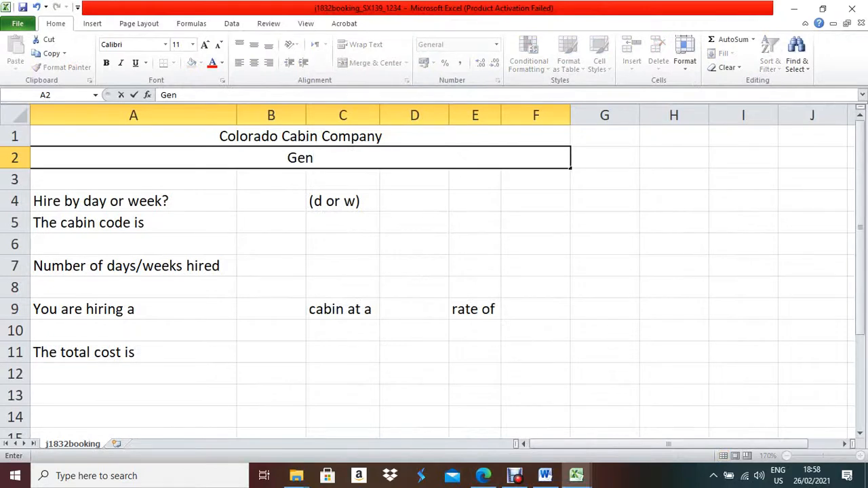
text(uine)
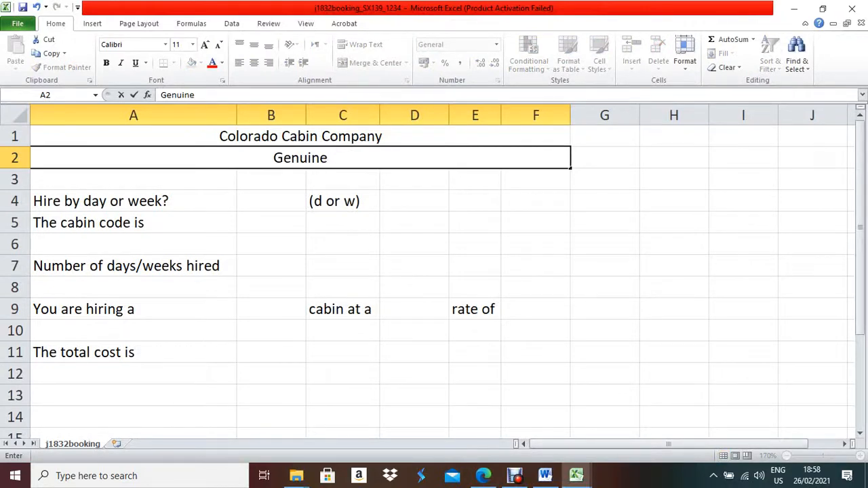
key(ctrl+Return)
click(483, 476)
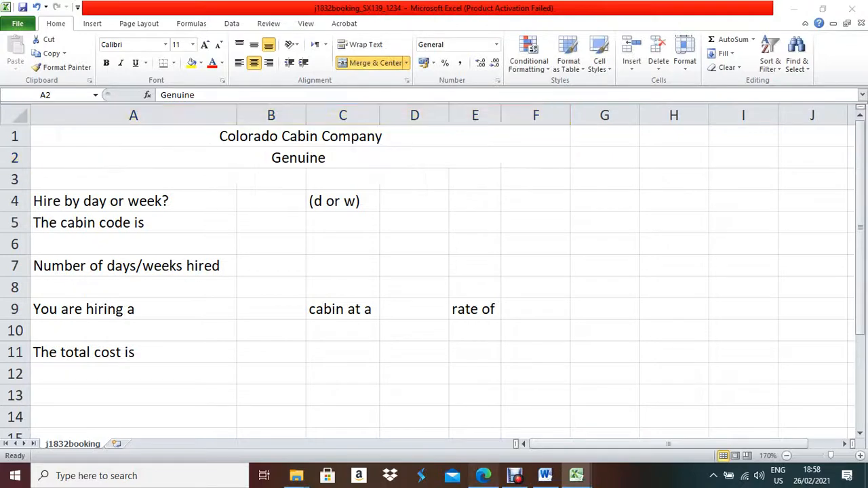
click(483, 475)
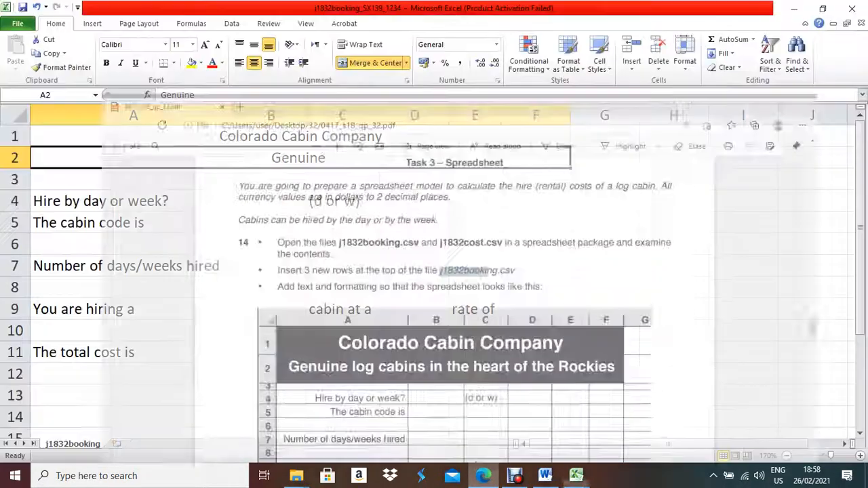
key(F2)
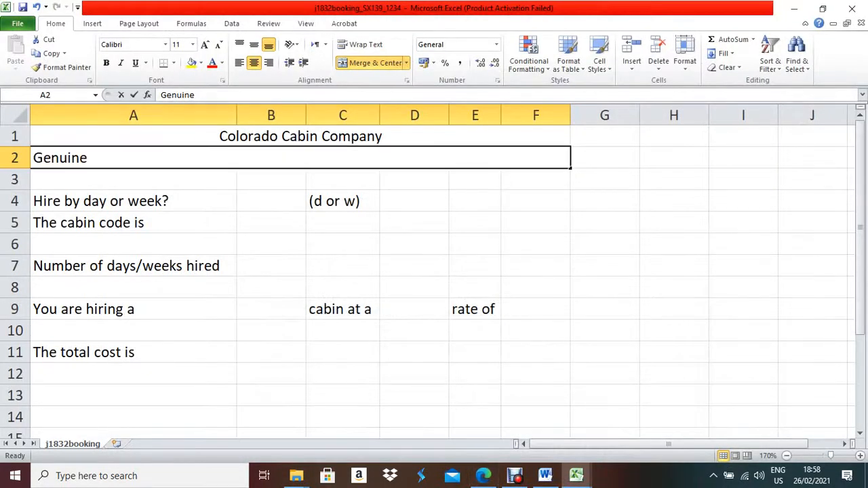
text(log)
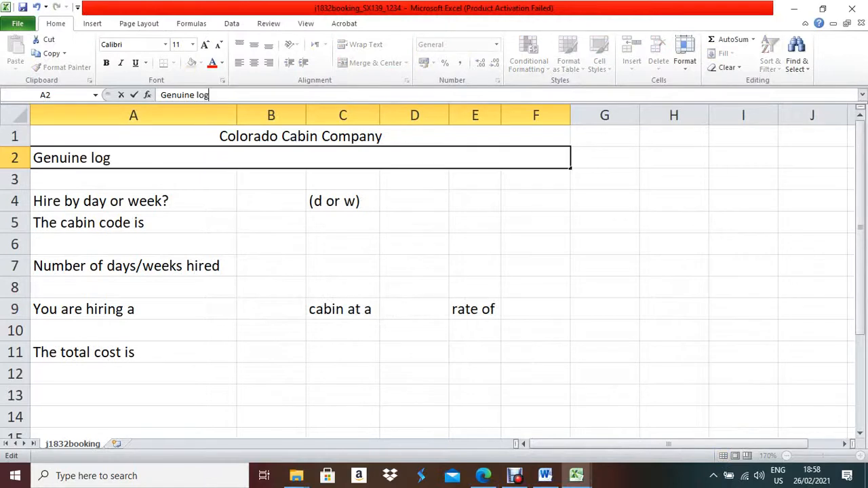
text( Cabins)
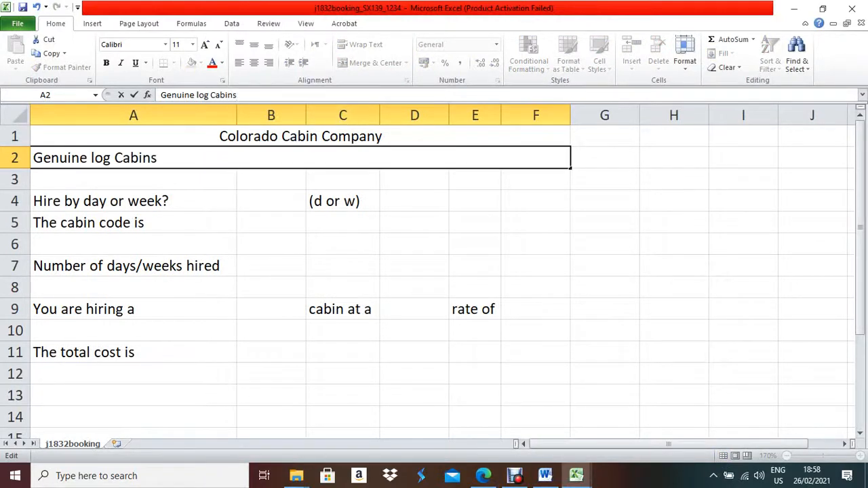
click(483, 474)
click(483, 476)
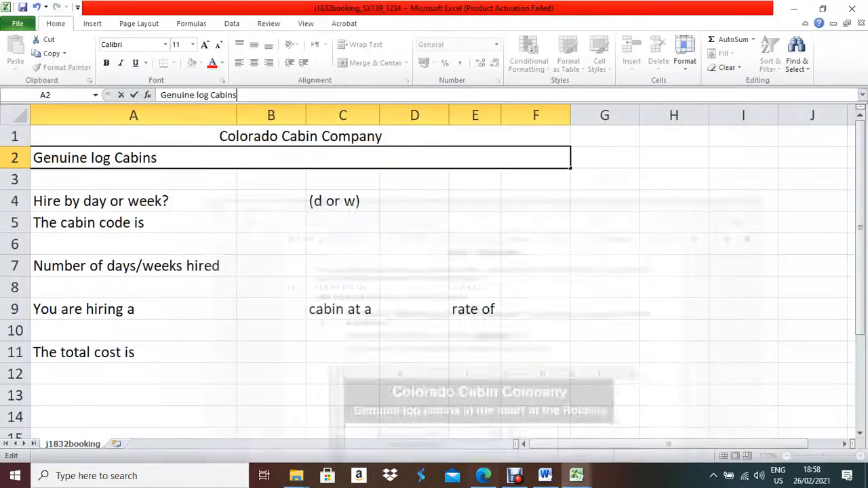
click(329, 158)
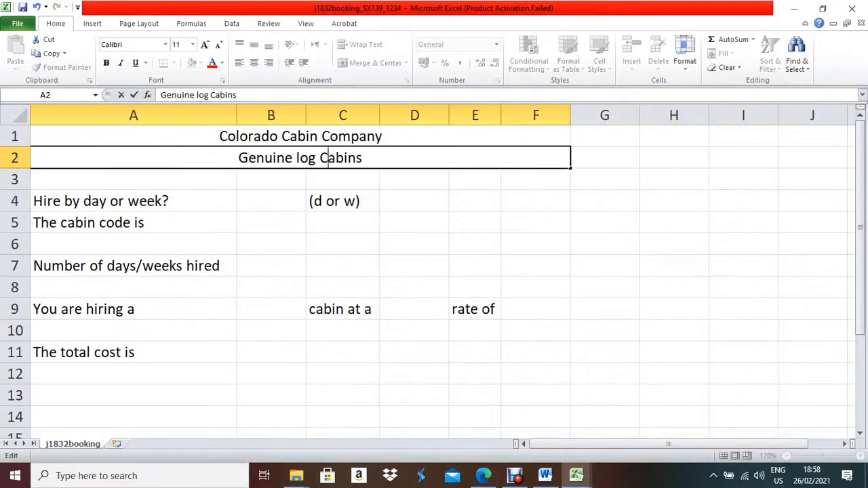
key(BackSpace)
text(c)
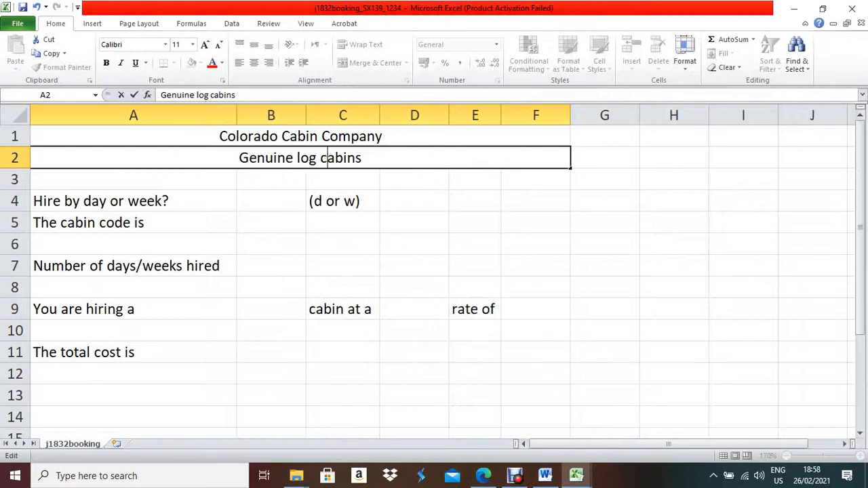
click(363, 157)
text(in the )
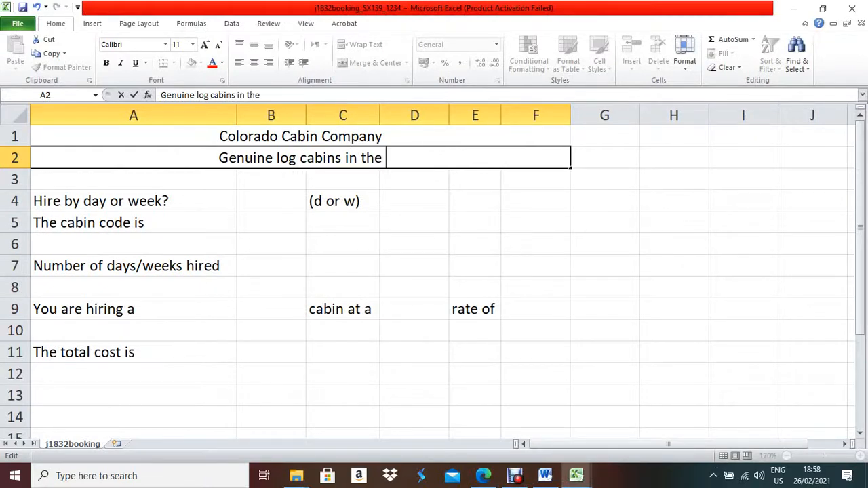
text(heart)
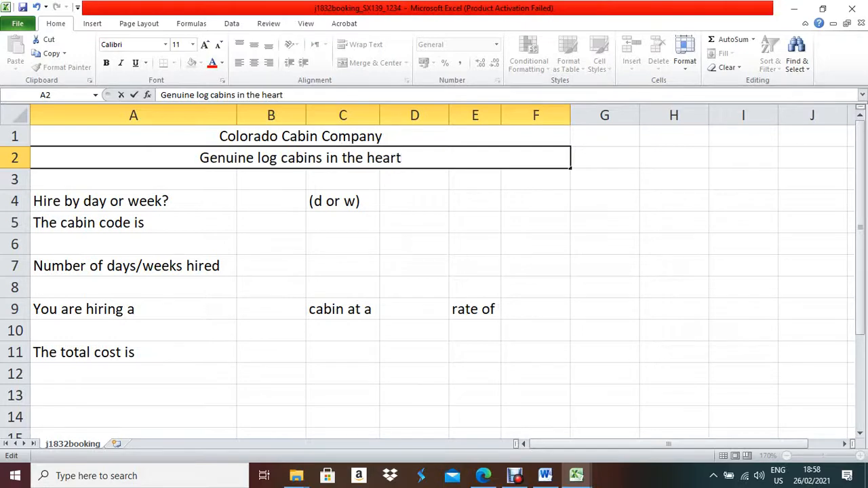
Complete the subtitle with 'of the Rockies' after rechecking the exam paper.
click(483, 475)
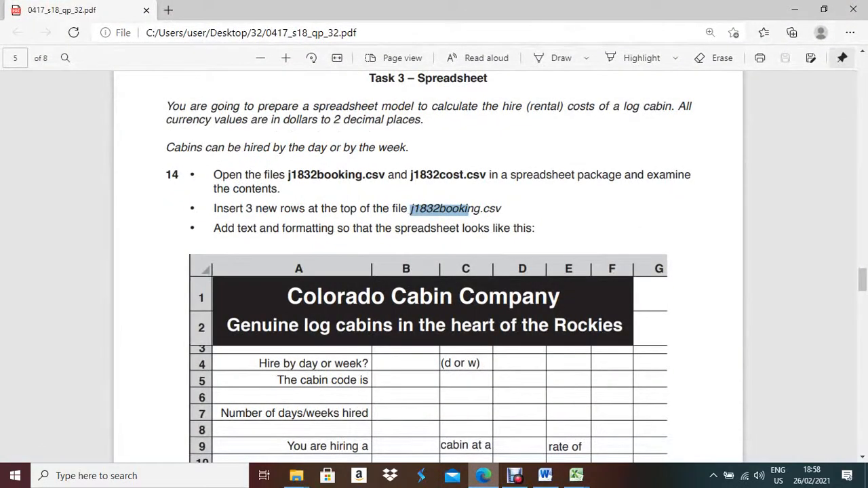
click(482, 475)
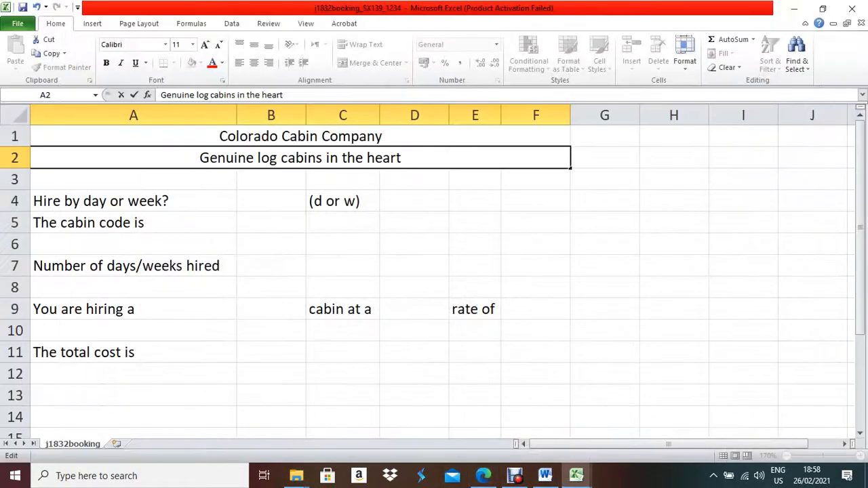
text(of the)
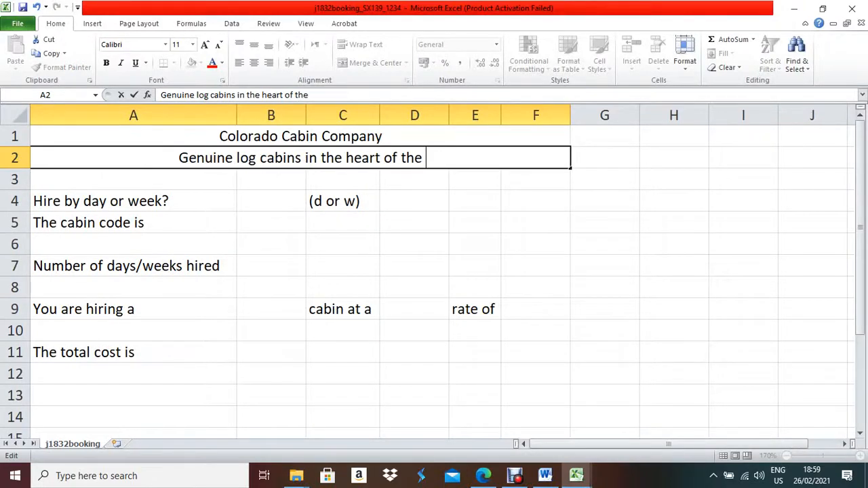
text( Ro)
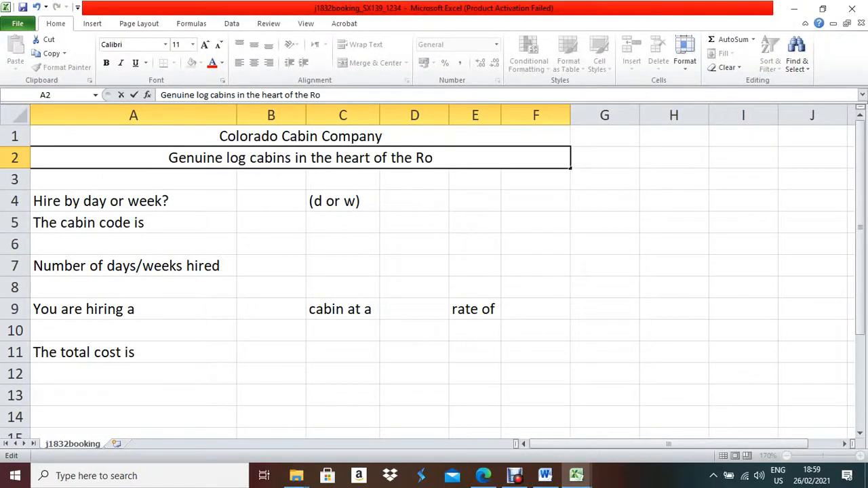
click(482, 475)
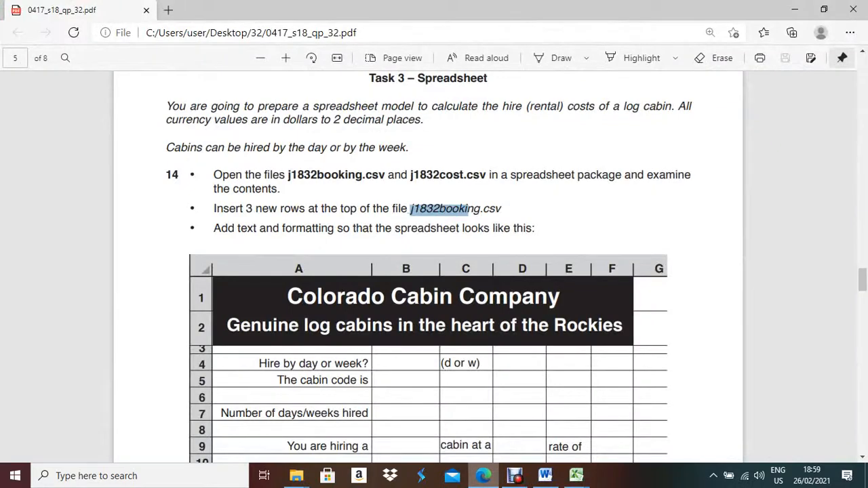
key(alt+Tab)
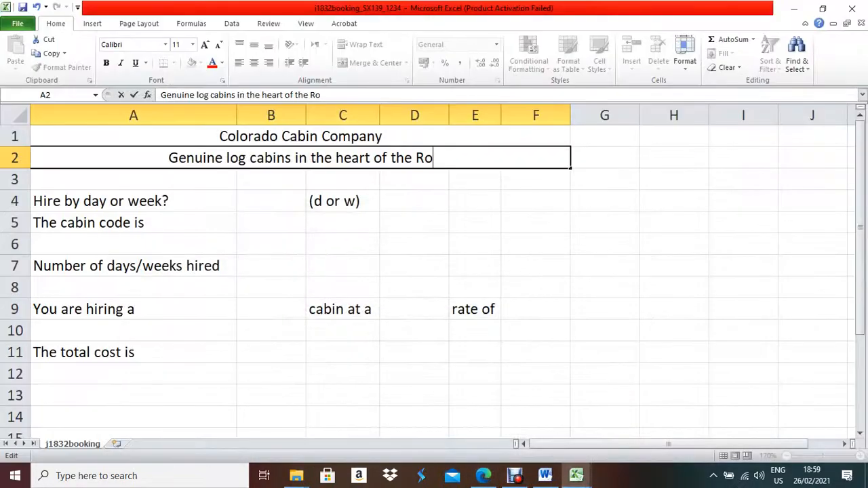
text(ckies)
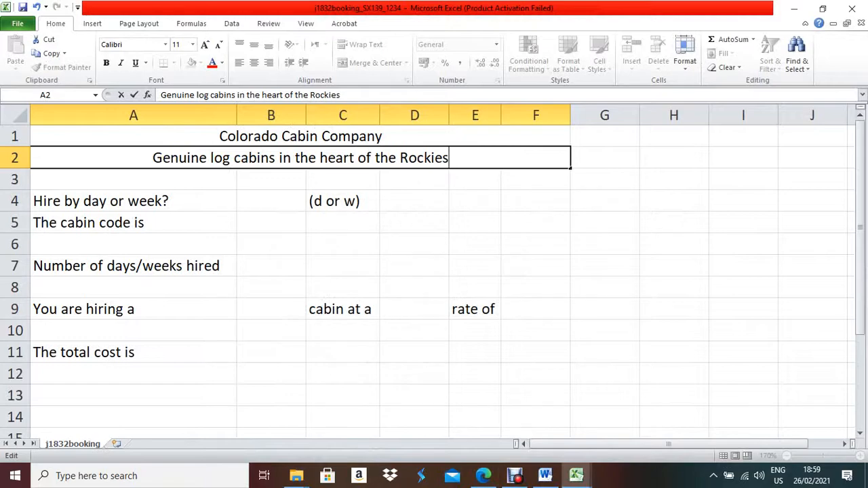
key(alt+Tab)
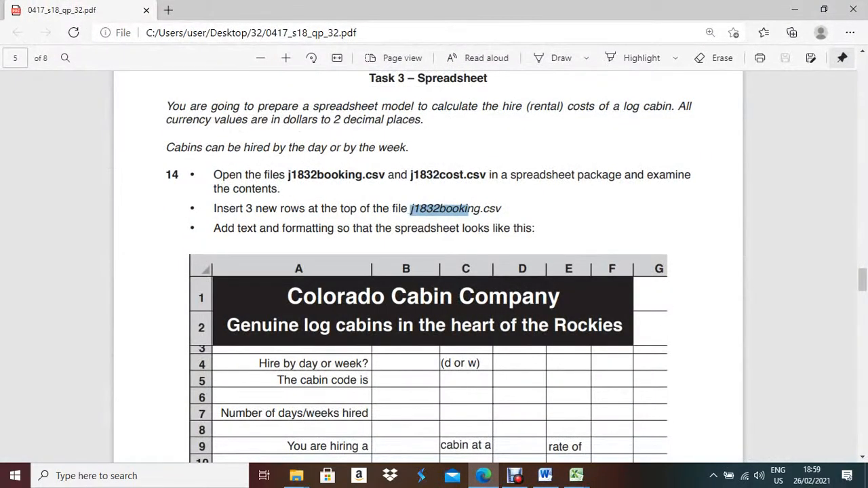
click(484, 476)
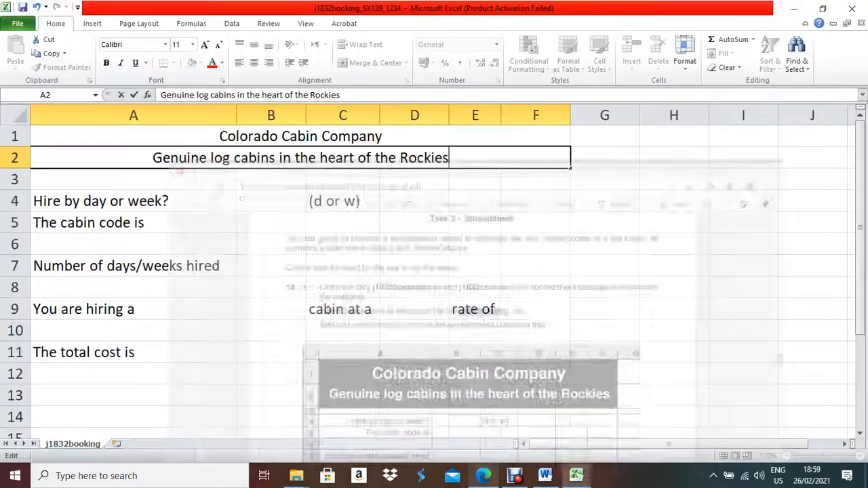
click(156, 136)
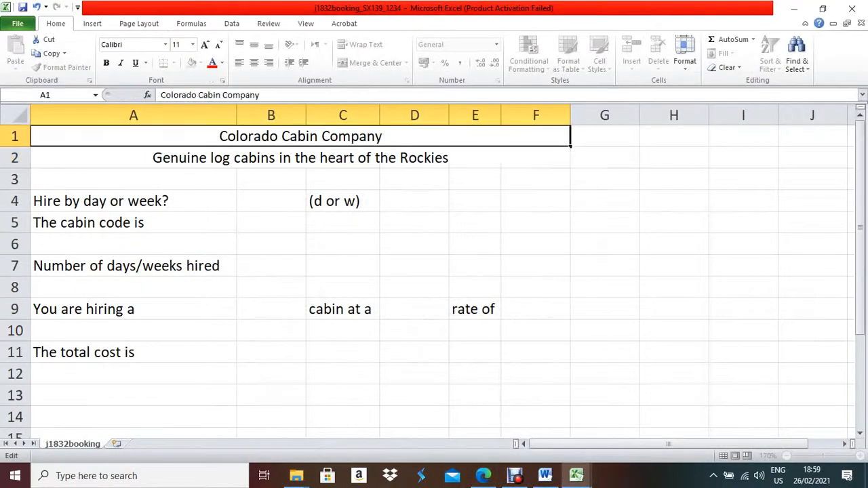
Format A1:F2 with white font colour and a black fill via Format Cells.
drag(156, 136, 320, 157)
right_click(321, 136)
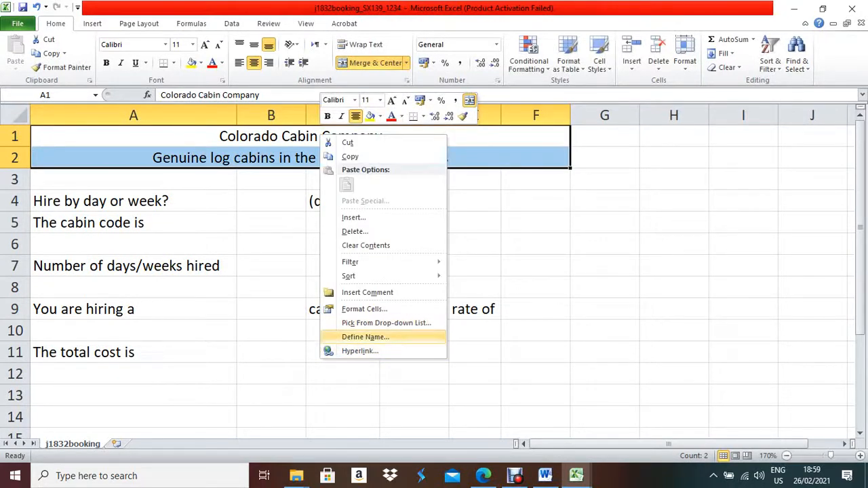
click(365, 309)
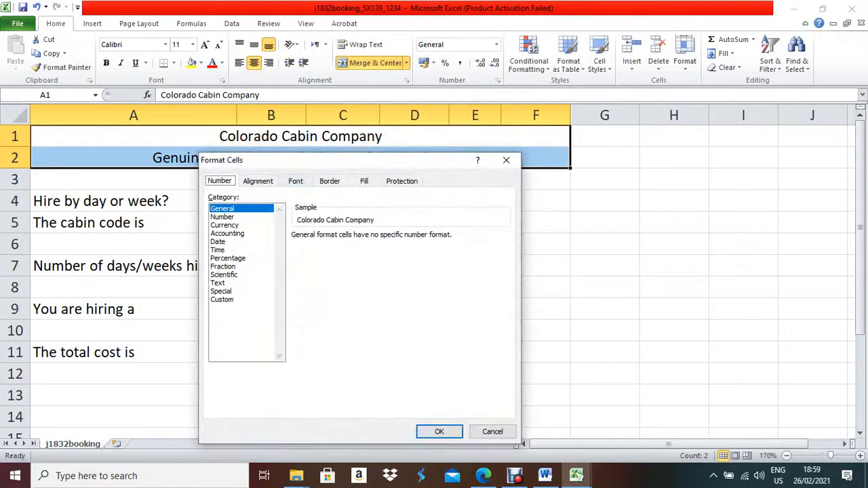
click(296, 181)
click(436, 287)
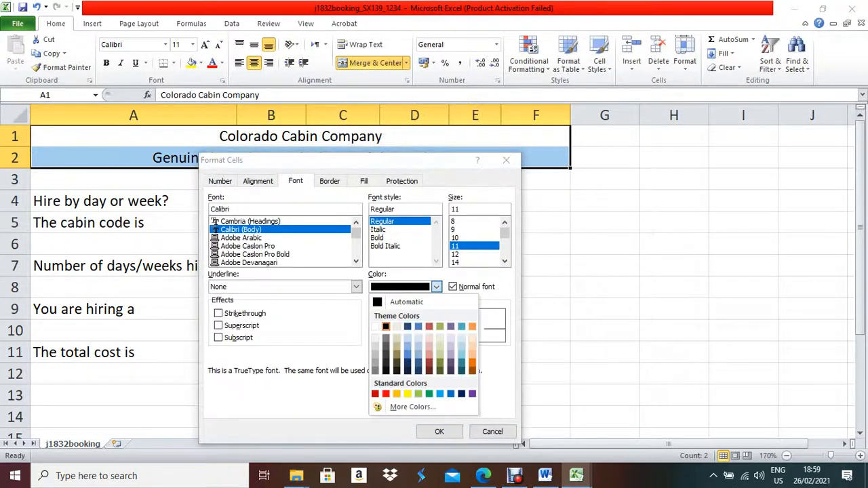
click(375, 327)
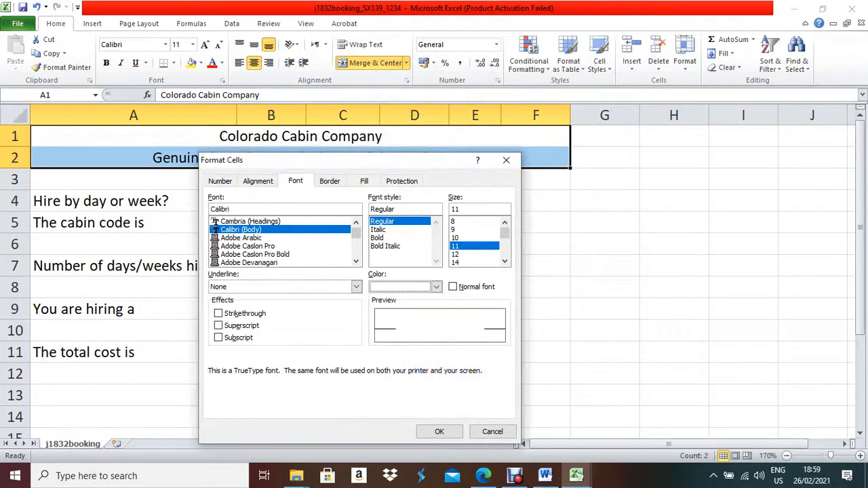
click(364, 181)
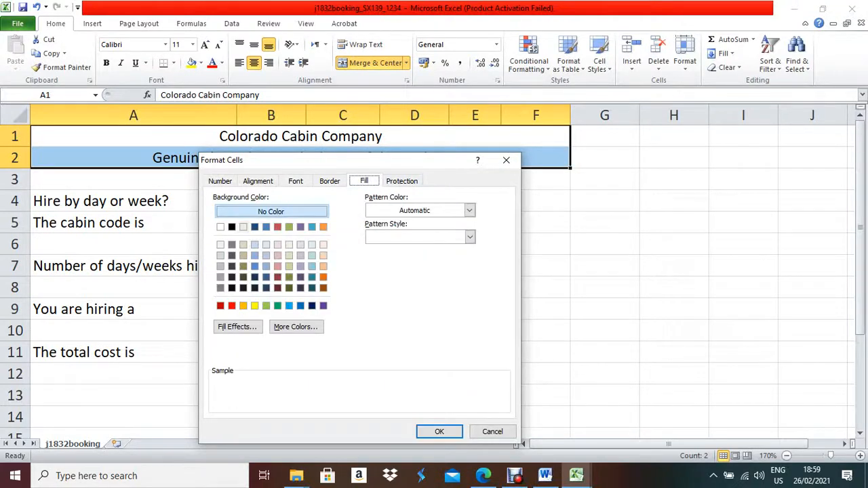
click(231, 227)
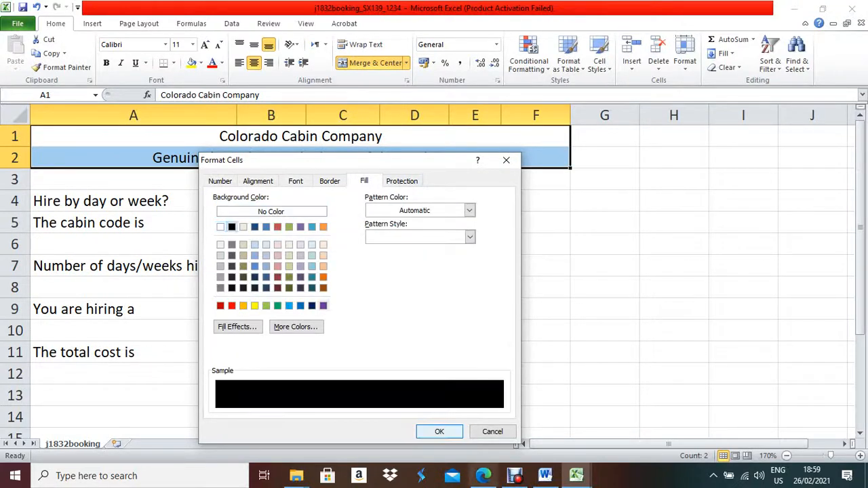
key(Return)
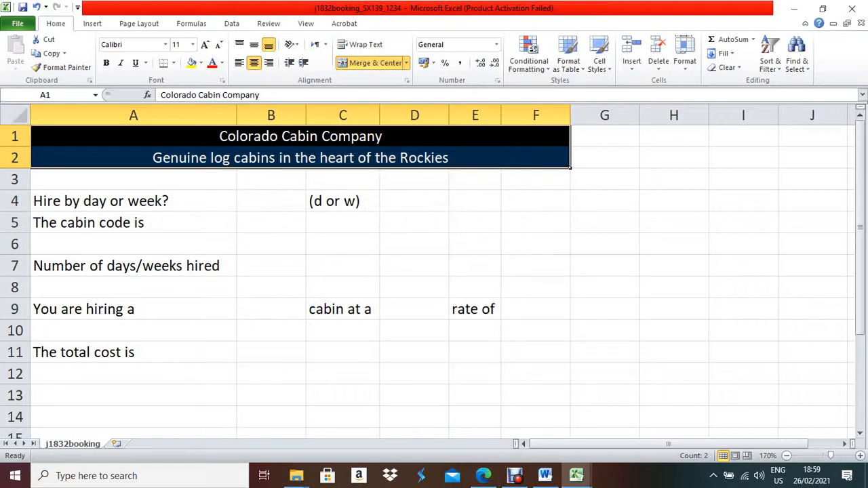
Enlarge the company title in A1, settling at 24 pt after comparing with the PDF.
click(569, 145)
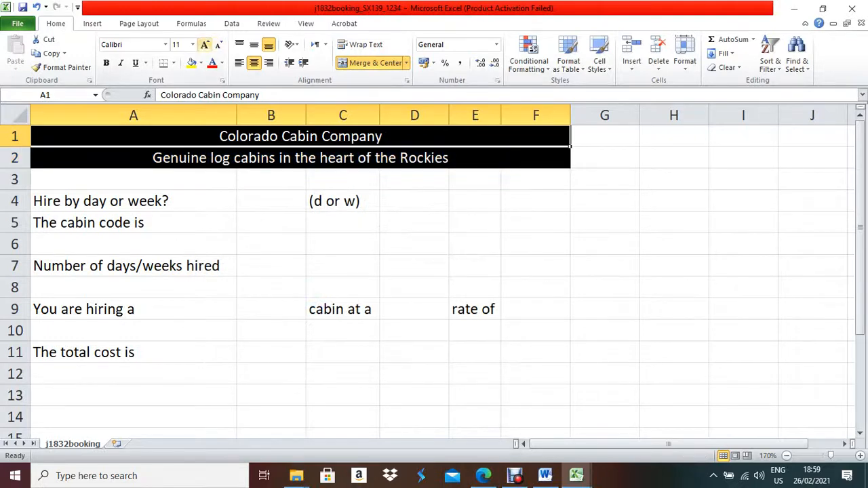
click(204, 44)
click(205, 44)
click(205, 44)
click(205, 44)
click(205, 44)
click(205, 44)
click(205, 44)
click(205, 44)
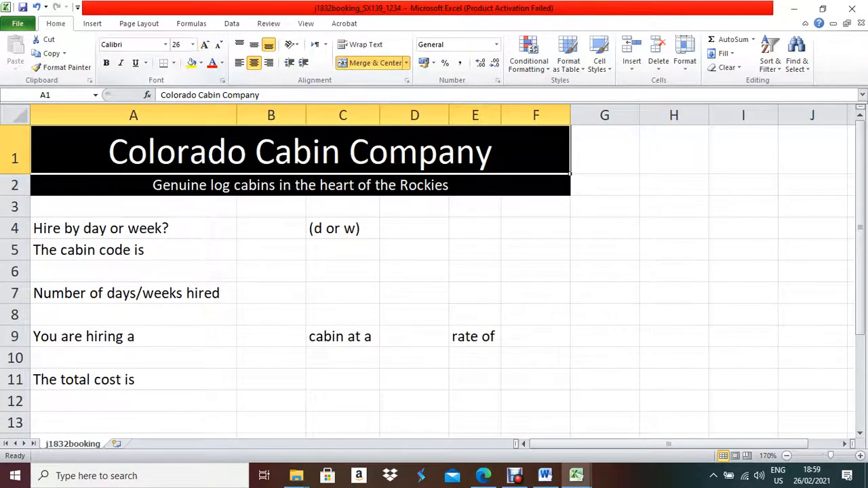
click(300, 185)
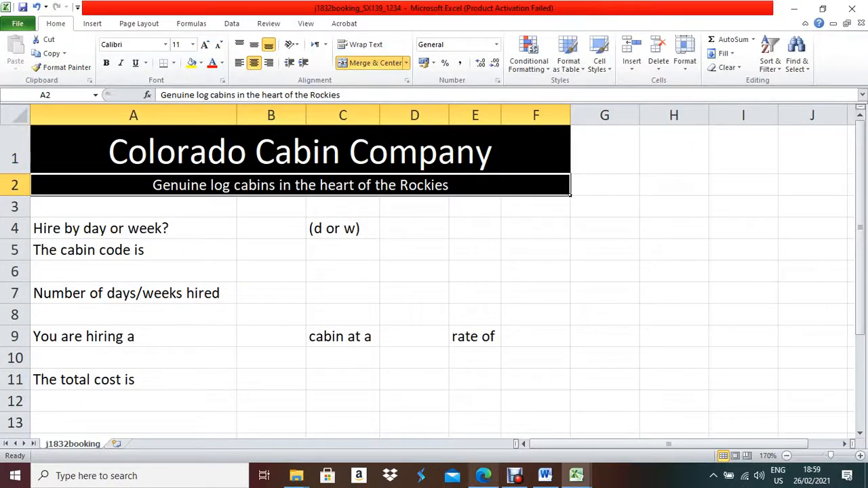
click(482, 475)
key(alt+Tab)
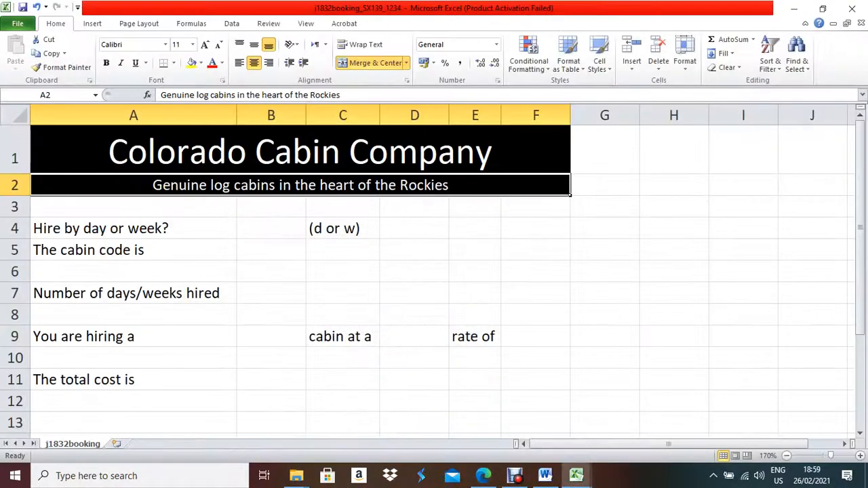
click(299, 151)
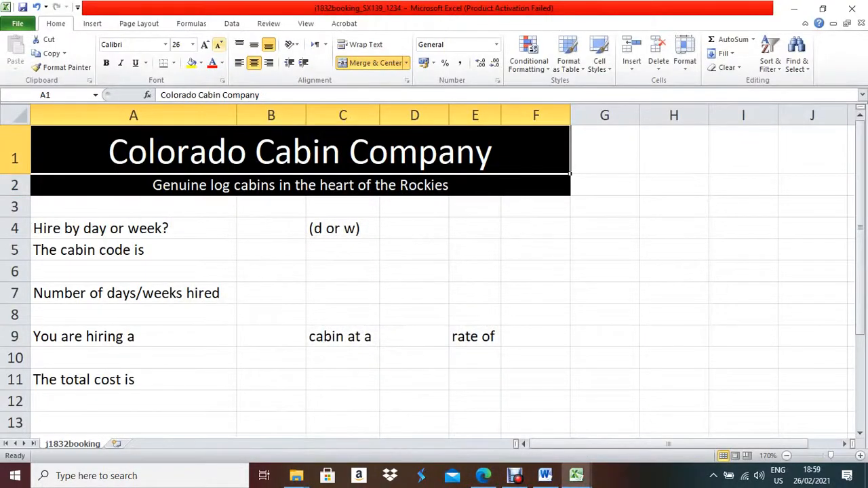
click(218, 44)
Enlarge the subtitle in A2 to 18 pt.
click(300, 182)
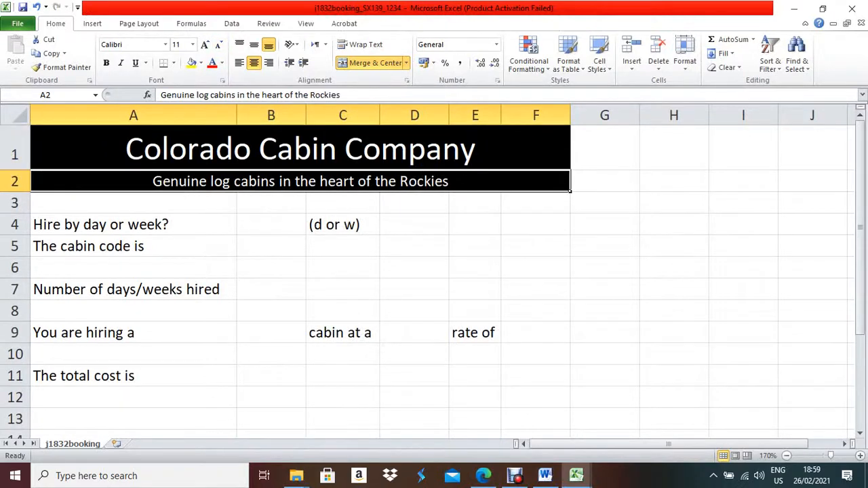
click(205, 45)
click(205, 45)
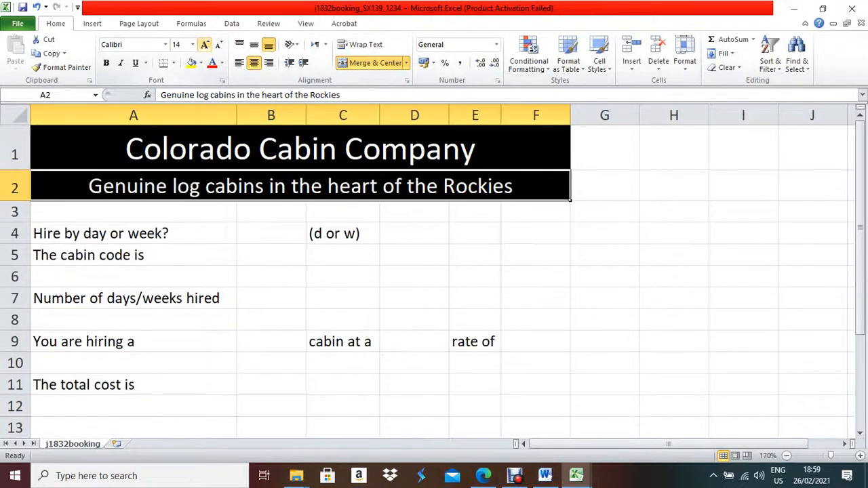
click(205, 45)
click(205, 45)
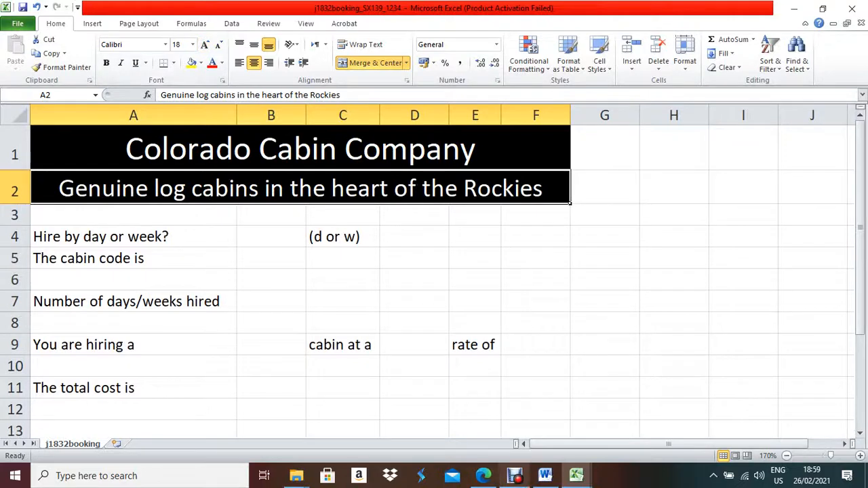
Recheck the PDF sample and bring the company title back up to 26 pt.
click(300, 148)
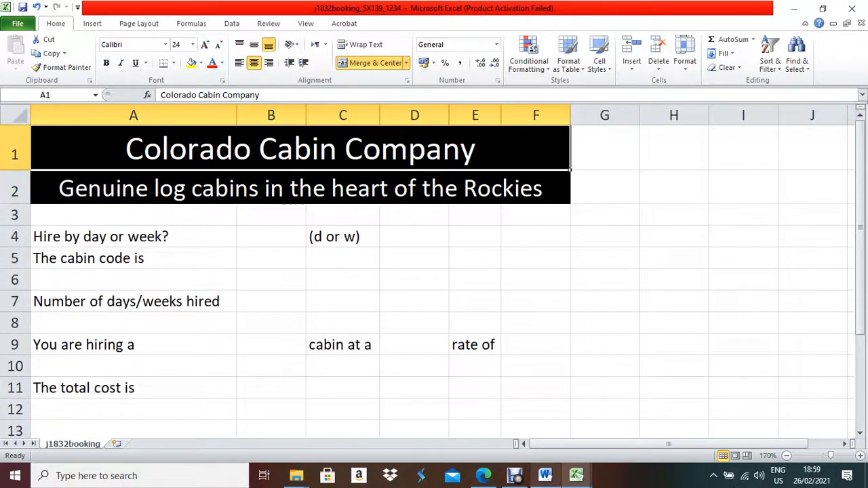
click(483, 476)
key(alt+Tab)
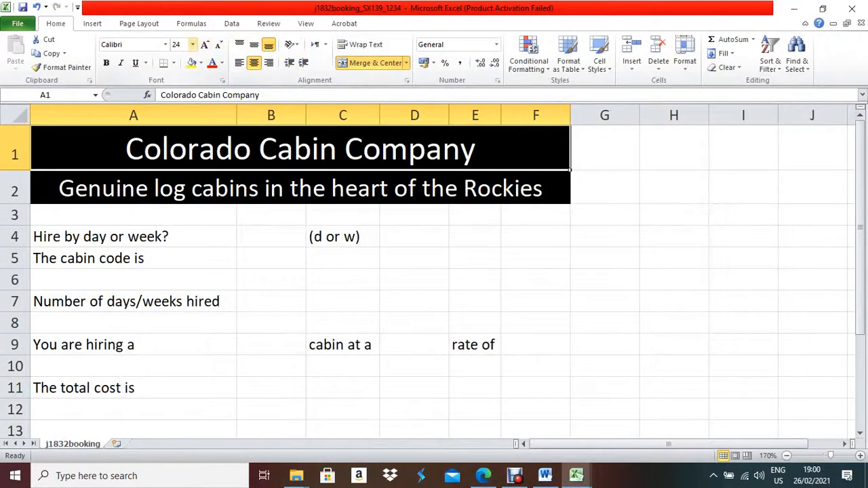
click(193, 45)
click(181, 167)
click(205, 44)
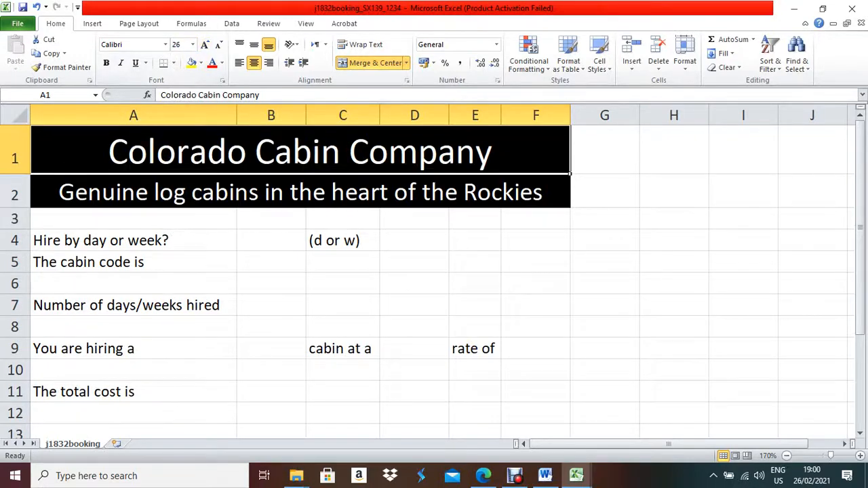
click(536, 327)
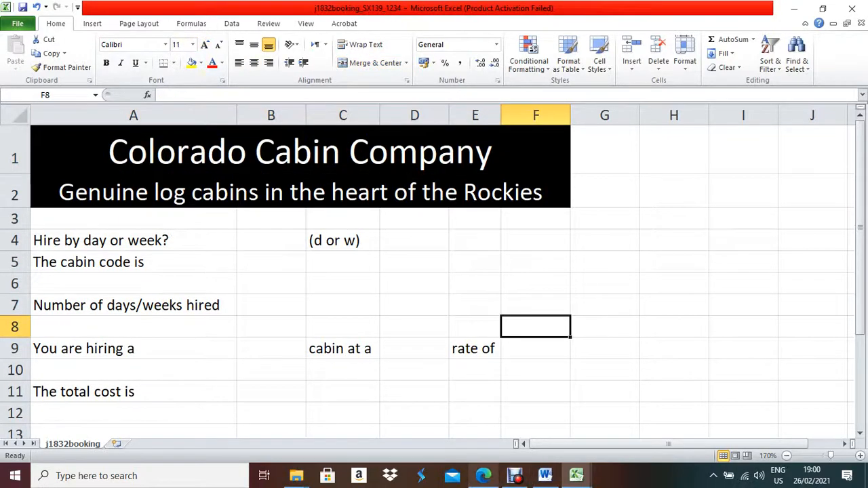
After checking the sample layout, make the title and subtitle in A1:A2 bold.
click(483, 476)
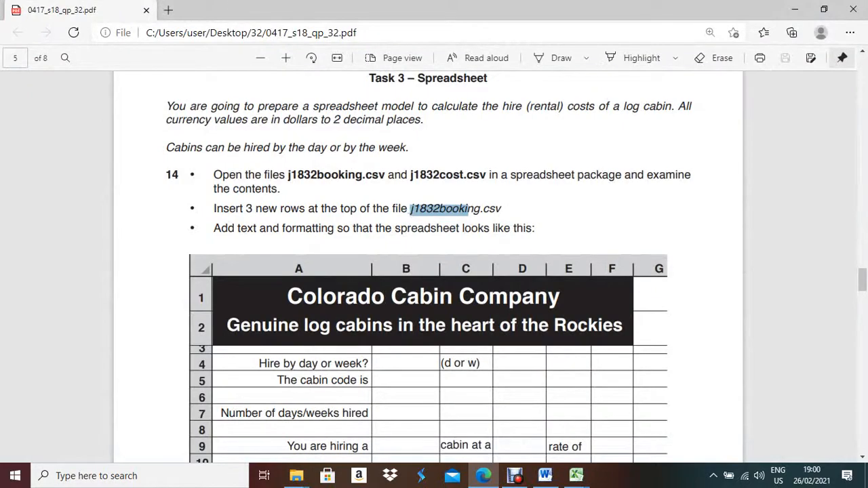
key(alt+Tab)
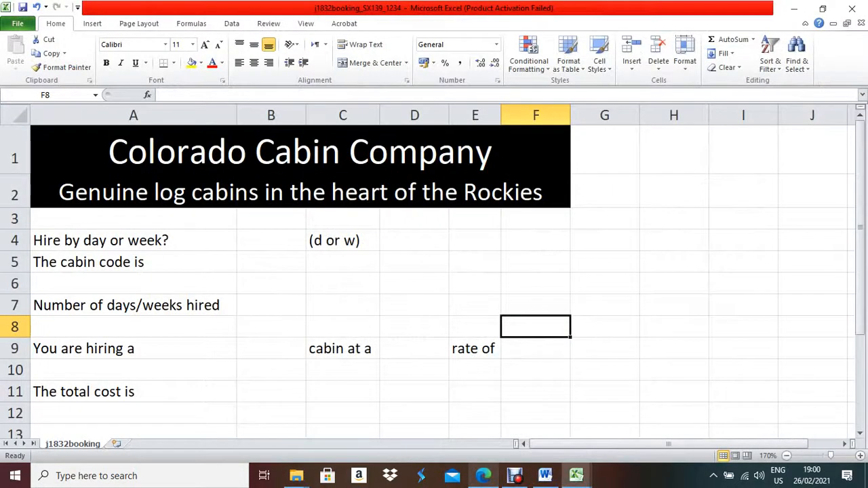
key(alt+Tab)
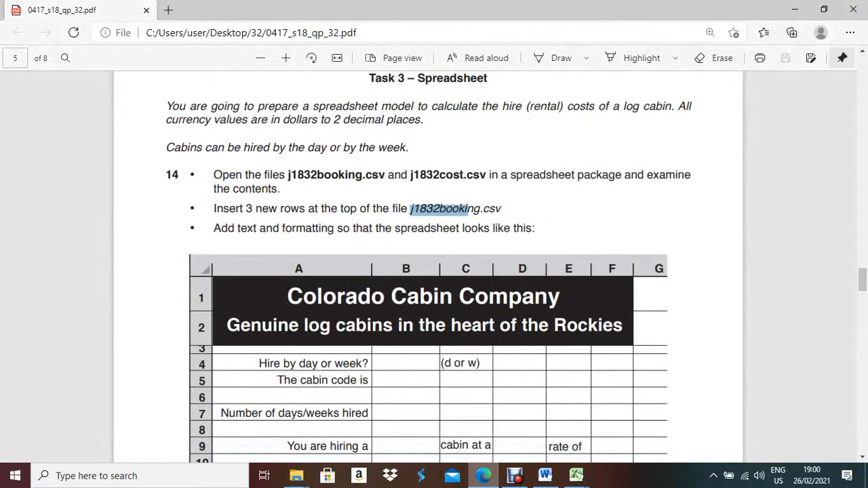
key(alt+Tab)
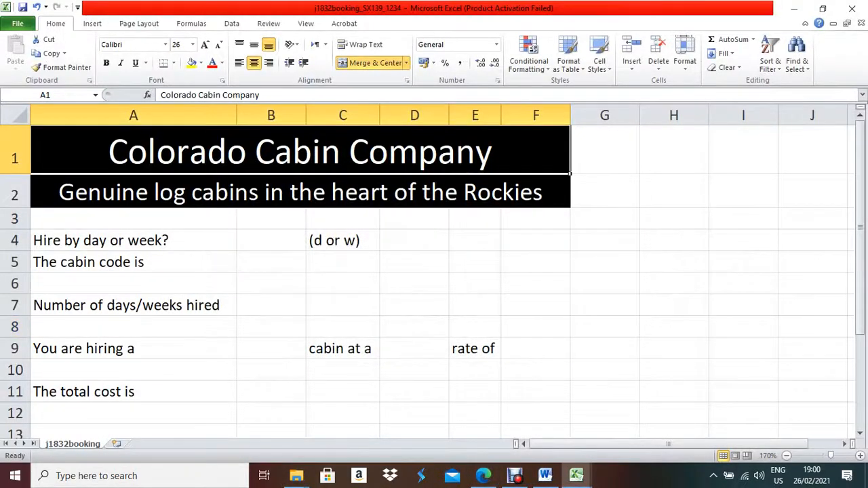
ctrl+click(301, 193)
click(106, 63)
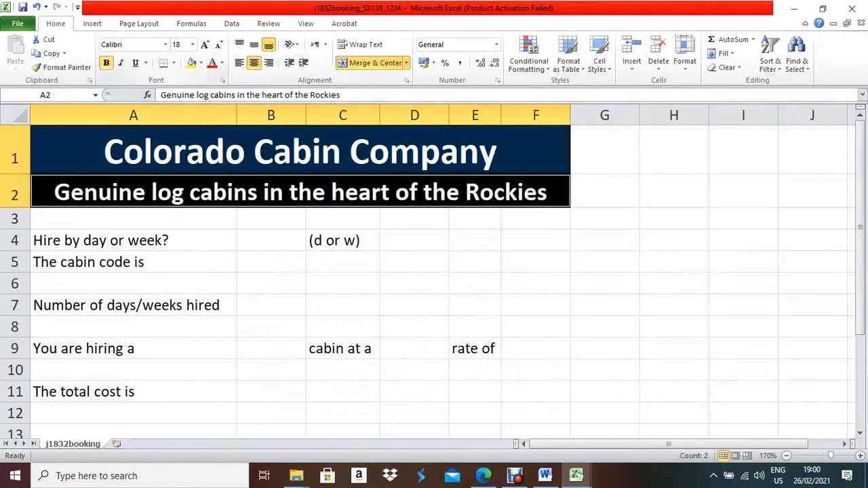
Bring the exam paper forward and scroll to its sample spreadsheet for comparison.
click(300, 192)
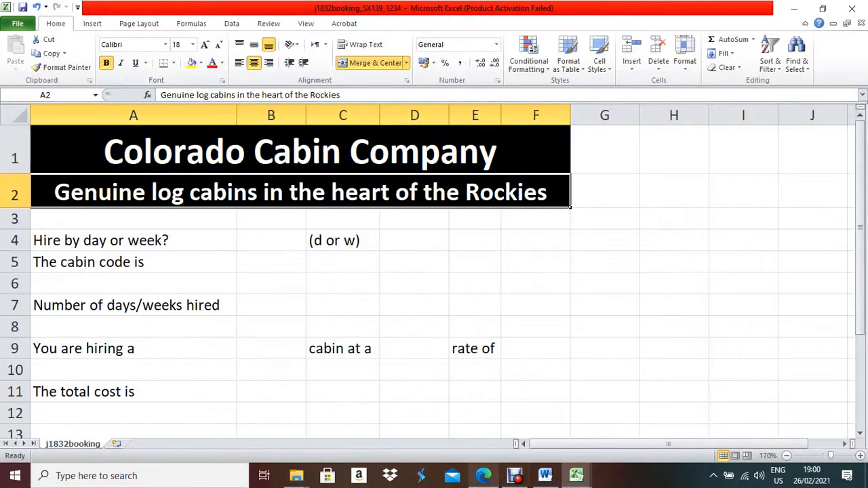
key(alt+Tab)
key(alt+Tab)
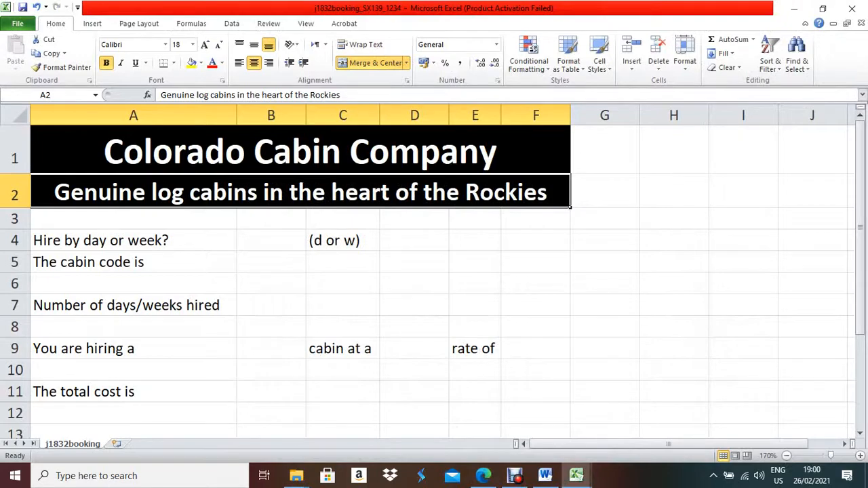
key(alt+Tab)
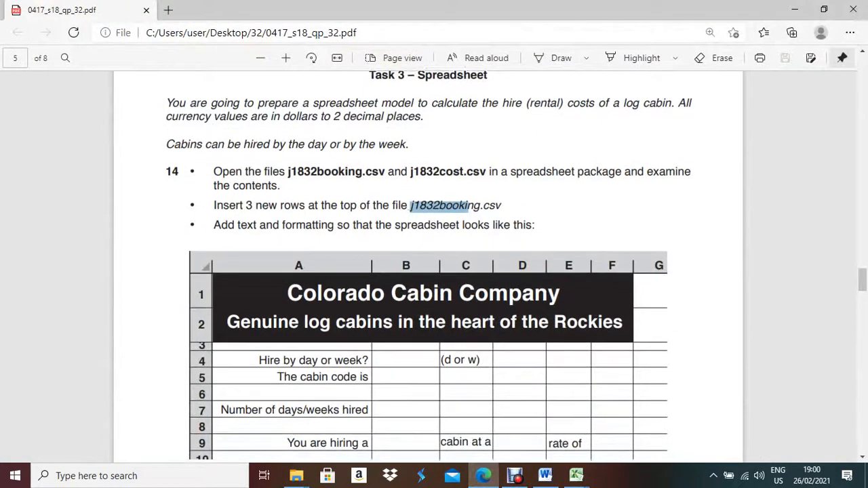
scroll(434, 257, down, 2)
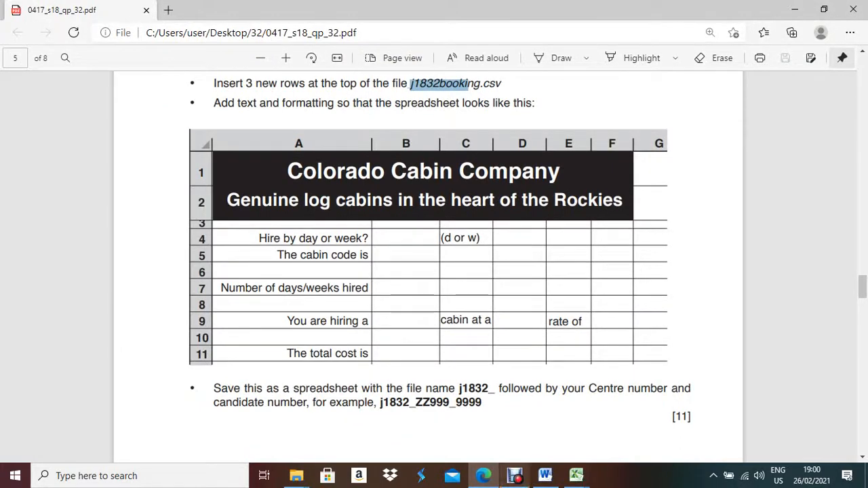
Right-align the row labels in cells A4 to A11.
click(483, 475)
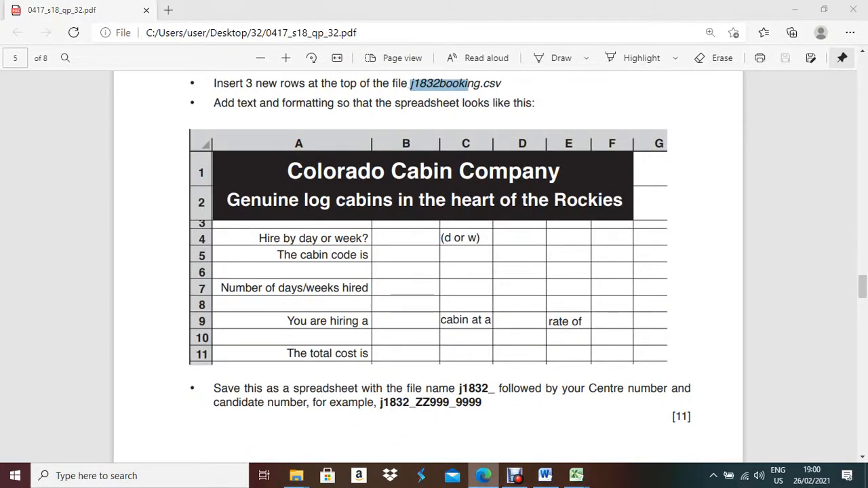
drag(102, 240, 102, 391)
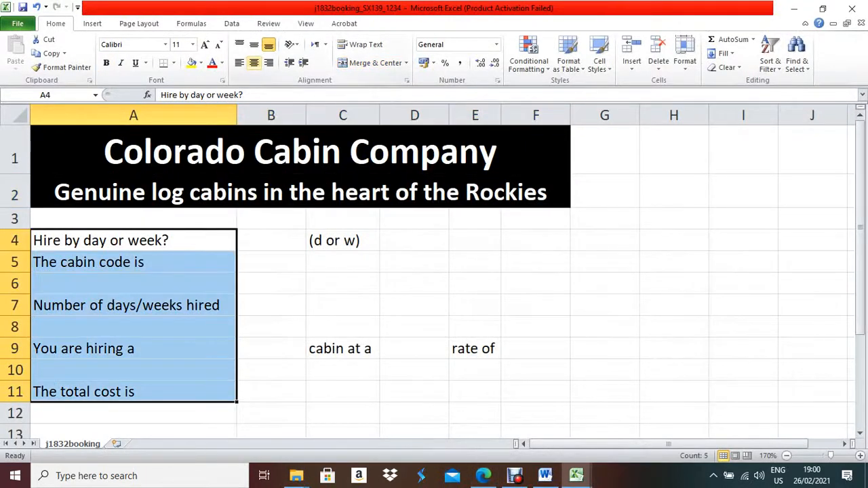
click(268, 63)
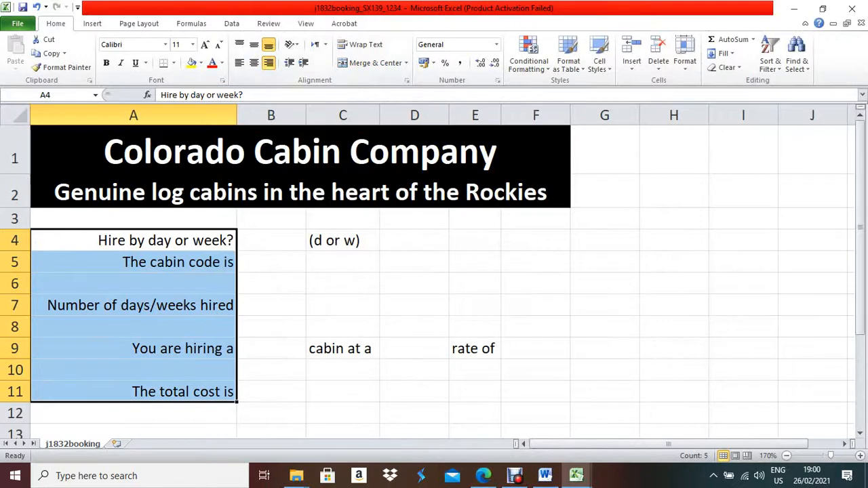
click(475, 348)
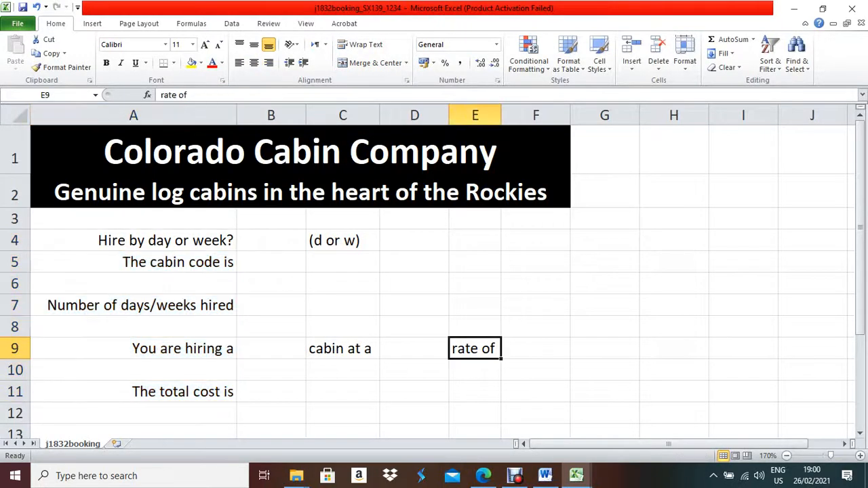
click(343, 349)
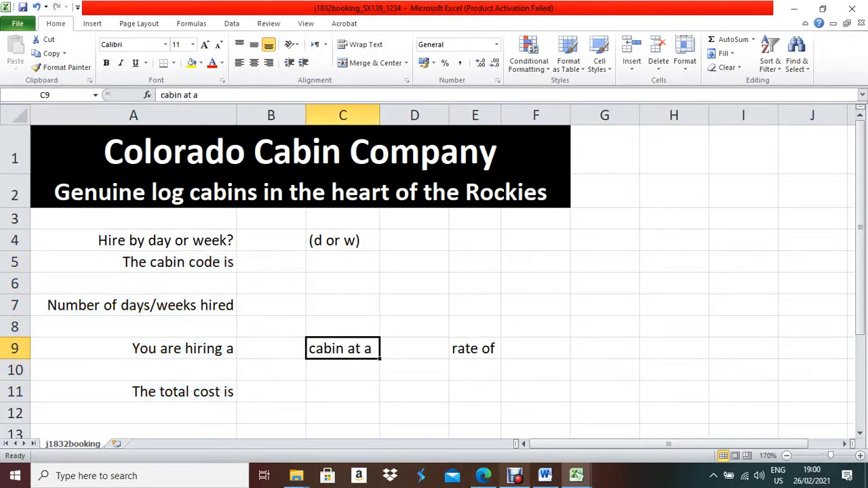
Scroll the exam paper PDF down to the Evidence 4 instructions.
click(483, 476)
scroll(434, 271, down, 2)
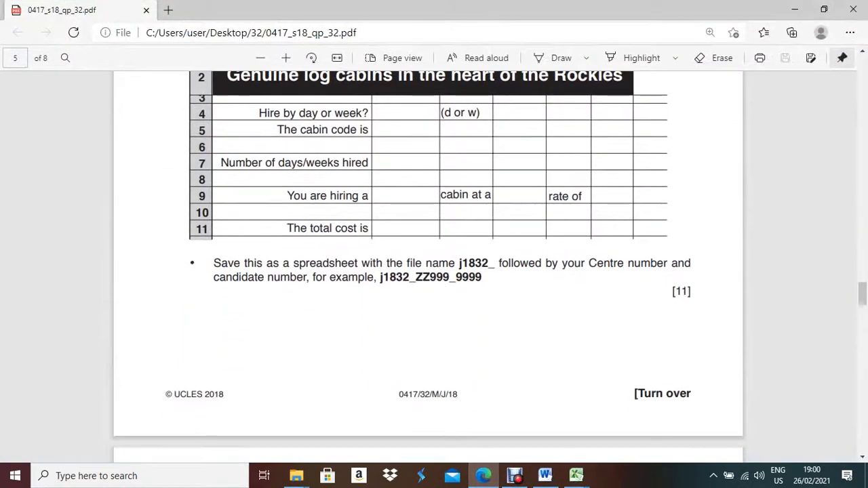
scroll(434, 271, down, 3)
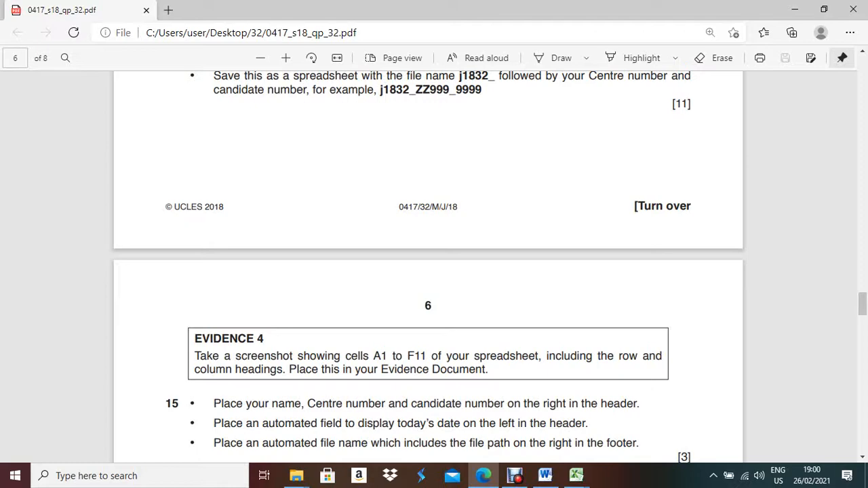
Reselect title cell A1 in the booking sheet, then scroll Word's j1832evidence1234 document to the Evidence 1–6 headings.
key(alt+Tab)
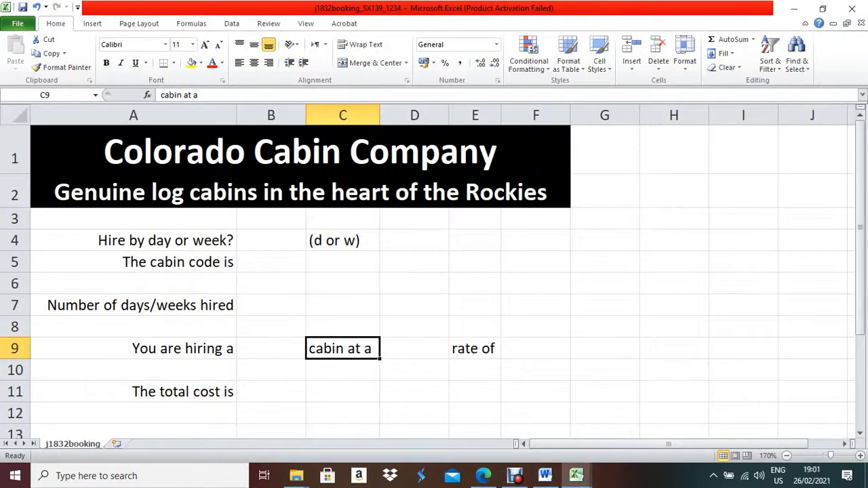
click(204, 151)
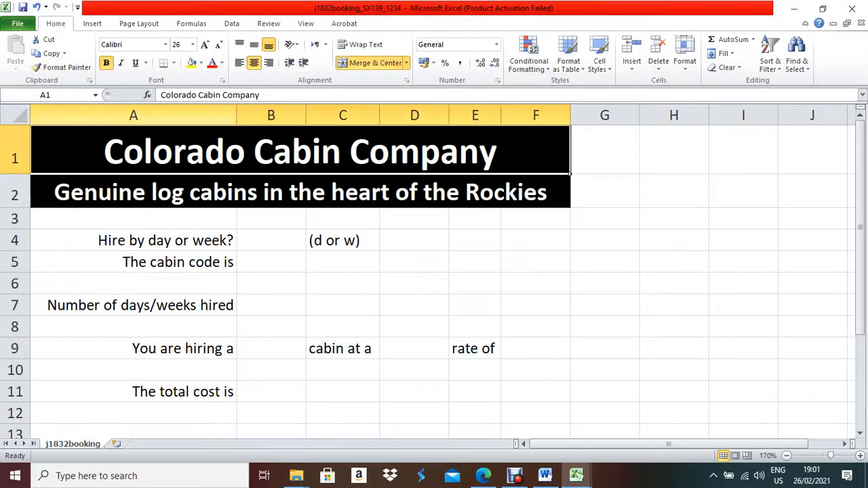
drag(133, 115, 285, 115)
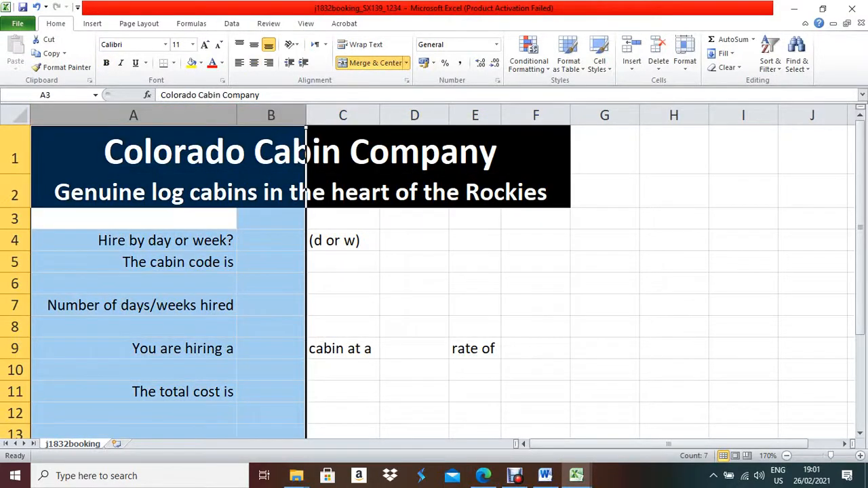
click(483, 476)
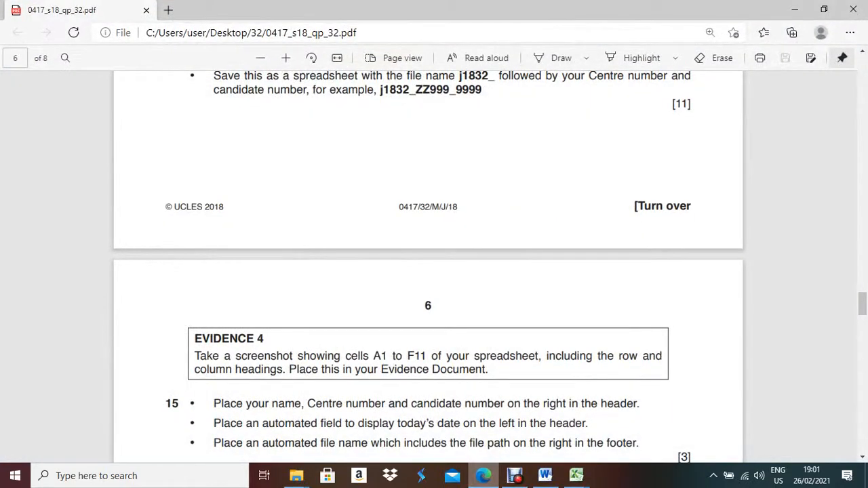
key(alt+Tab)
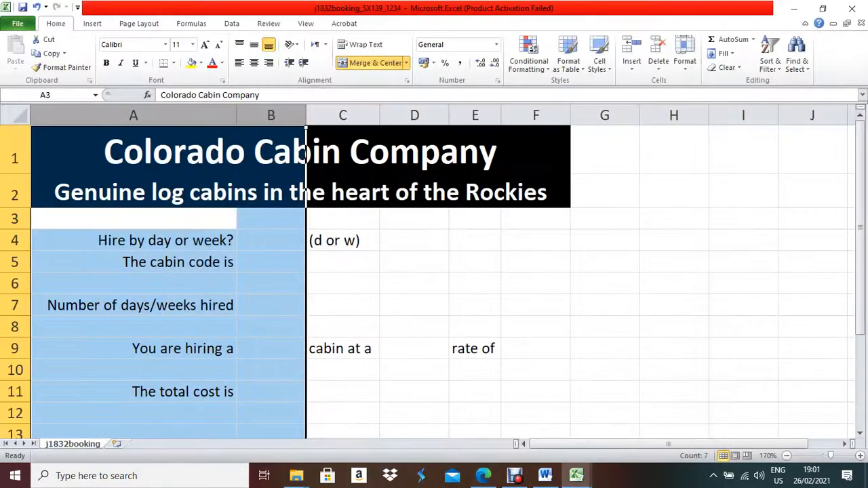
click(300, 152)
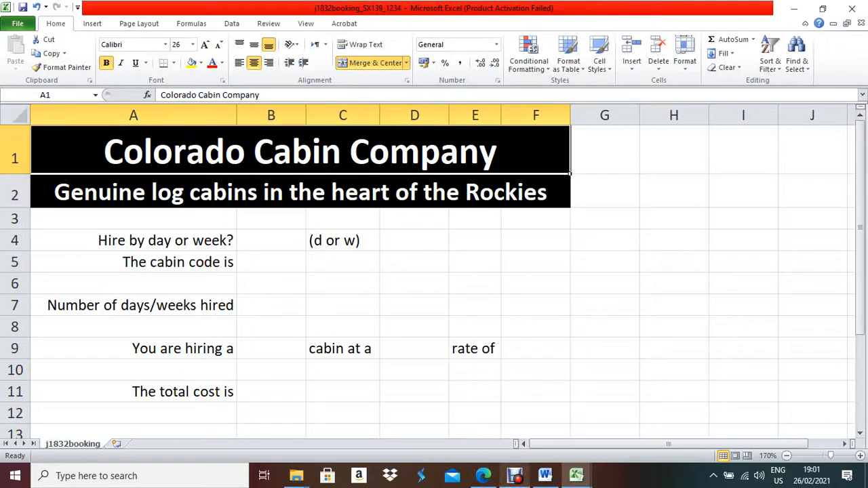
click(546, 475)
scroll(164, 293, down, 3)
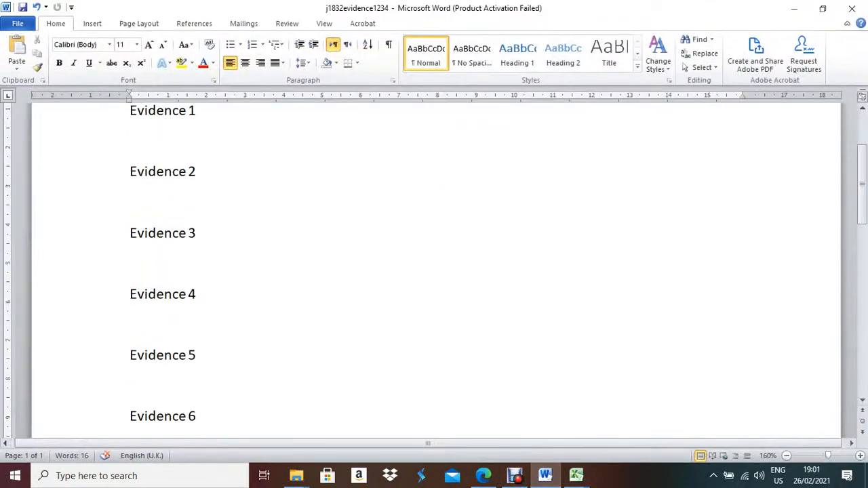
Paste the spreadsheet screenshot below the Evidence 4 heading in Word.
click(130, 324)
key(ctrl+v)
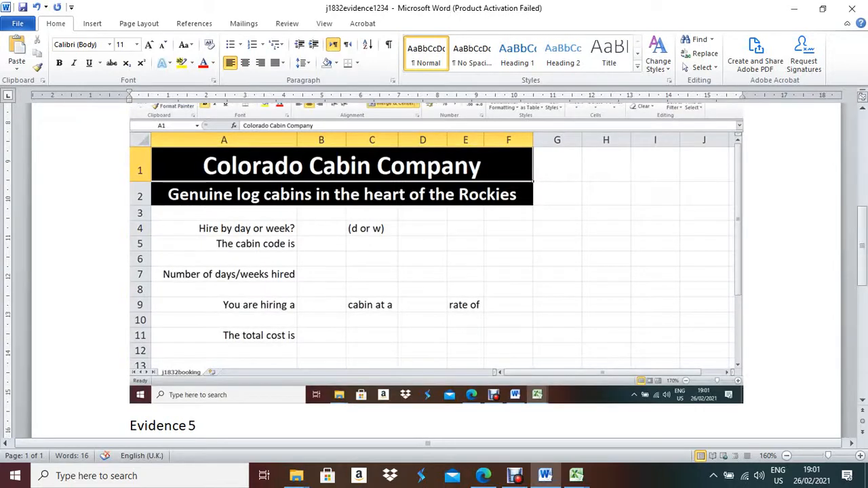
click(437, 255)
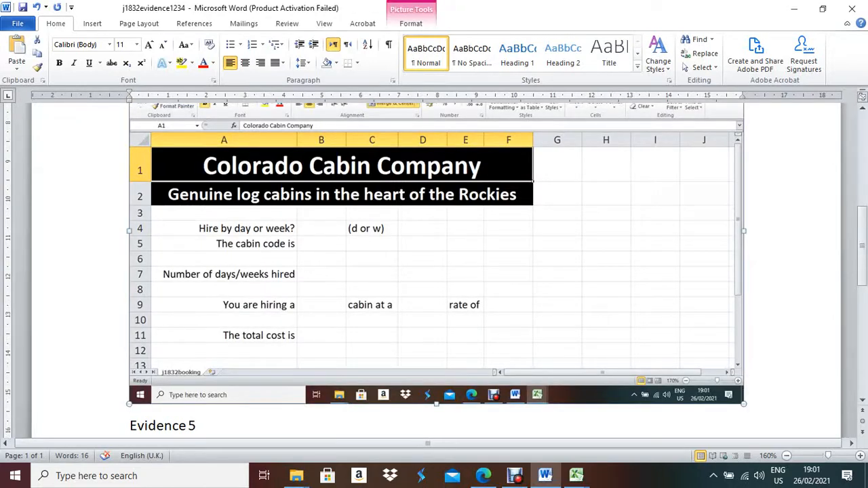
click(410, 23)
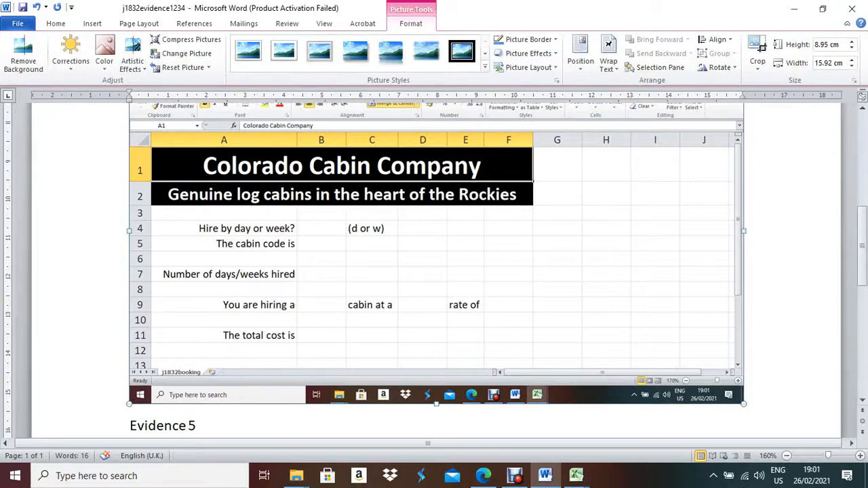
Crop the screenshot to cells A1:F11 with row and column headings, then return to the PDF.
click(758, 48)
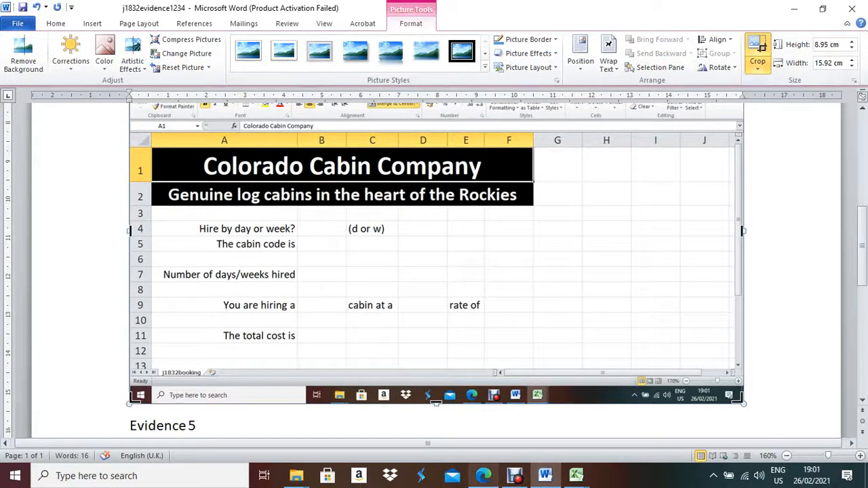
click(483, 475)
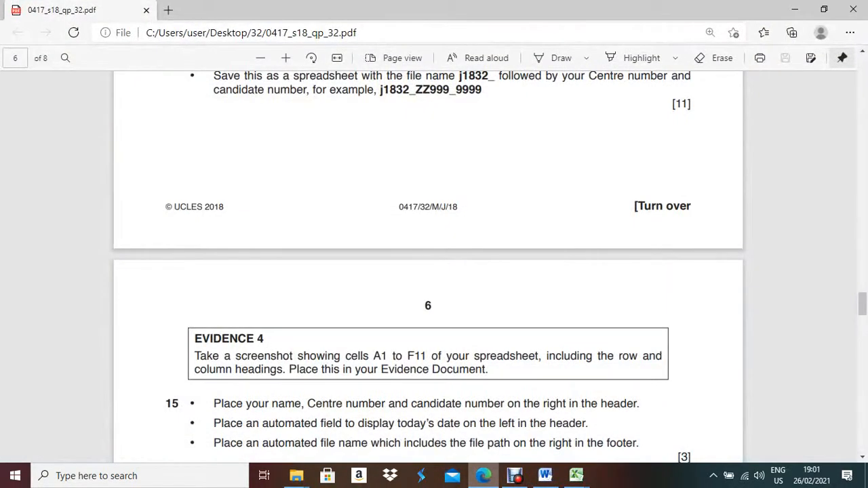
click(545, 475)
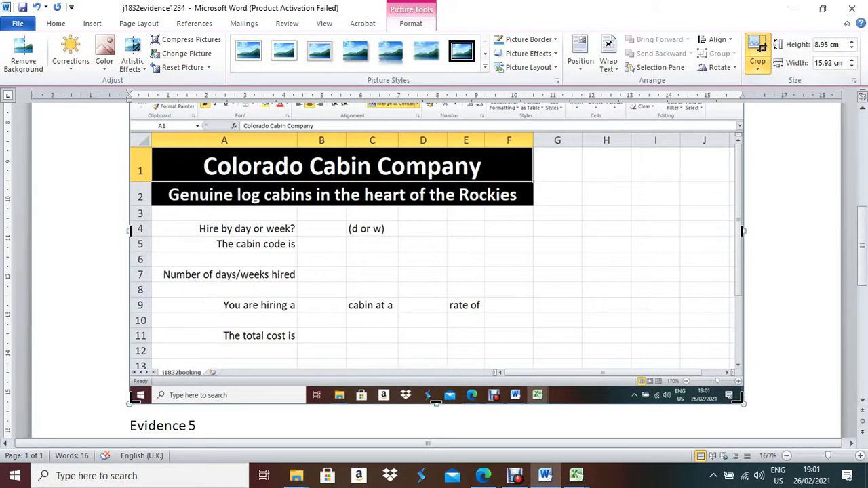
drag(743, 403, 533, 342)
scroll(533, 342, up, 2)
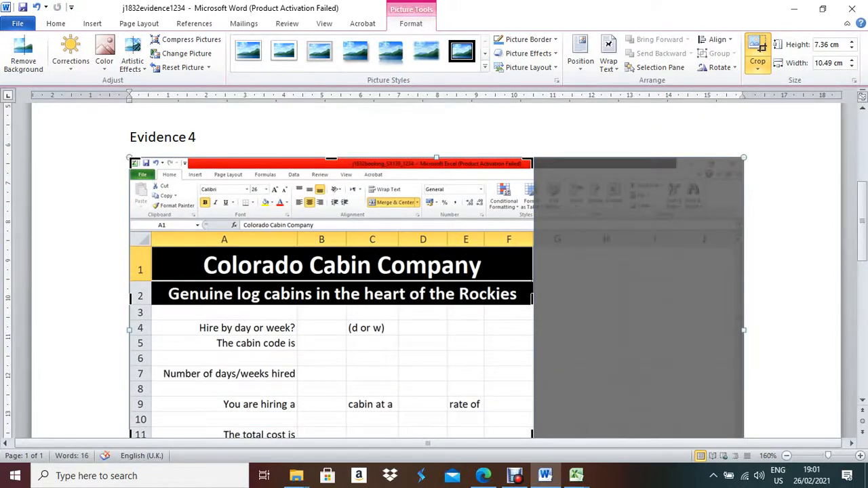
drag(331, 160, 331, 232)
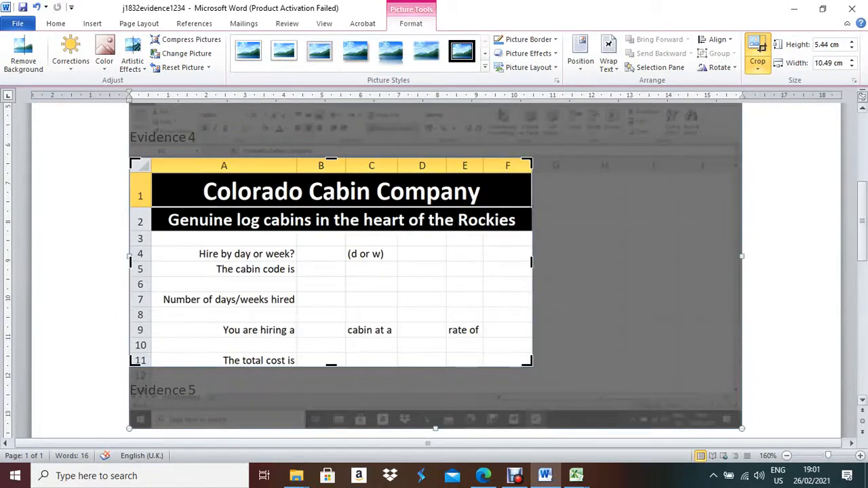
click(794, 272)
click(434, 271)
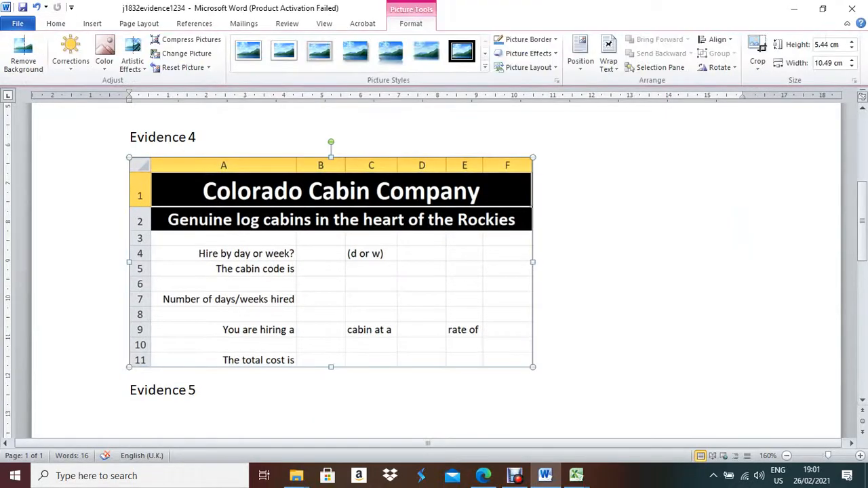
click(483, 476)
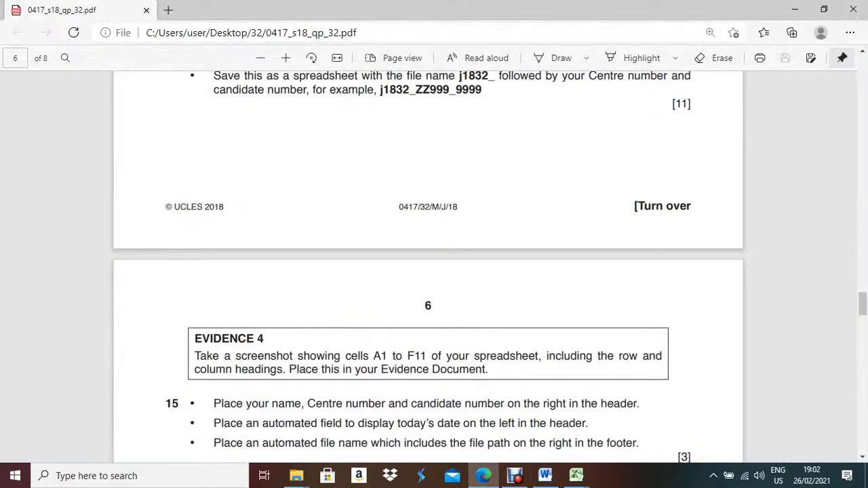
scroll(428, 271, up, 1)
scroll(428, 272, down, 1)
scroll(427, 264, down, 3)
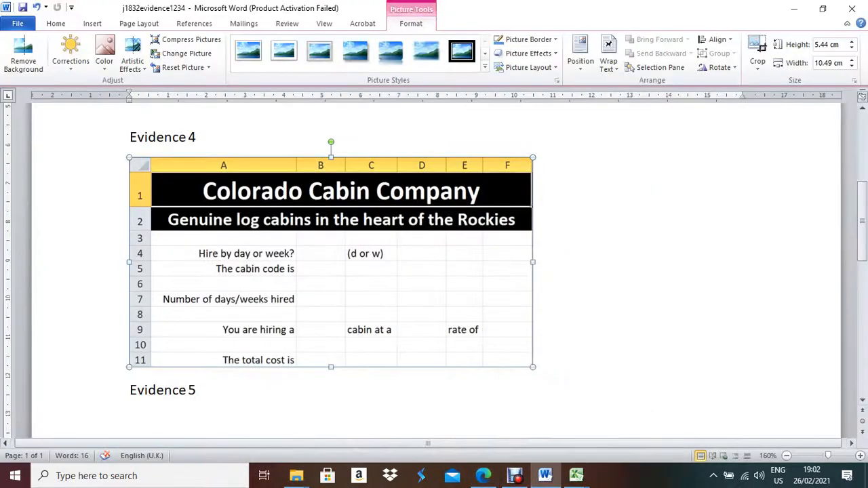
mouse_move(576, 475)
click(641, 431)
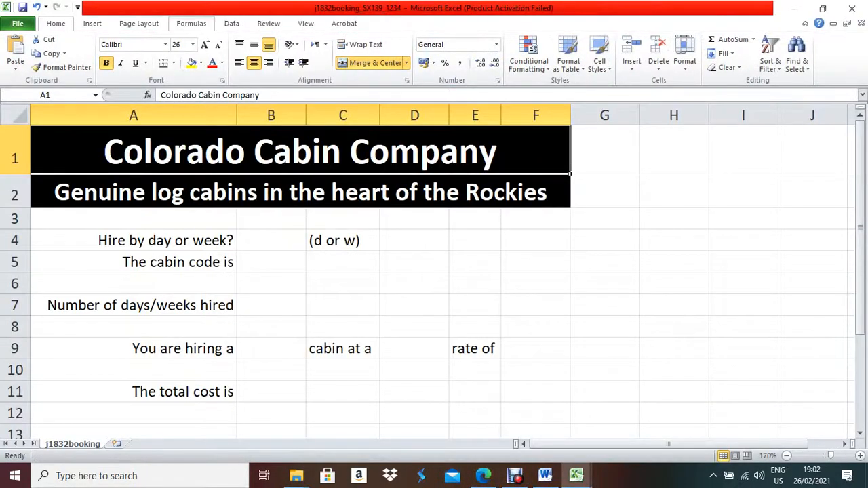
click(92, 23)
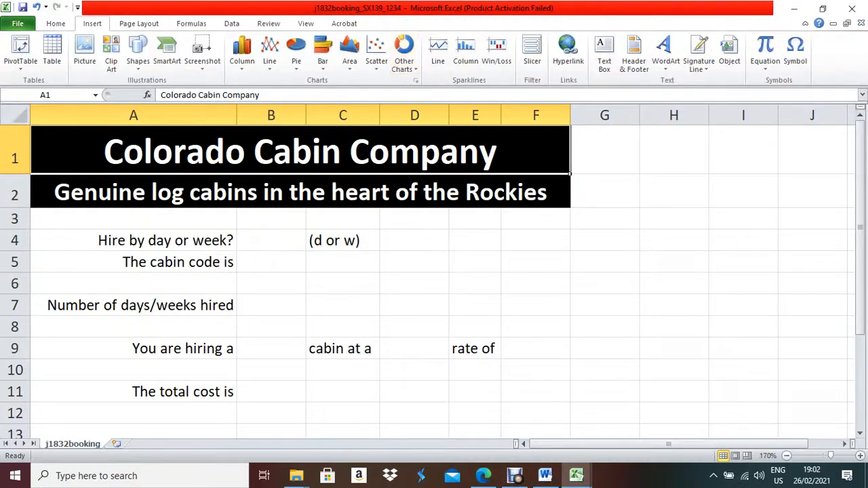
Enter the candidate's name, centre number and candidate number in the right header section.
click(634, 54)
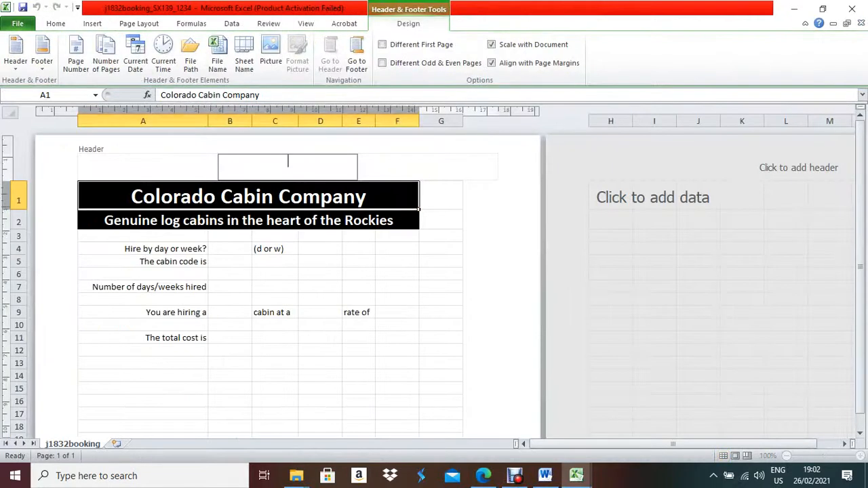
click(428, 167)
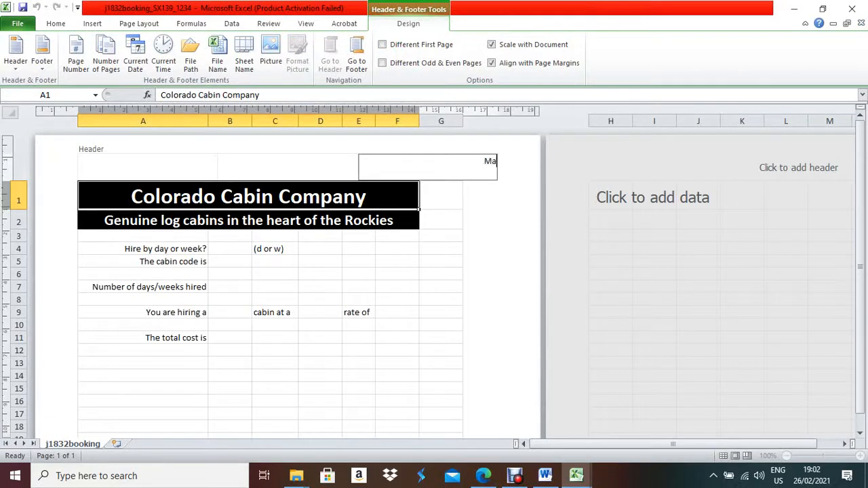
Insert an automatic Current Date field in the left header section, then reopen the exam paper.
click(139, 167)
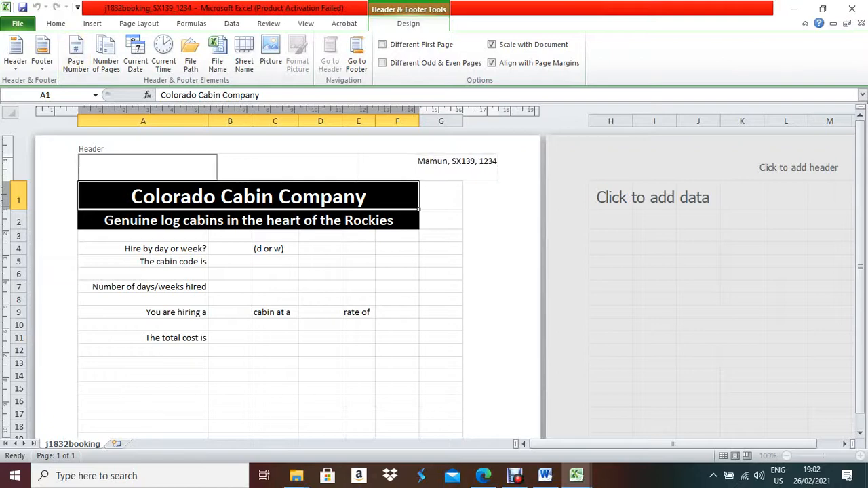
click(482, 475)
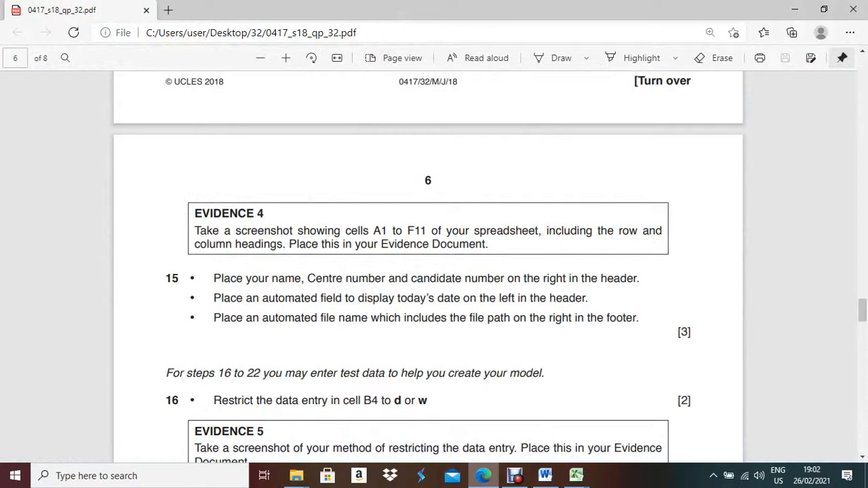
click(794, 9)
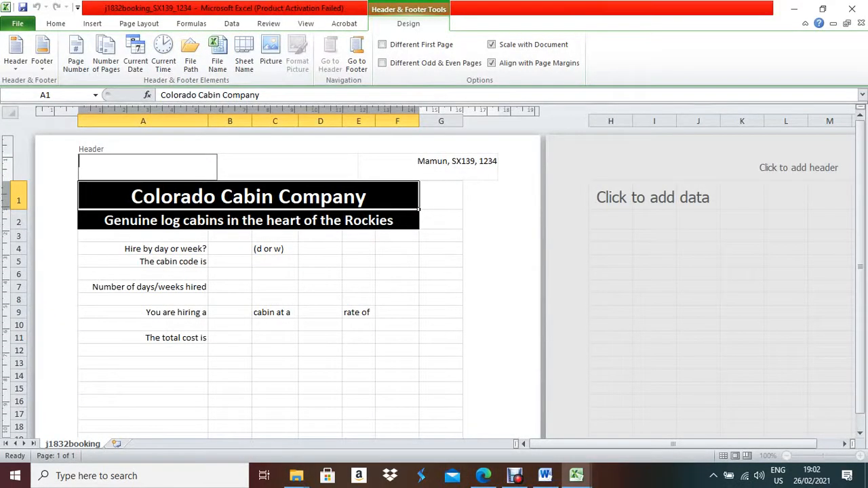
click(136, 54)
click(483, 475)
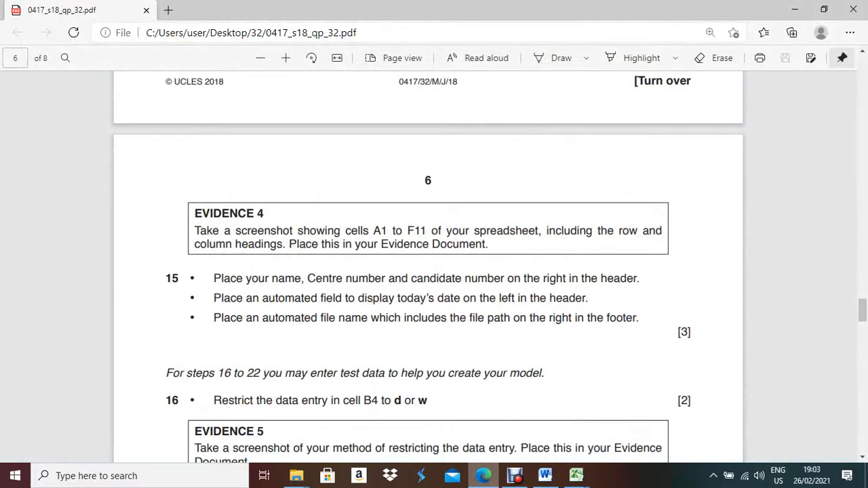
Insert the automatic file path and file name into the right footer section.
key(alt+Tab)
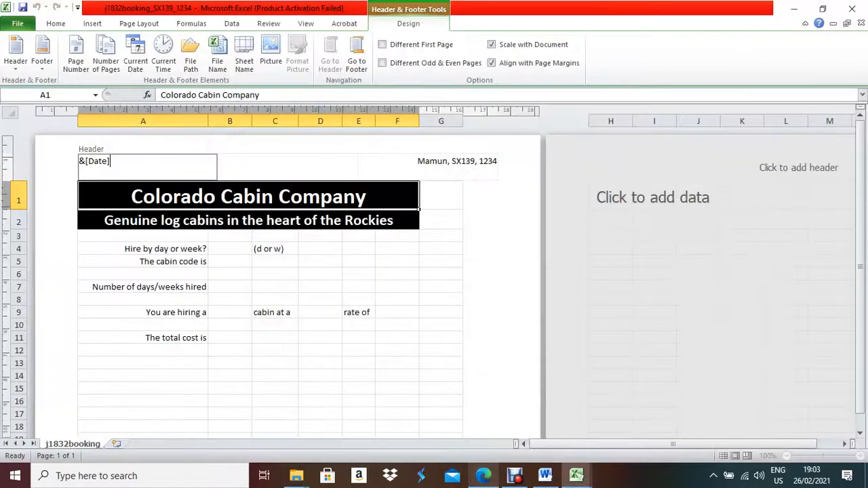
click(357, 58)
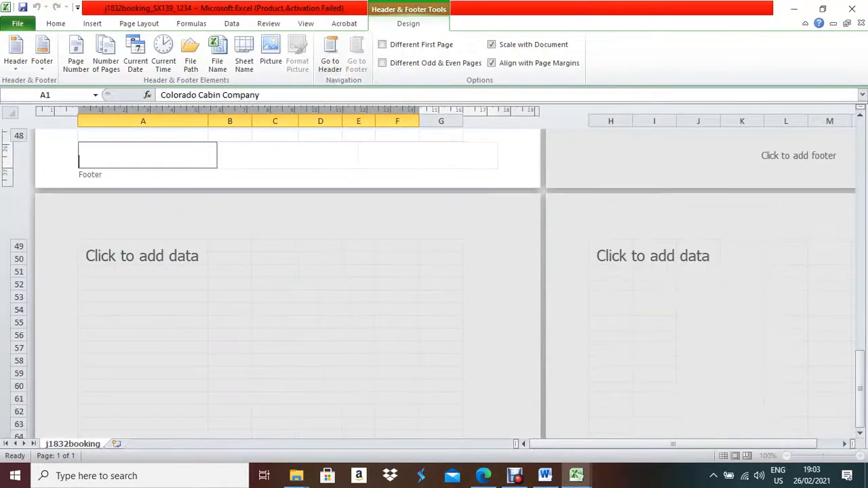
key(Tab)
key(Tab)
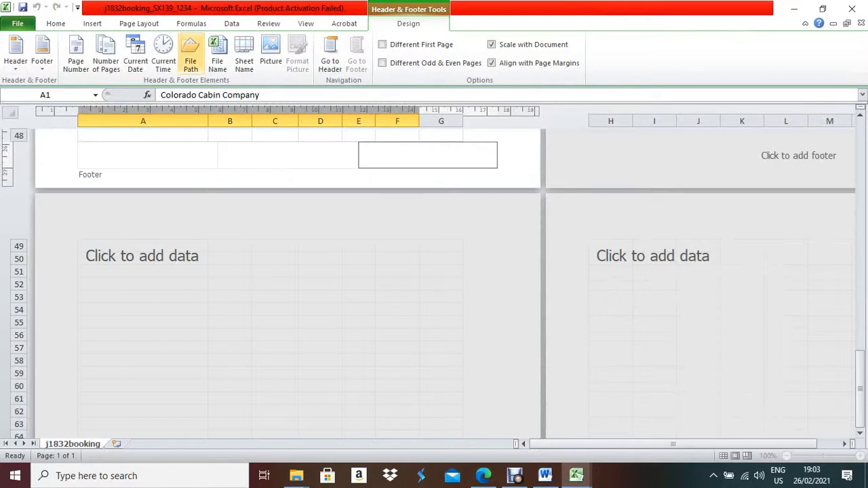
click(191, 55)
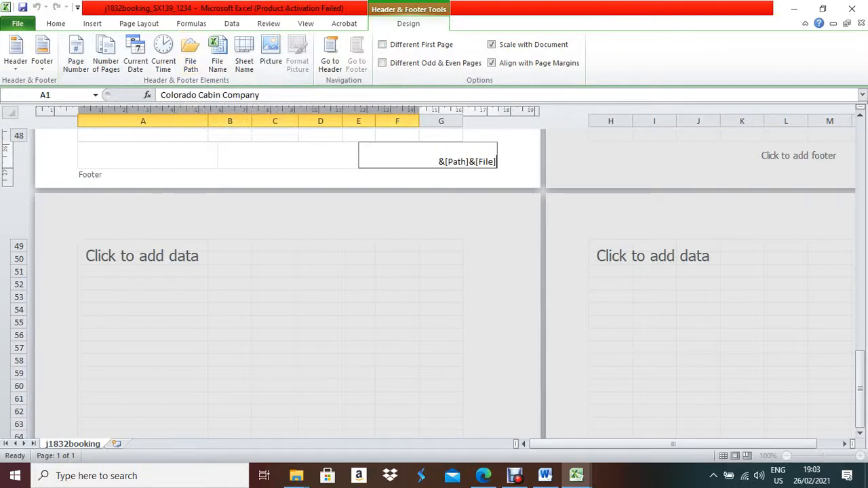
click(483, 476)
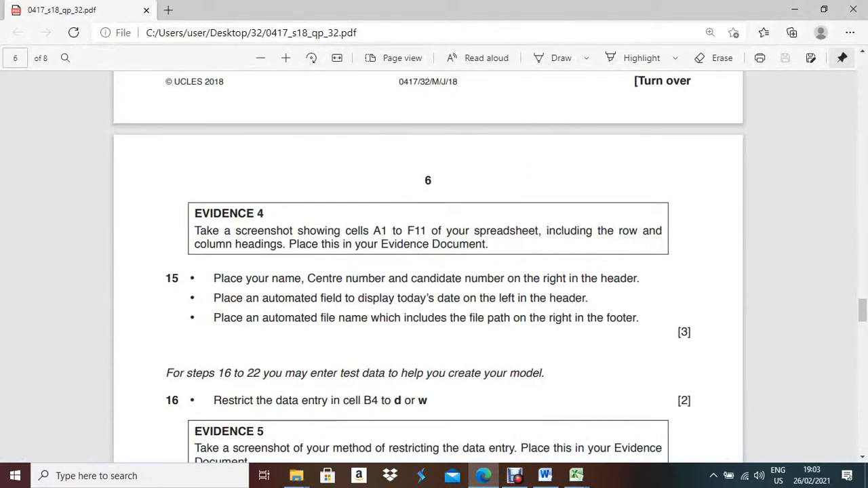
click(577, 475)
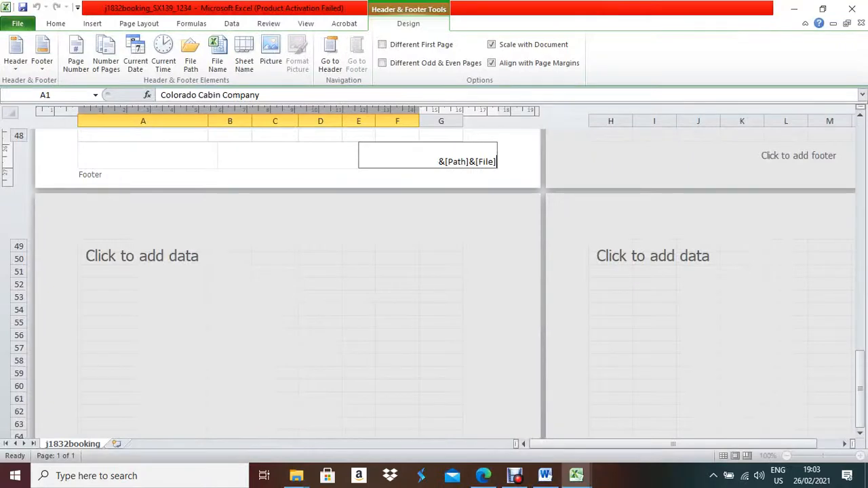
click(288, 156)
key(Tab)
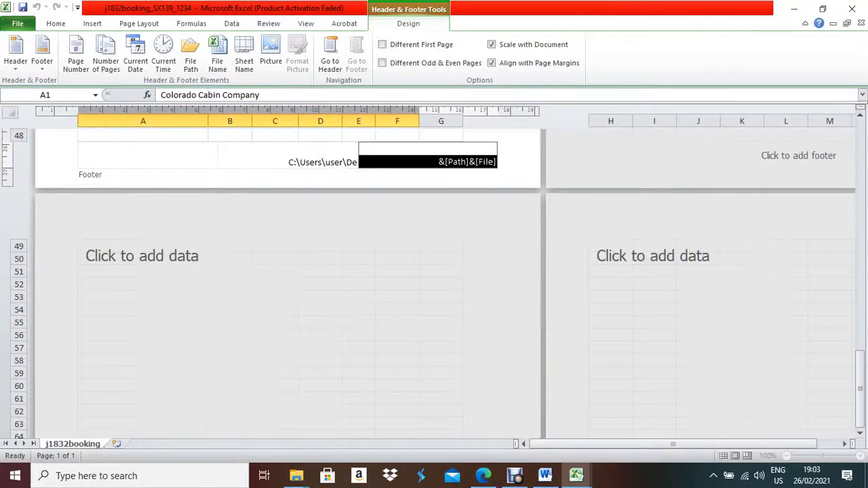
click(440, 246)
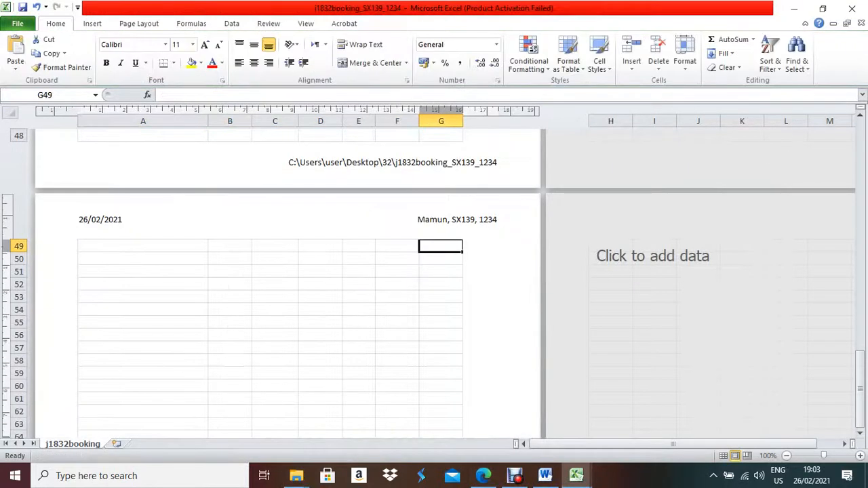
Return the sheet to Normal view and bring up the exam paper.
scroll(288, 284, up, 3)
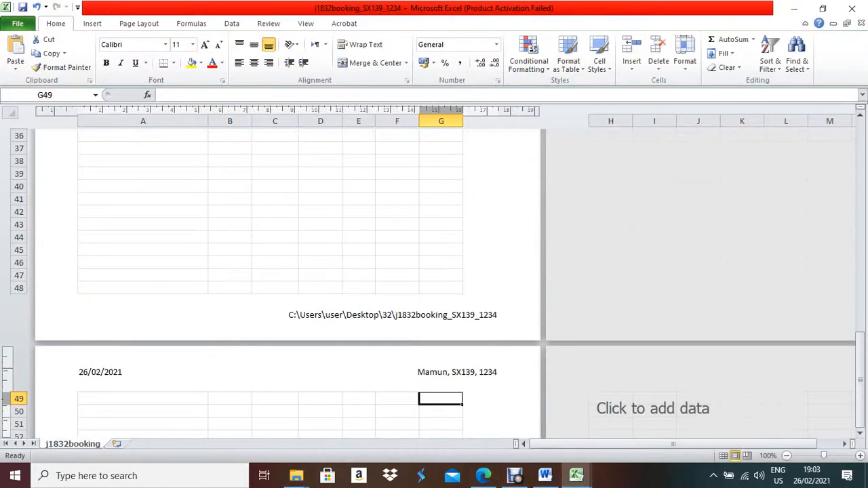
click(306, 23)
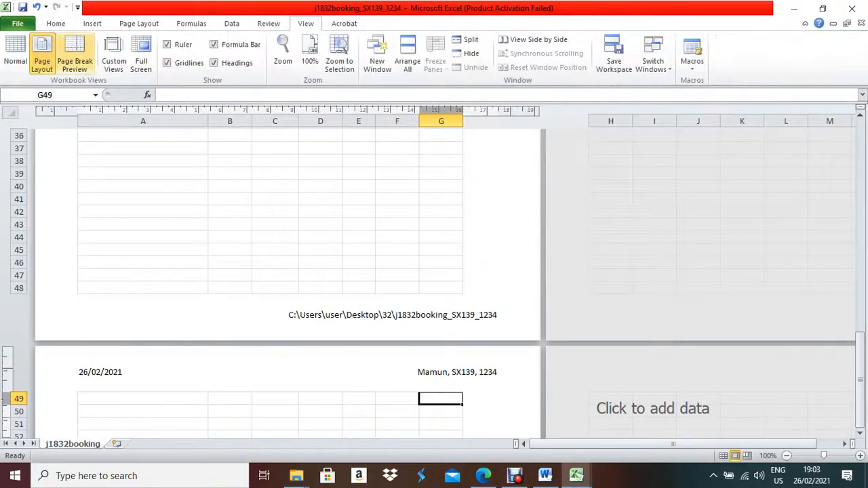
click(15, 58)
scroll(434, 271, up, 12)
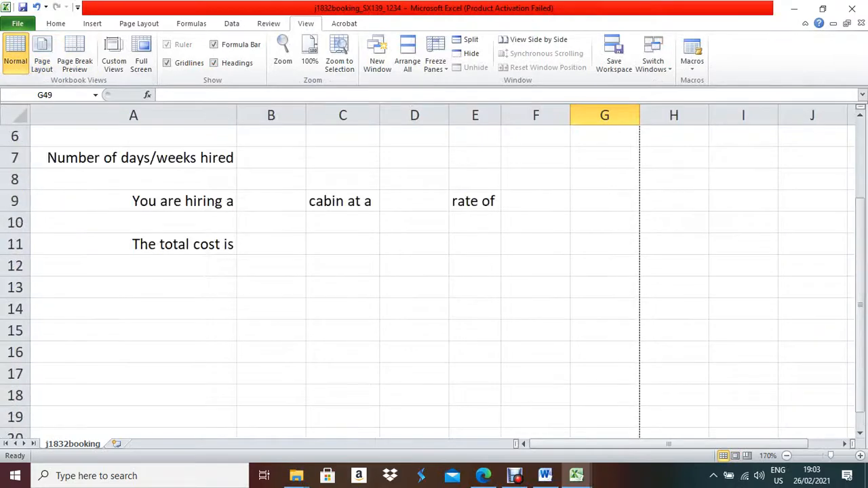
click(484, 476)
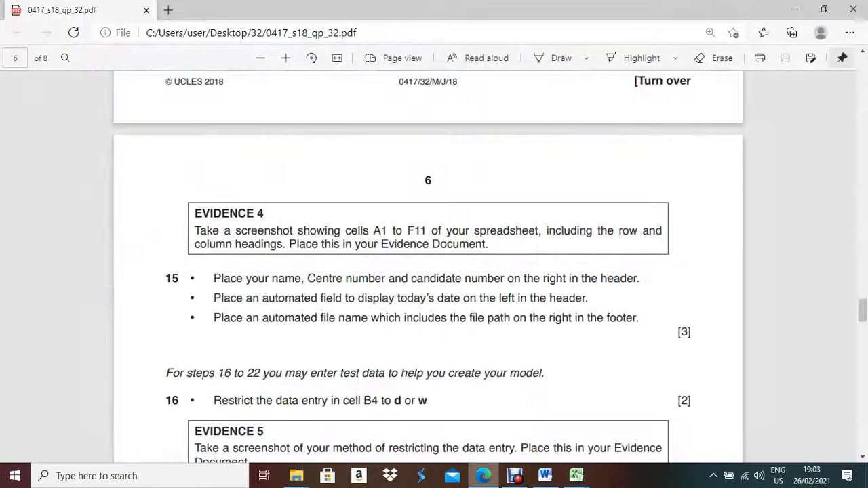
Scroll the exam paper to step 17 about the D9 formula, then go back to Excel.
scroll(434, 271, down, 1)
scroll(434, 271, down, 1)
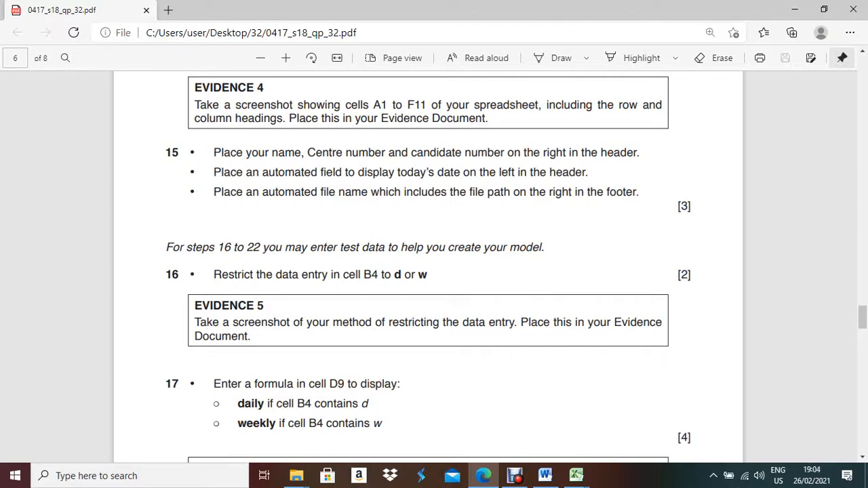
click(483, 475)
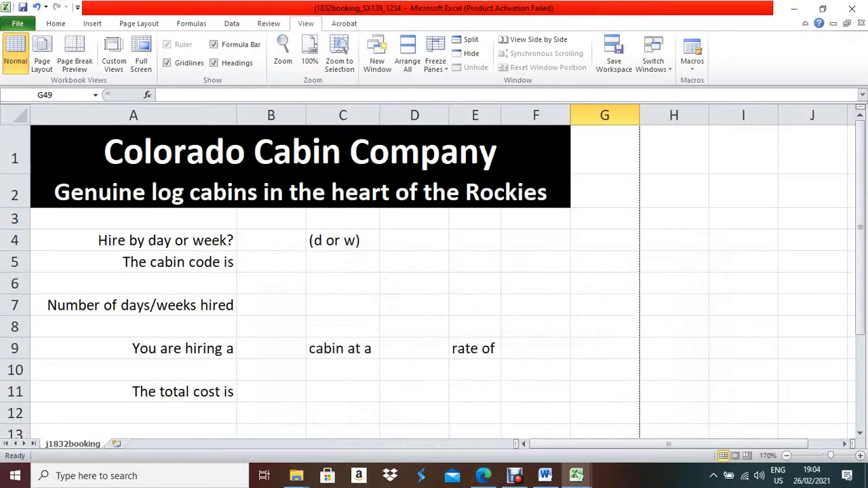
Select B4 and open its Data Validation settings, rechecking the exam paper.
click(271, 241)
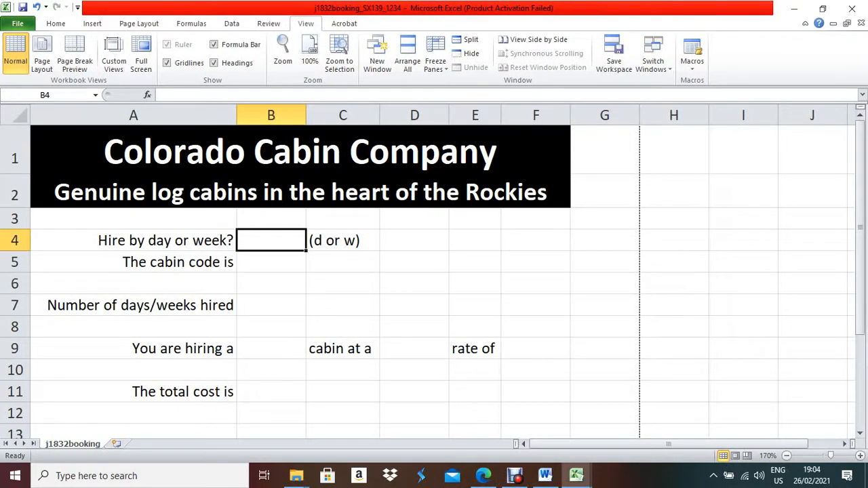
click(232, 23)
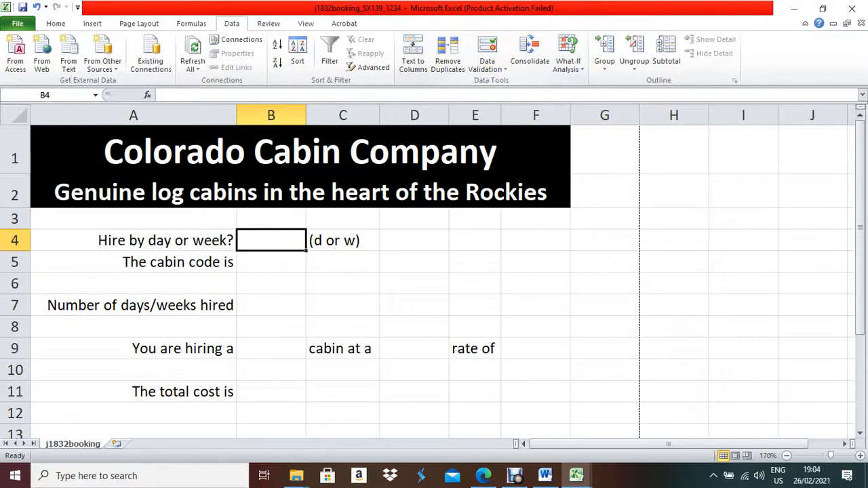
click(487, 65)
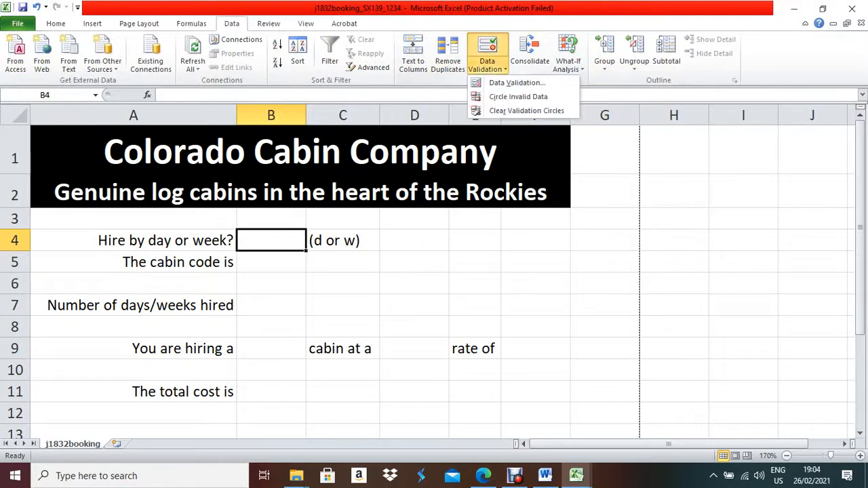
click(517, 82)
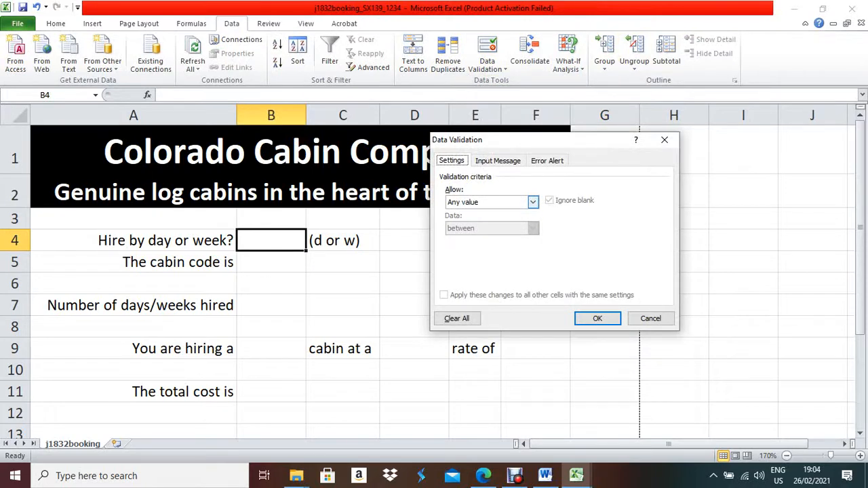
click(533, 202)
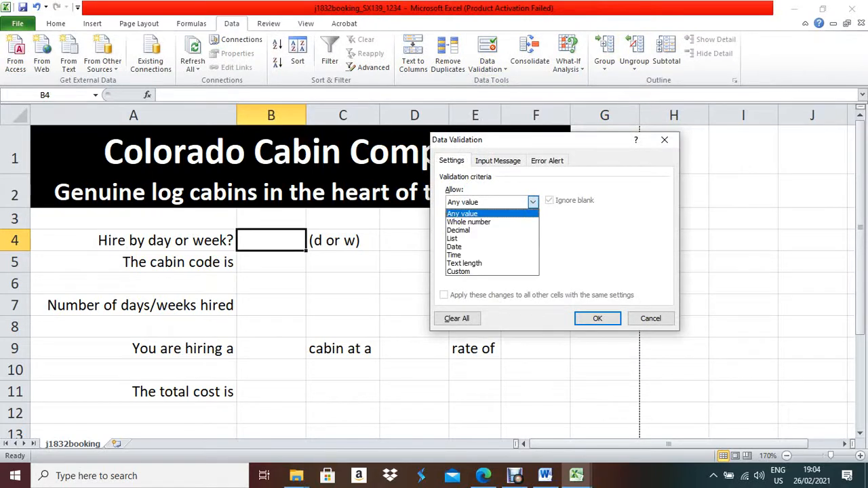
click(533, 202)
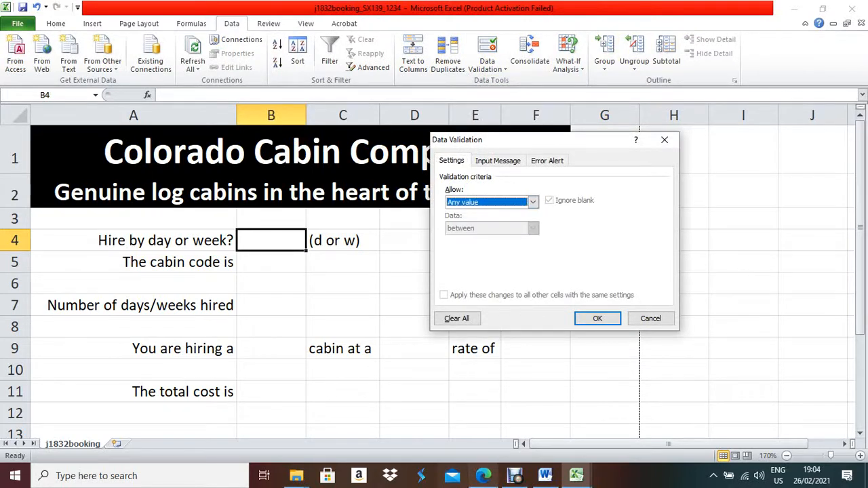
click(483, 475)
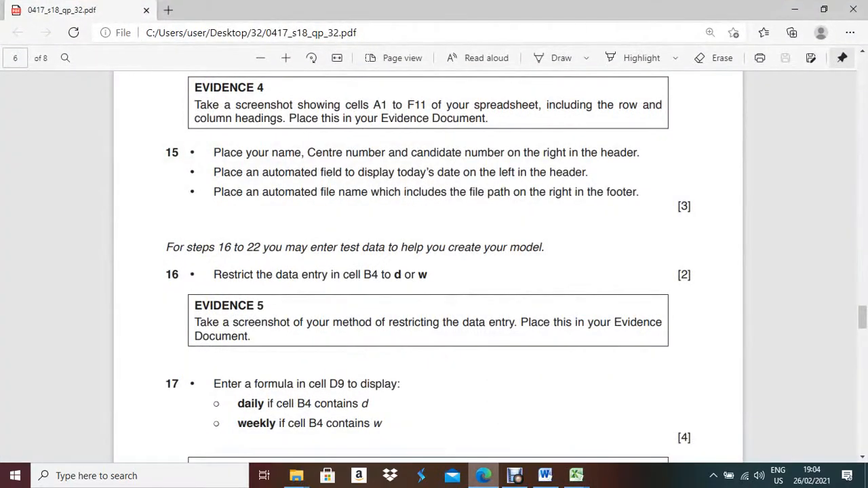
click(576, 475)
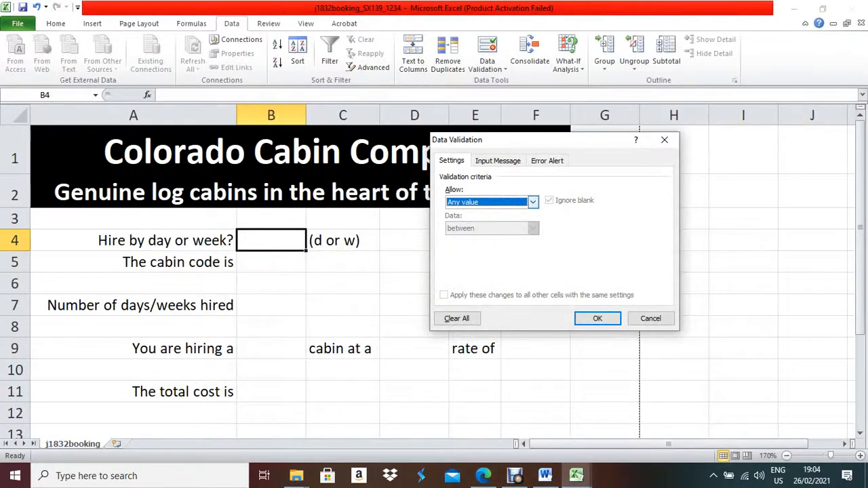
Set B4's validation to allow a List with source d,w.
click(533, 203)
click(458, 238)
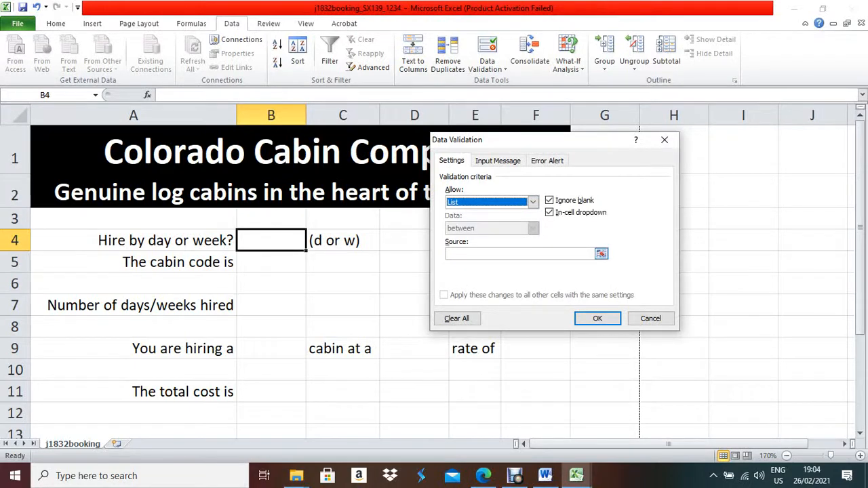
click(519, 254)
text(d)
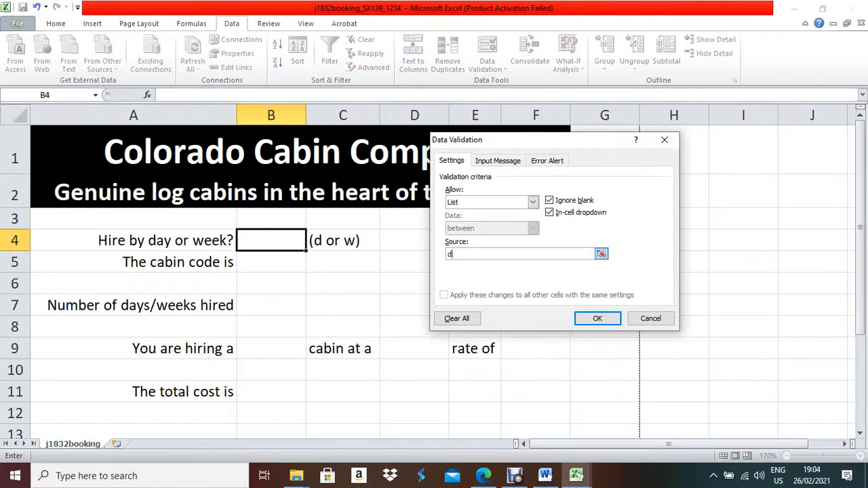
text(,w)
key(Return)
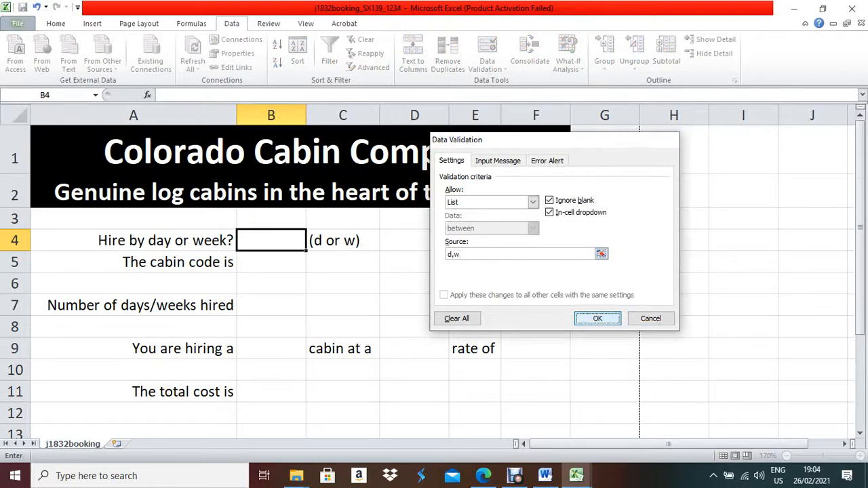
Test B4's dropdown by choosing d, then w, then setting it back to d.
key(alt+Down)
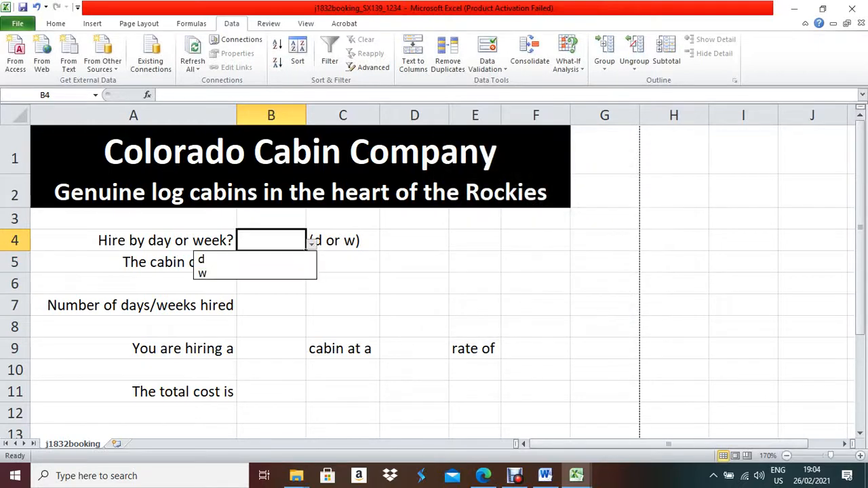
key(Down)
key(Return)
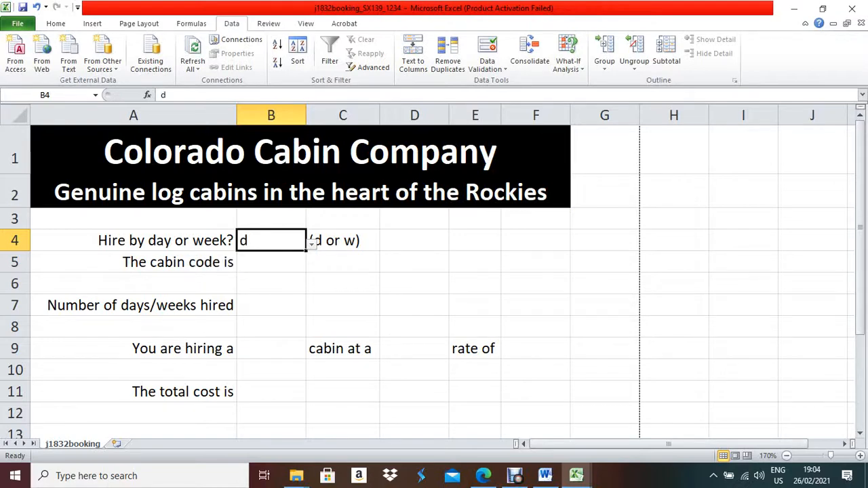
key(alt+Down)
key(Down)
key(Return)
key(alt+Down)
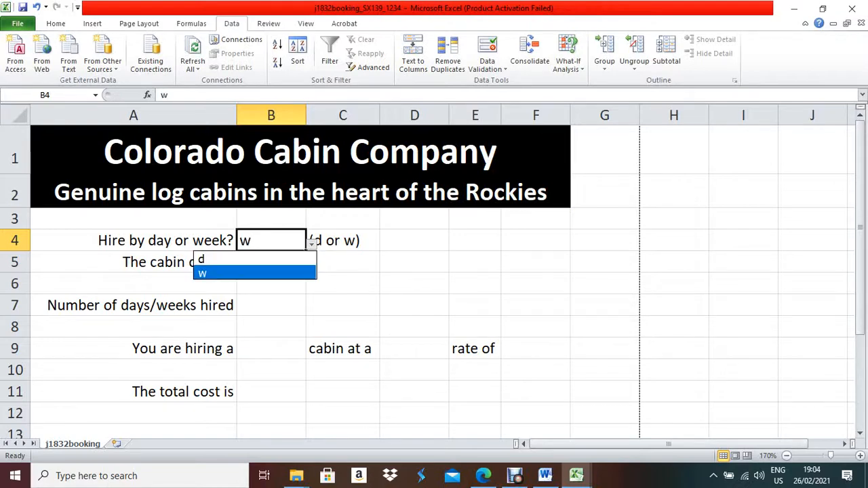
key(Escape)
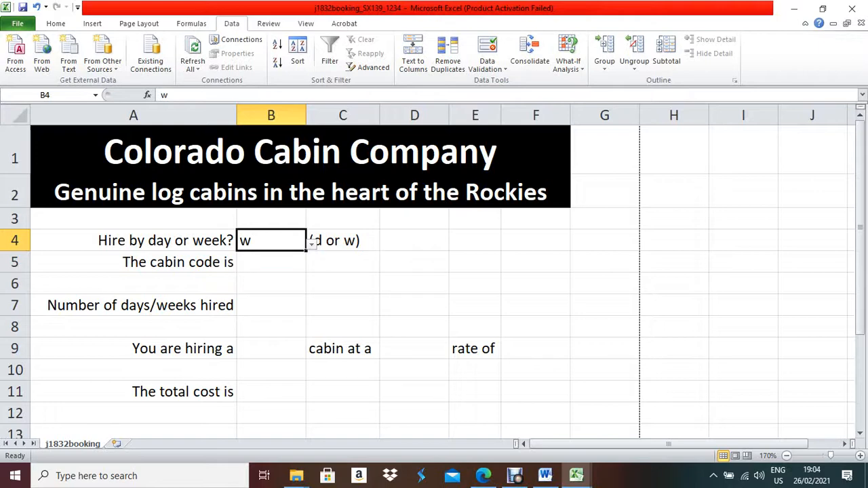
key(alt+Down)
key(Return)
Reopen B4's validation settings showing the list rule, then switch to the Word evidence document.
click(487, 68)
click(510, 82)
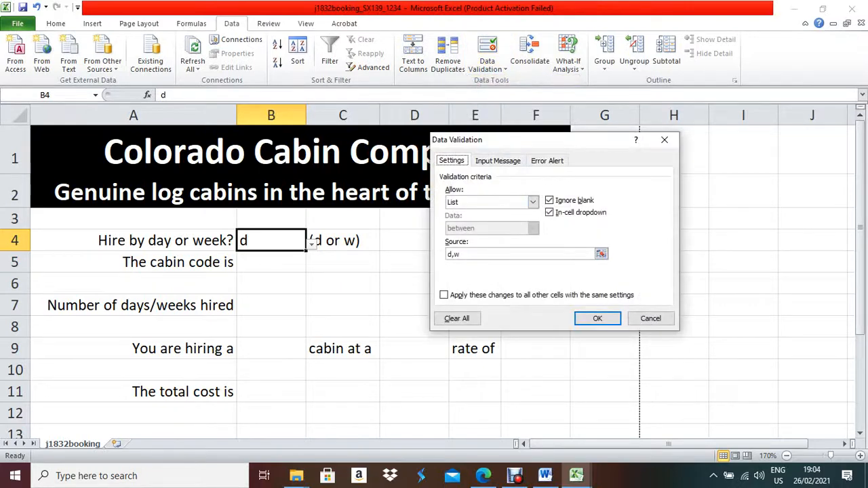
drag(510, 142, 441, 236)
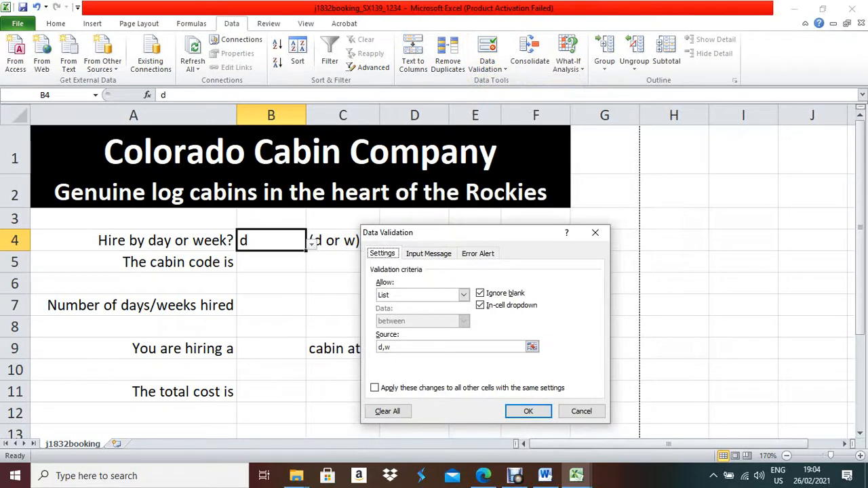
click(545, 475)
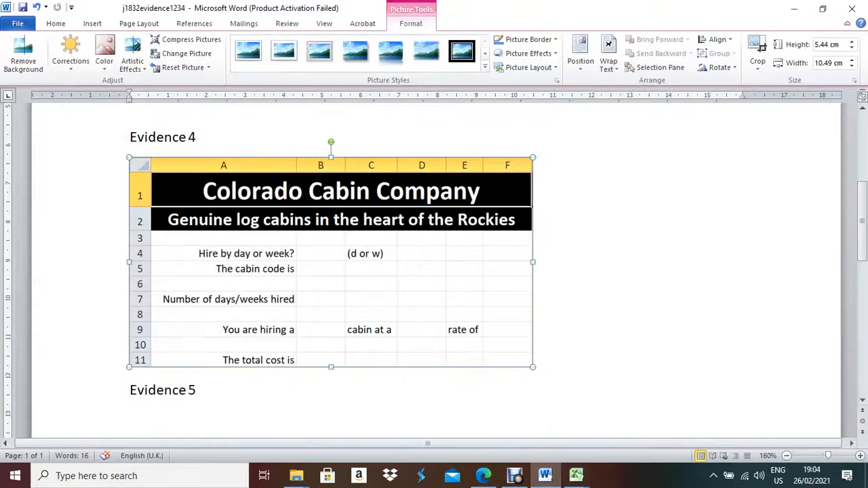
Paste the d,w validation screenshot on a new line under Evidence 5.
click(198, 391)
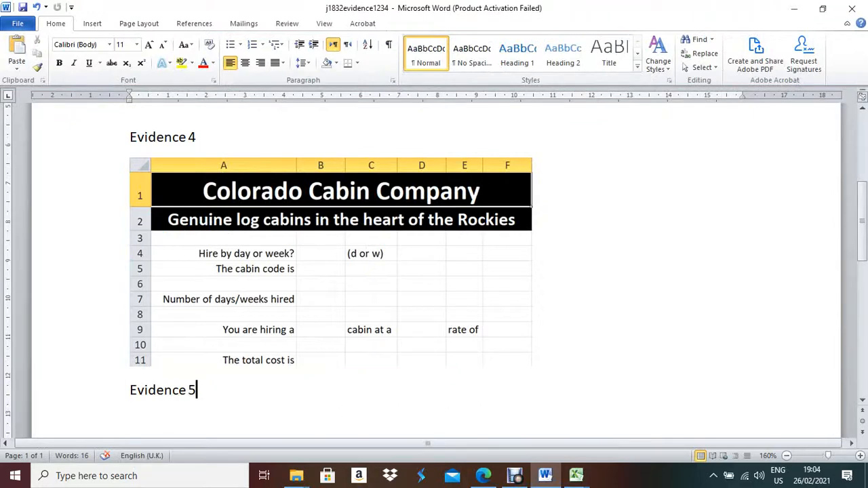
key(Return)
key(ctrl+v)
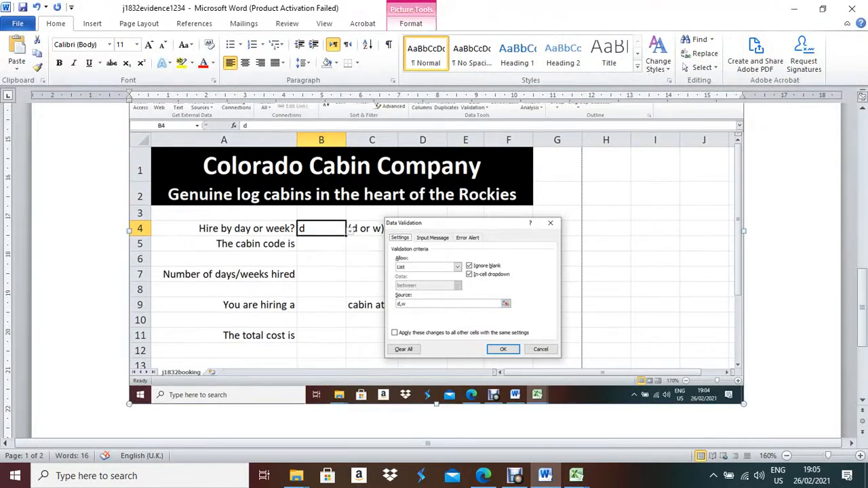
Crop the screenshot down to just the List, d,w validation settings.
click(410, 24)
click(757, 45)
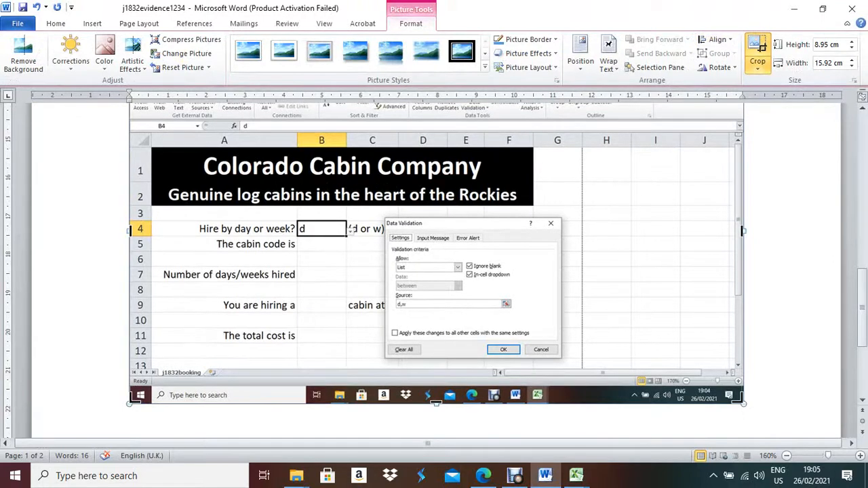
drag(743, 404, 561, 358)
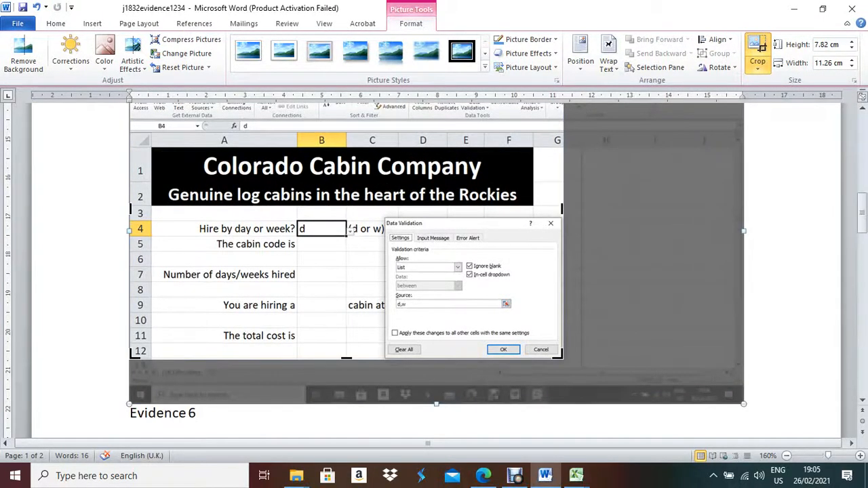
scroll(434, 271, up, 1)
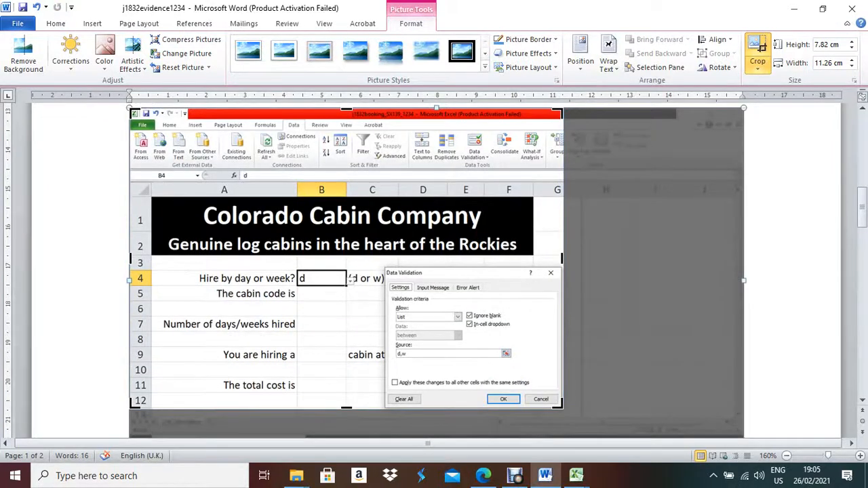
drag(130, 109, 383, 266)
click(434, 254)
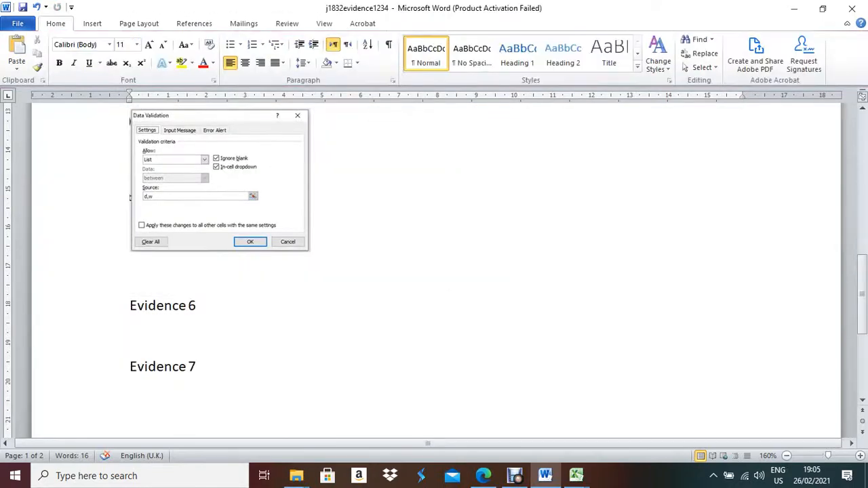
Enlarge the cropped validation picture to 8.18 cm wide and 5.33 cm tall.
click(234, 183)
scroll(234, 183, up, 1)
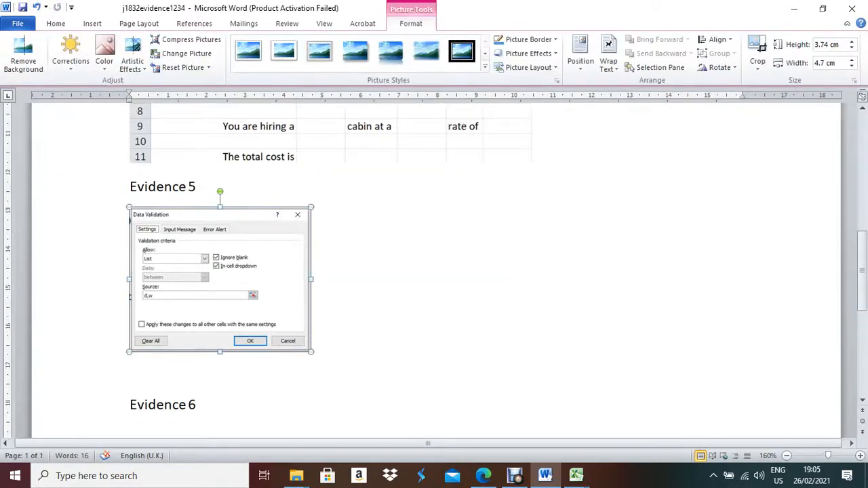
drag(311, 279, 445, 278)
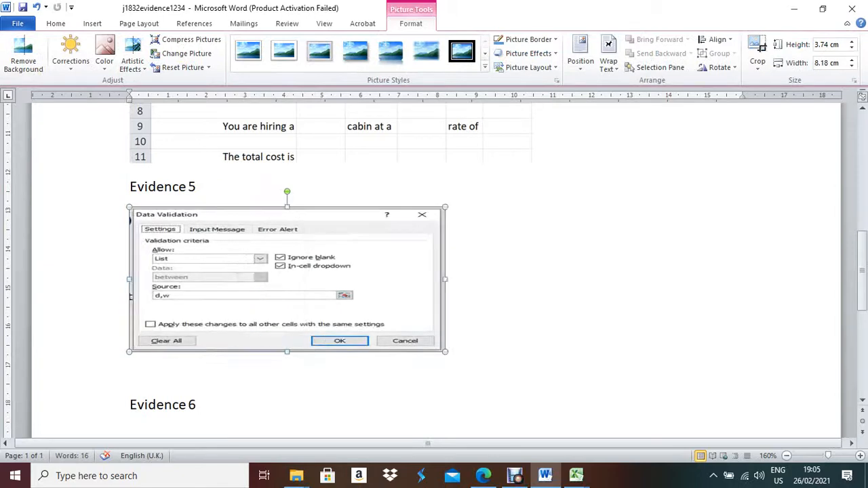
drag(287, 352, 287, 413)
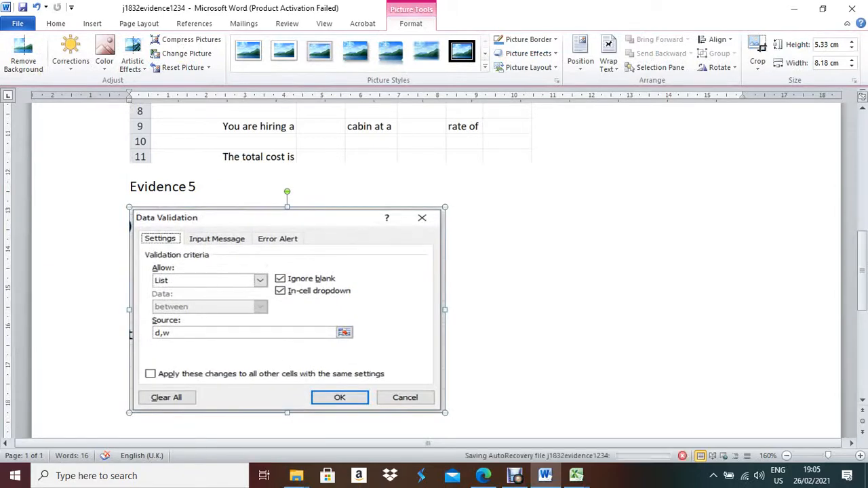
scroll(434, 272, down, 1)
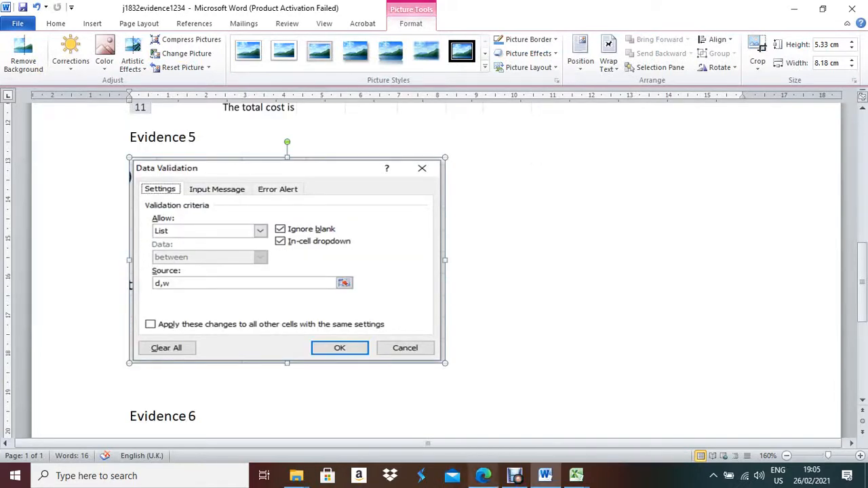
click(483, 476)
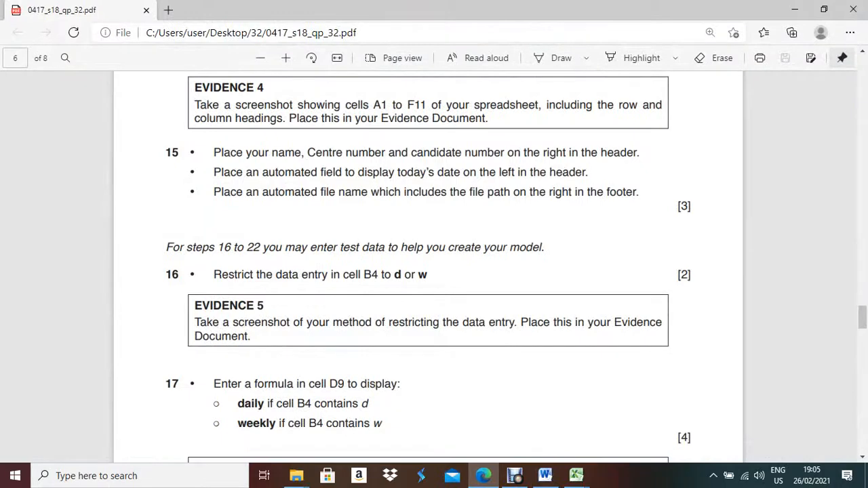
Close the d,w validation rule in Excel and review the D9 formula requirement.
scroll(427, 264, down, 3)
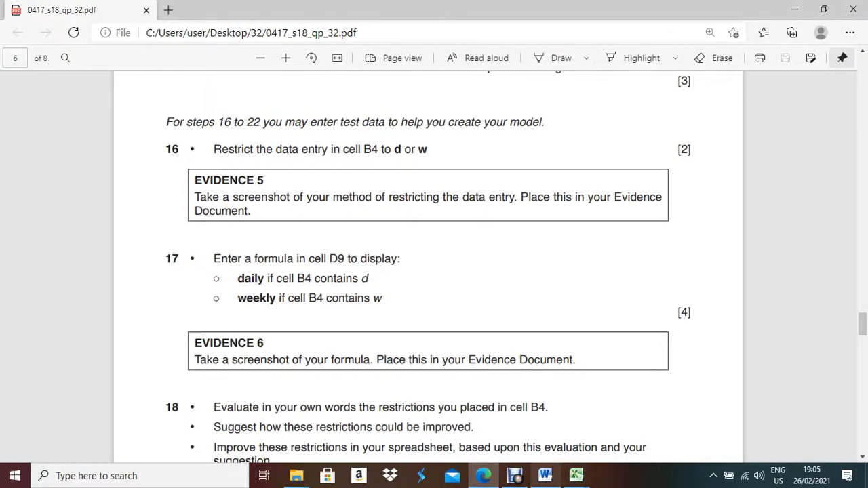
click(576, 475)
click(645, 421)
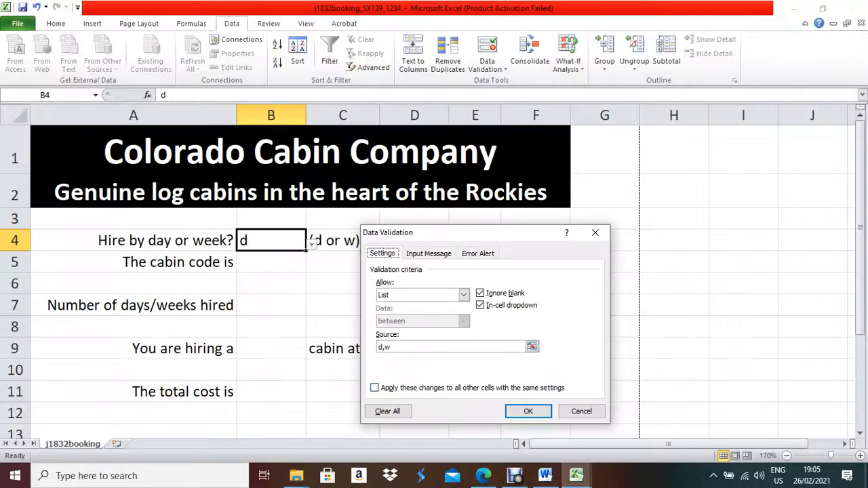
click(528, 411)
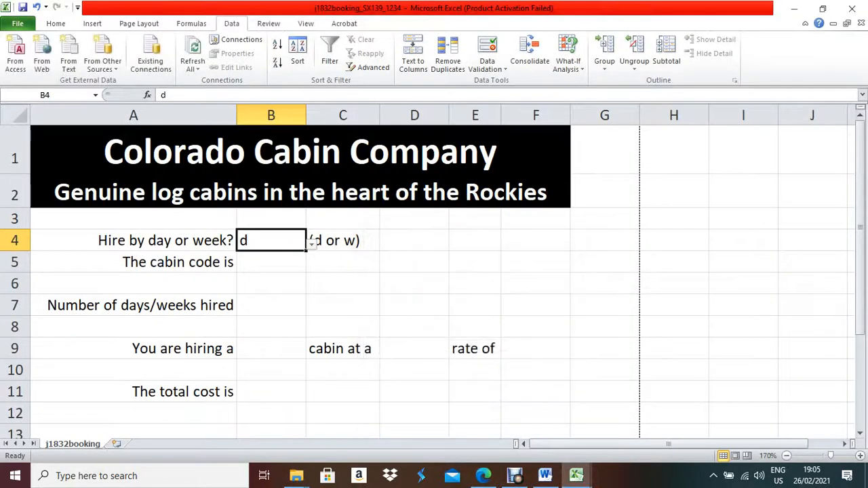
click(414, 349)
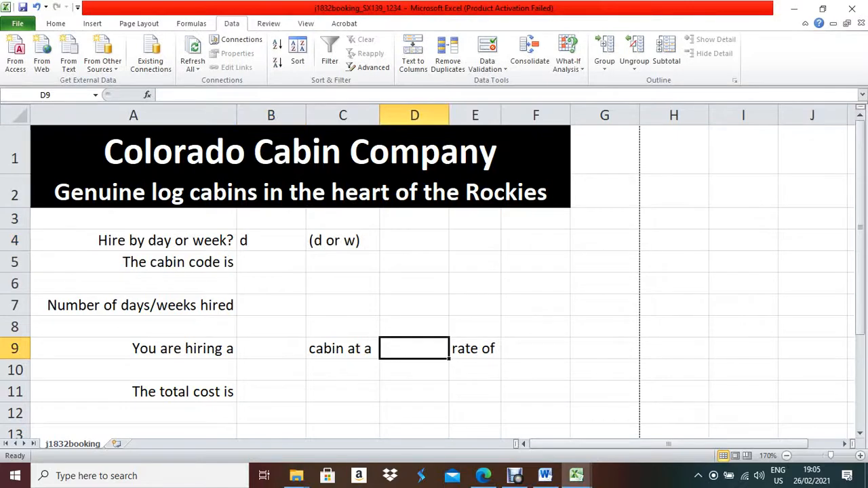
click(483, 475)
click(482, 476)
click(483, 475)
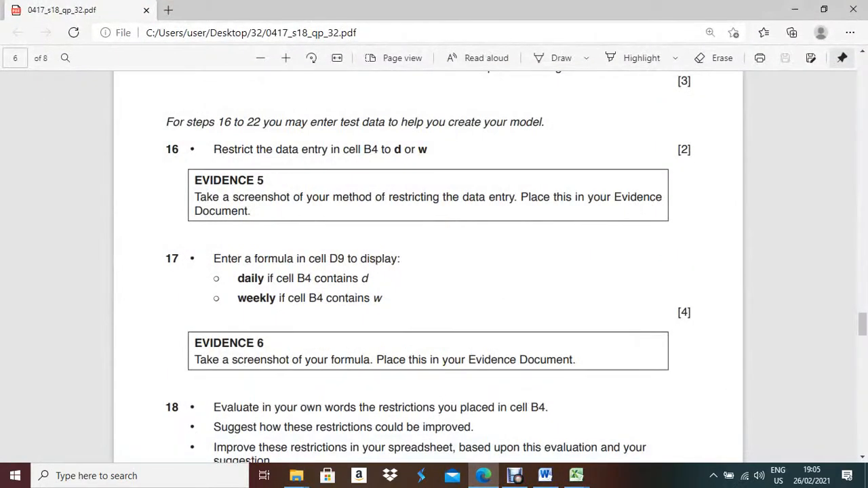
click(483, 475)
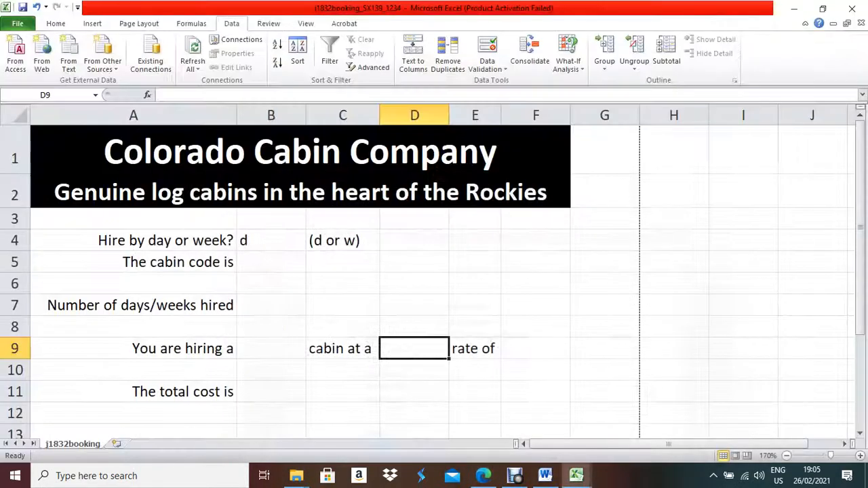
click(303, 241)
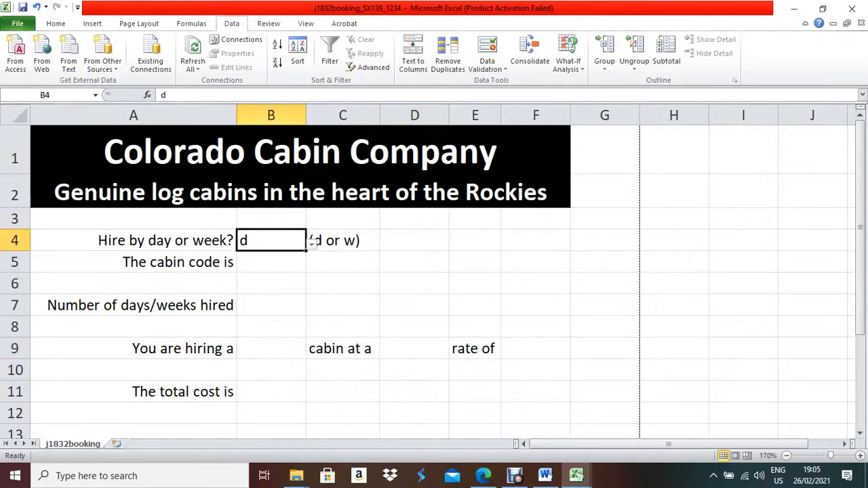
click(414, 348)
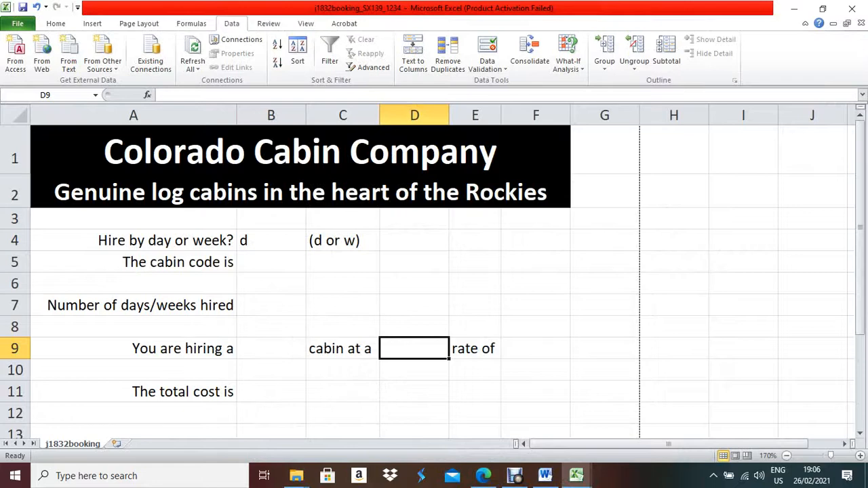
Enter =if(b4="d","daily","weekly") in cell D9.
text(=)
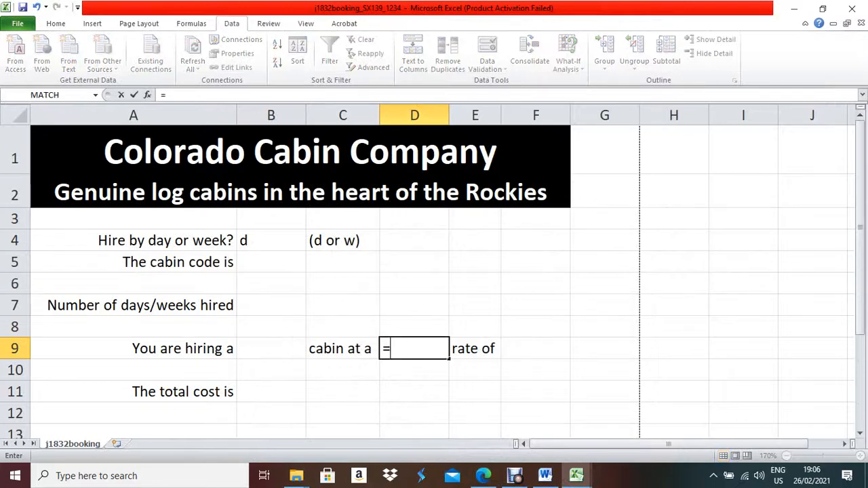
text(if()
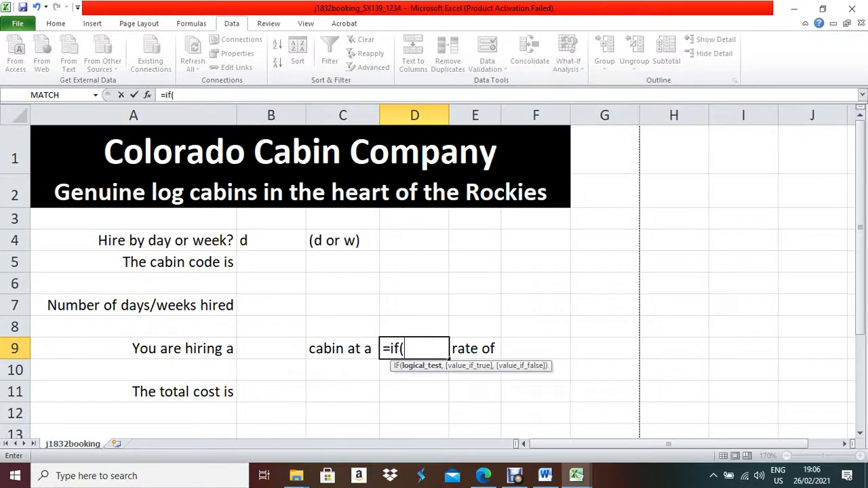
text(b4=)
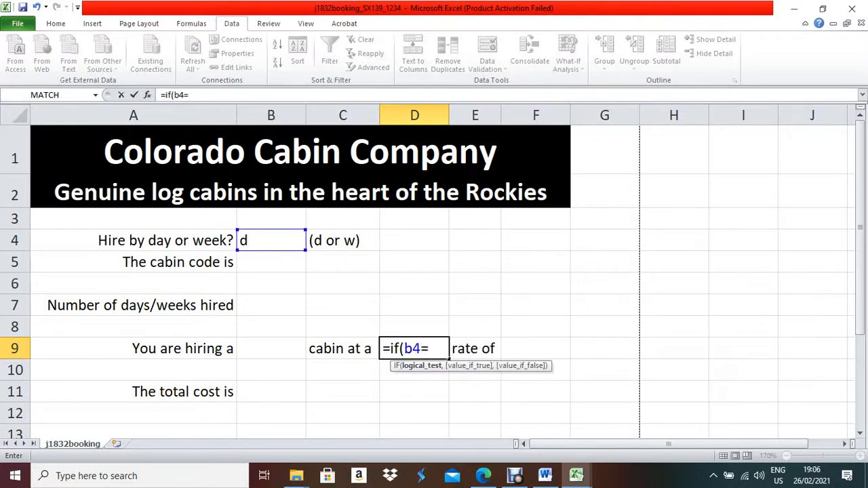
text("d")
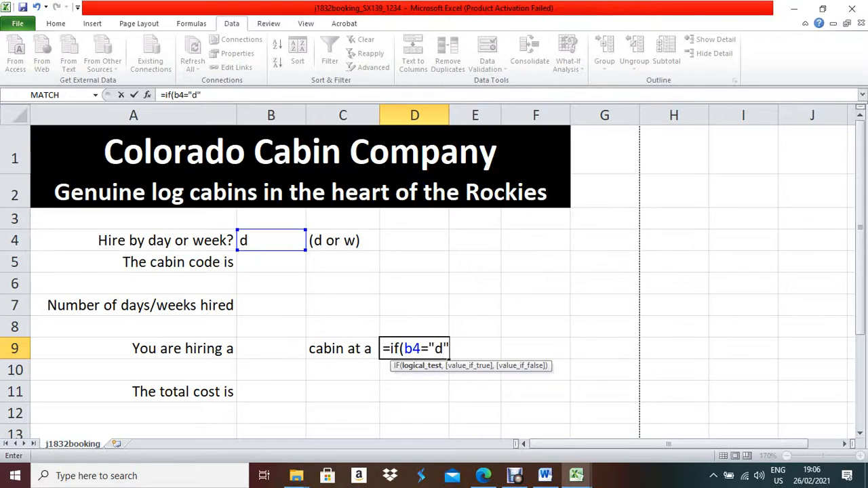
text(,)
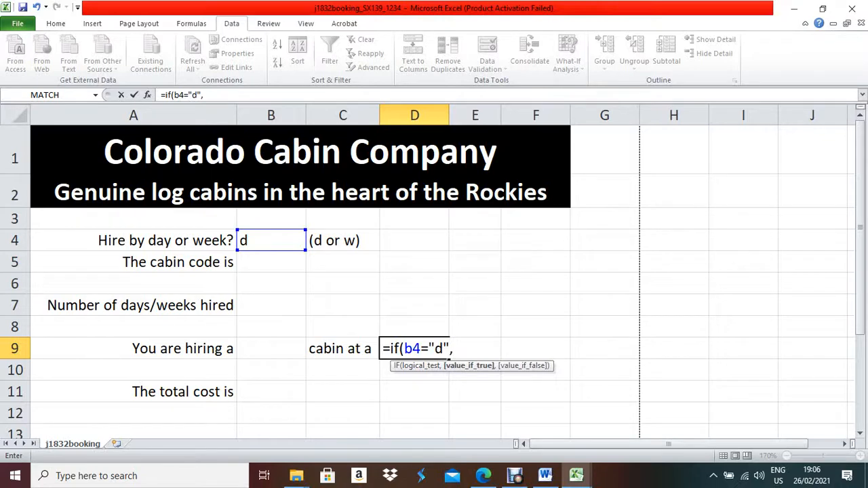
text(")
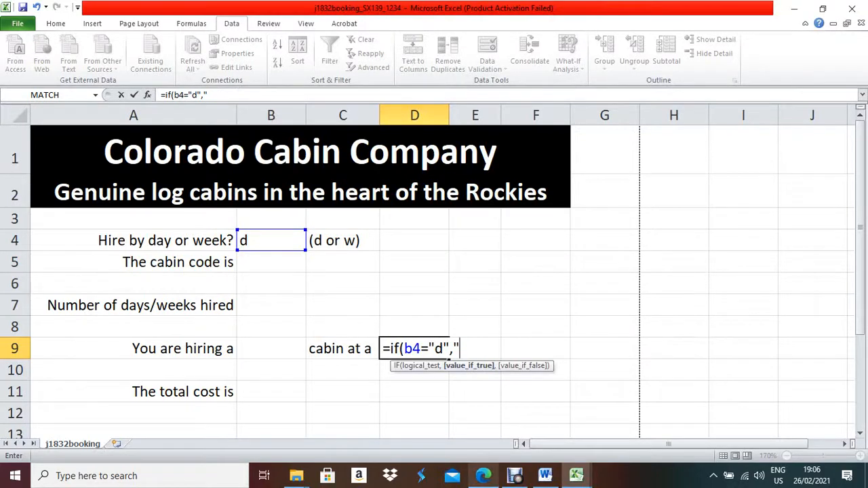
click(483, 475)
click(483, 475)
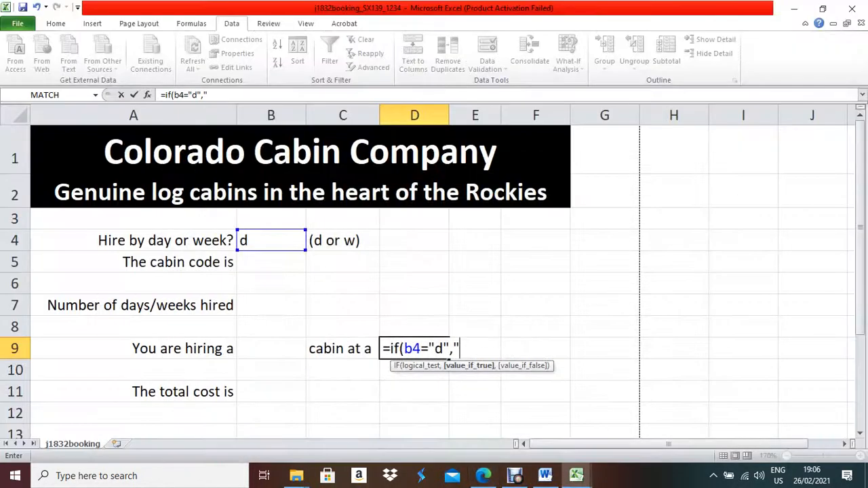
text(s)
key(BackSpace)
text(daily")
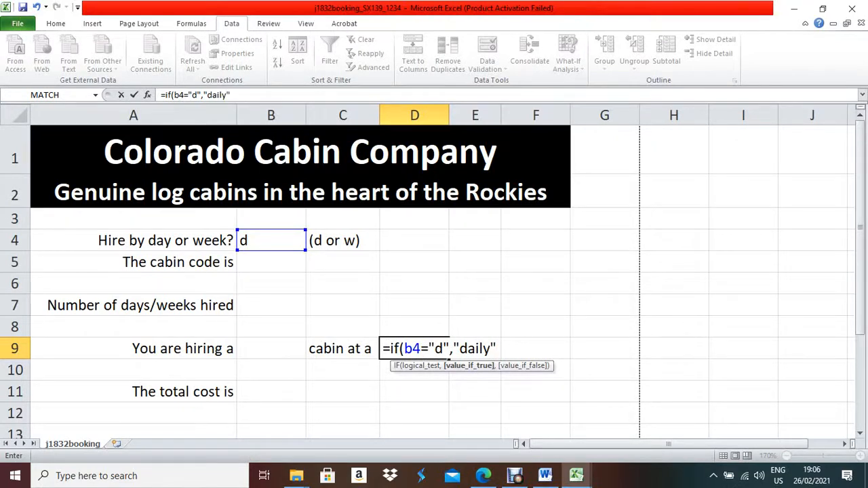
text(,")
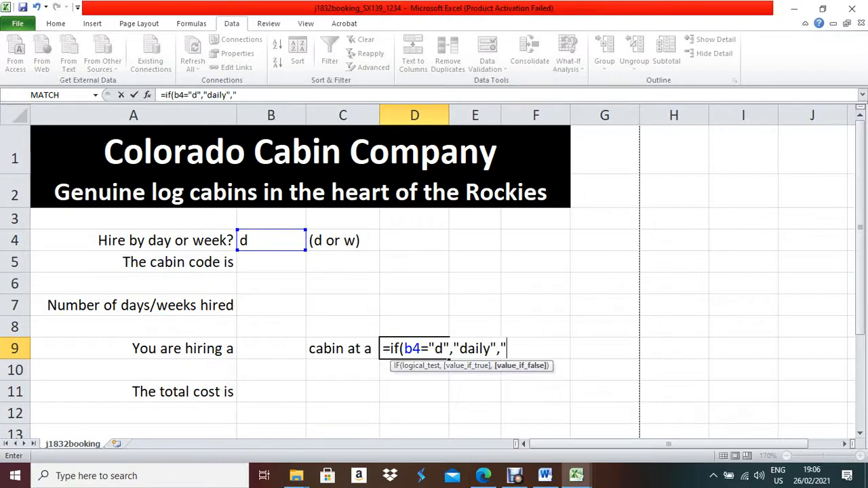
text(w)
click(483, 475)
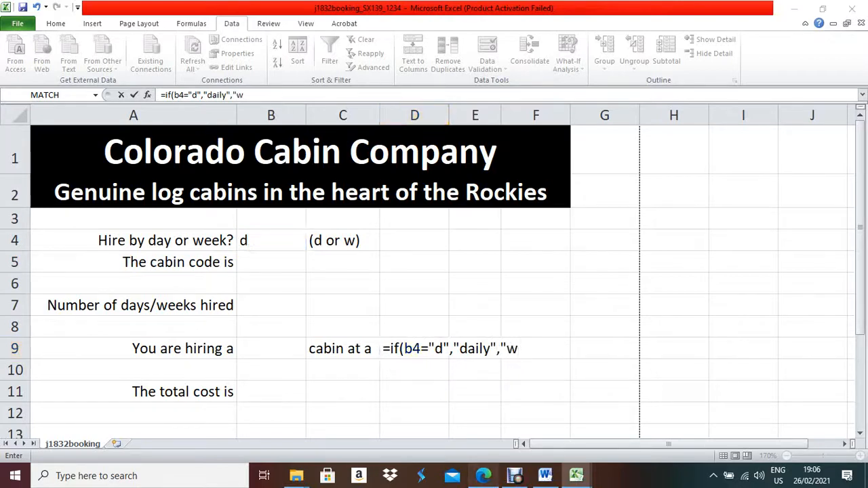
key(alt+Tab)
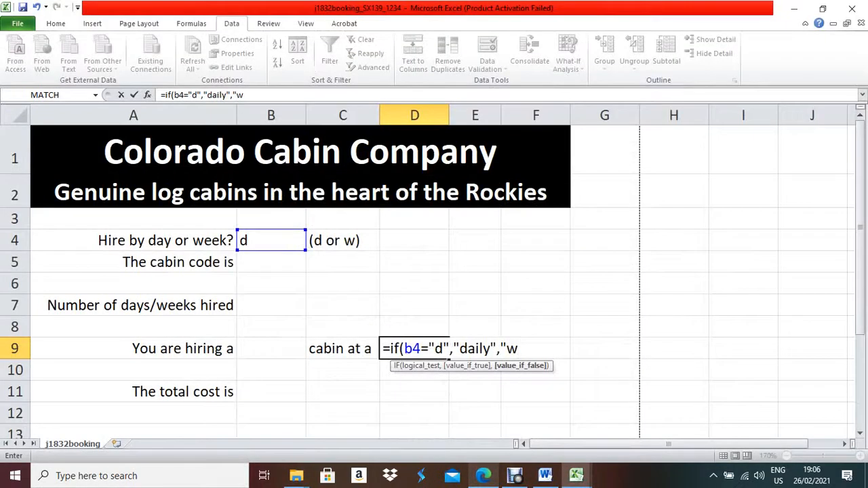
text(eekly)
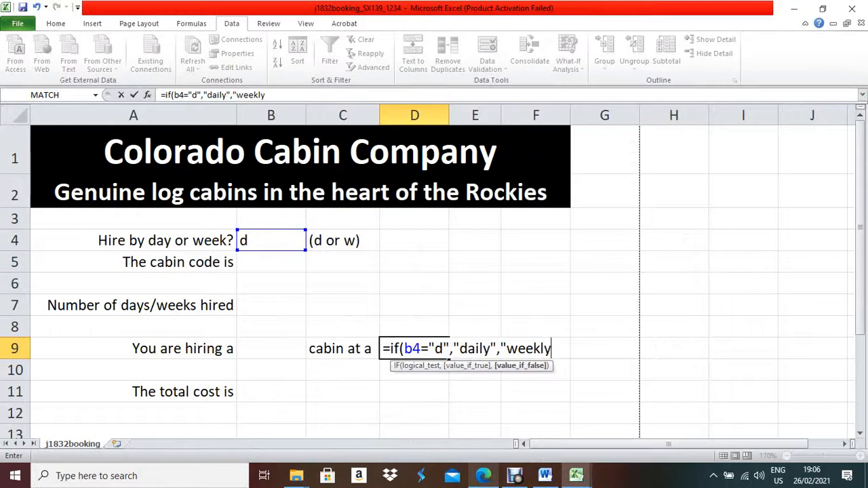
text("))
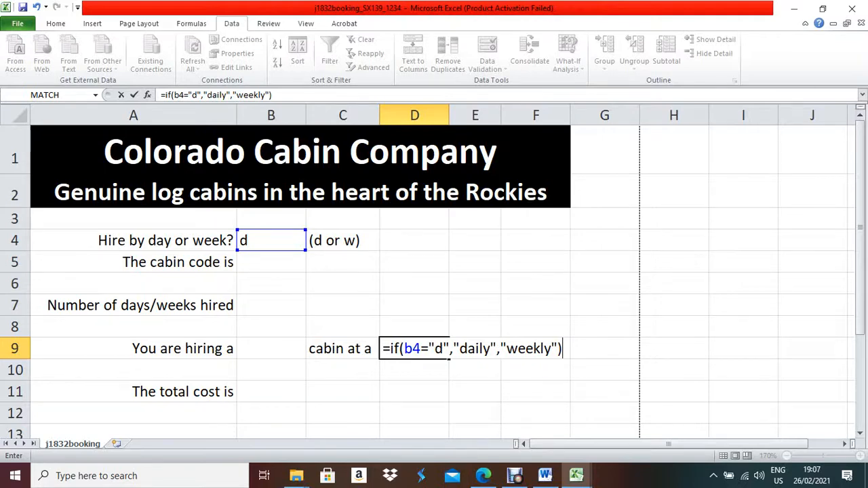
key(Return)
Pick w from B4's dropdown so D9 shows weekly.
click(413, 349)
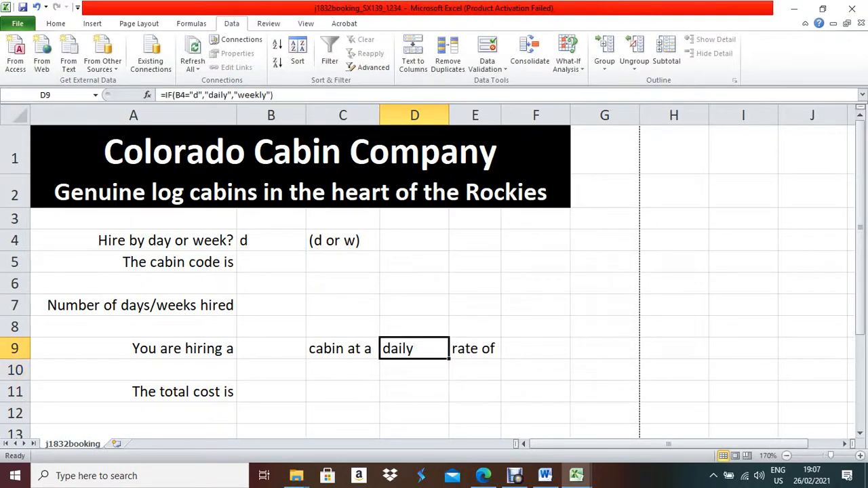
click(298, 243)
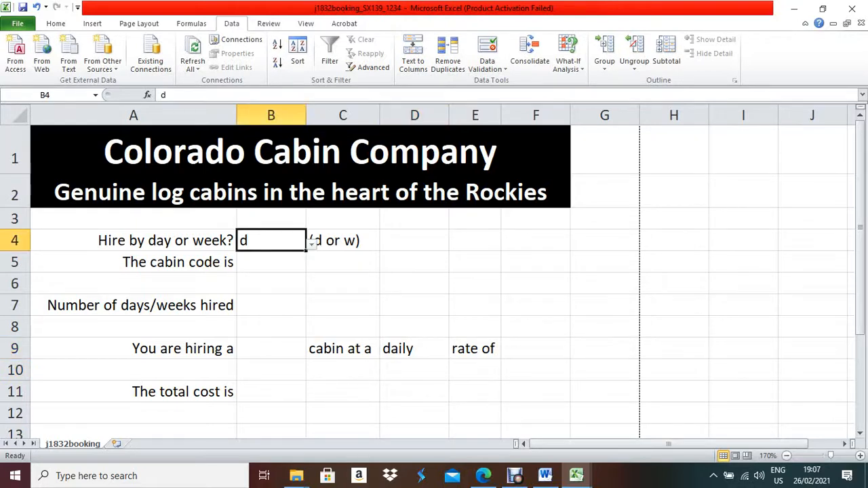
click(311, 243)
click(224, 272)
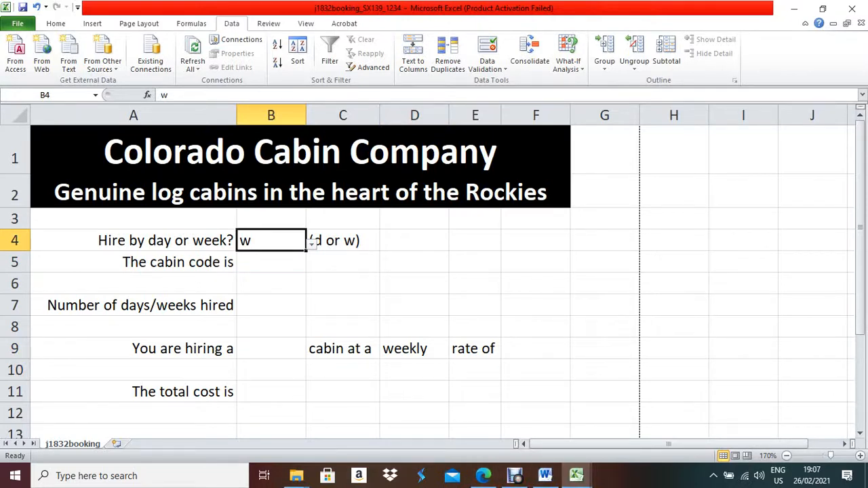
Test B4's validation by entering D and cancelling the rejected entry.
key(BackSpace)
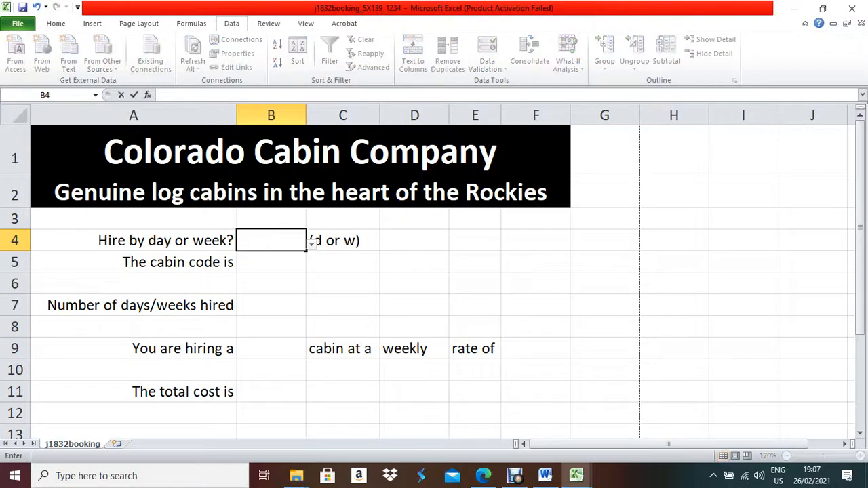
text(D)
key(Return)
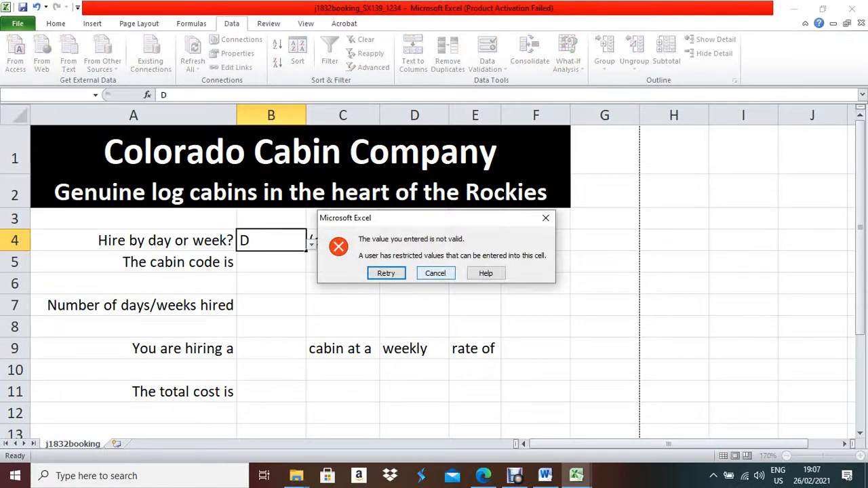
click(436, 273)
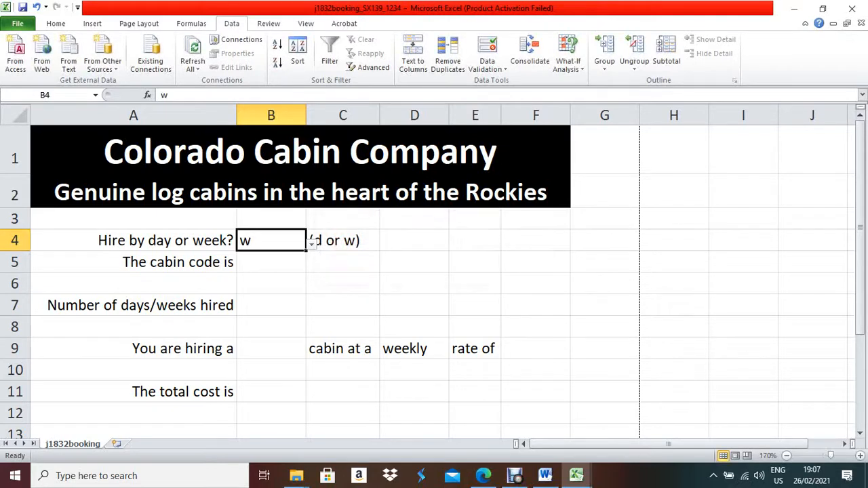
Switch B4 to d then back to w, checking D9 shows daily then weekly.
click(312, 242)
click(211, 257)
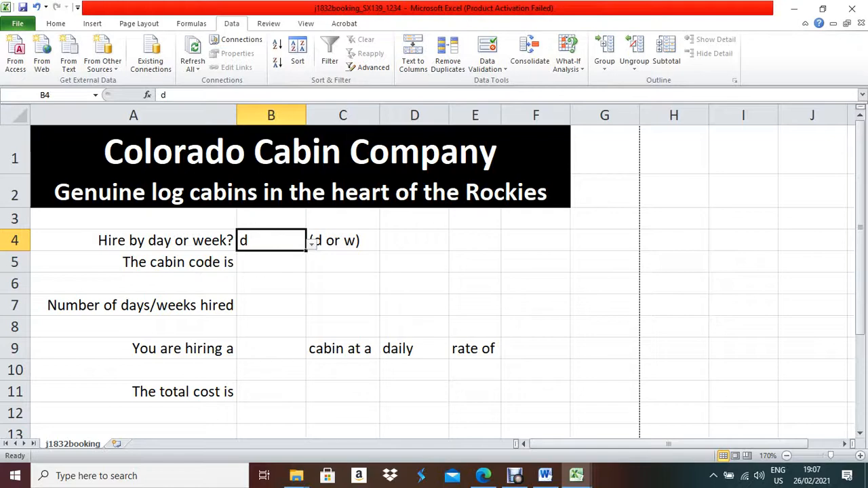
click(312, 242)
click(207, 272)
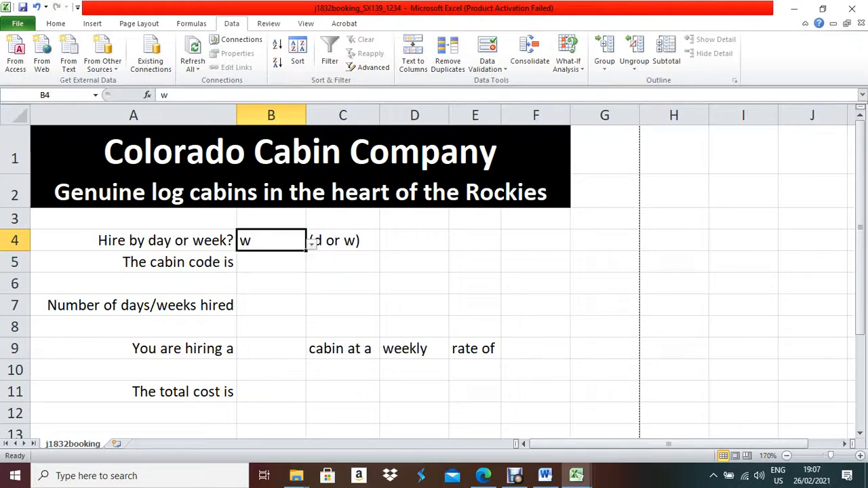
click(410, 348)
click(483, 475)
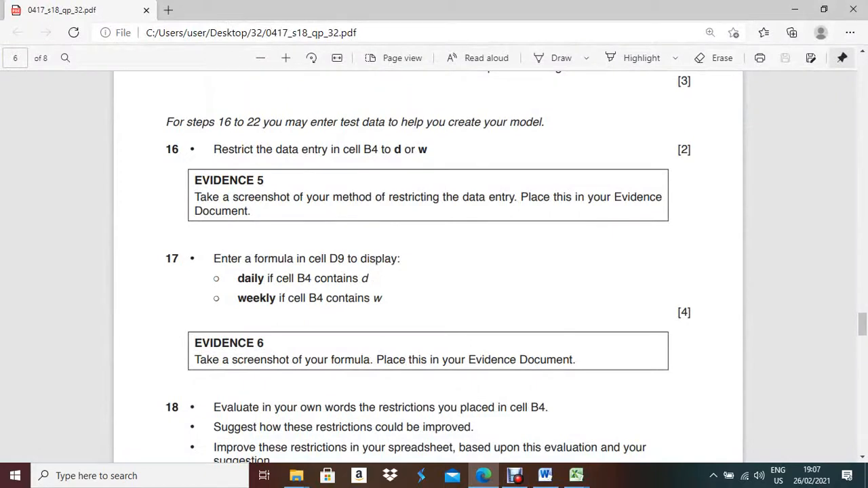
Read the Evidence 6 requirement, then display D9's full IF formula in Excel with F2.
scroll(434, 271, down, 3)
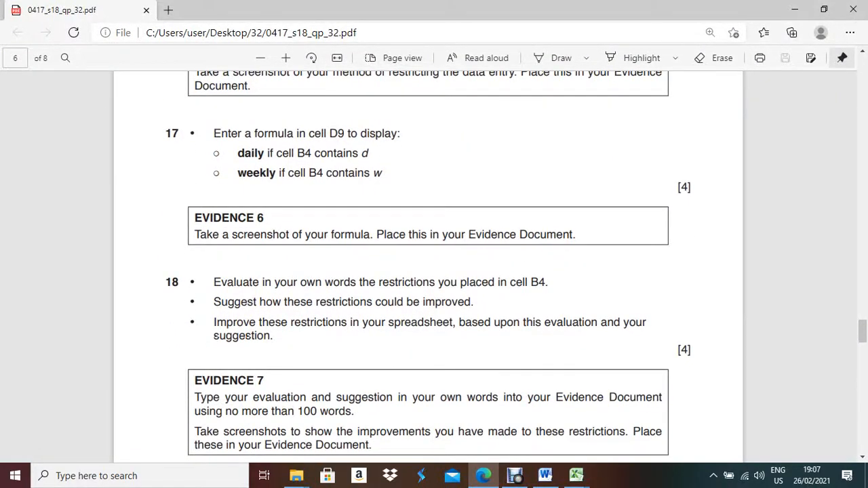
click(483, 476)
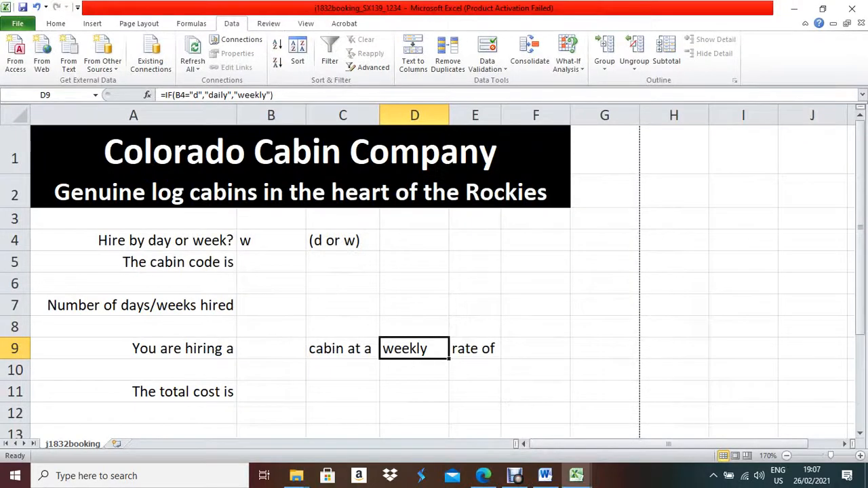
key(F2)
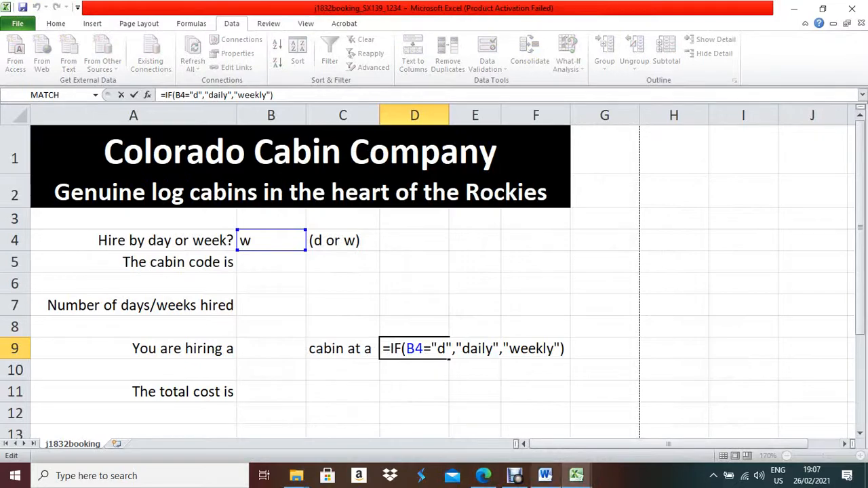
key(alt+Tab)
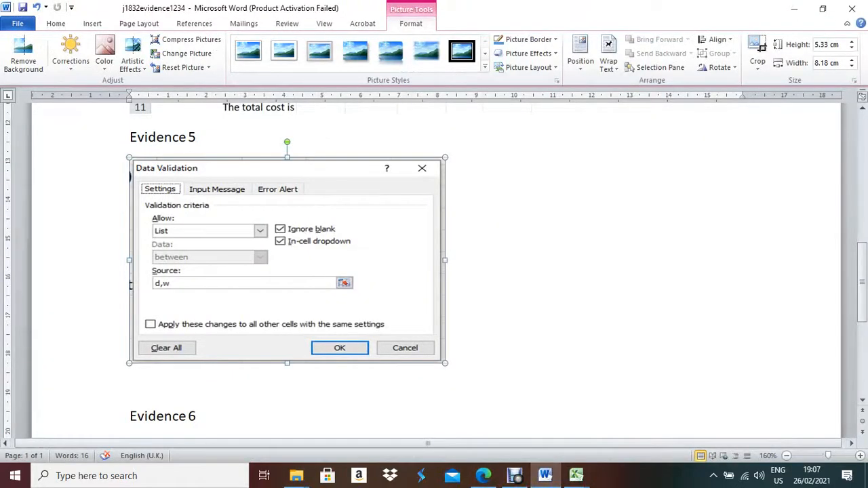
Paste the D9 formula screenshot under Evidence 6.
scroll(434, 271, down, 3)
click(132, 298)
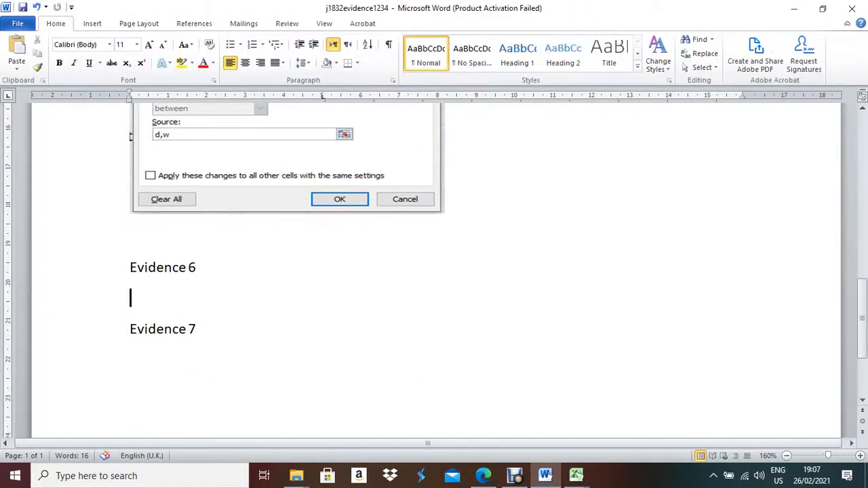
key(ctrl+v)
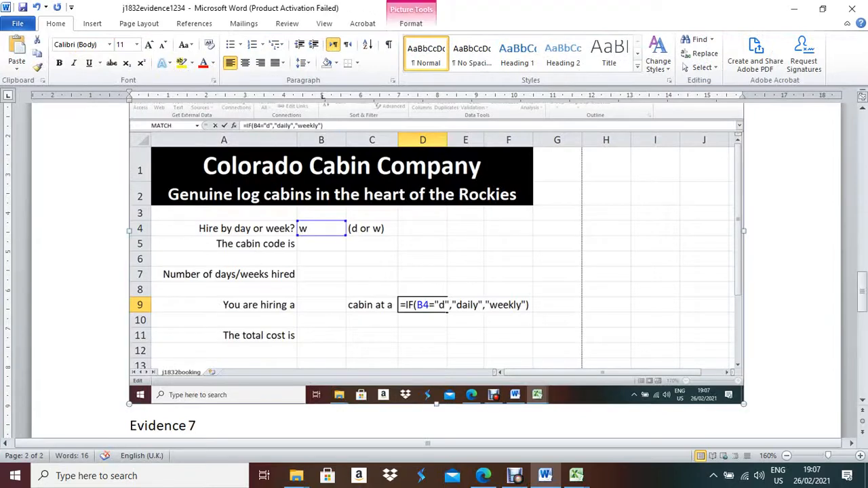
Crop the screenshot down to just D9's IF formula.
click(411, 23)
click(757, 51)
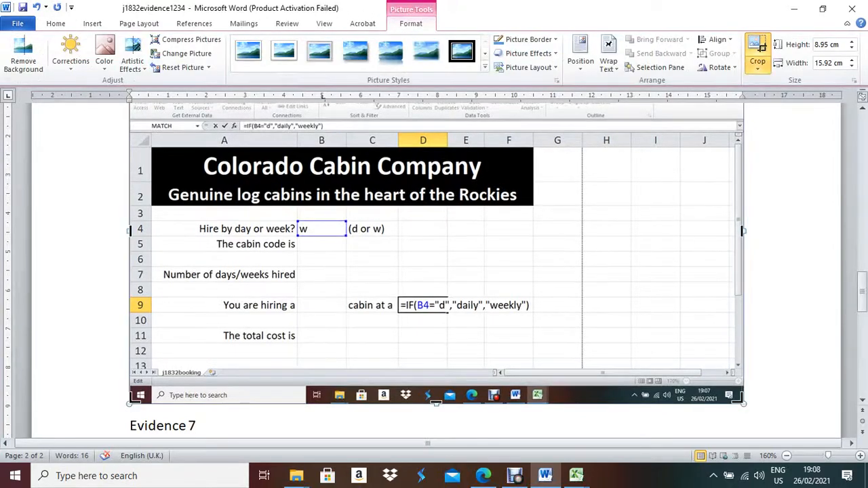
drag(743, 404, 529, 315)
scroll(436, 270, up, 2)
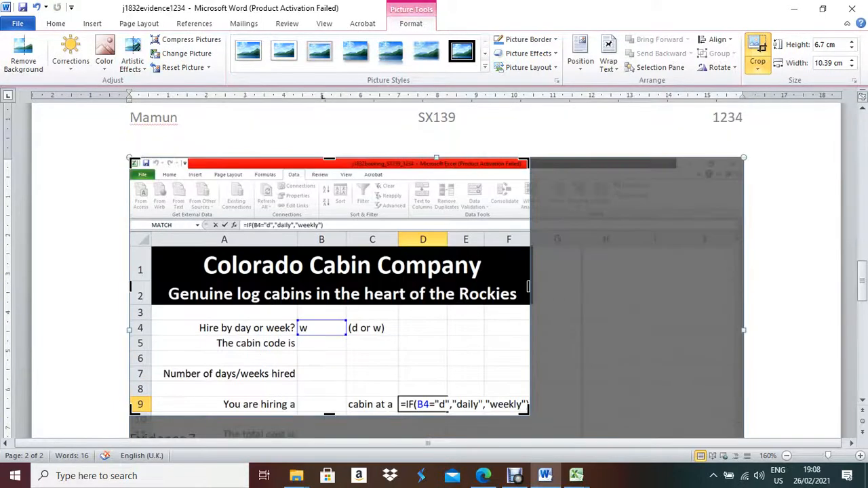
drag(130, 157, 397, 394)
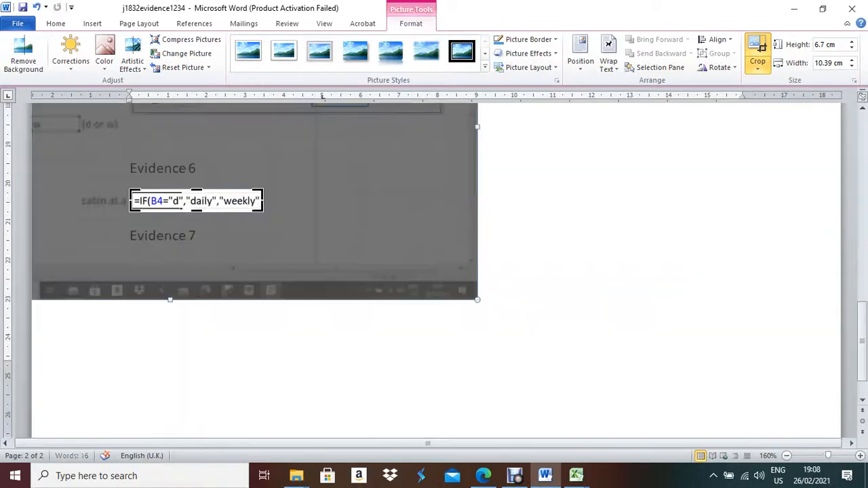
click(396, 395)
Enlarge the formula picture to 8.68 cm wide and about 1.25 cm tall.
click(197, 201)
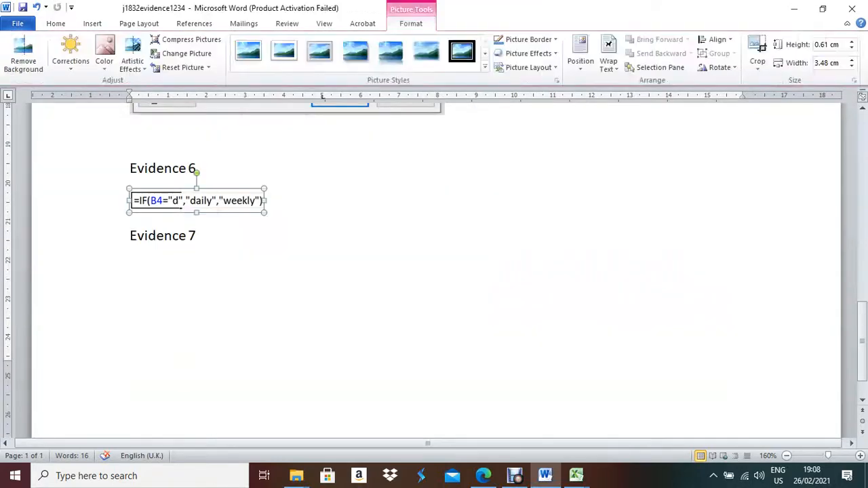
drag(264, 201, 463, 200)
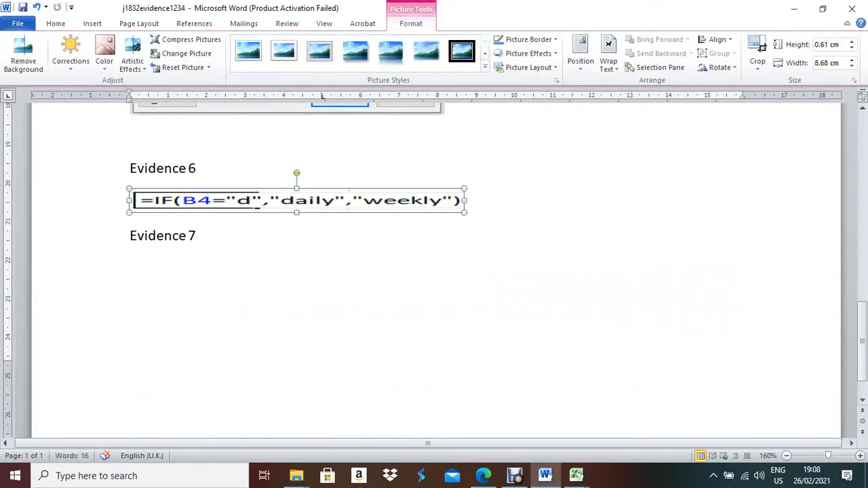
drag(297, 213, 296, 237)
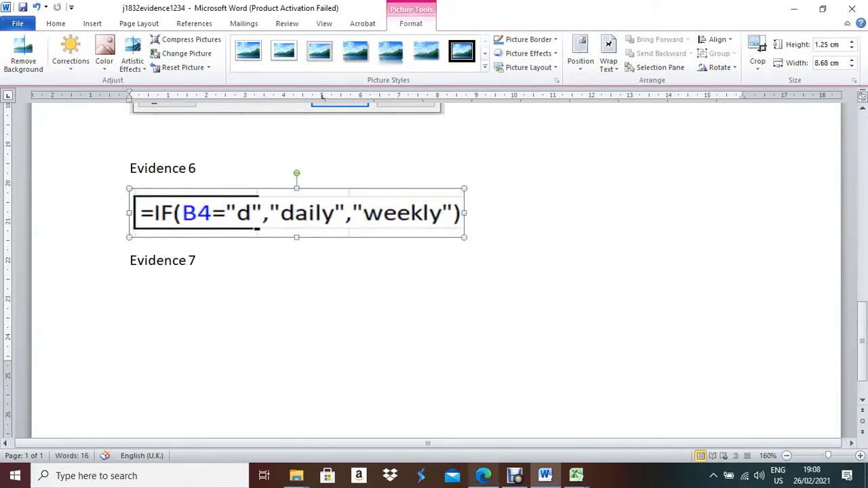
click(483, 476)
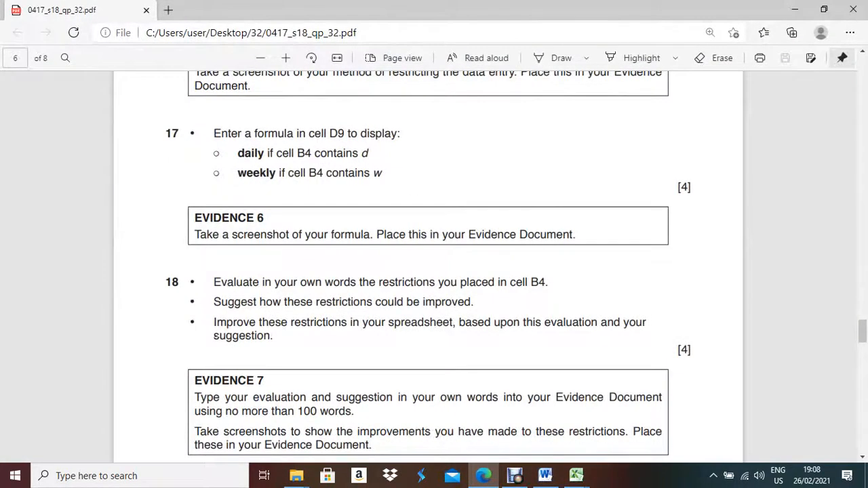
scroll(428, 271, down, 2)
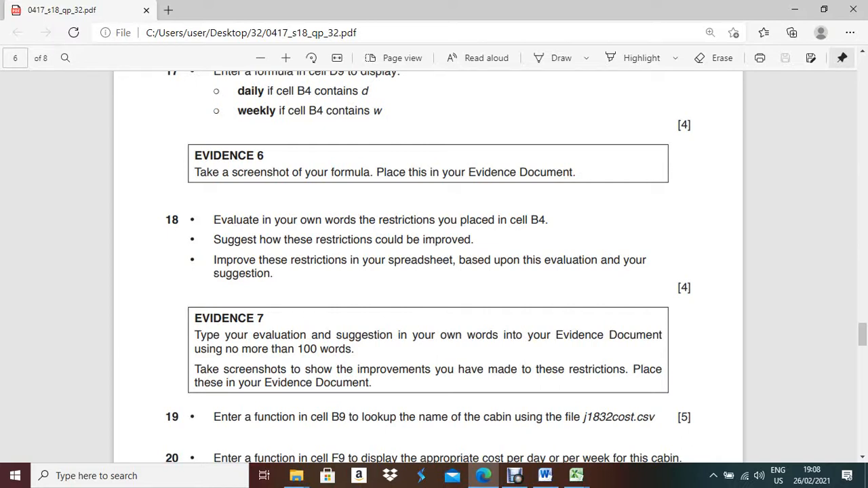
drag(274, 275, 214, 220)
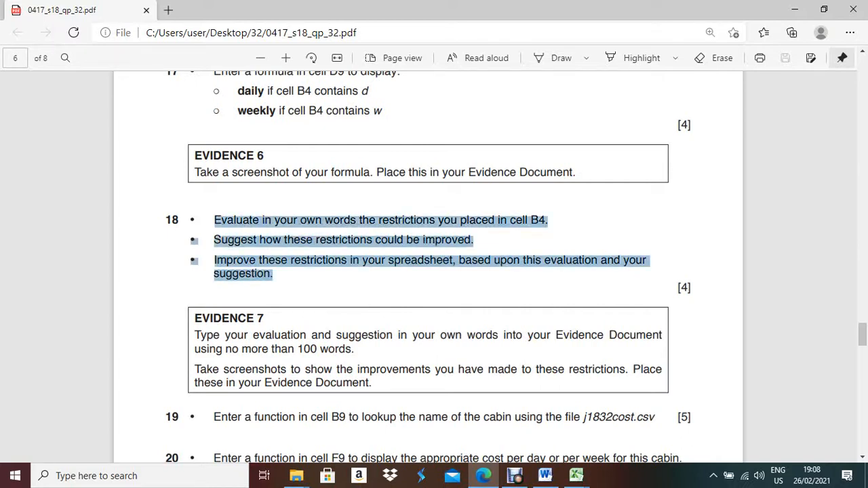
click(214, 220)
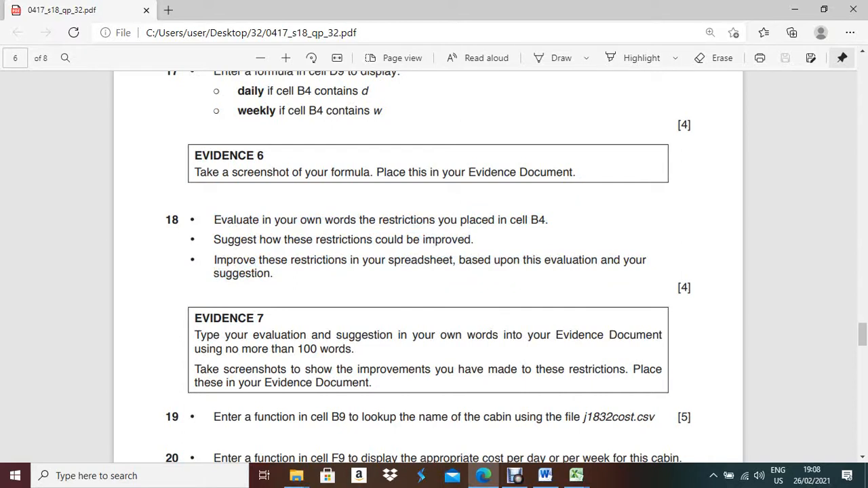
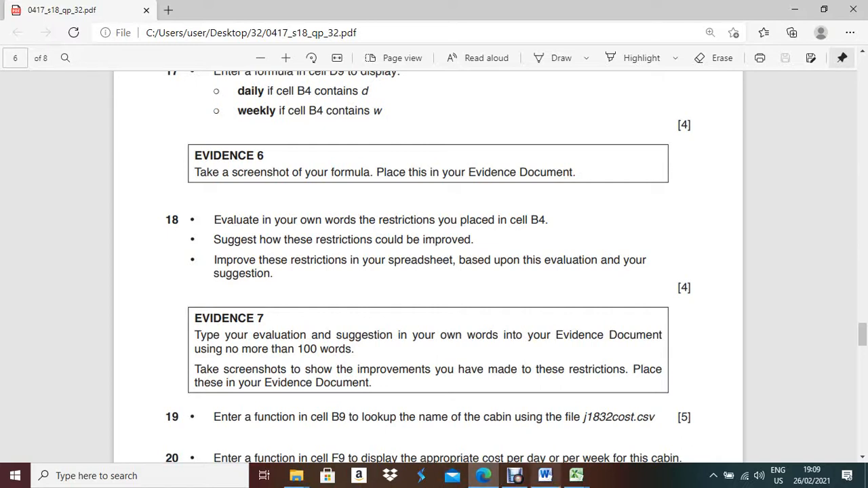
Bring the j1832booking spreadsheet to the front in Excel from the taskbar preview.
mouse_move(576, 475)
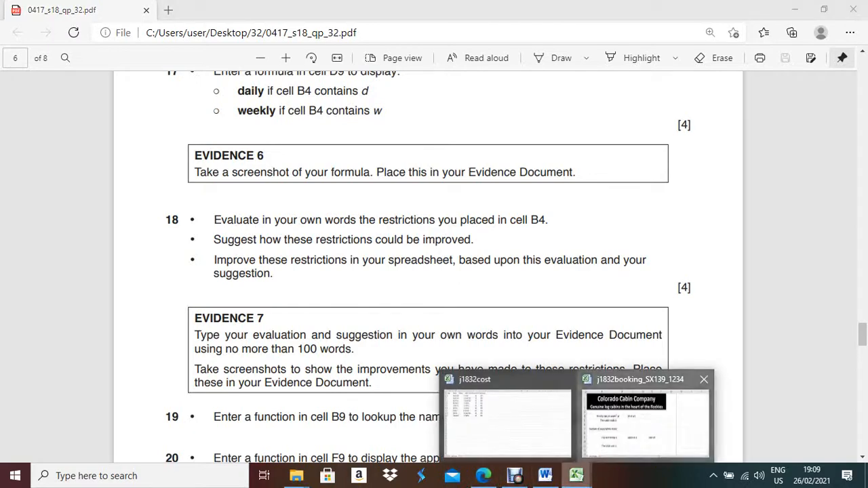
click(644, 417)
Try the d and w choices in B4's drop-down, then clear B4.
click(271, 241)
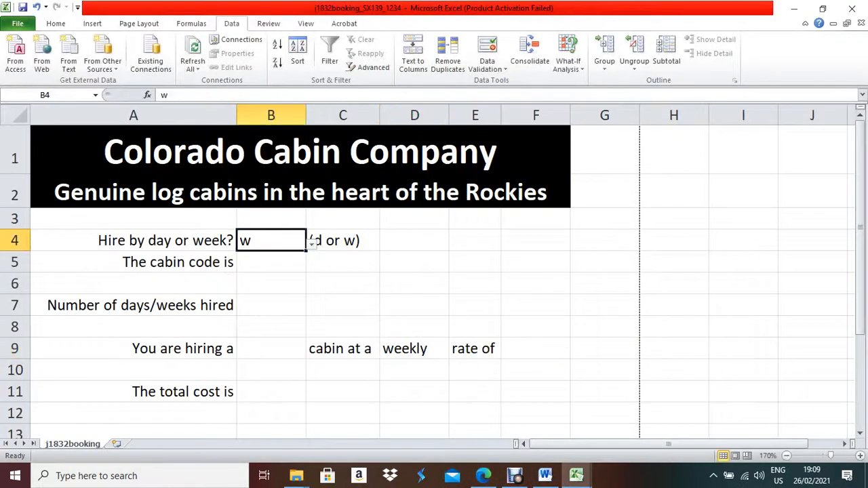
click(311, 244)
key(Up)
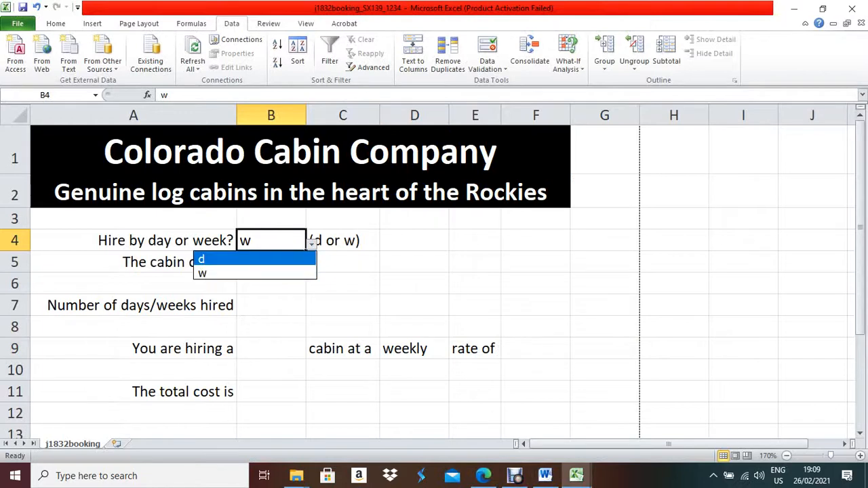
click(311, 243)
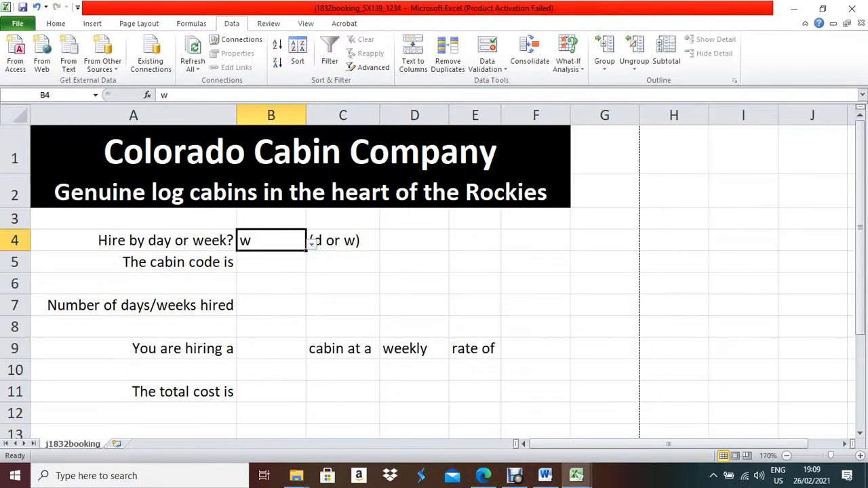
click(311, 243)
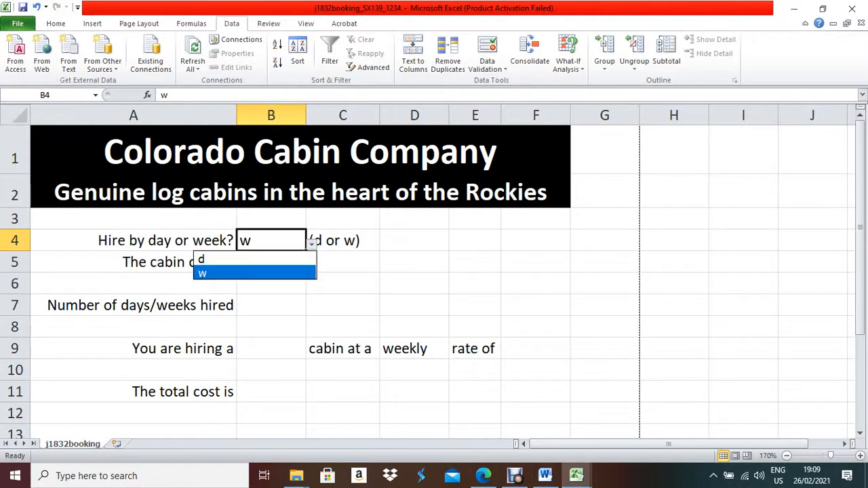
click(312, 243)
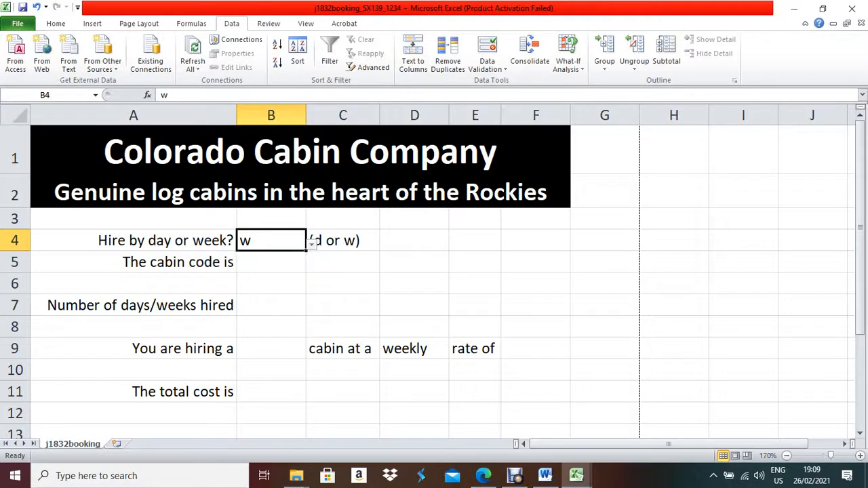
key(BackSpace)
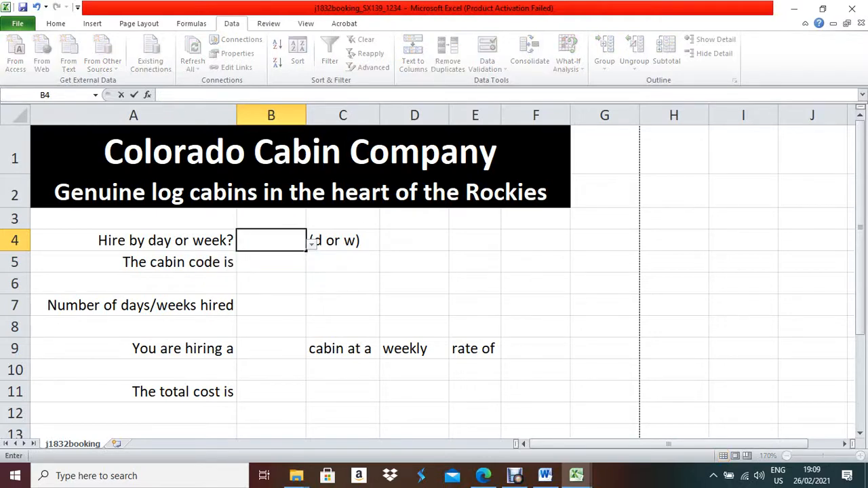
click(415, 305)
Check that D9's IF formula shows weekly while B4 is empty.
click(414, 349)
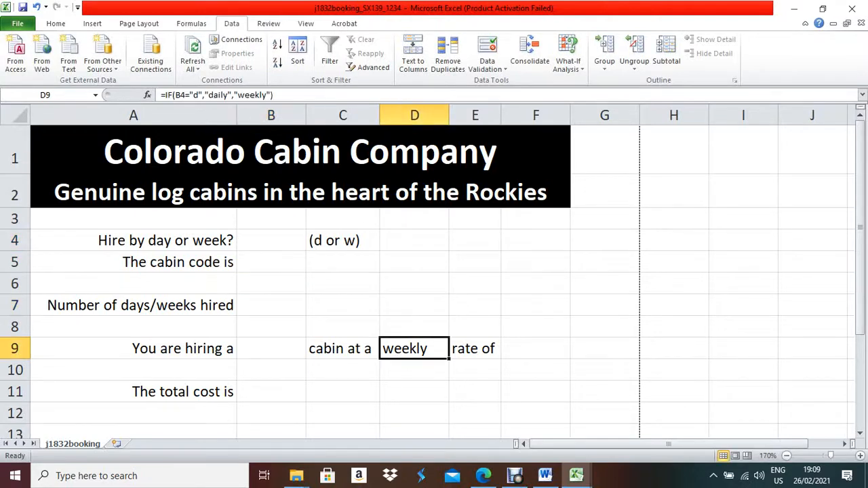
click(272, 241)
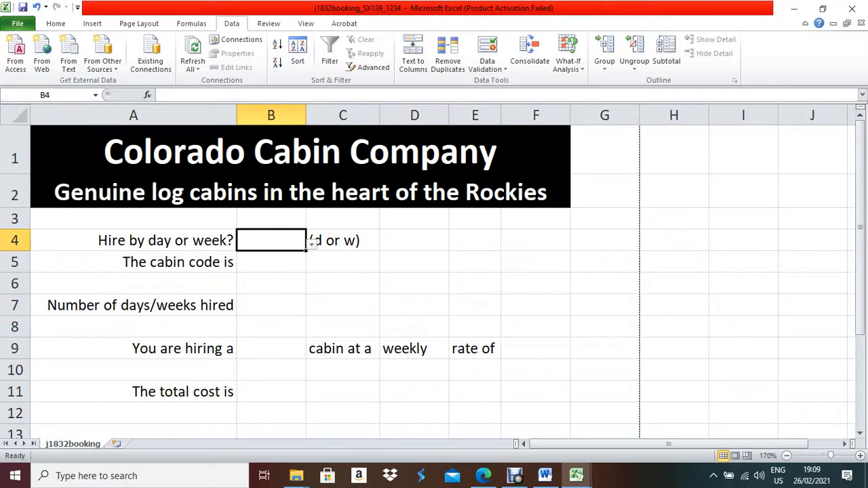
click(415, 348)
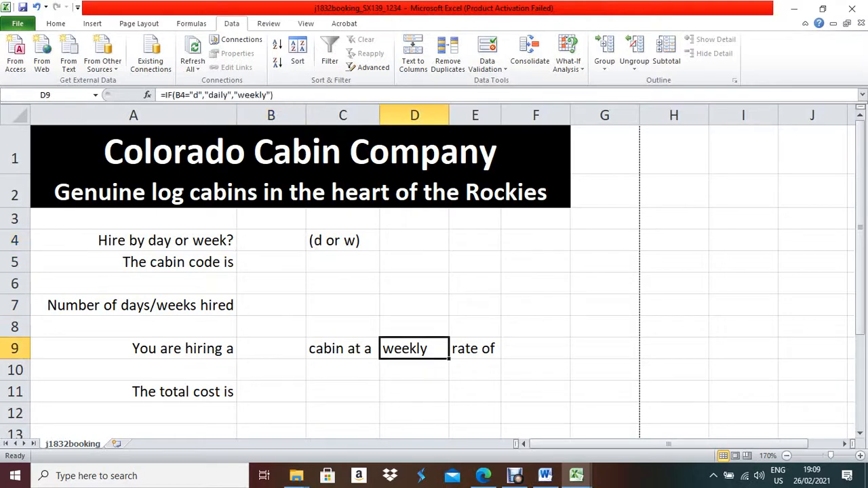
click(272, 241)
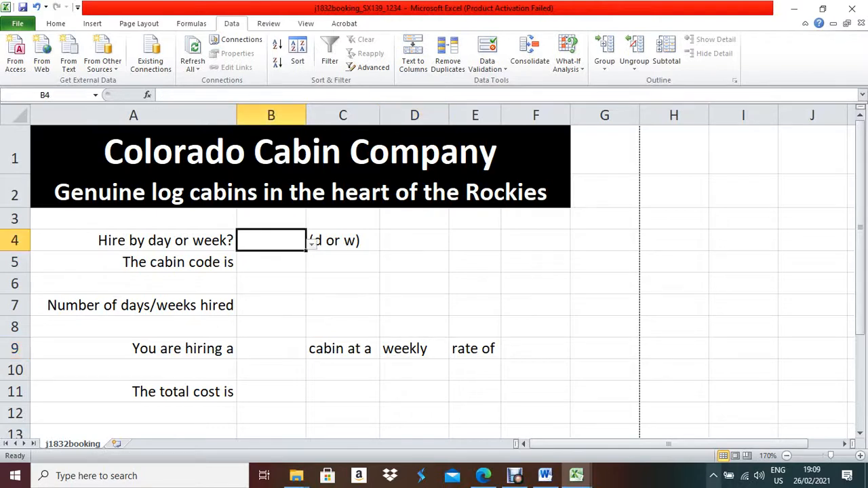
In Word under Evidence 7, type 'Evaluation: I have used data validation to restrict the data entry.'.
click(545, 476)
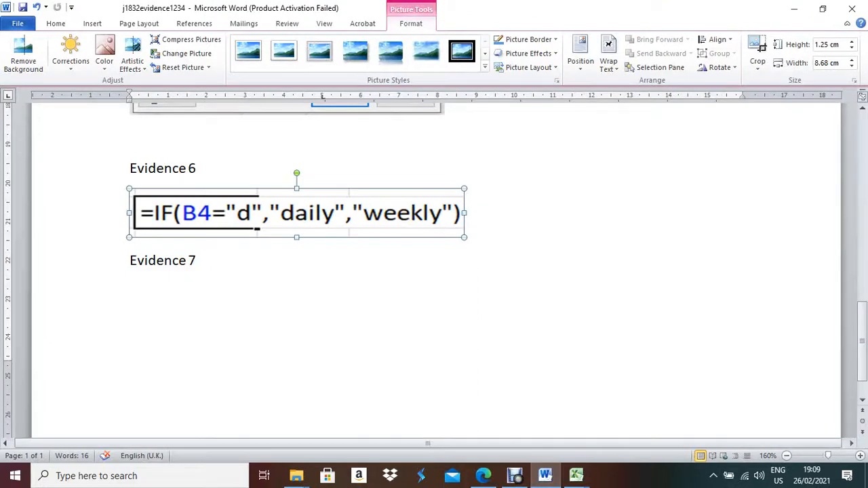
click(131, 290)
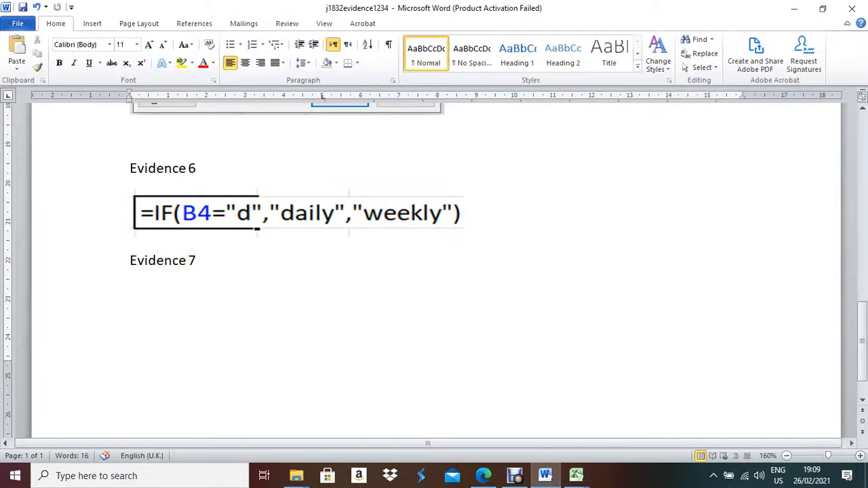
text(Ev)
text(aluation:)
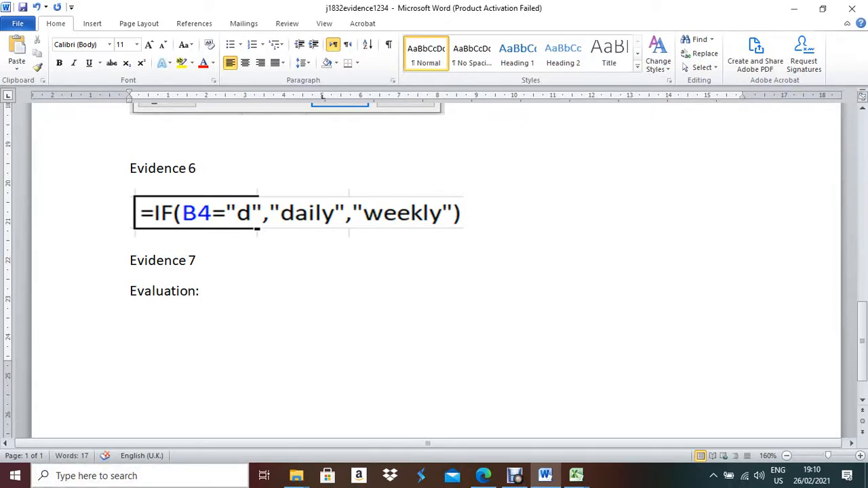
text(I have)
key(BackSpace)
key(BackSpace)
key(BackSpace)
key(BackSpace)
key(BackSpace)
key(BackSpace)
key(BackSpace)
key(BackSpace)
text(*)
key(BackSpace)
text(I have en)
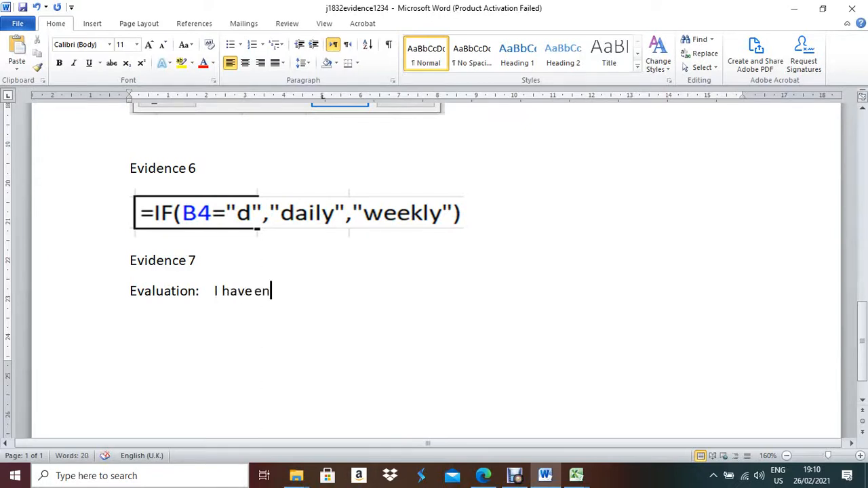
key(BackSpace)
key(BackSpace)
text(used data)
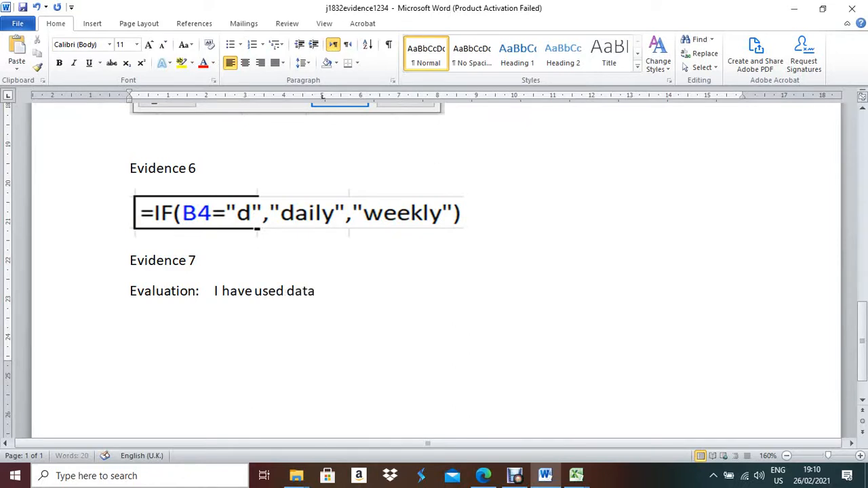
text( validation )
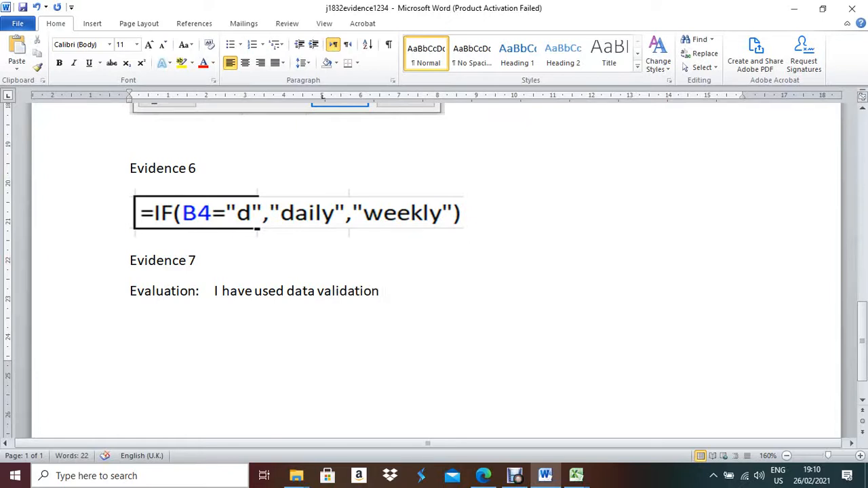
text(to restrict)
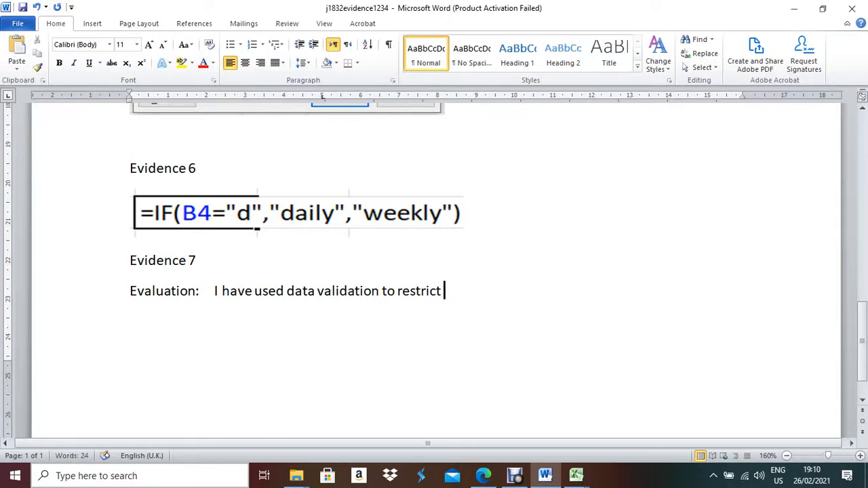
text( the data em)
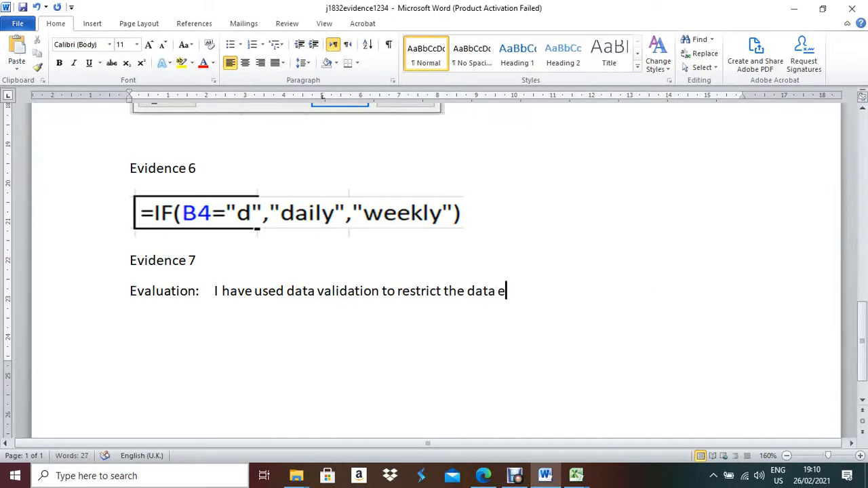
key(BackSpace)
text(ntry.)
Add that data entry is then restricted to only the items entered in the source list.
text(After the)
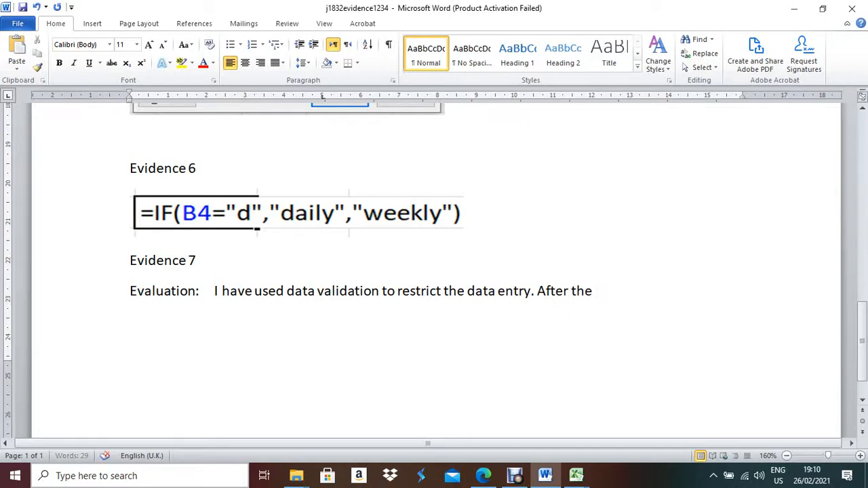
key(BackSpace)
key(BackSpace)
text(at data entry)
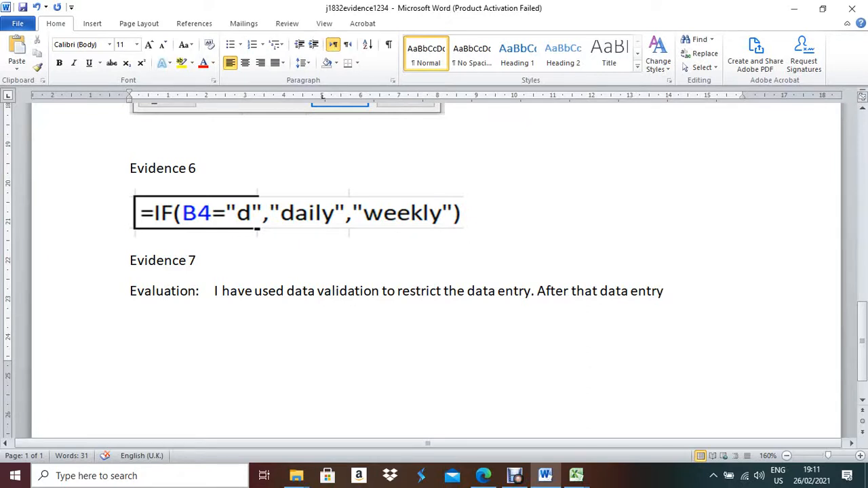
text(restricted )
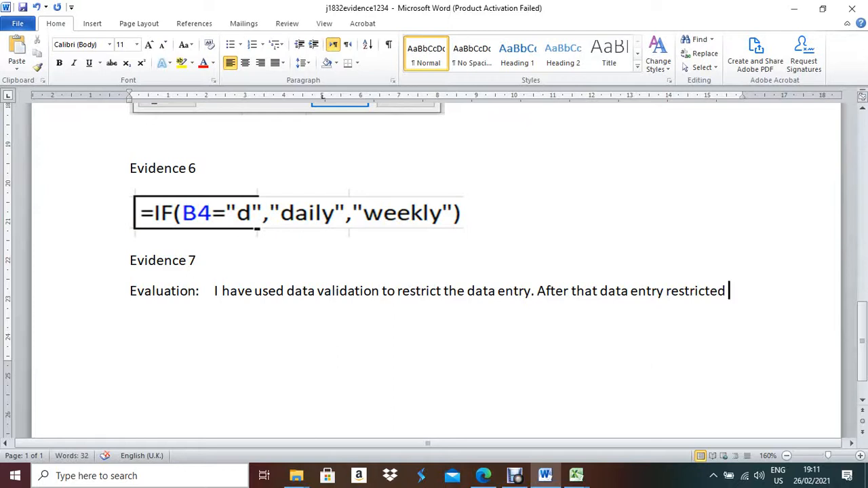
text(onm)
key(BackSpace)
text(ly the )
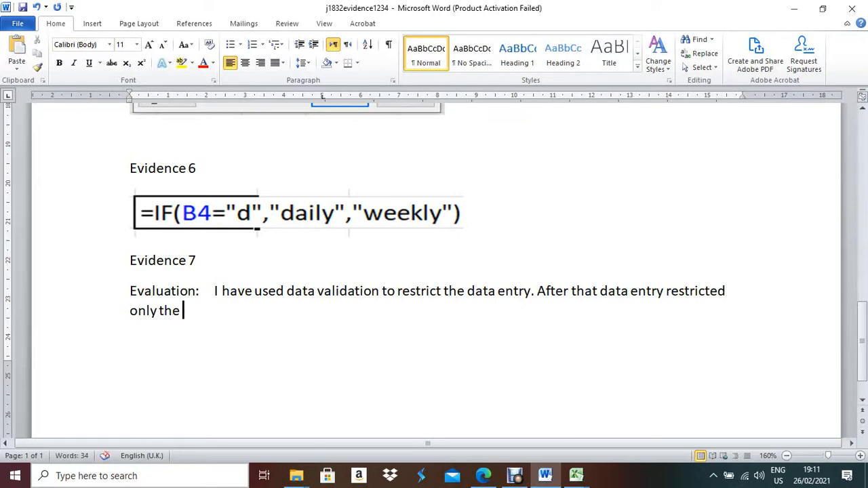
text(item entr)
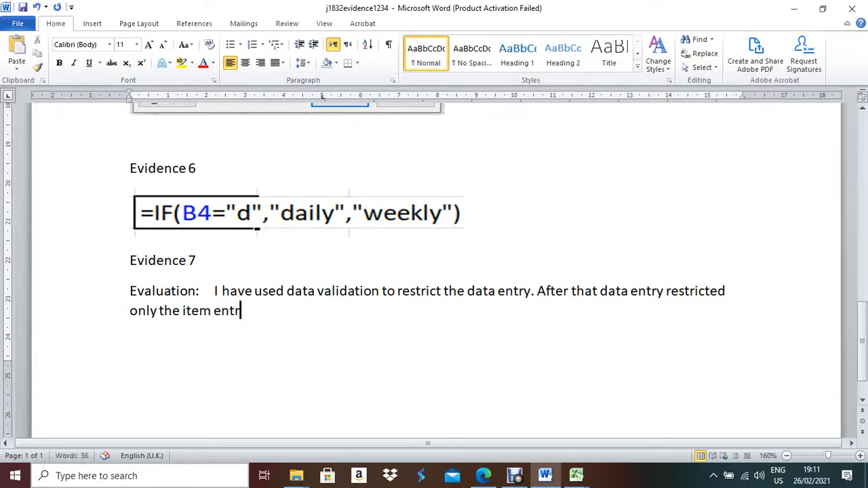
key(BackSpace)
text(er in source l)
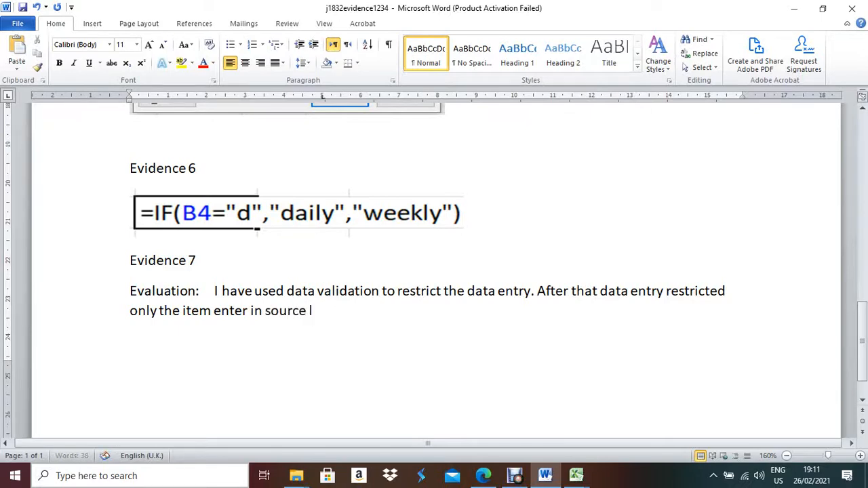
text(ist.)
key(Return)
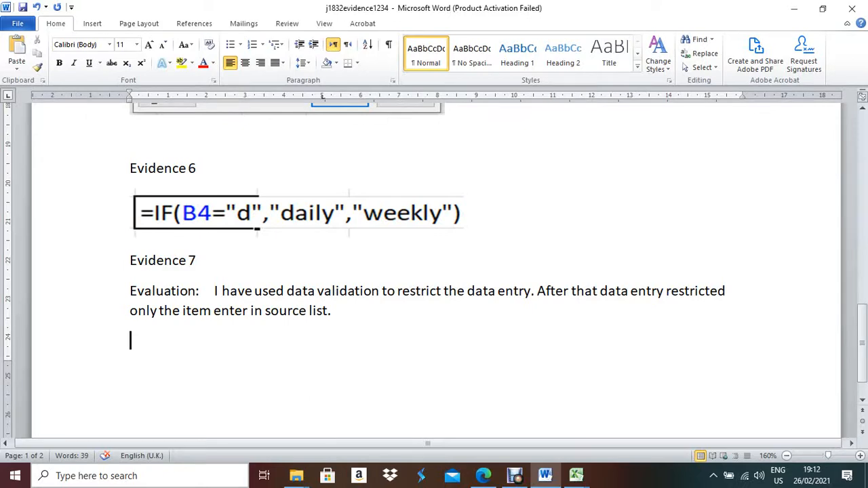
Note the validation only checks lower case, should allow upper case, and shouldn't allow blank B4.
text(My given)
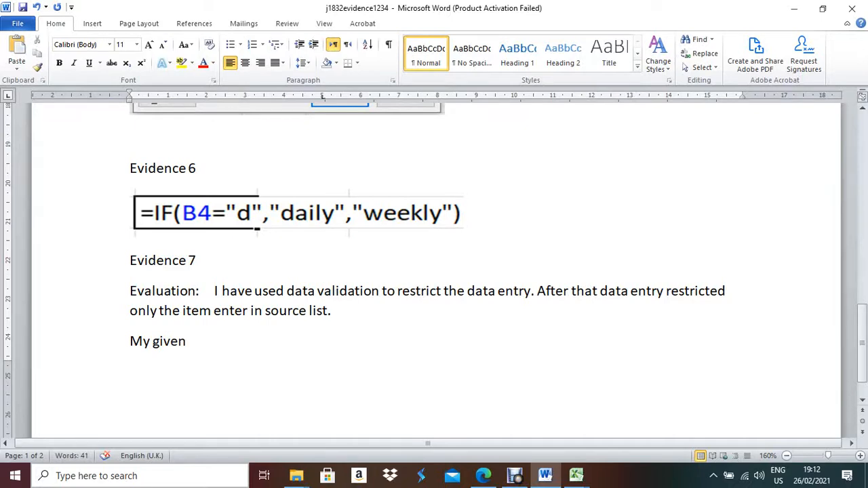
text( validation)
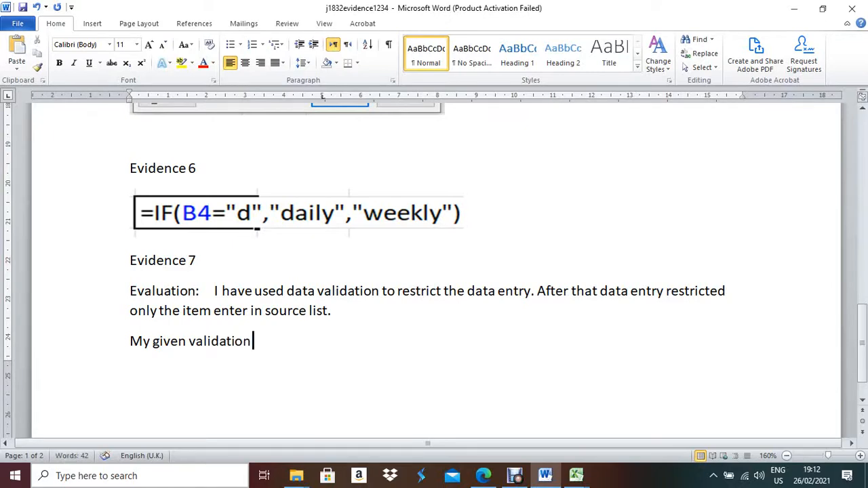
text( only c)
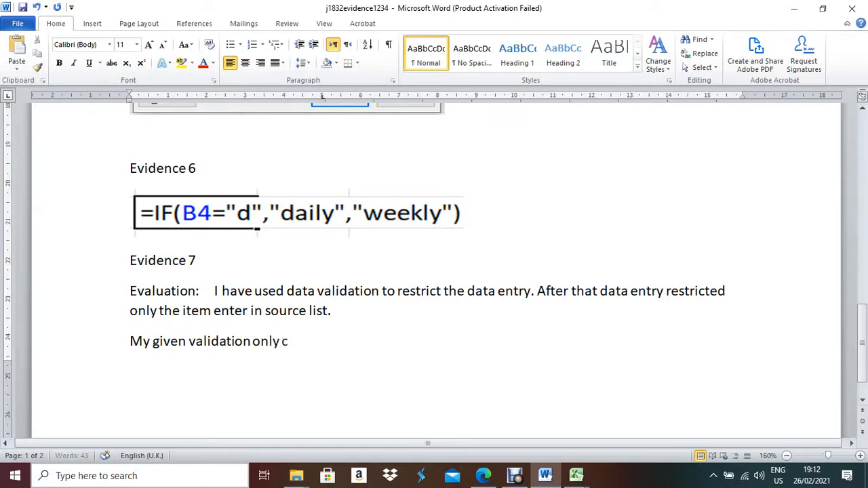
text(heck)
text(lowe)
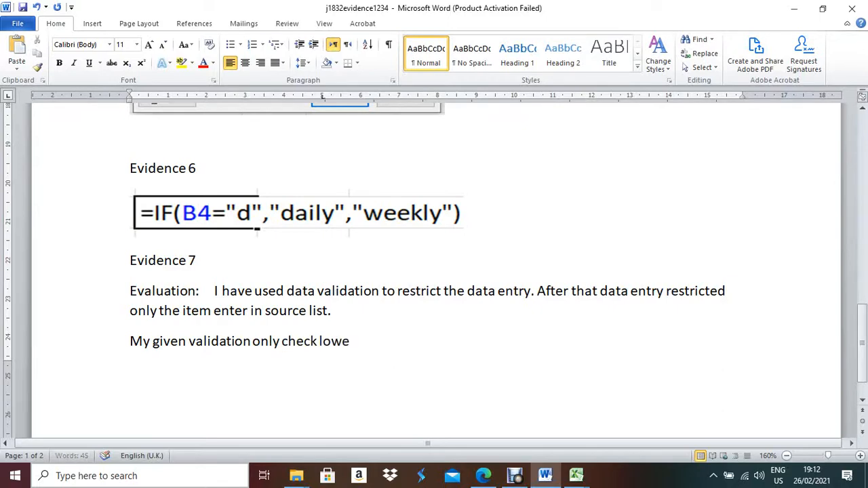
text(r case letter)
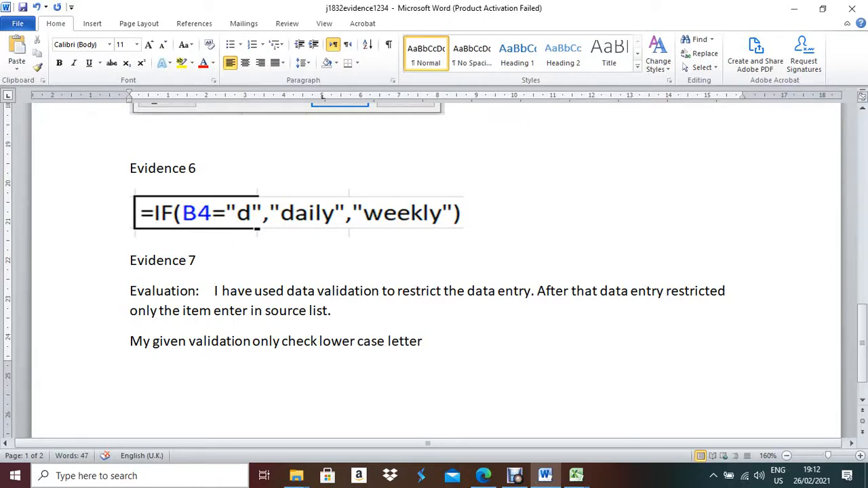
text(. It should )
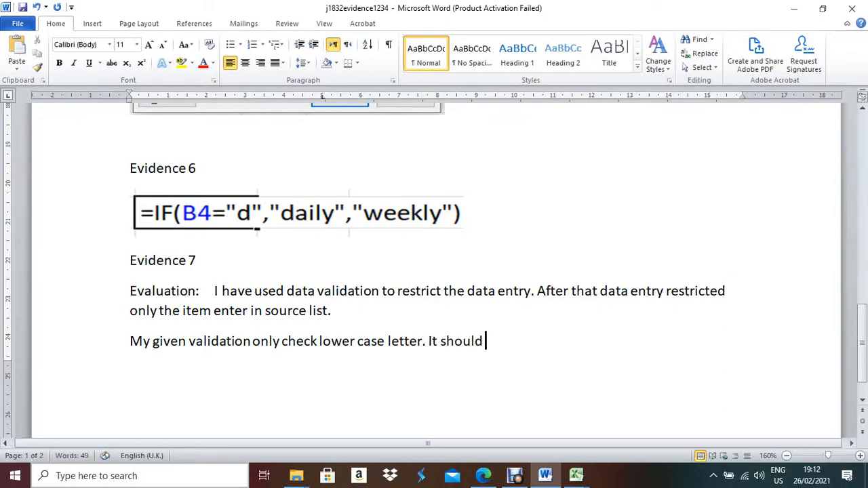
text(allow upper)
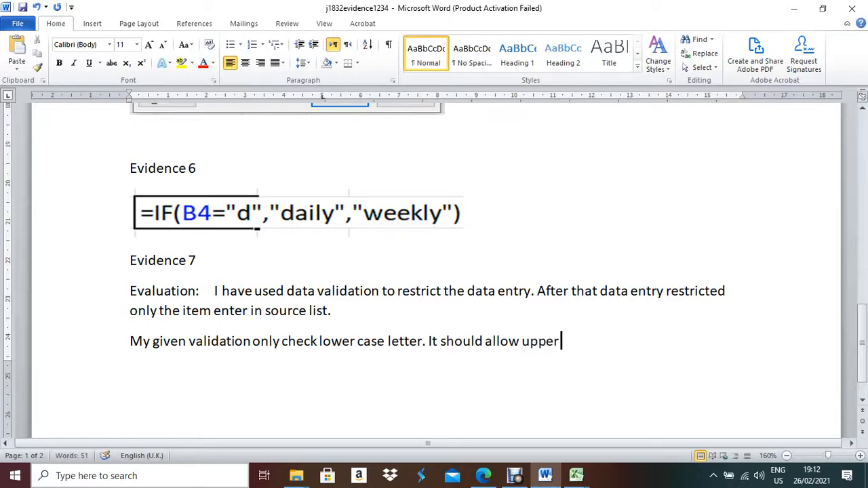
text( case letter.)
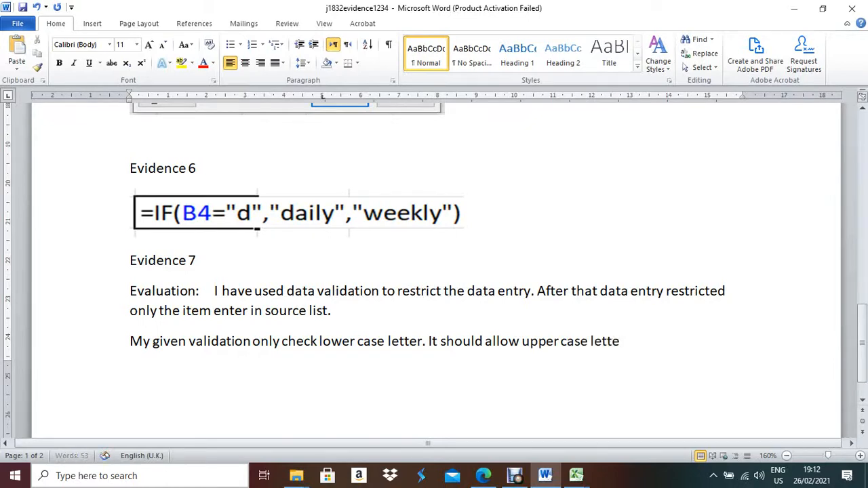
scroll(434, 271, down, 3)
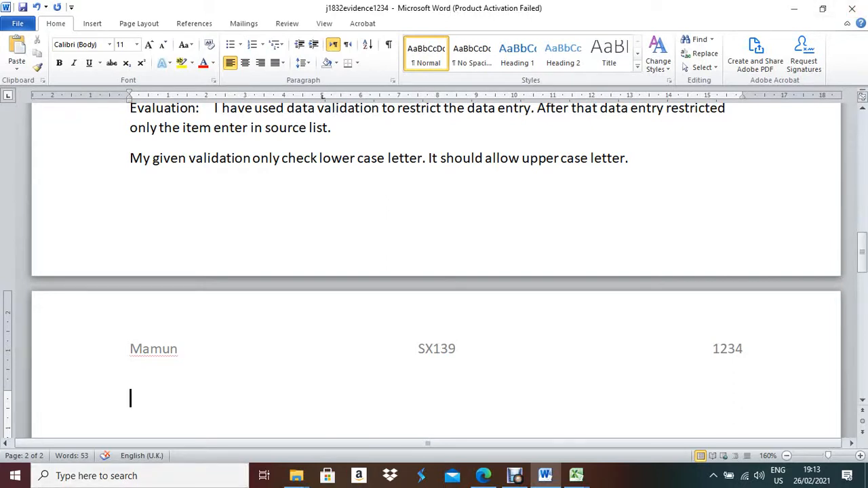
click(629, 158)
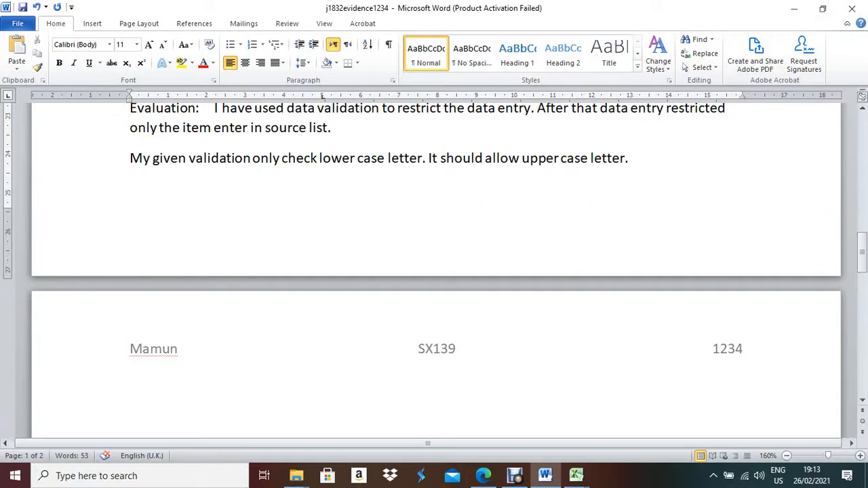
text(My valid)
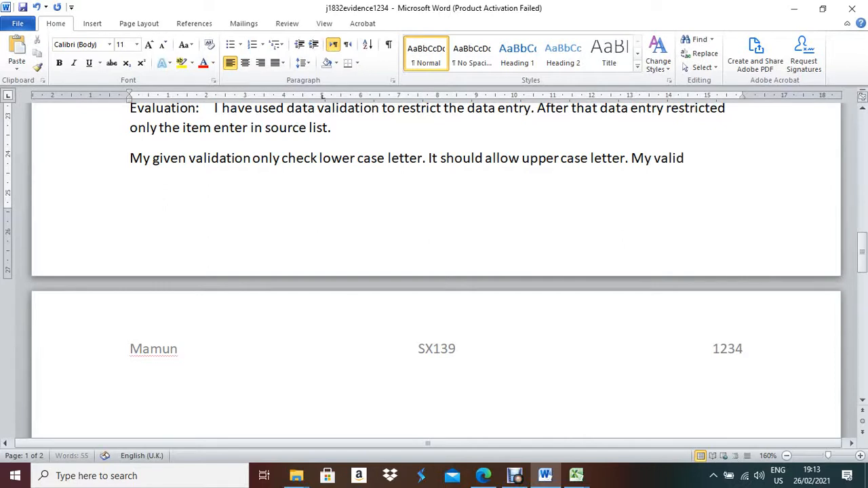
text(ation should no)
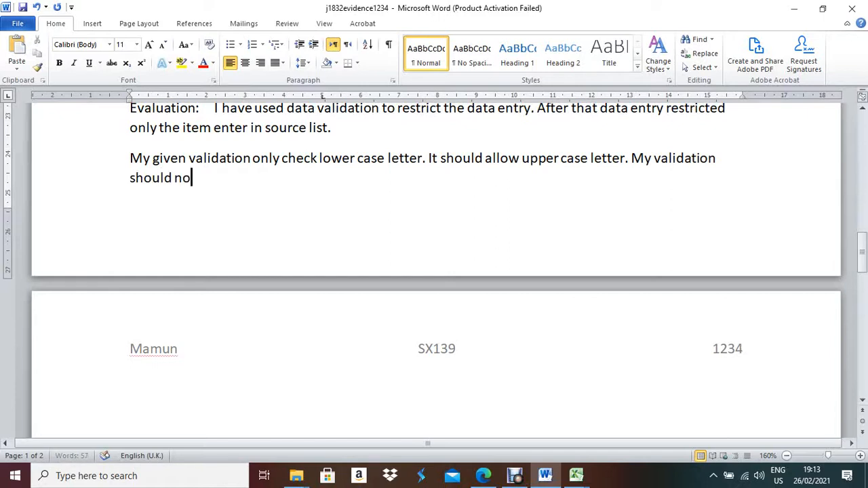
text(t allow)
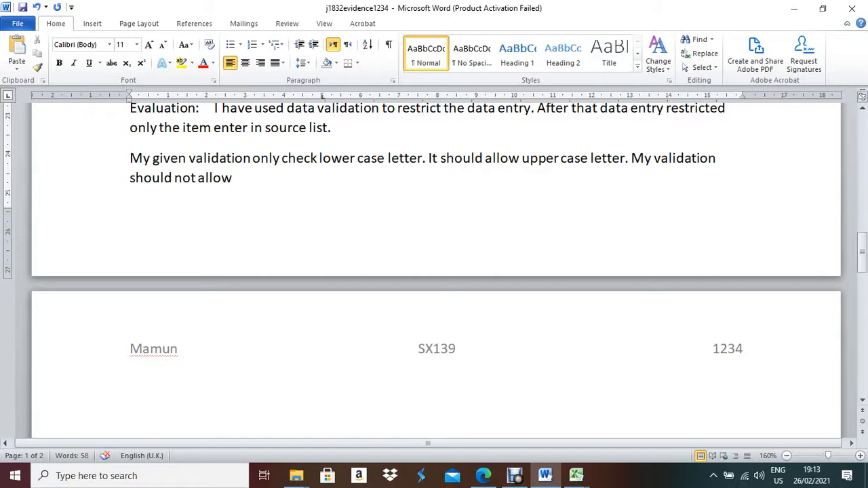
text( blank cell )
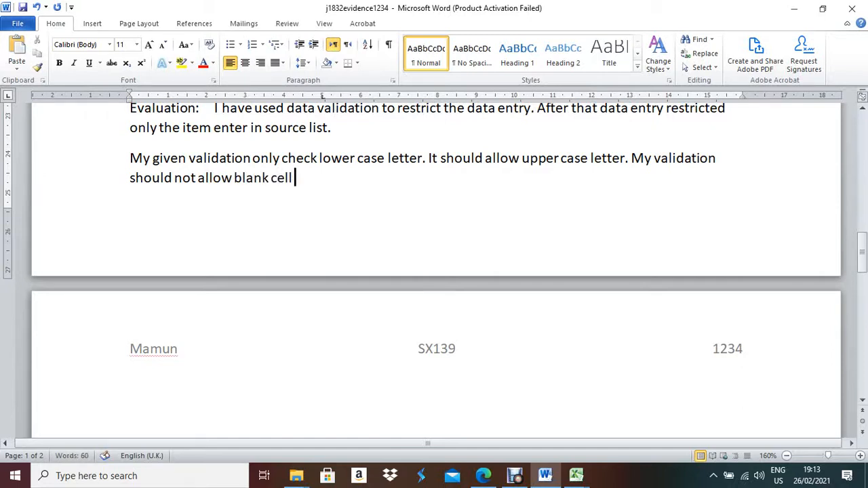
text(in B4. )
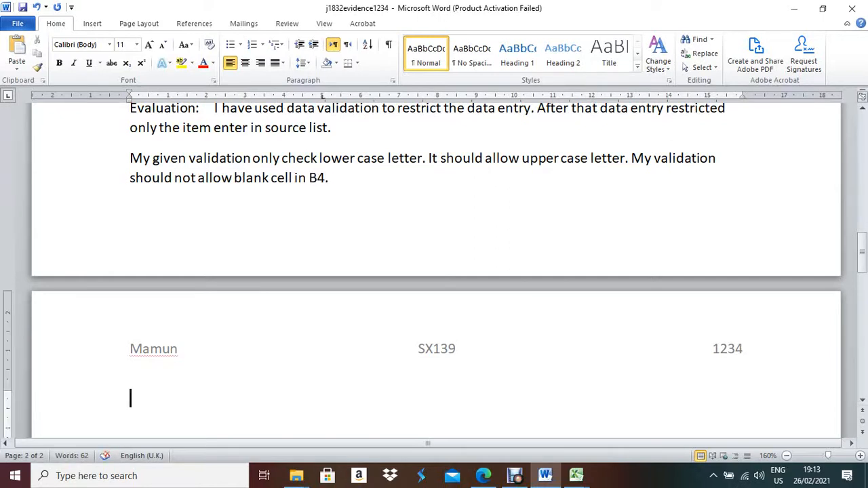
text(Sugges)
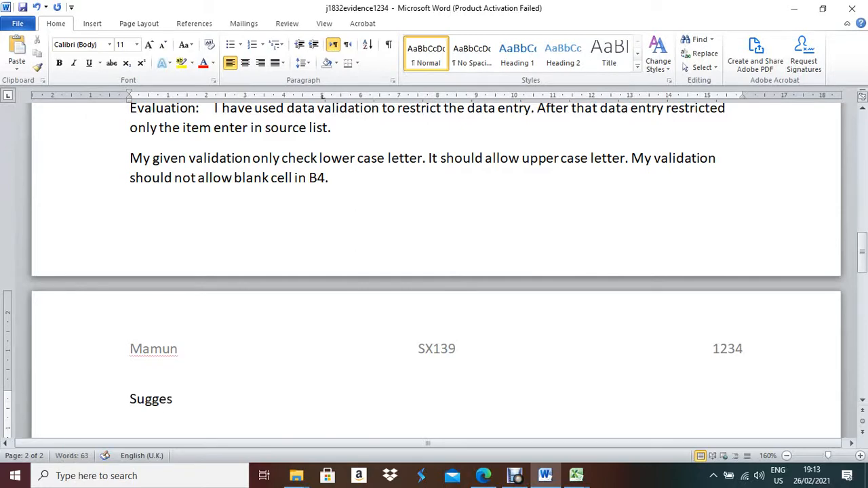
text(tion:  List sour)
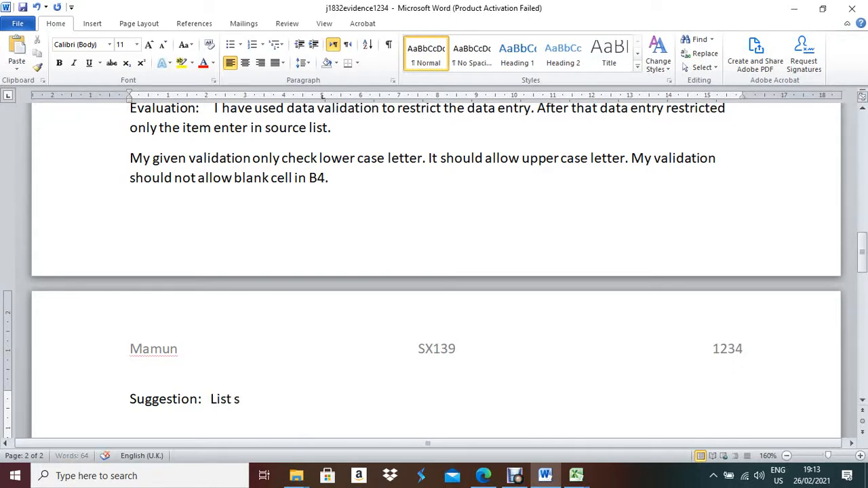
text(ce in va)
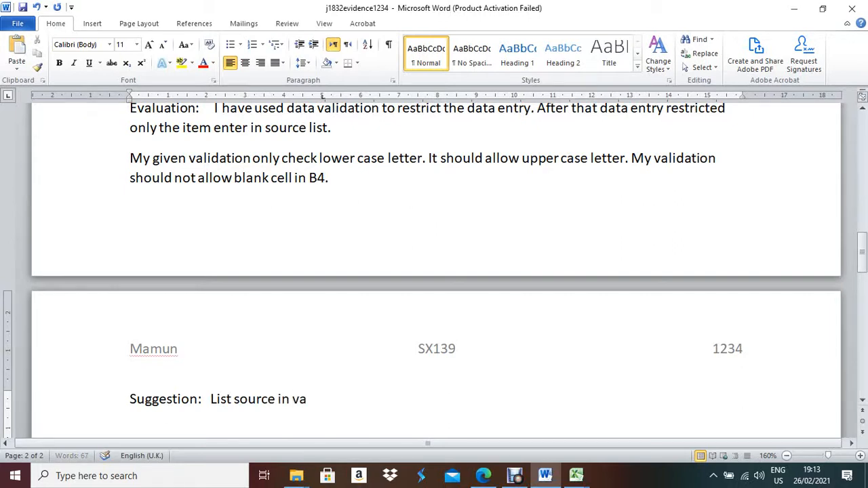
text(lidation )
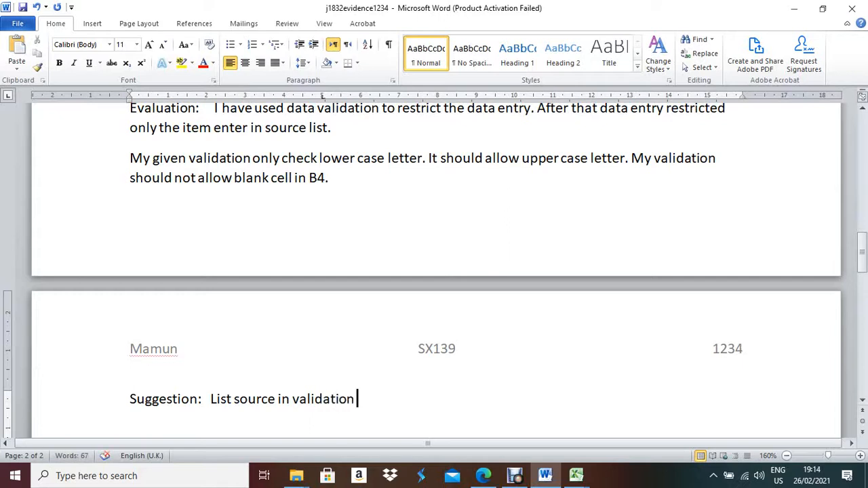
text(should )
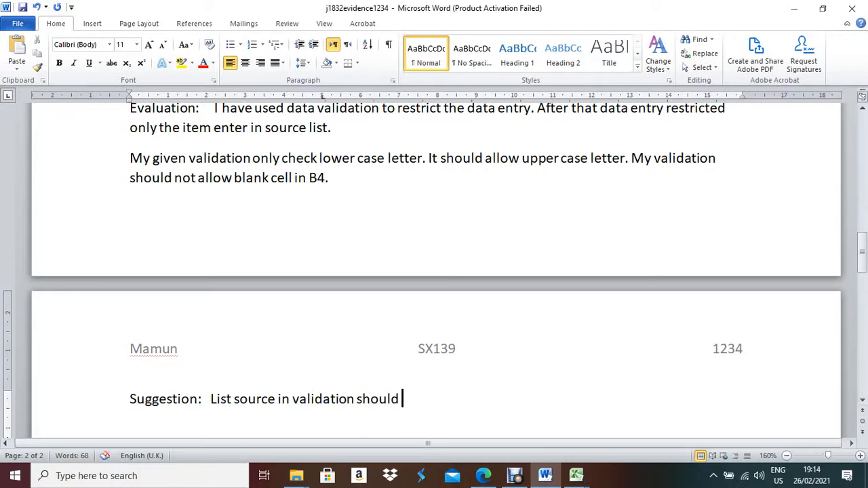
text(be exten)
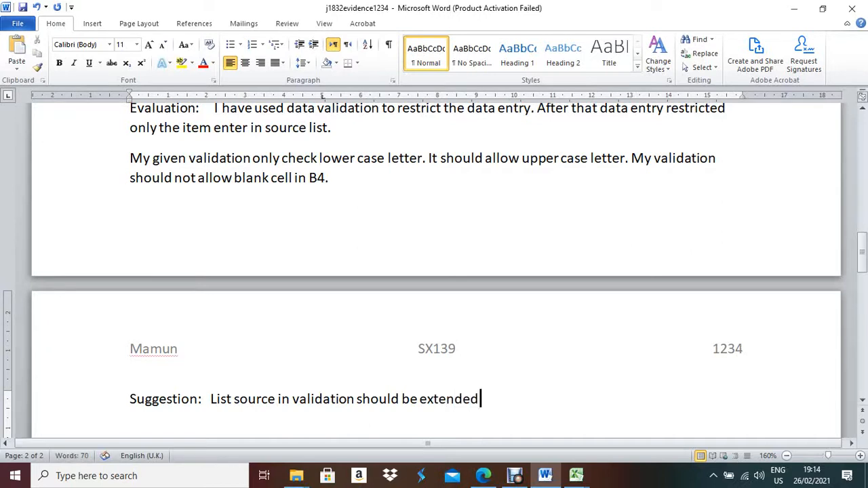
text(ded to includ)
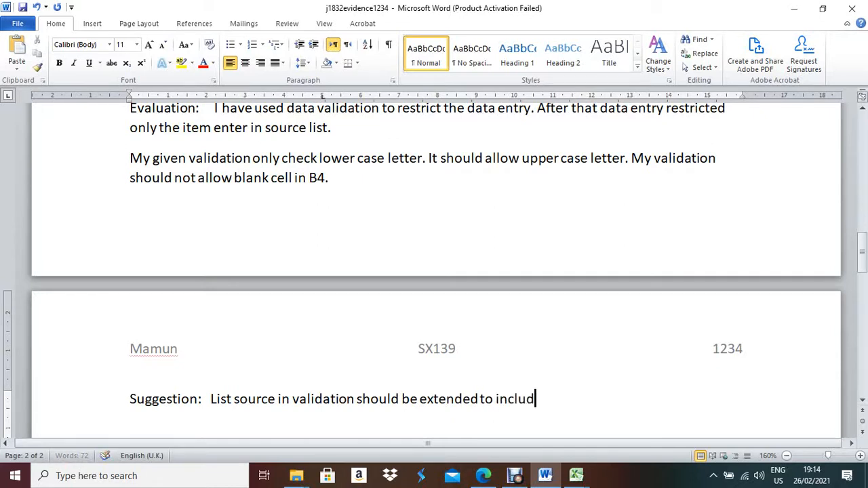
text(e D or W.)
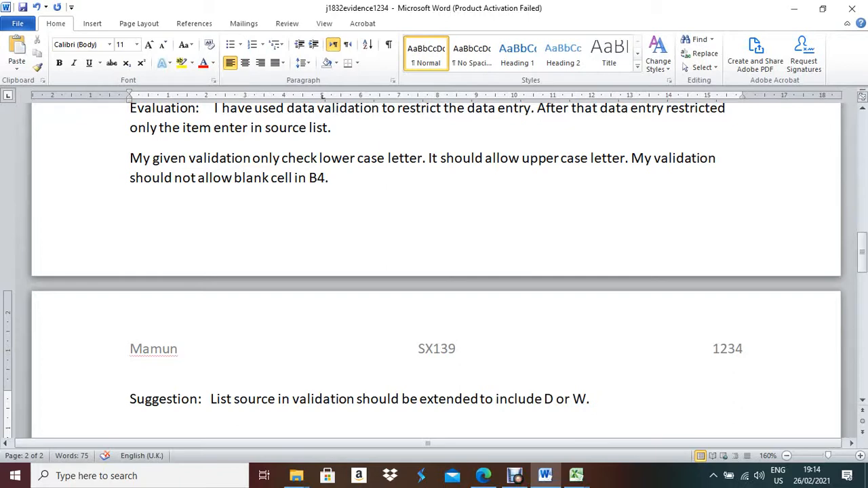
End the D or W Suggestion line and scroll to review the Evidence 5 screenshot.
key(Return)
scroll(434, 271, up, 6)
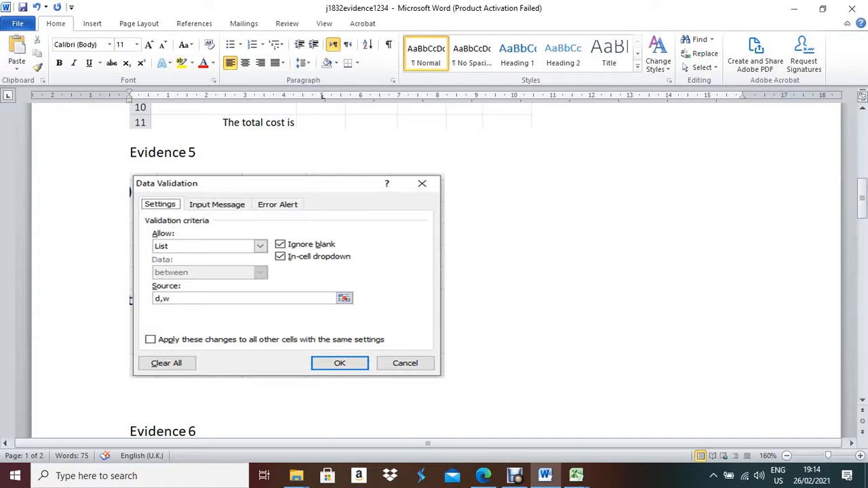
scroll(434, 272, down, 5)
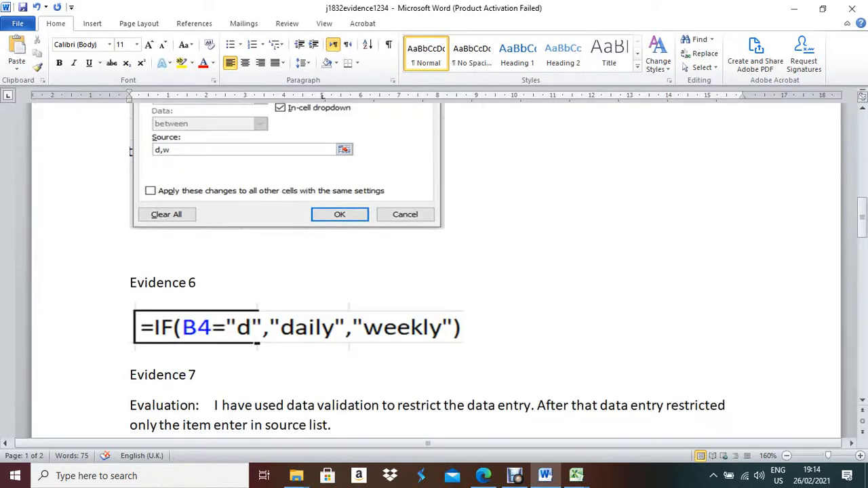
scroll(434, 271, down, 3)
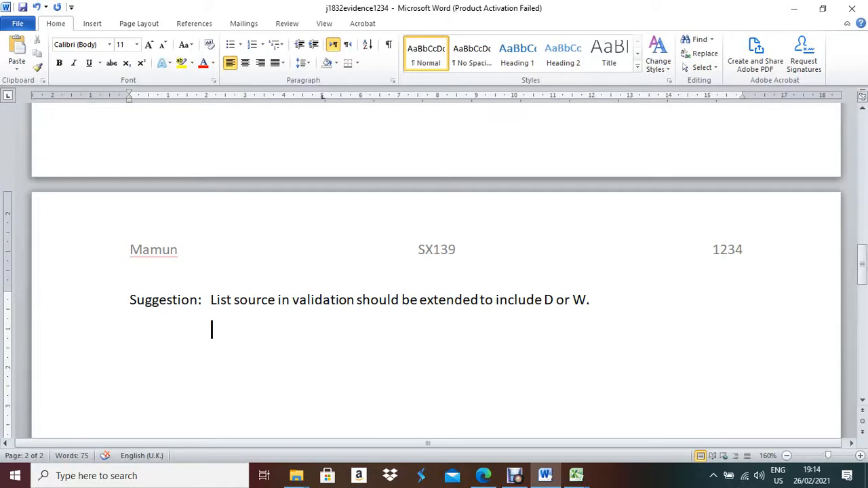
Add the second suggestion 'Remove tick box for ignore blank.' on the indented line.
text(I can)
key(BackSpace)
key(BackSpace)
key(BackSpace)
key(BackSpace)
key(BackSpace)
text(Remove tick)
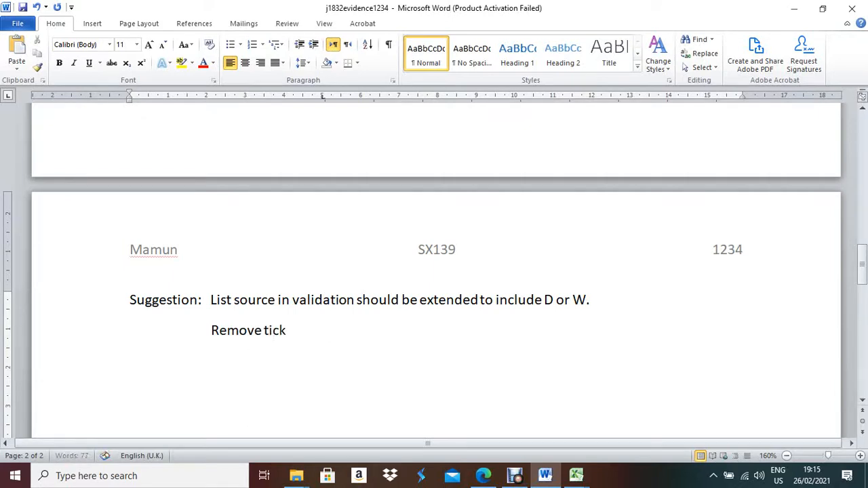
text( box)
text(for i)
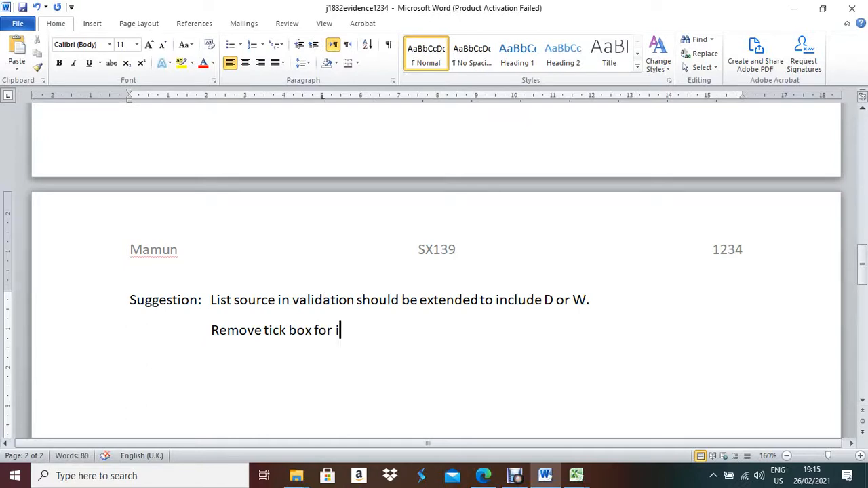
text(gnore blank)
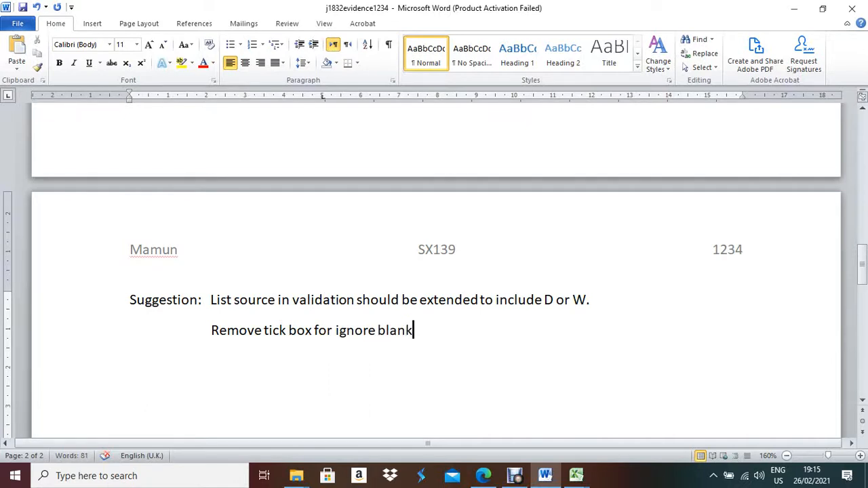
text(.)
key(Return)
key(Return)
Type 'Improvement: Improve the print screen which include D and W even it will include Ignore blank tick'.
text(Improve)
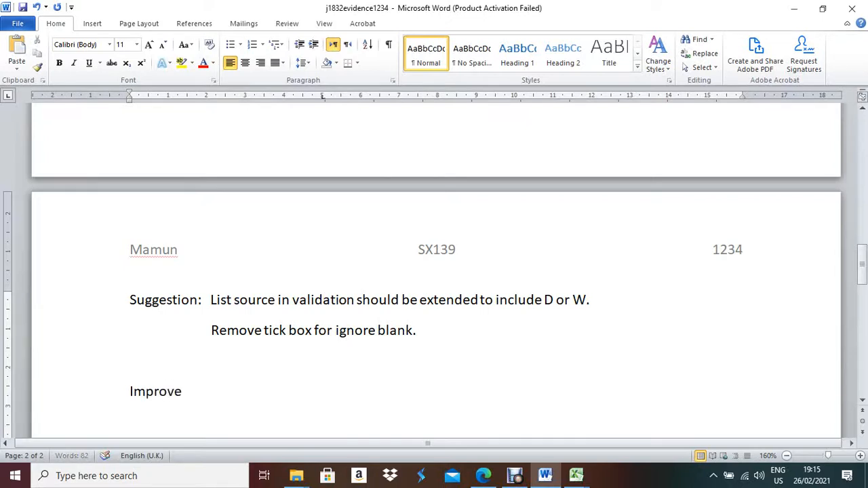
text(ment:)
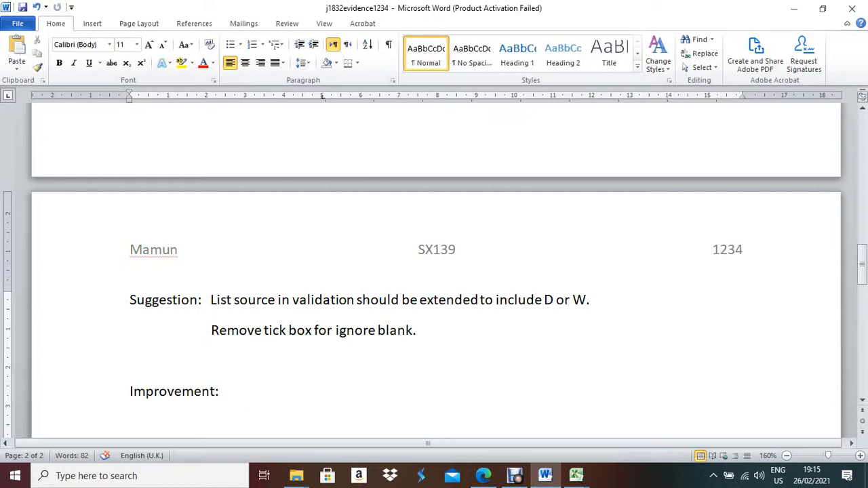
text(Improve)
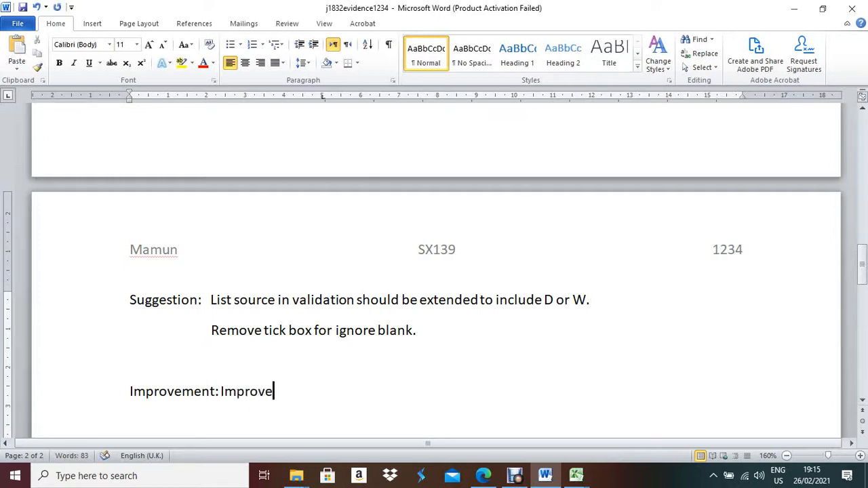
text( the prin)
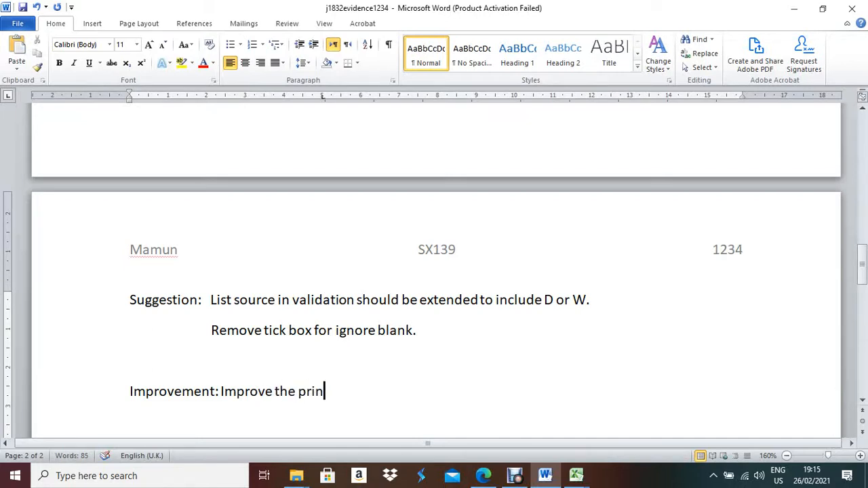
text(t screen whic)
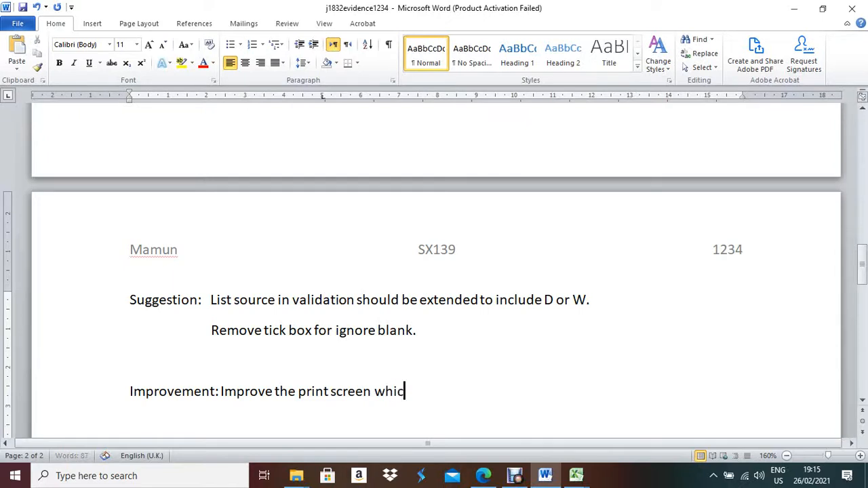
text(h include)
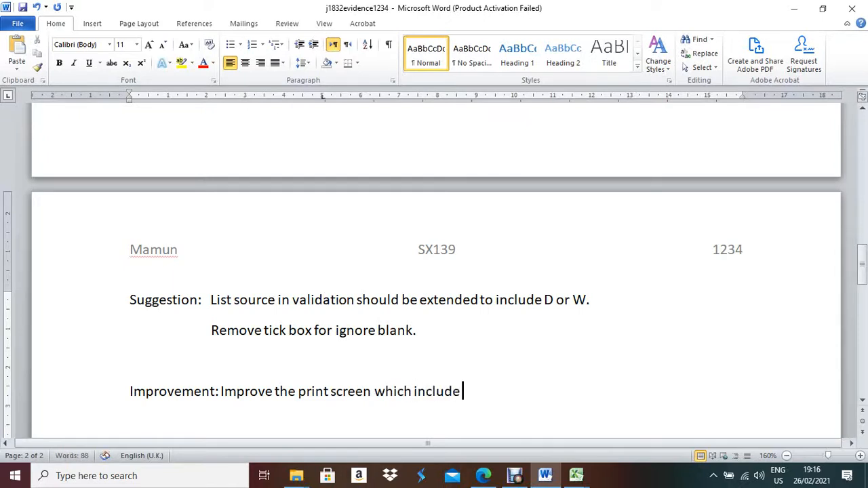
text( D and W)
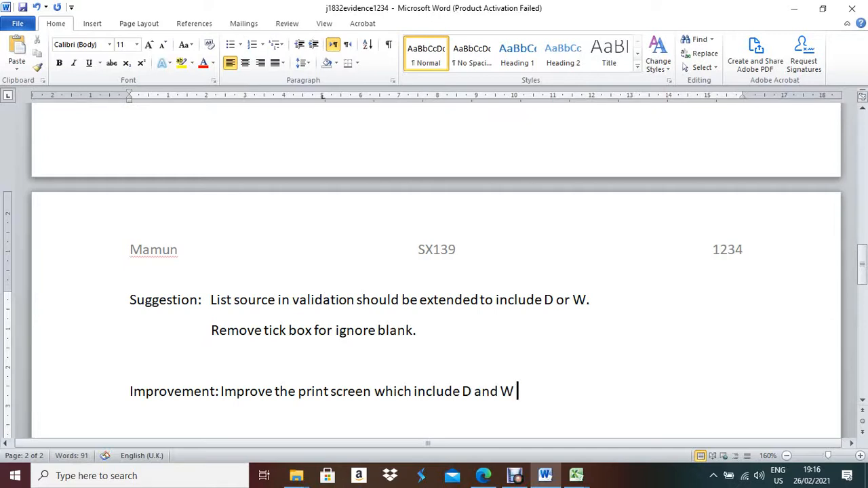
text(even it i)
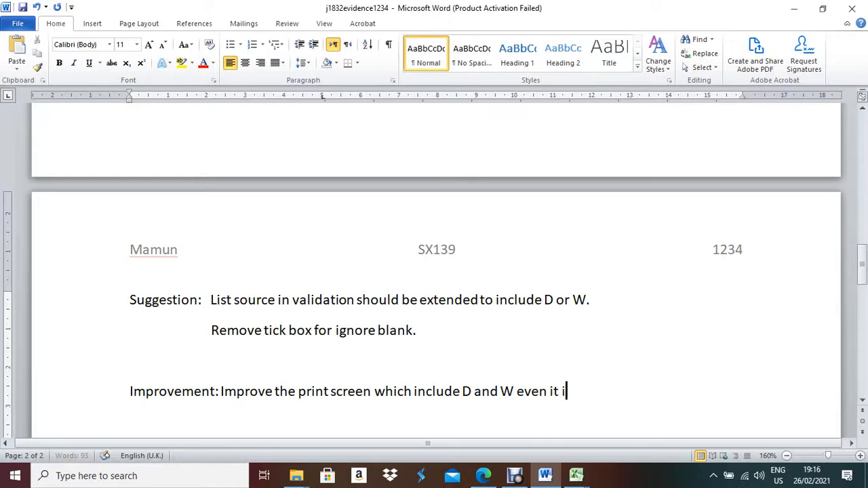
key(BackSpace)
text(will incl)
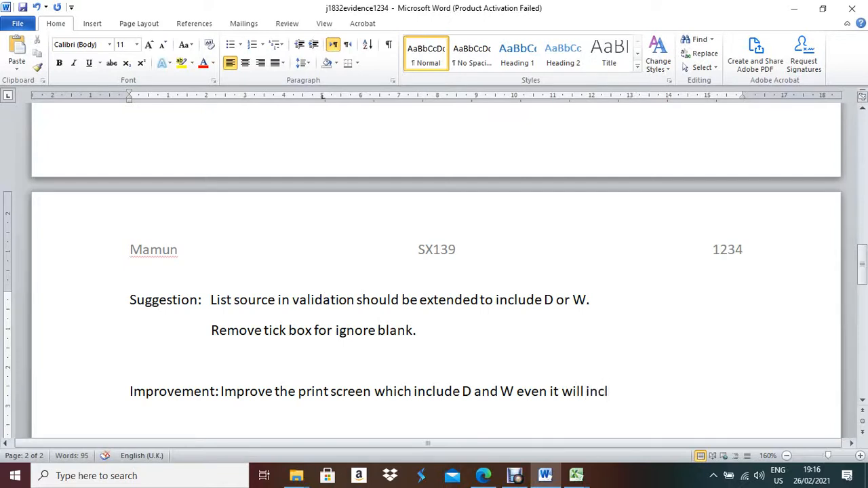
text(ude)
text(Ignore)
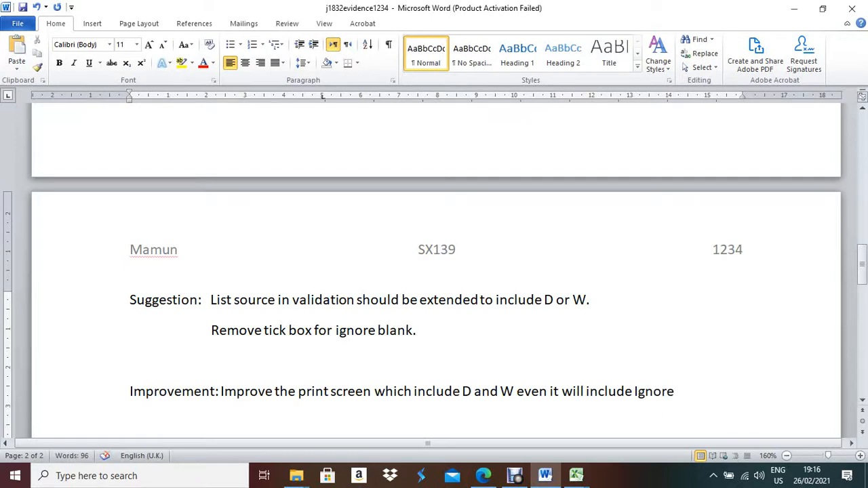
text( blank ti)
key(Return)
text(ck)
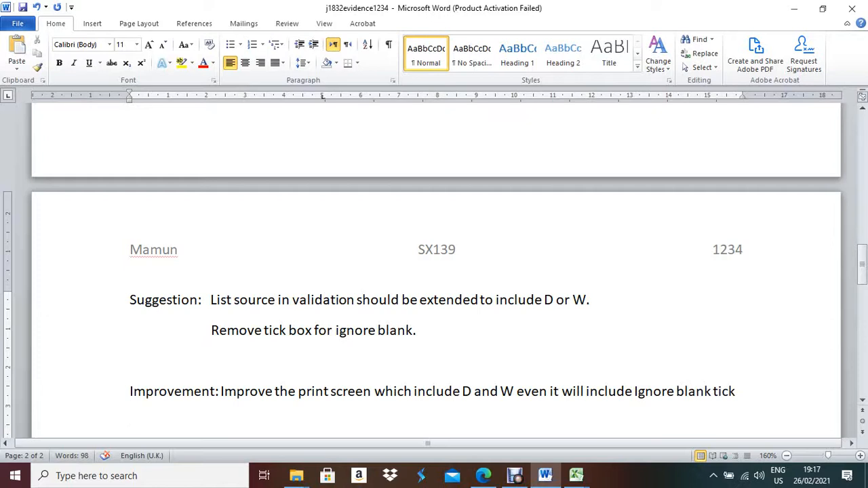
End the Improvement sentence with 'removed.' after 'Ignore blank tick'.
key(ctrl+z)
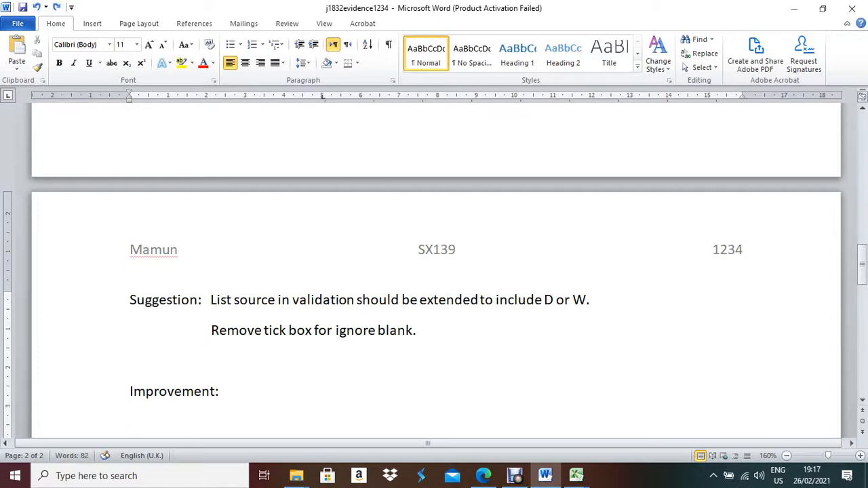
key(ctrl+y)
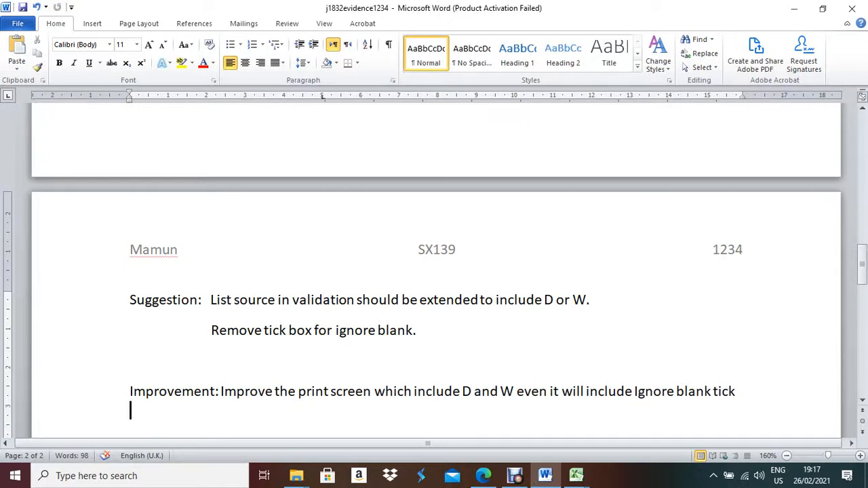
key(BackSpace)
text(rem)
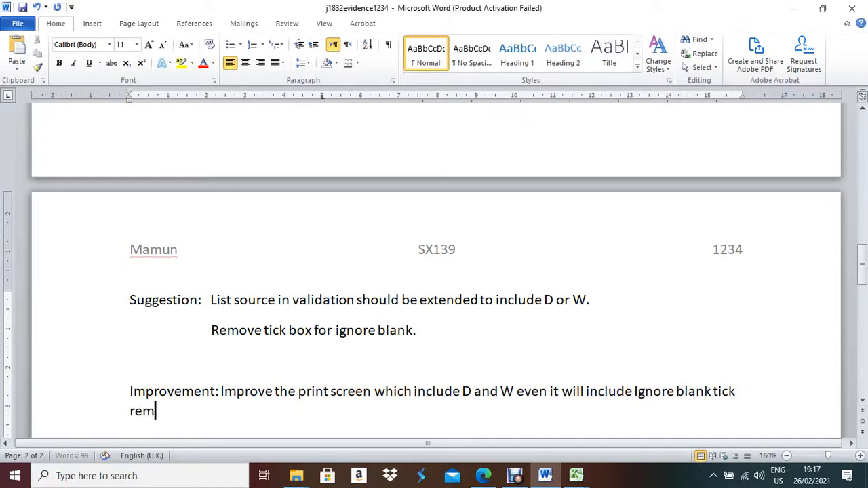
text(oved)
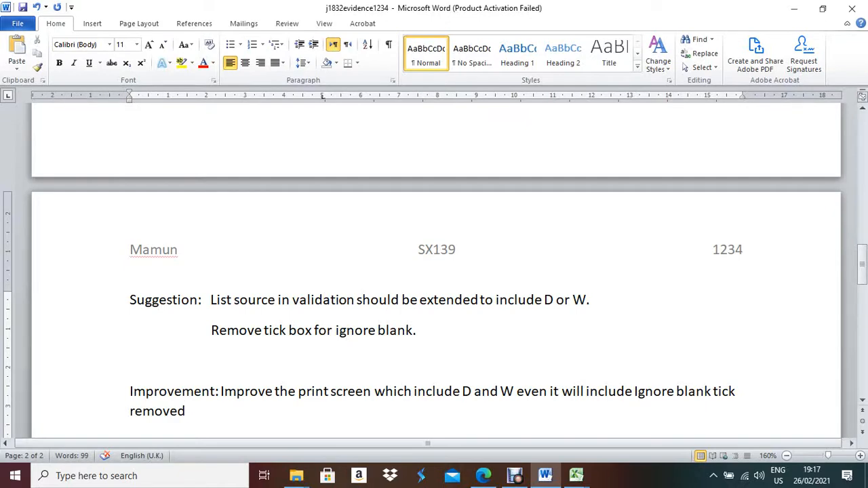
text(.)
scroll(434, 272, up, 6)
scroll(434, 271, down, 5)
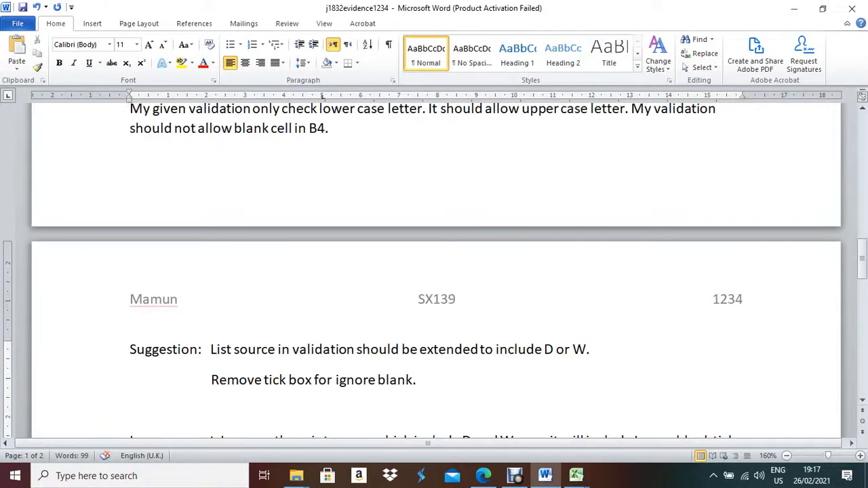
scroll(434, 272, up, 5)
scroll(434, 271, down, 12)
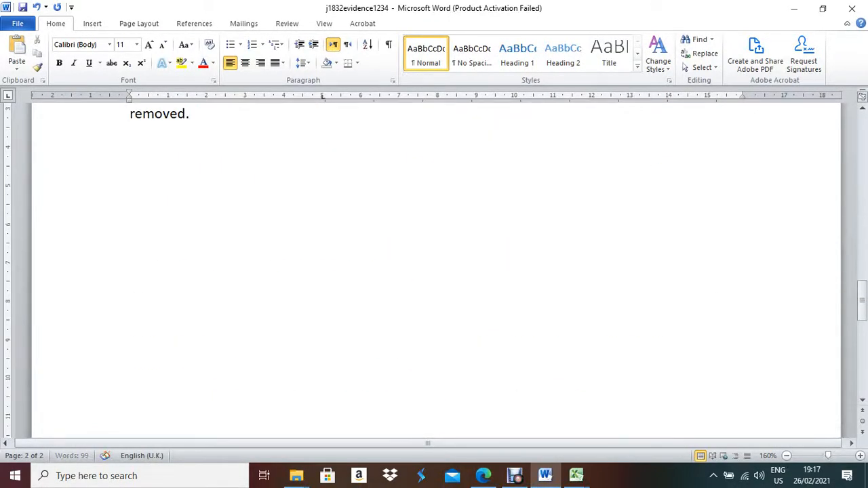
click(130, 174)
click(483, 475)
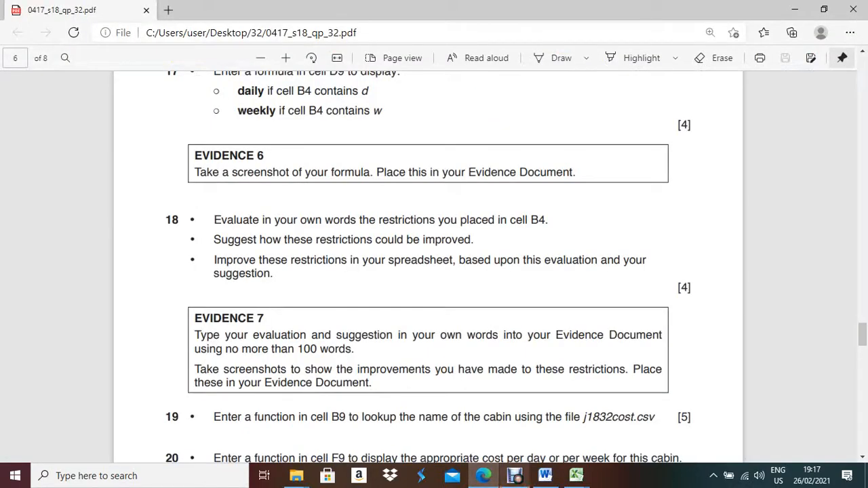
click(545, 475)
mouse_move(575, 476)
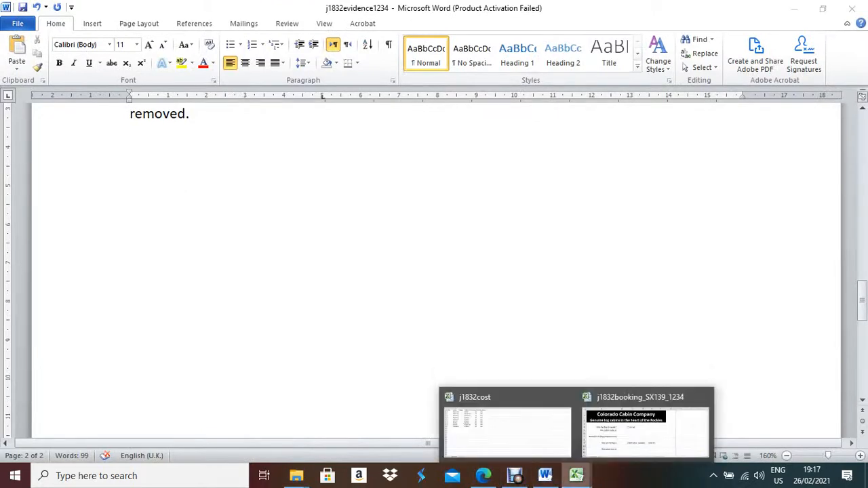
In Excel, set B4's validation list source to d,w,D,W and untick Ignore blank.
click(648, 407)
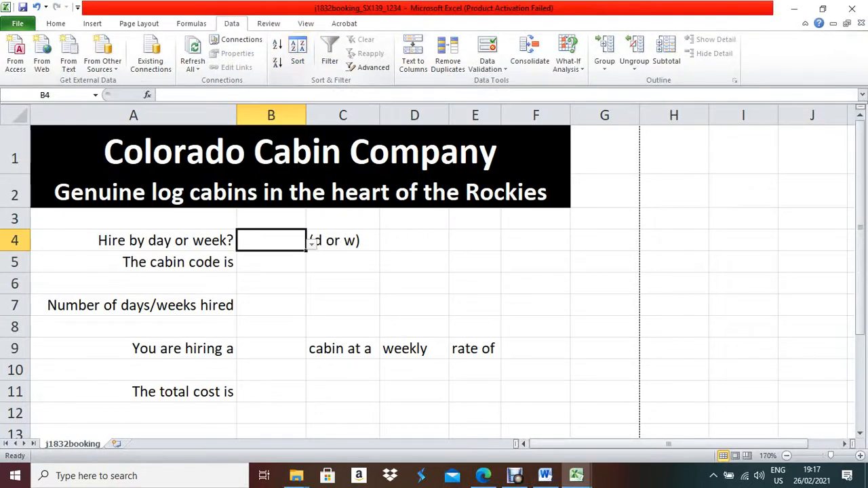
click(487, 65)
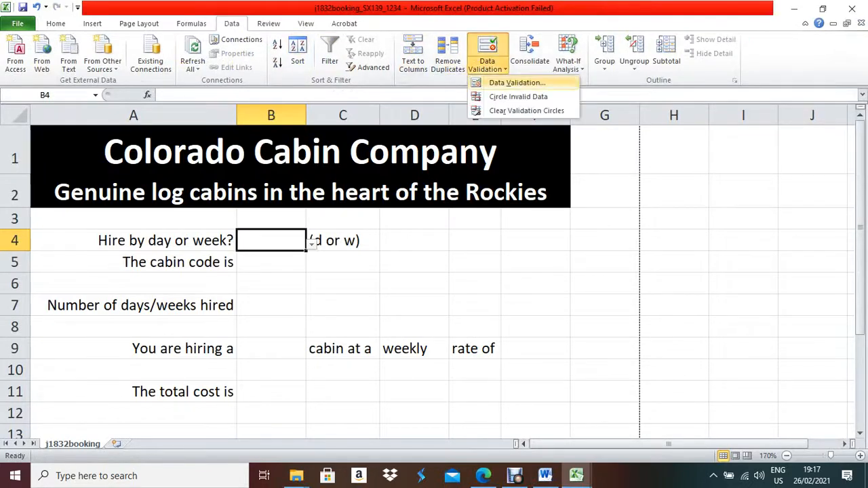
click(517, 82)
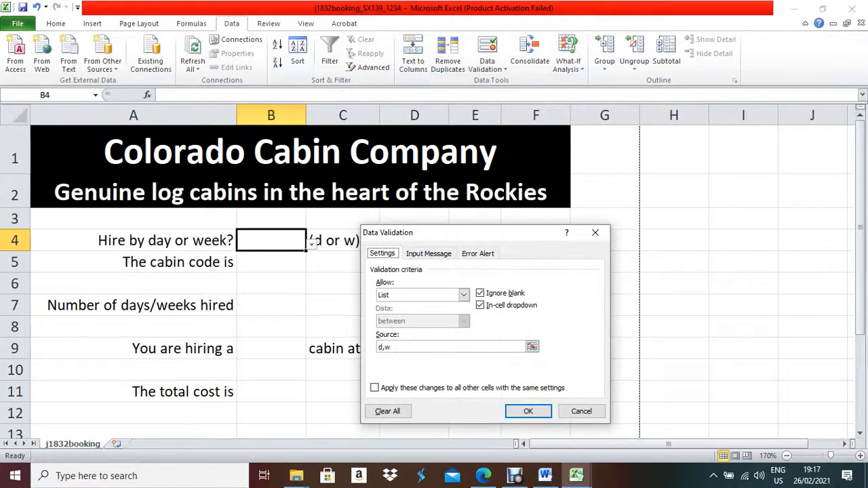
click(393, 347)
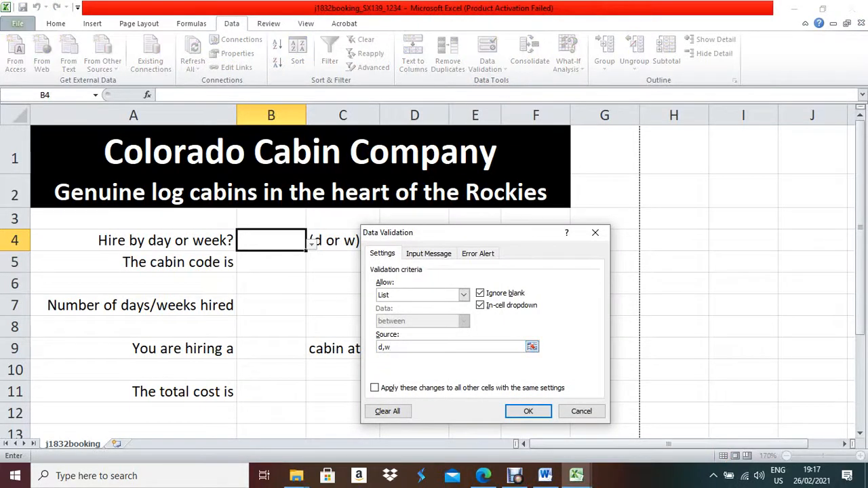
text(,D,W)
click(480, 293)
click(529, 411)
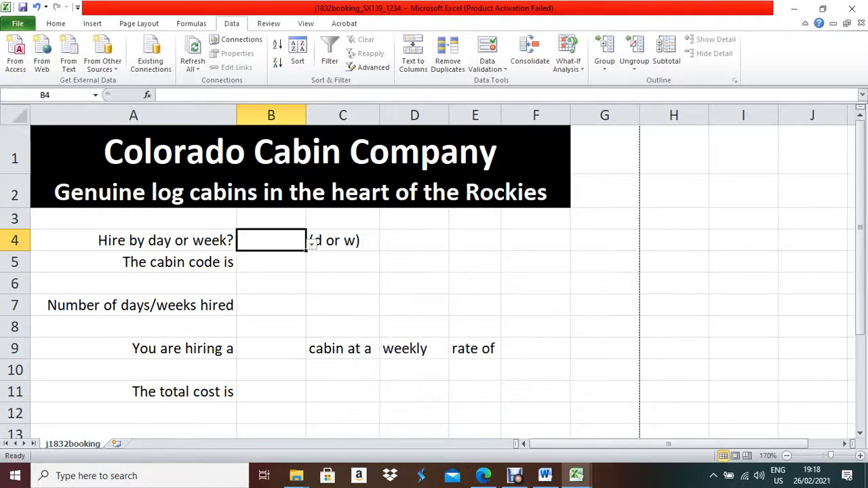
Test the B4 drop-down, then reopen the Data Validation dialog and move it into view.
click(312, 243)
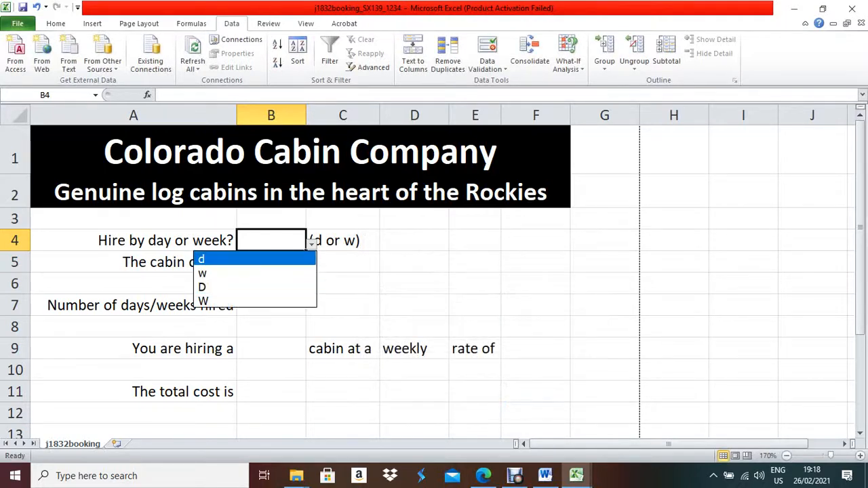
click(312, 243)
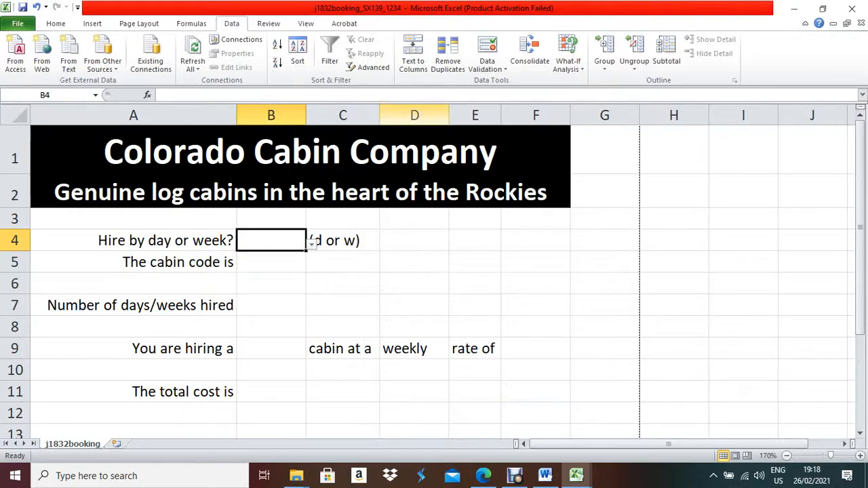
click(487, 68)
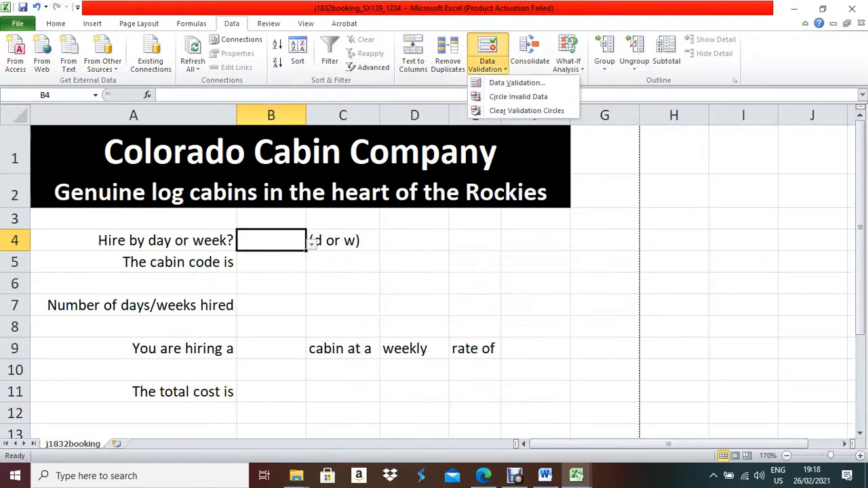
click(517, 82)
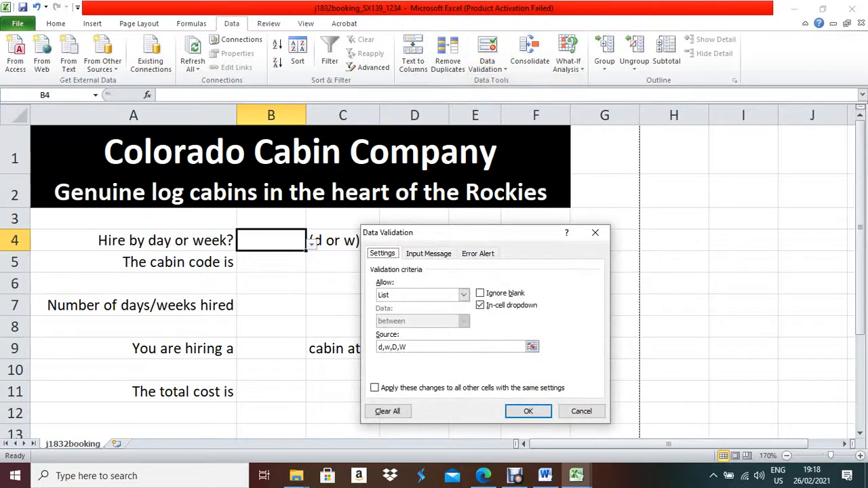
drag(491, 232, 537, 159)
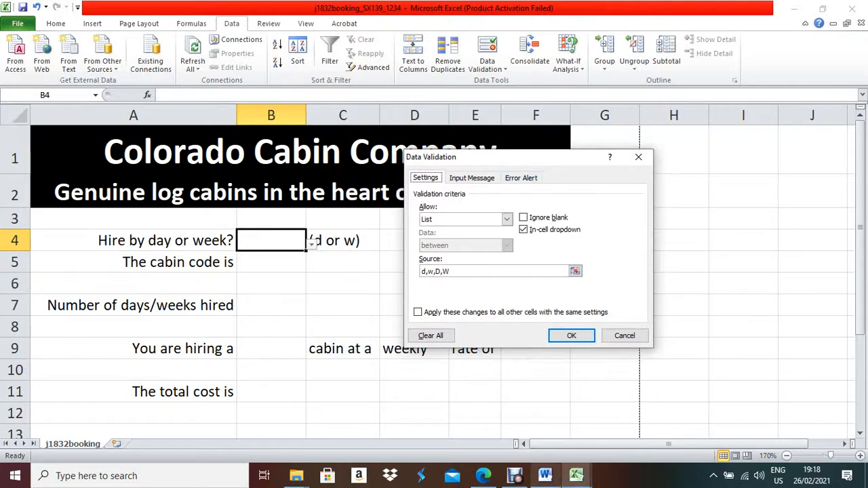
mouse_move(516, 476)
mouse_move(545, 476)
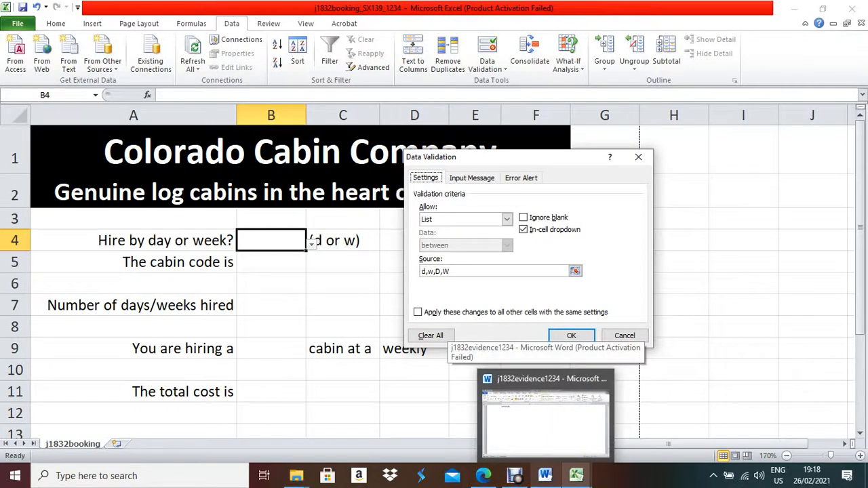
Paste the validation settings screenshot on a new line under Word's Improvement text.
click(546, 476)
scroll(434, 272, up, 5)
scroll(434, 271, down, 3)
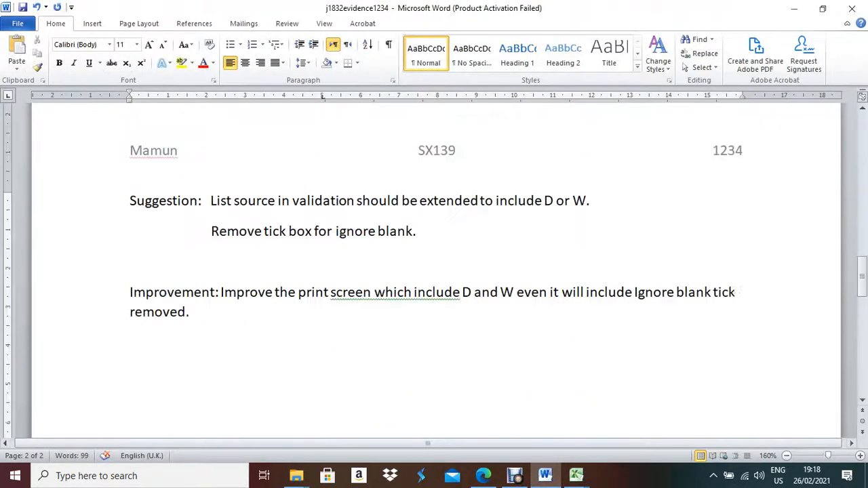
key(BackSpace)
key(BackSpace)
key(BackSpace)
key(BackSpace)
key(Return)
key(ctrl+v)
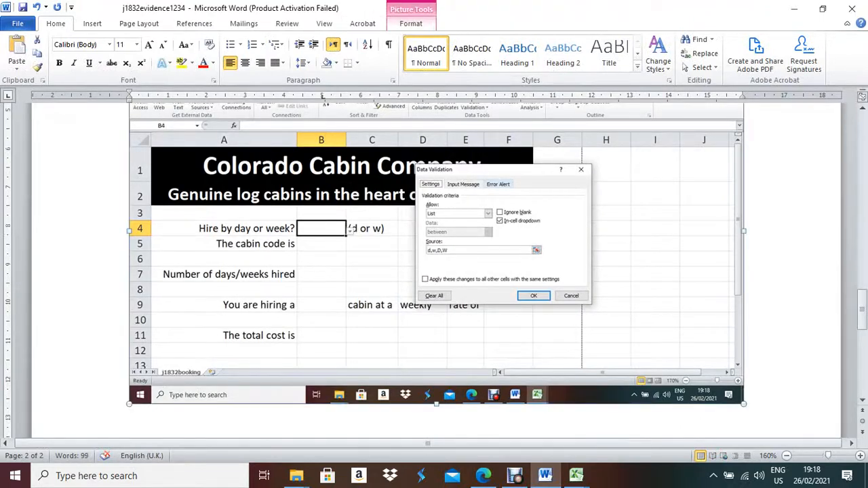
Crop the screenshot down to just the Data Validation dialog.
click(410, 24)
click(757, 49)
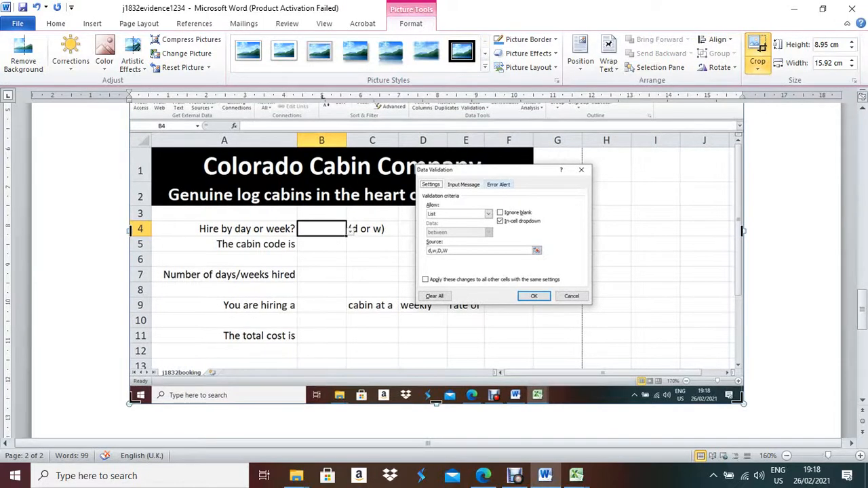
drag(744, 403, 594, 308)
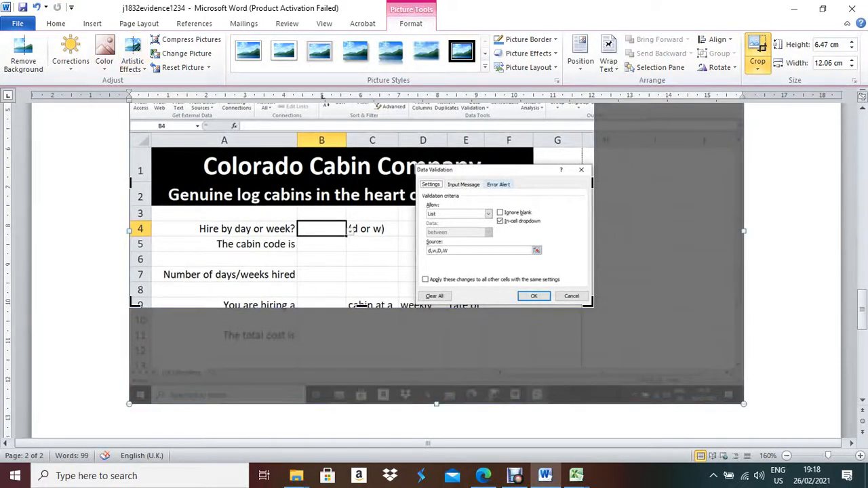
scroll(594, 309, up, 3)
drag(131, 159, 414, 261)
click(183, 137)
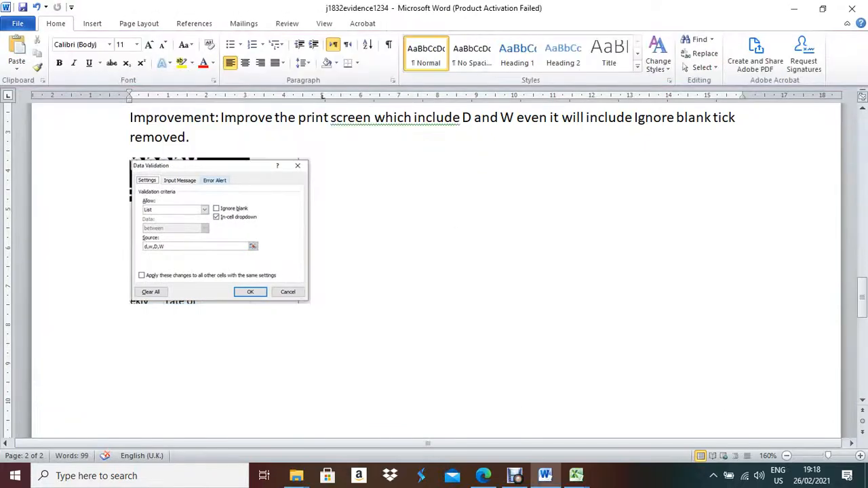
Resize the cropped picture to about 7.97 cm wide and 4.65 cm tall.
click(221, 230)
drag(311, 231, 437, 230)
drag(282, 304, 283, 337)
click(438, 330)
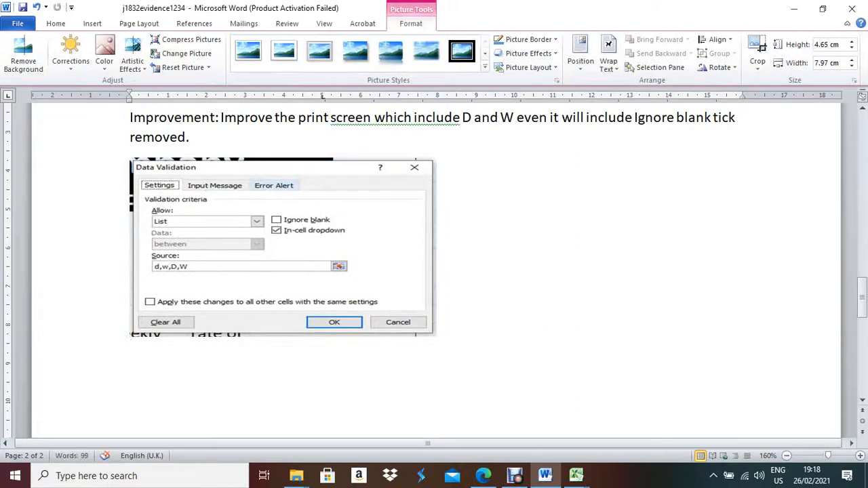
key(Return)
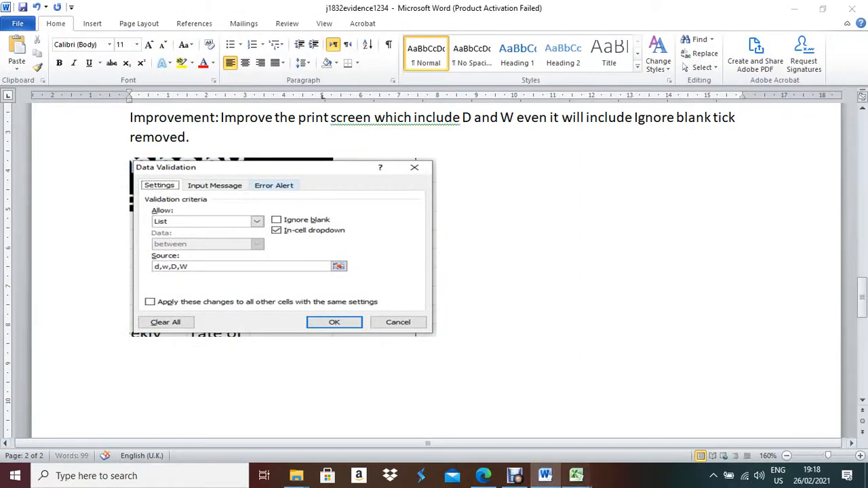
click(765, 407)
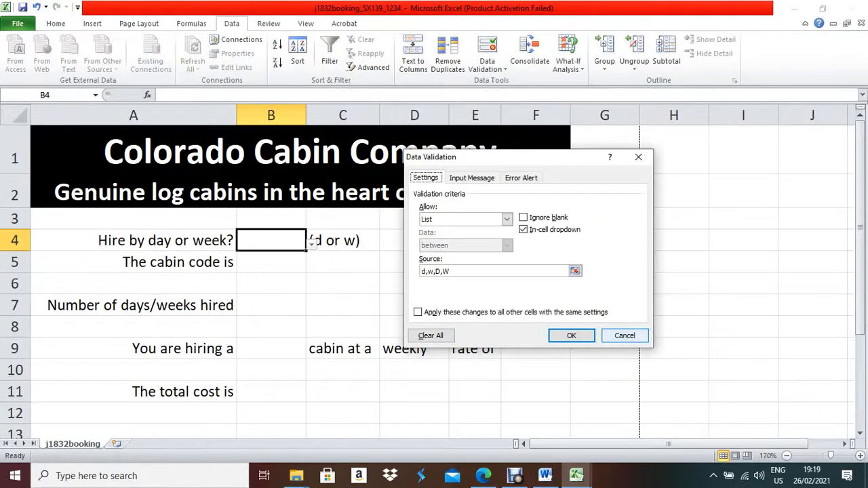
Keep the validation changes, choose D for B4, and show its d/w/D/W list before returning to Word.
click(571, 336)
click(311, 242)
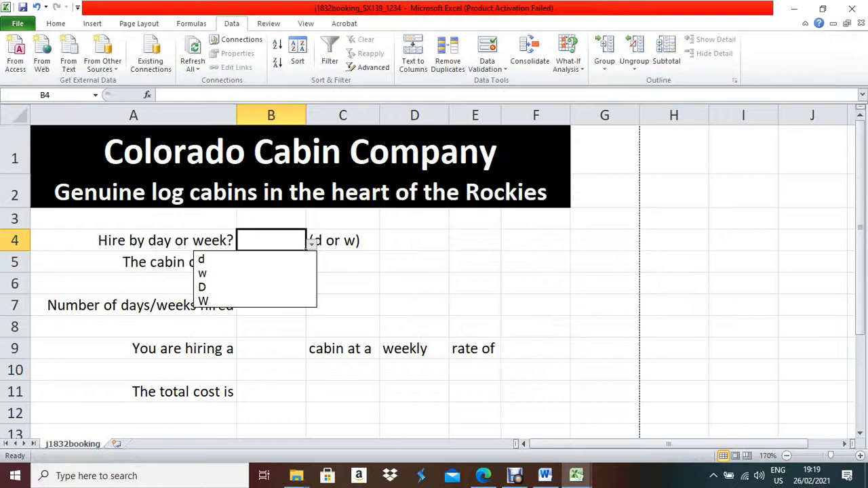
key(Down)
key(Down)
key(Down)
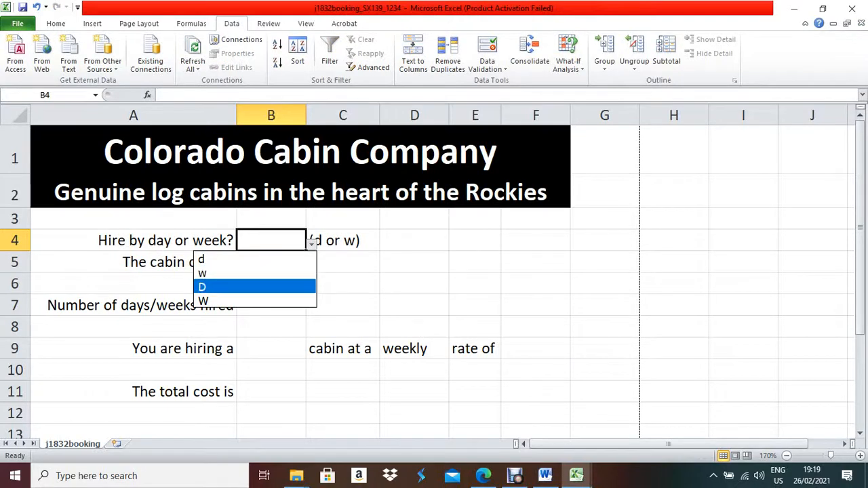
key(Return)
click(311, 242)
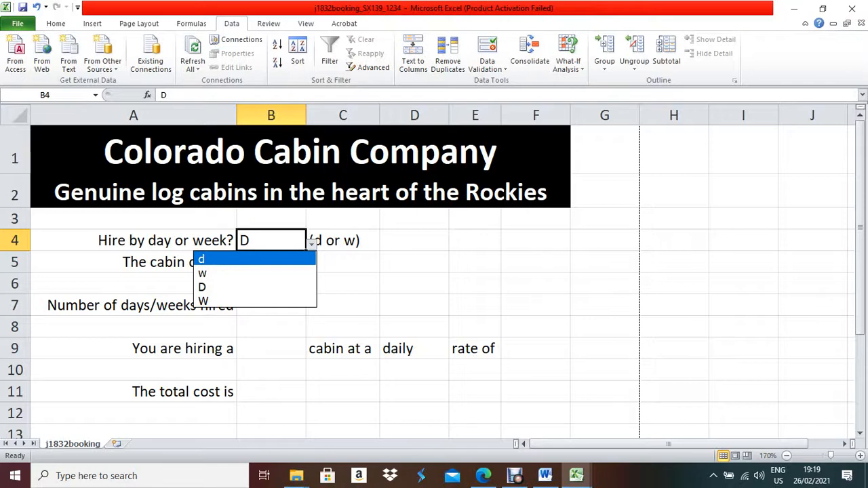
click(545, 475)
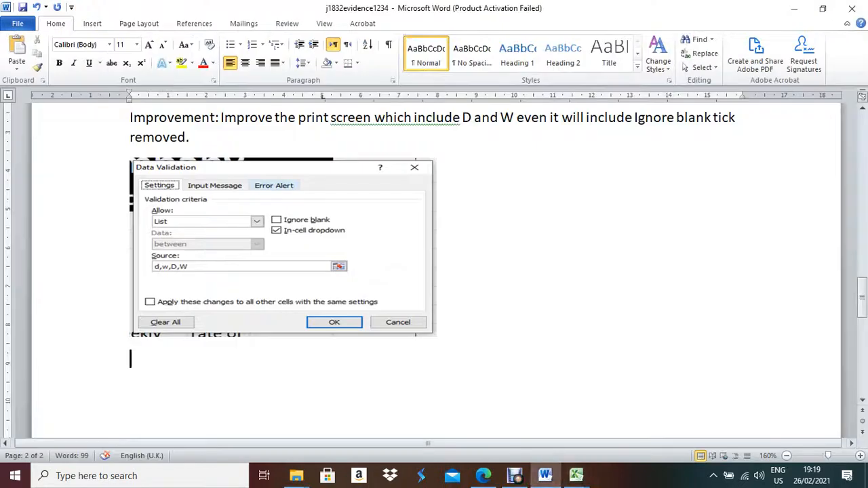
click(436, 330)
key(ctrl+v)
click(475, 252)
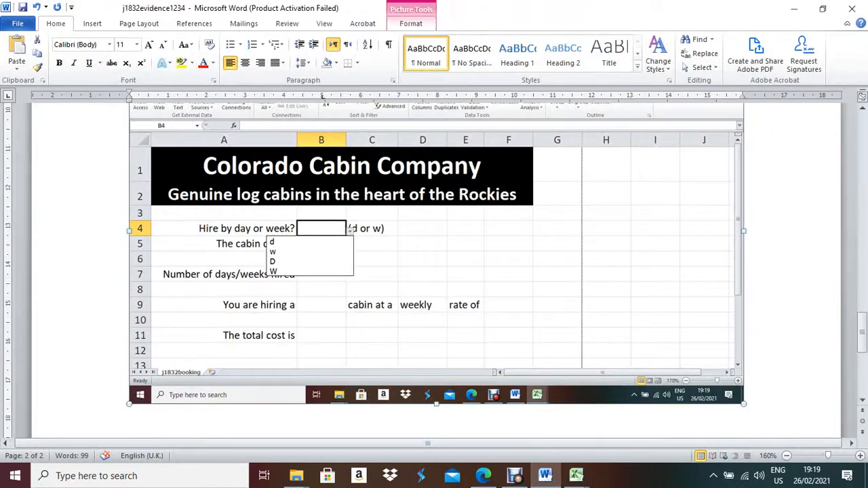
click(411, 24)
click(757, 53)
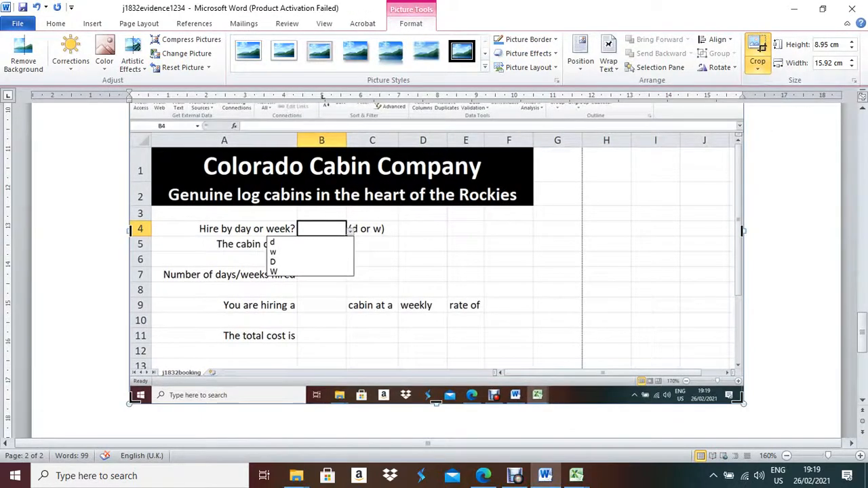
drag(743, 404, 396, 276)
scroll(434, 271, up, 3)
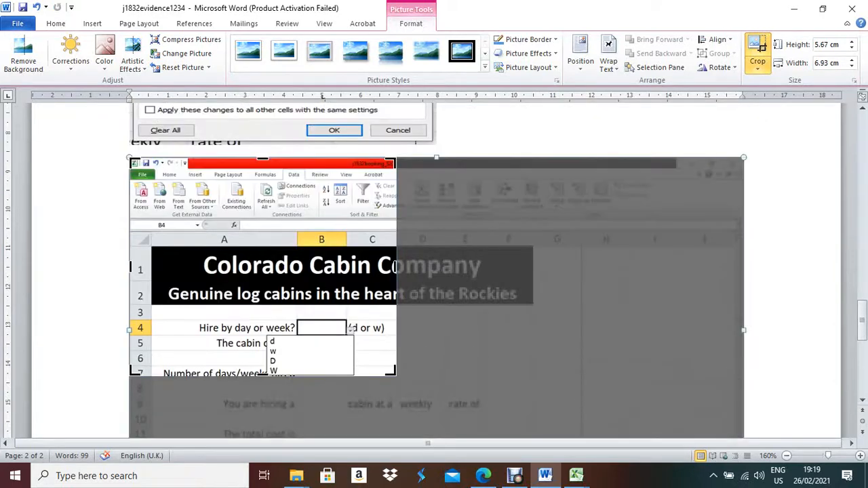
drag(131, 160, 265, 319)
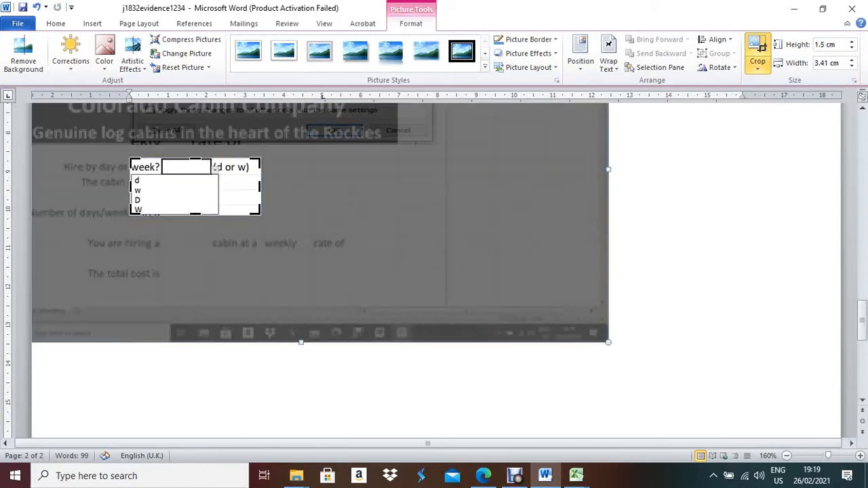
click(306, 285)
click(196, 187)
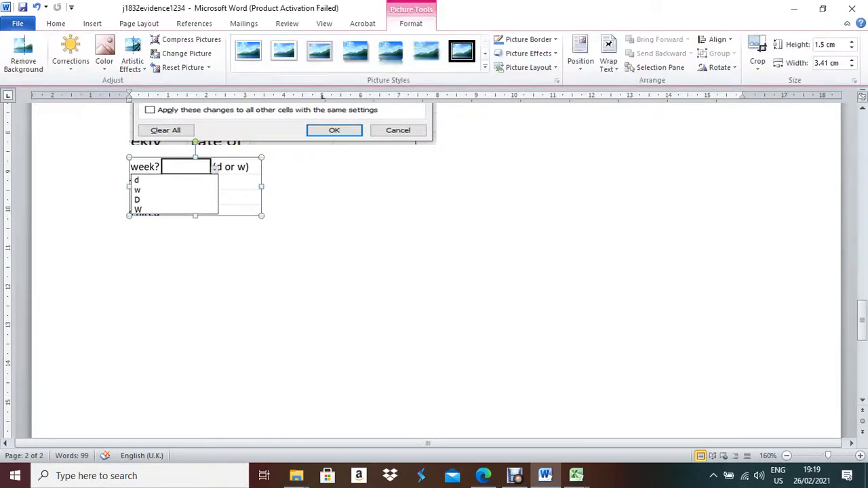
drag(261, 186, 397, 186)
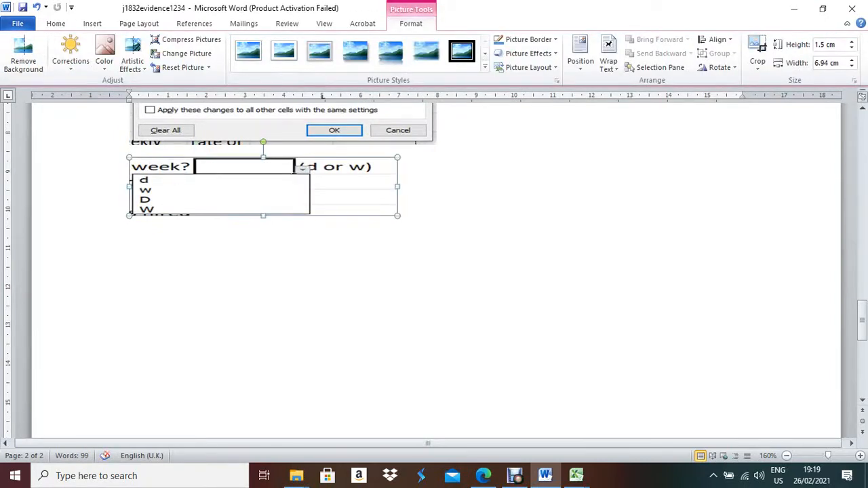
drag(264, 216, 263, 281)
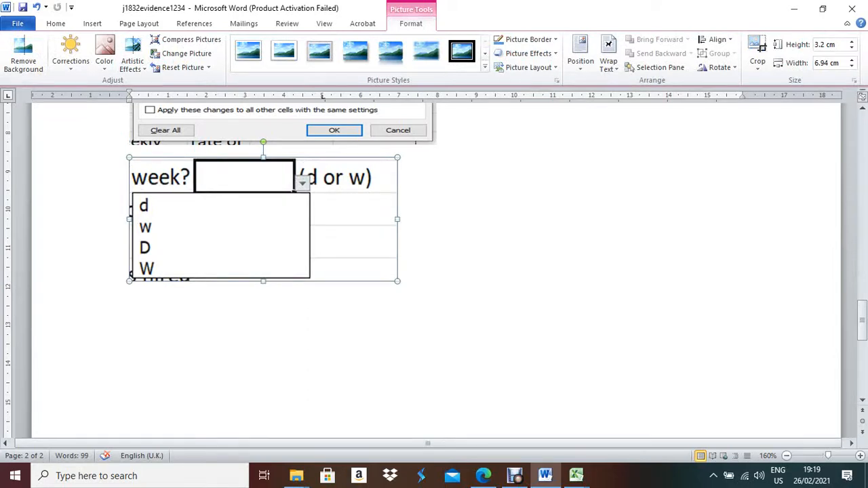
key(Delete)
mouse_move(576, 475)
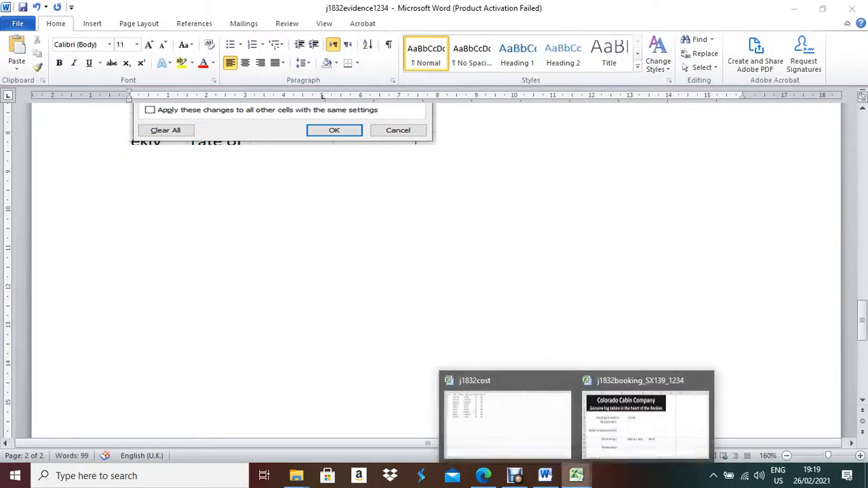
Capture B4's open d/w/D/W list and crop the pasted screenshot down to cell B4.
click(644, 417)
click(311, 245)
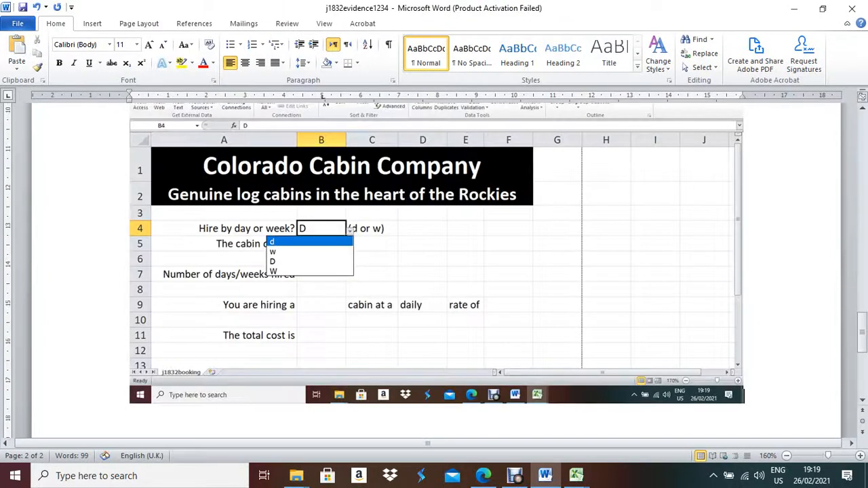
click(436, 272)
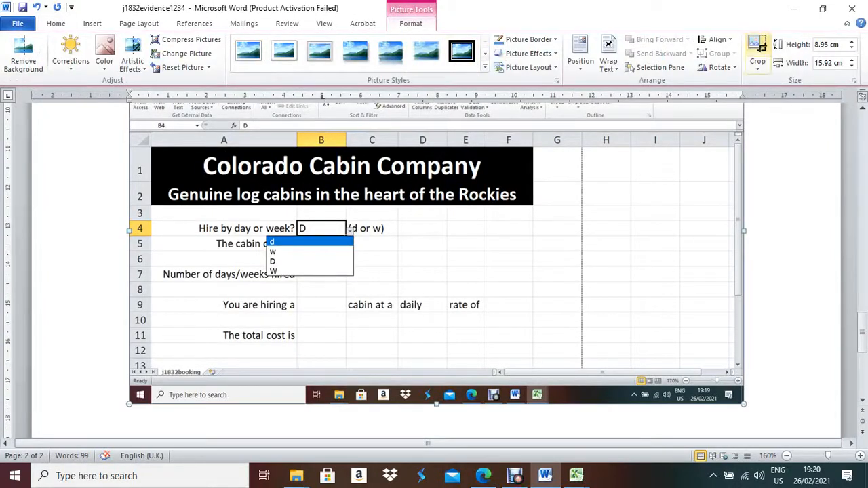
click(758, 51)
drag(743, 403, 387, 280)
scroll(388, 281, up, 3)
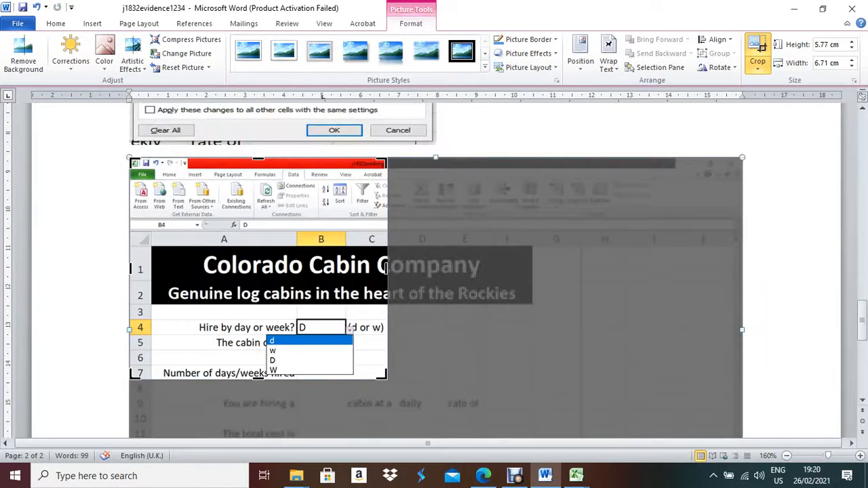
drag(132, 160, 264, 312)
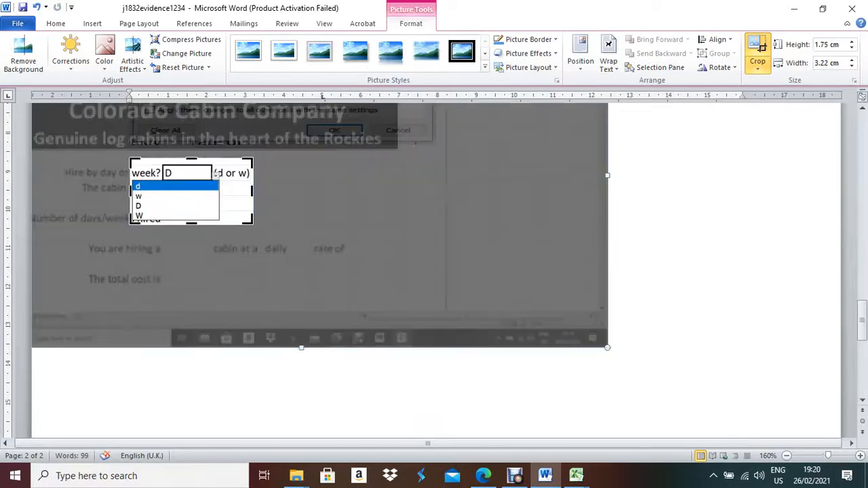
click(380, 391)
Enlarge the cropped picture to about 7.64 cm by 3.58 cm and add a new line below.
click(197, 193)
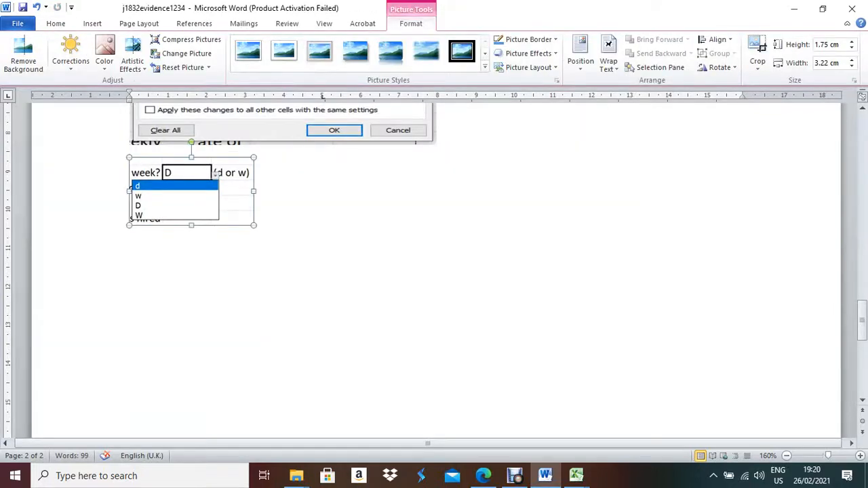
drag(254, 191, 425, 191)
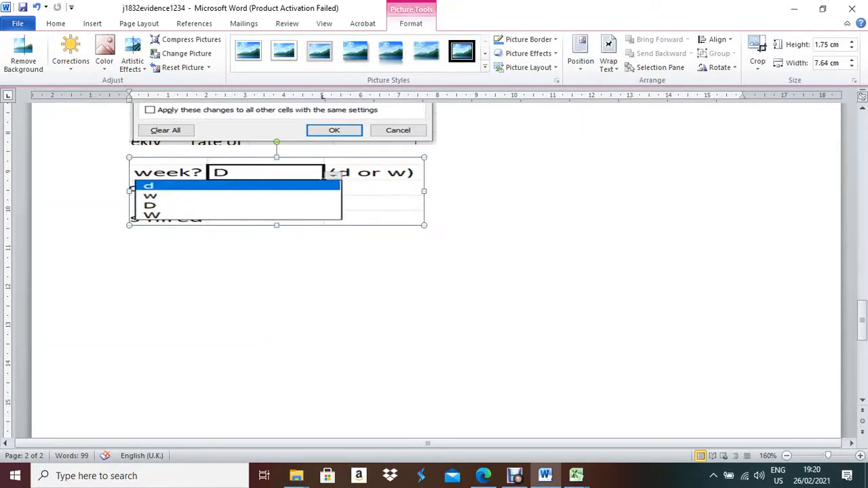
drag(277, 224, 277, 296)
click(448, 271)
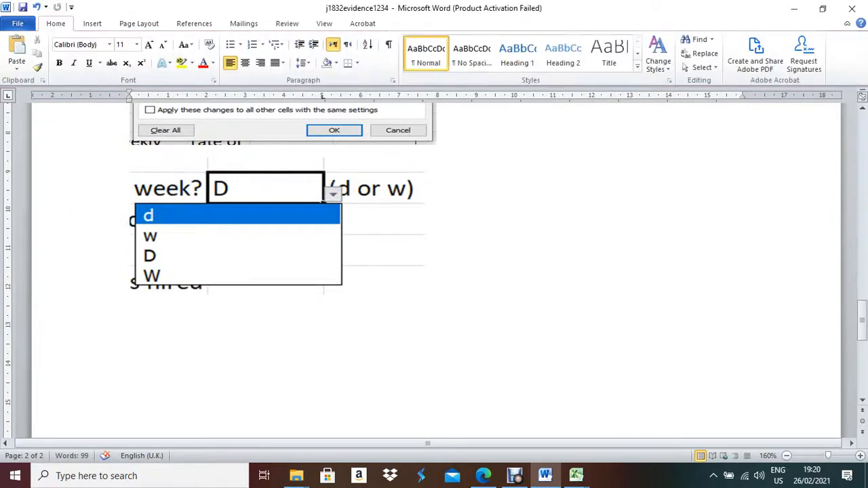
key(Return)
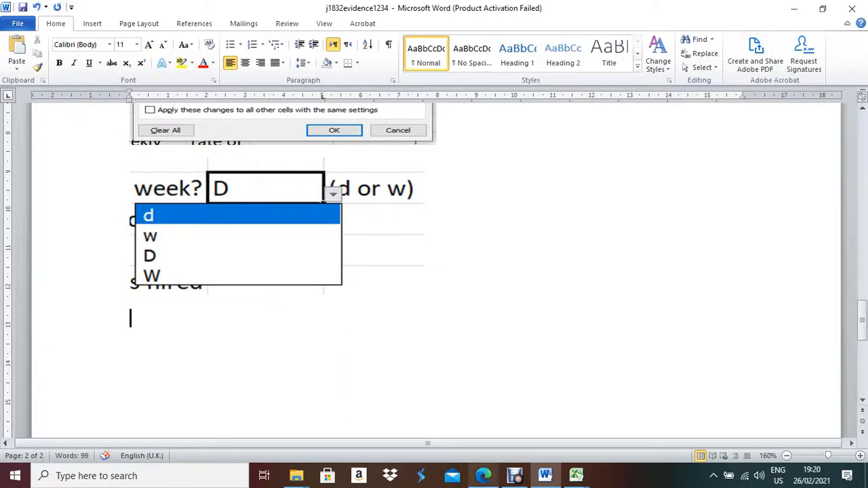
Review the question paper, booking workbook and the pasted B4 dropdown screenshot in the evidence document.
click(484, 476)
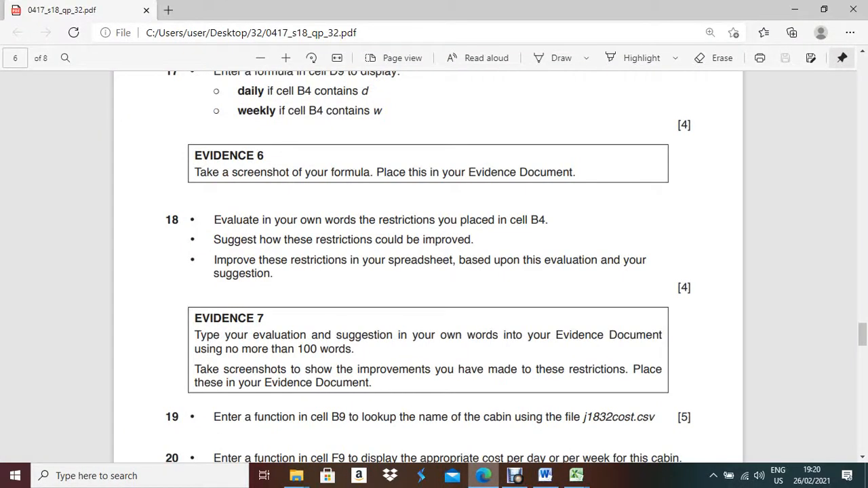
click(483, 476)
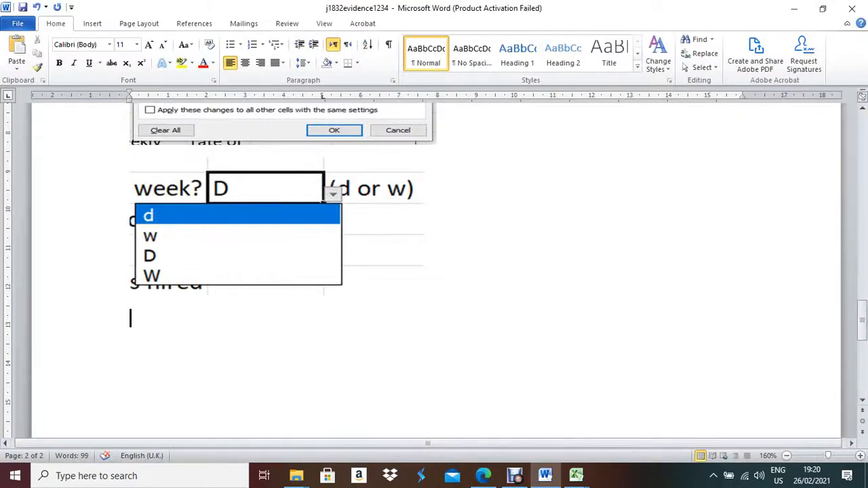
scroll(434, 271, up, 1)
scroll(434, 271, up, 2)
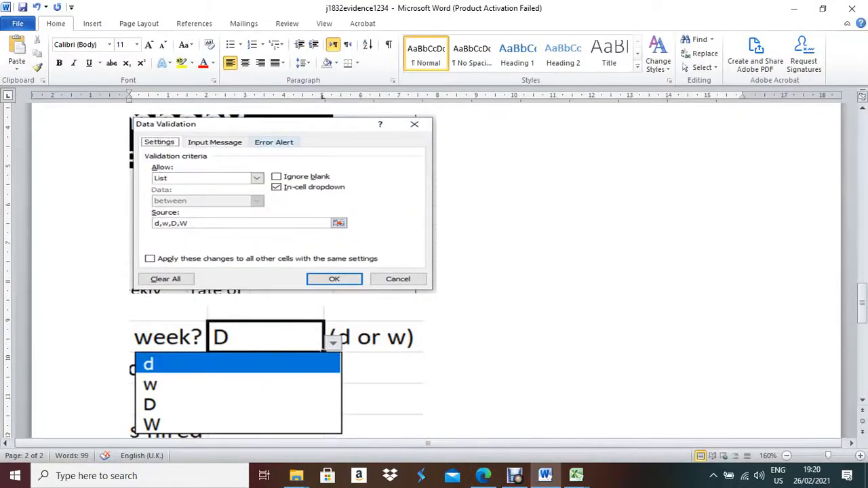
scroll(434, 271, down, 1)
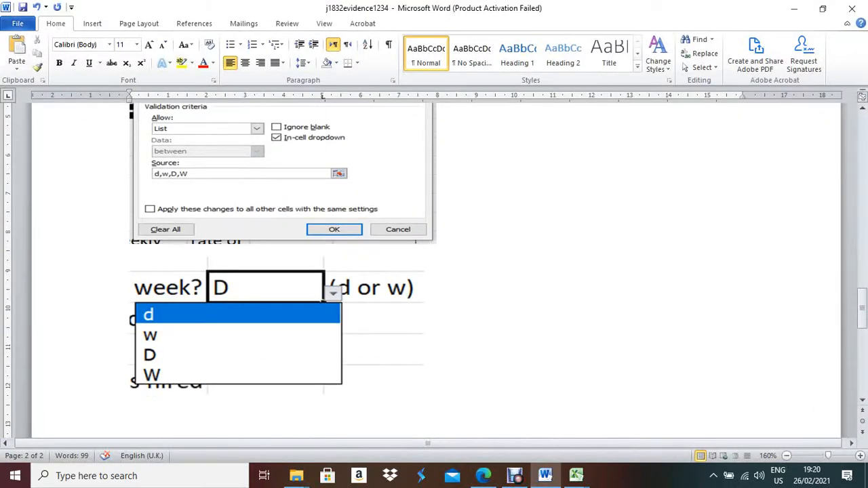
mouse_move(576, 475)
click(783, 434)
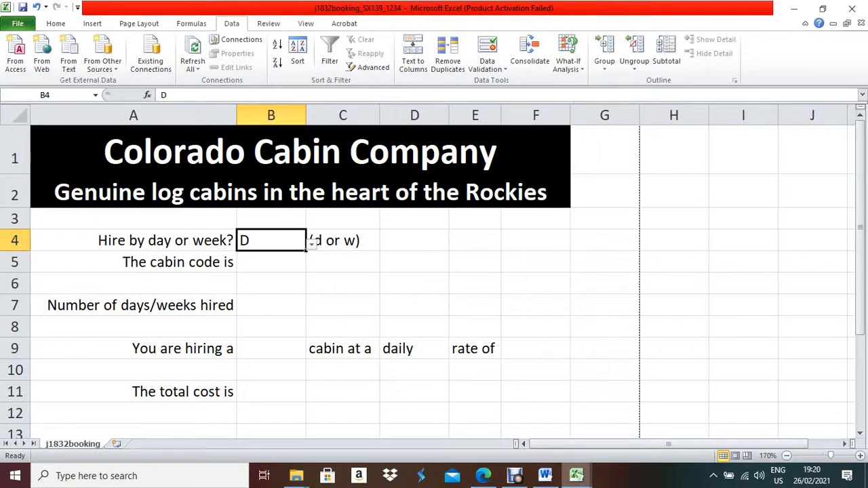
click(546, 476)
click(276, 326)
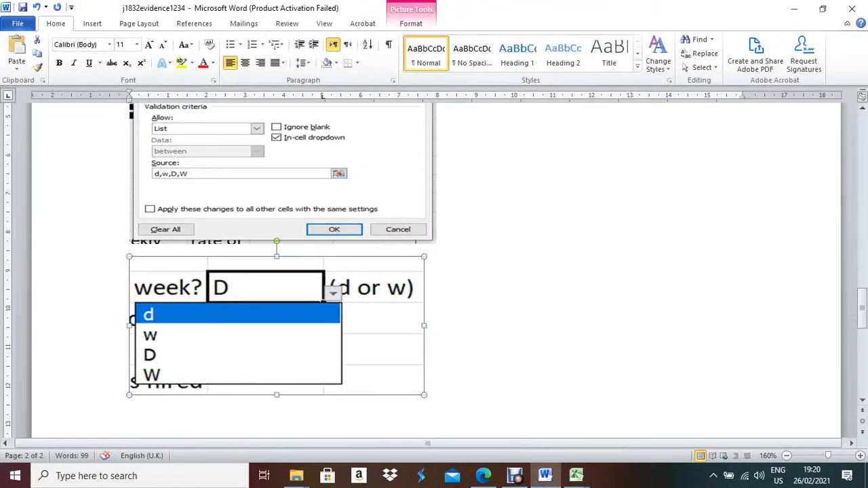
click(425, 390)
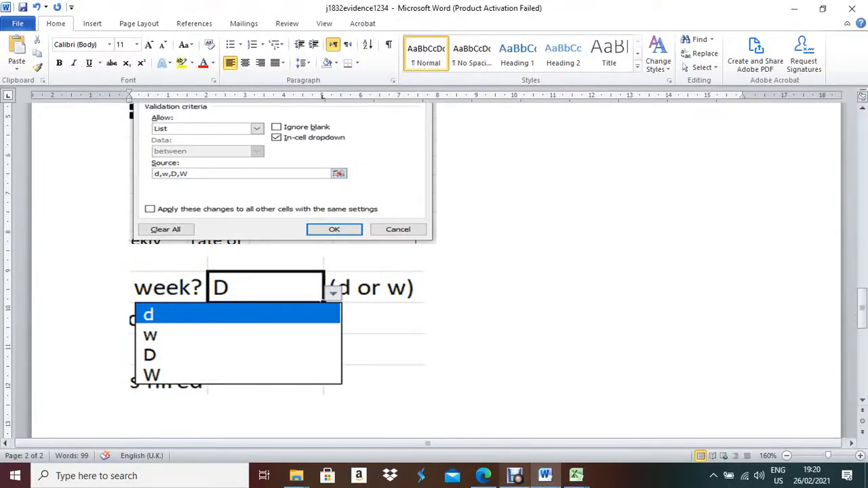
click(483, 475)
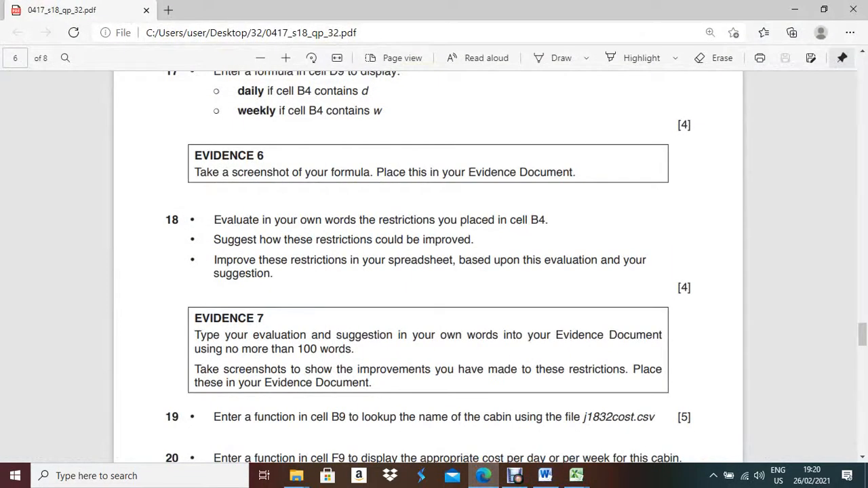
Scroll the question paper to task 19's B9 cabin-name lookup, then return to the booking workbook.
scroll(428, 265, down, 1)
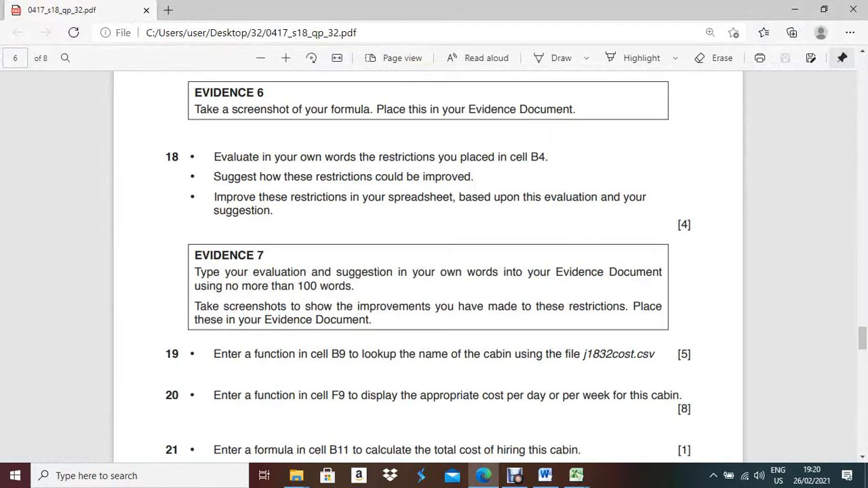
scroll(428, 272, down, 2)
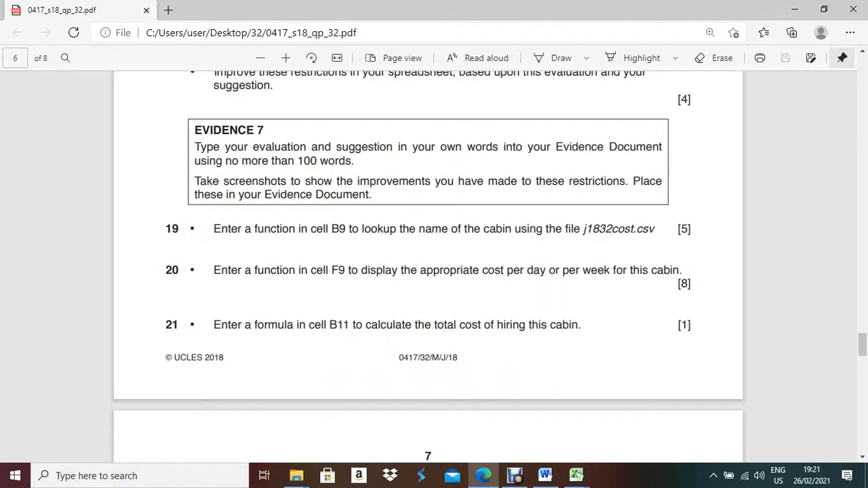
mouse_move(576, 476)
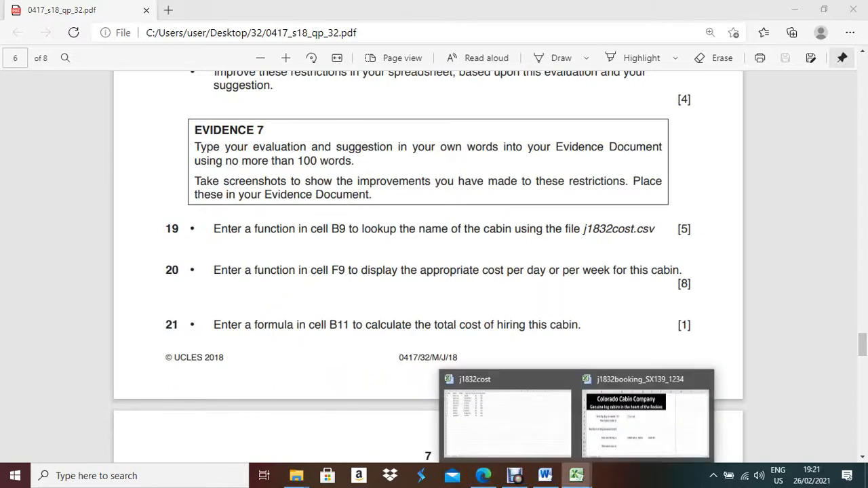
click(654, 440)
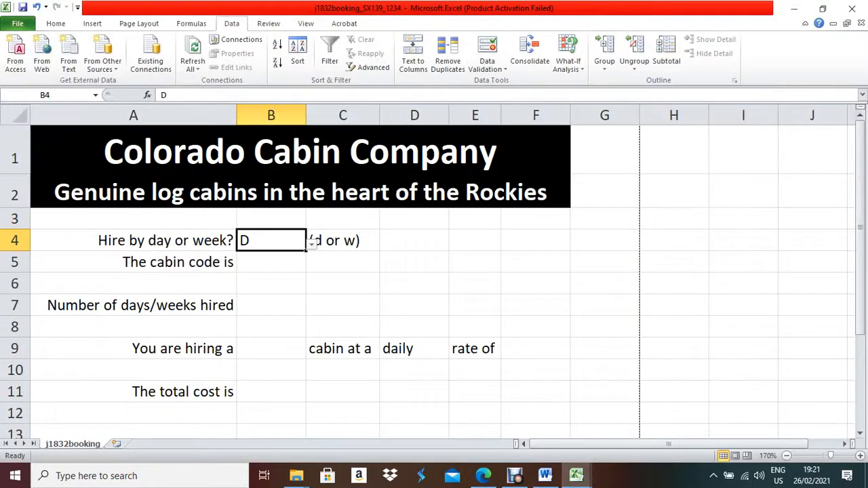
AutoFit the Cabin Type and Name columns in j1832cost, then go back to j1832booking.
click(271, 348)
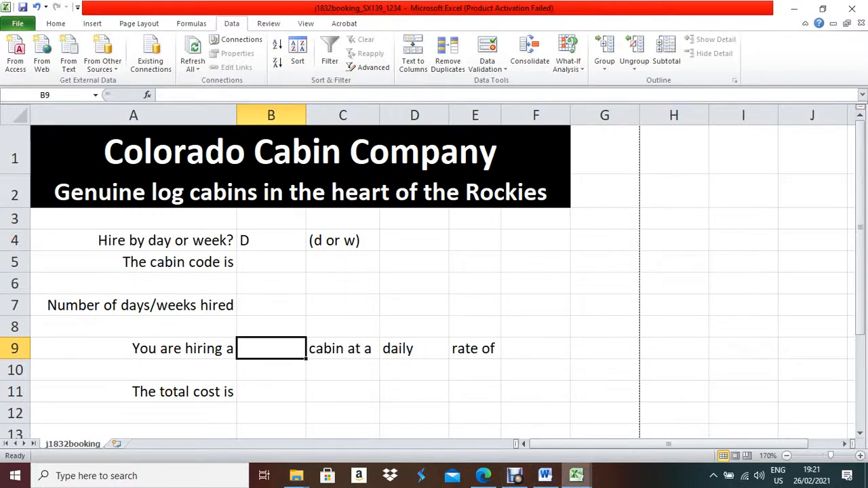
click(577, 476)
click(505, 417)
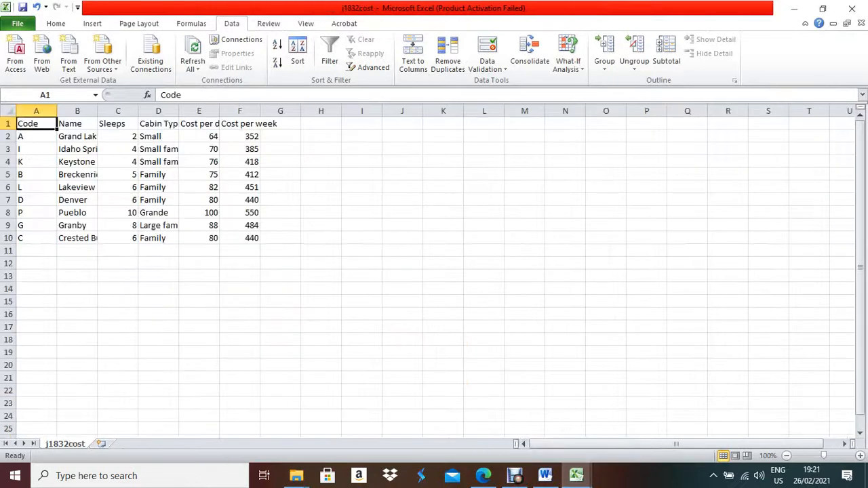
click(159, 136)
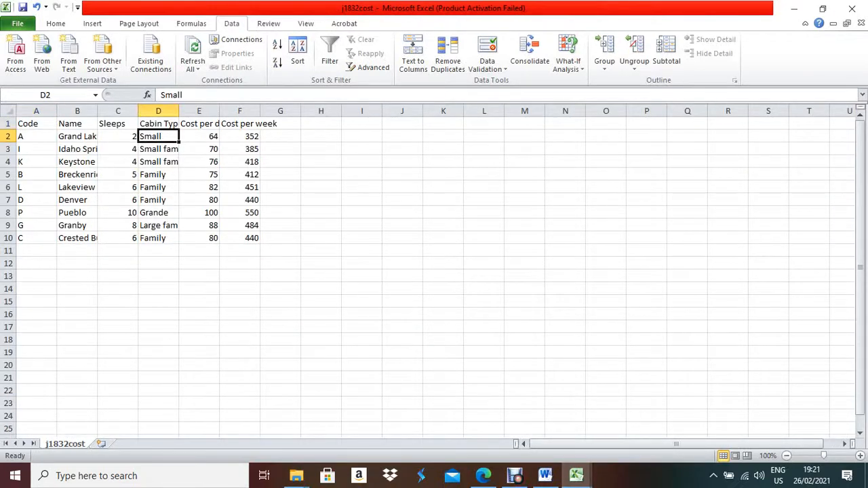
double_click(179, 110)
click(78, 136)
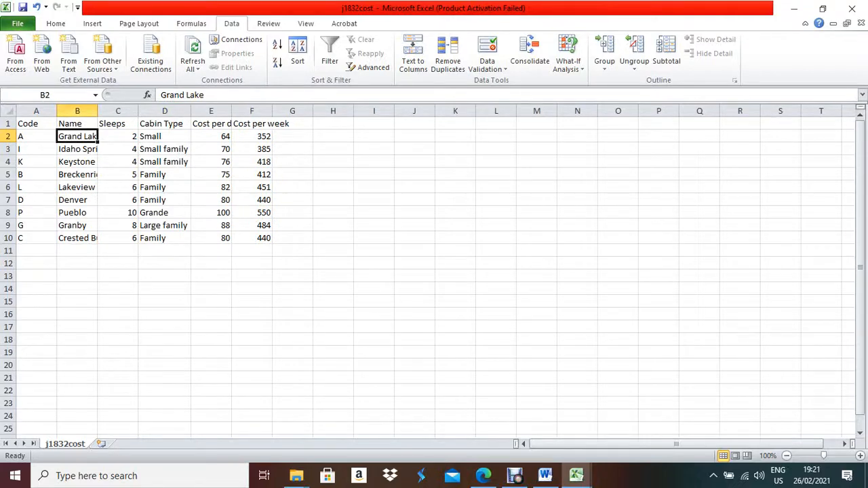
double_click(98, 111)
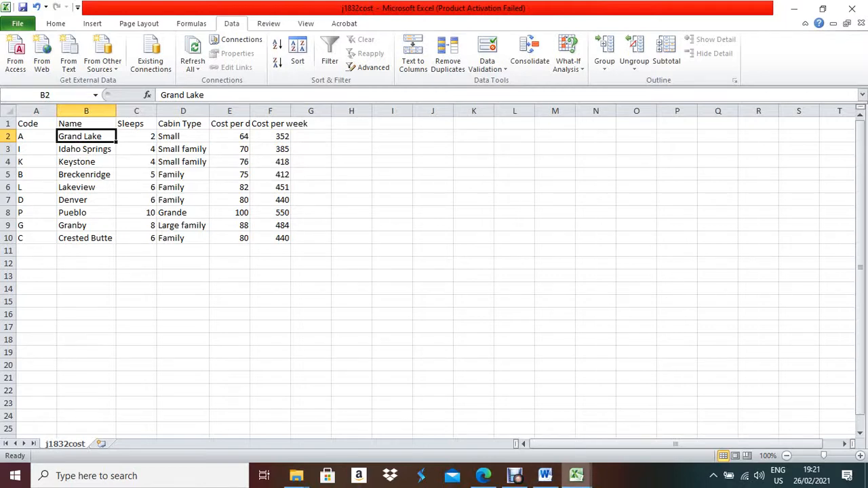
mouse_move(576, 475)
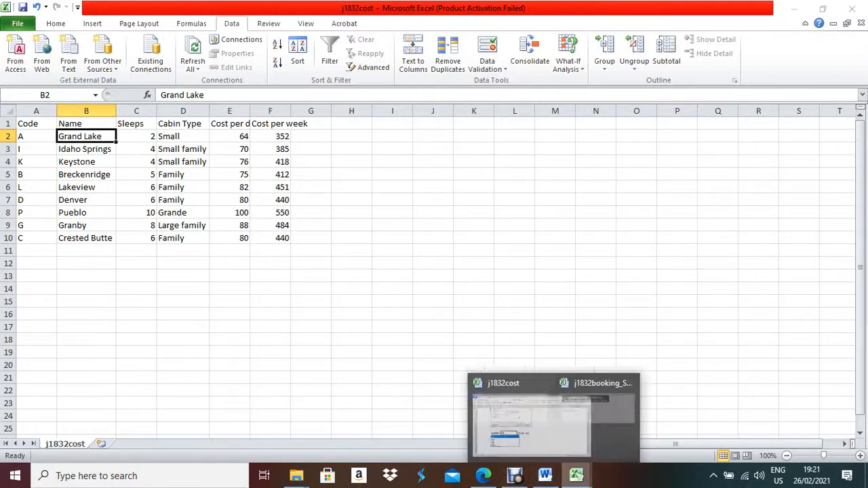
click(637, 426)
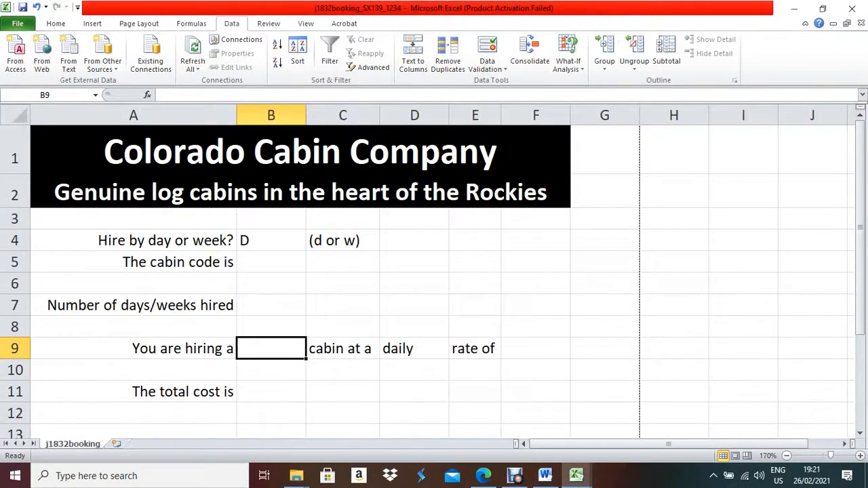
Select B5 and compare the j1832booking sheet with the j1832cost cabin list.
click(271, 262)
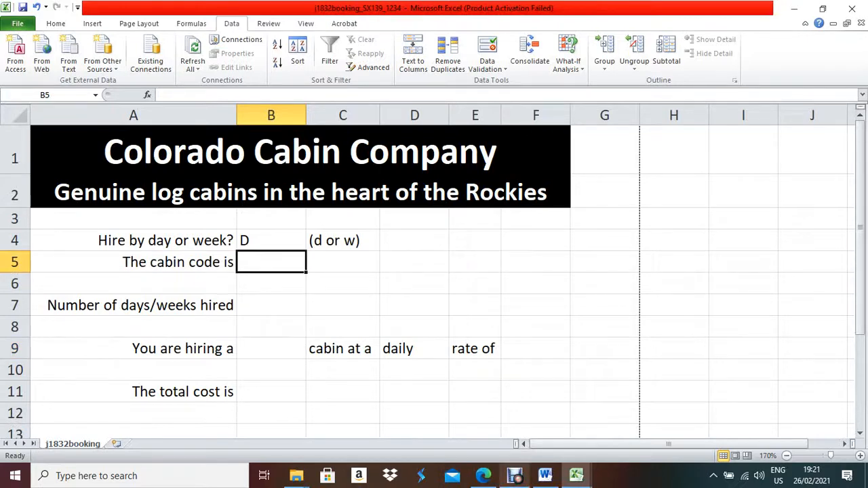
click(576, 476)
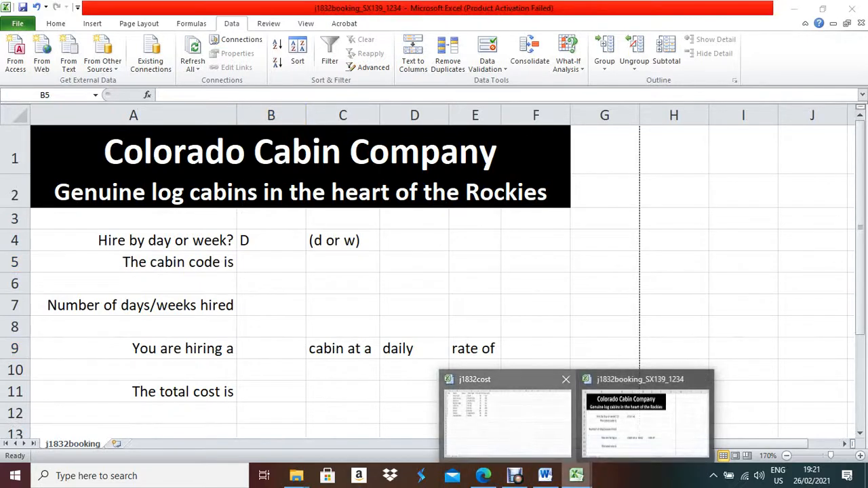
click(507, 417)
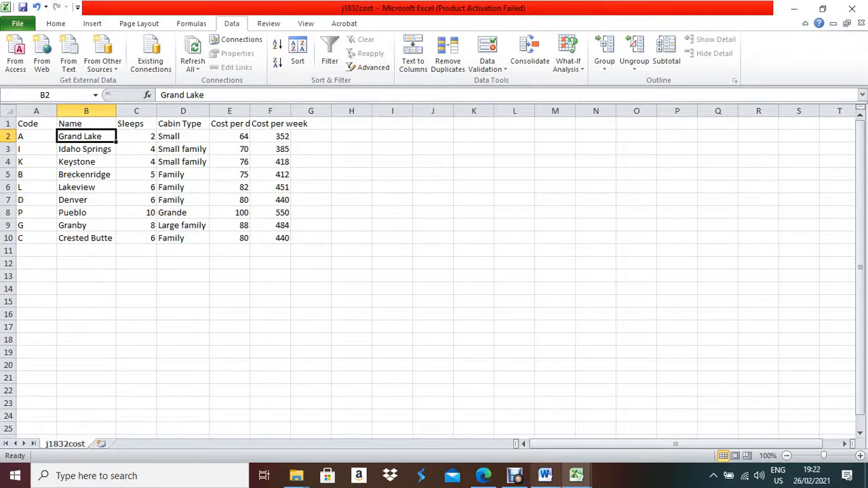
mouse_move(545, 475)
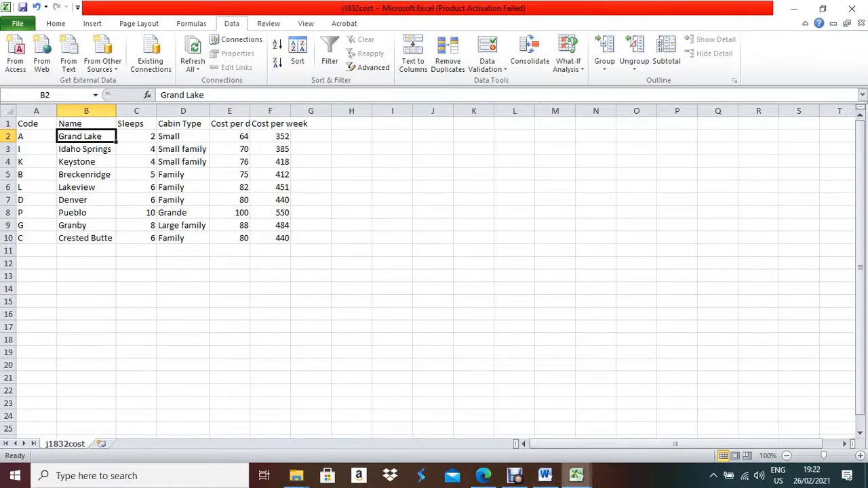
mouse_move(575, 476)
click(645, 420)
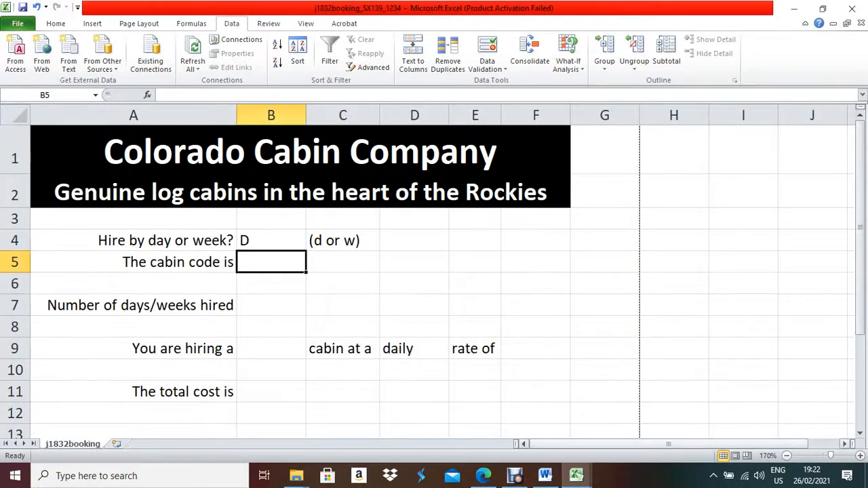
mouse_move(576, 475)
click(502, 420)
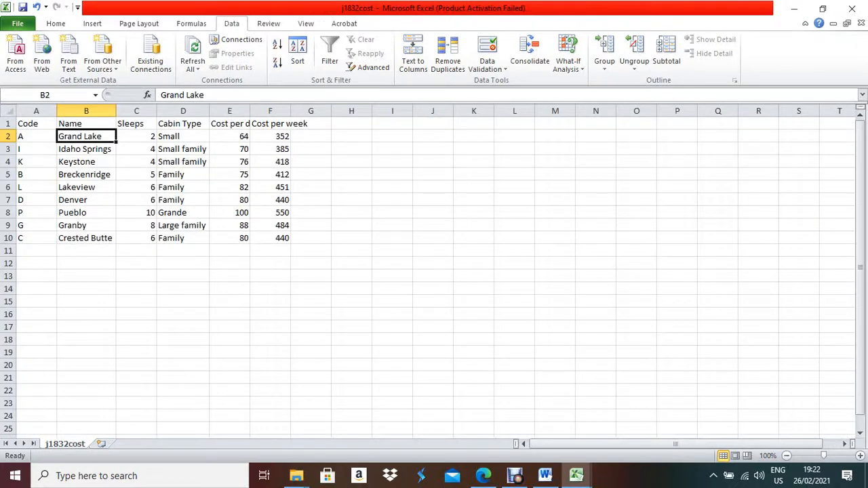
Enter cabin code L in B5 of the booking sheet and move to B9.
click(545, 475)
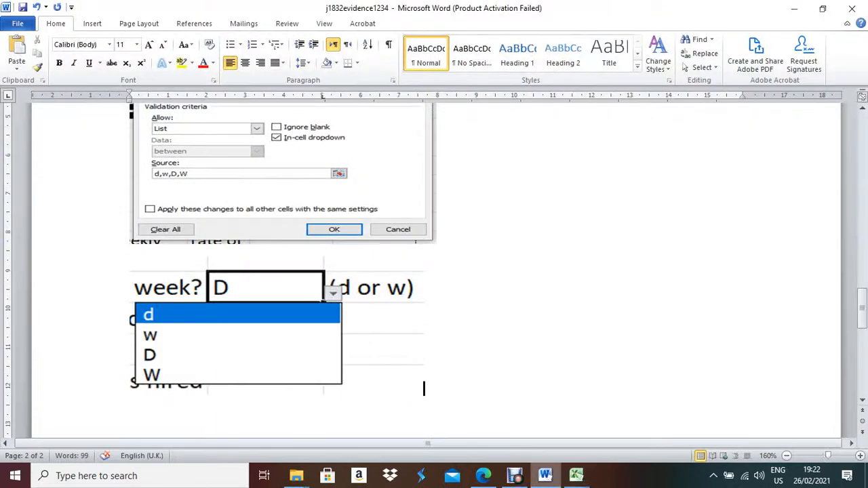
mouse_move(576, 475)
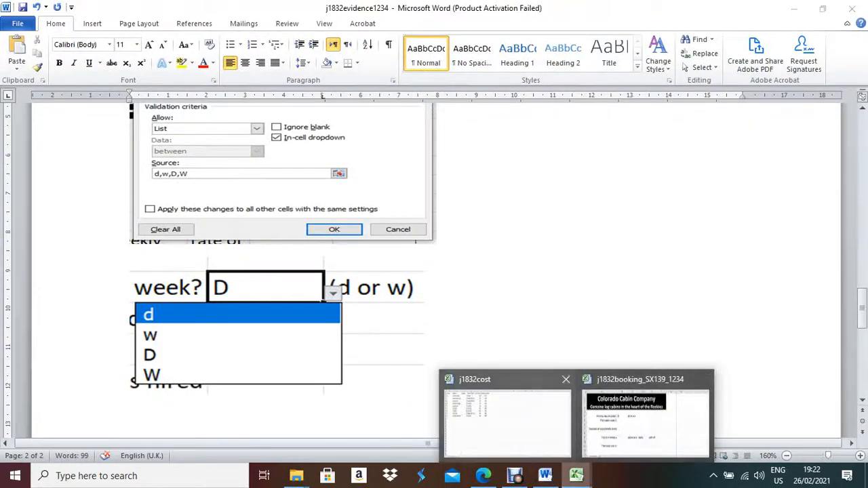
click(645, 418)
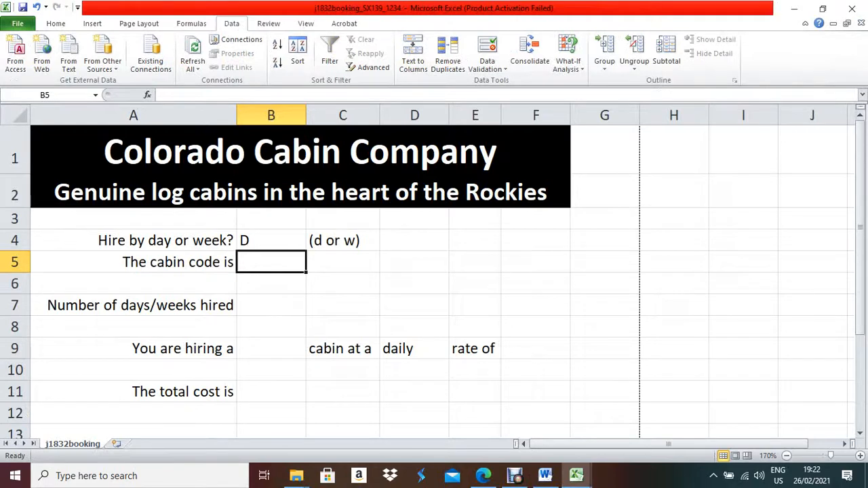
text(L)
click(272, 349)
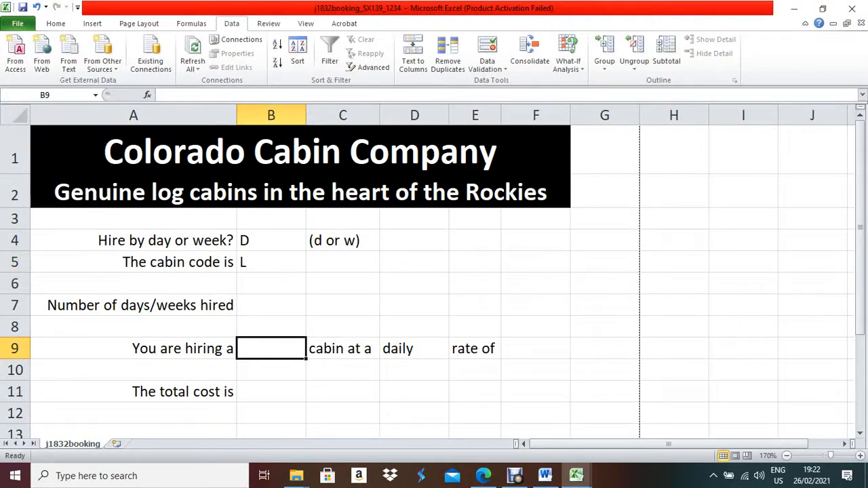
Start a VLOOKUP in B9 using B5 as lookup value and j1832cost $A$2:$B$10 as table.
click(147, 94)
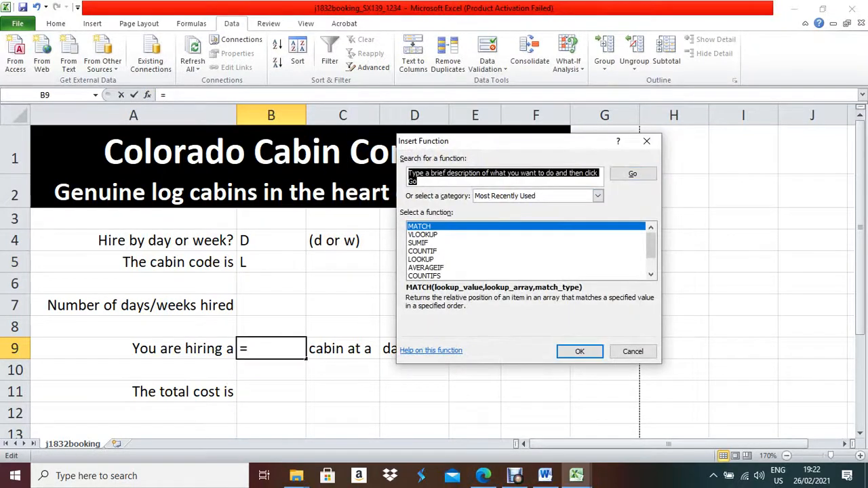
double_click(422, 234)
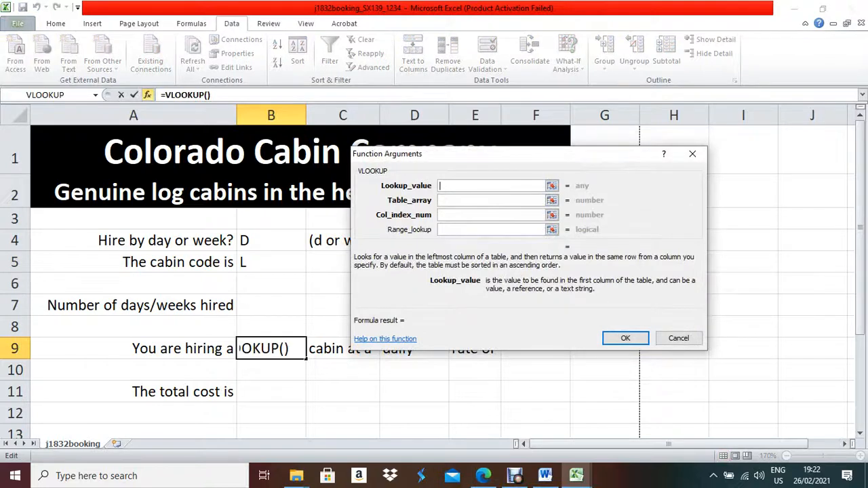
drag(475, 154, 585, 139)
click(270, 262)
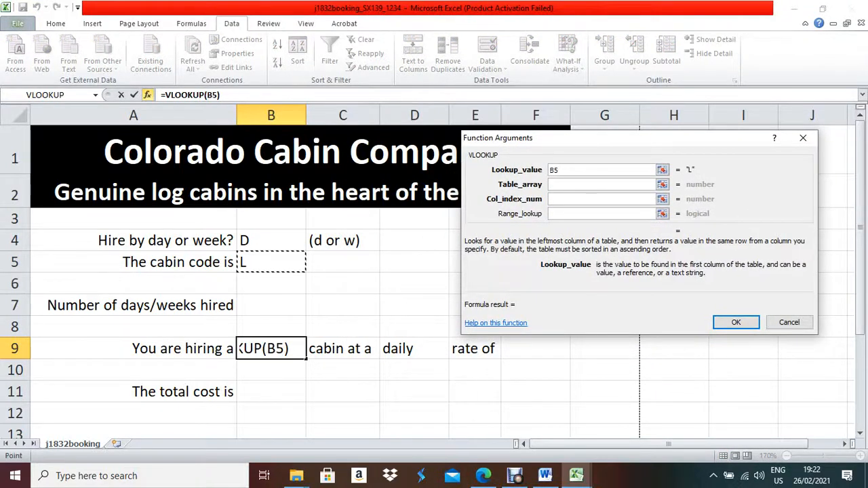
key(Tab)
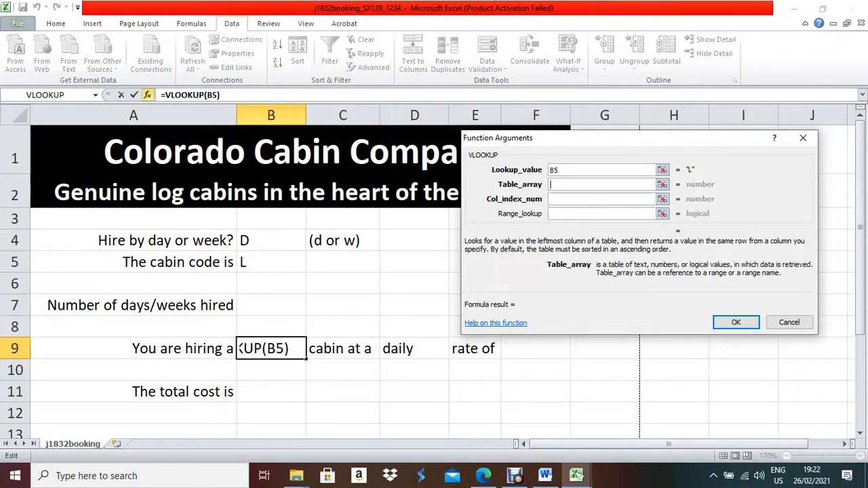
mouse_move(576, 475)
click(528, 415)
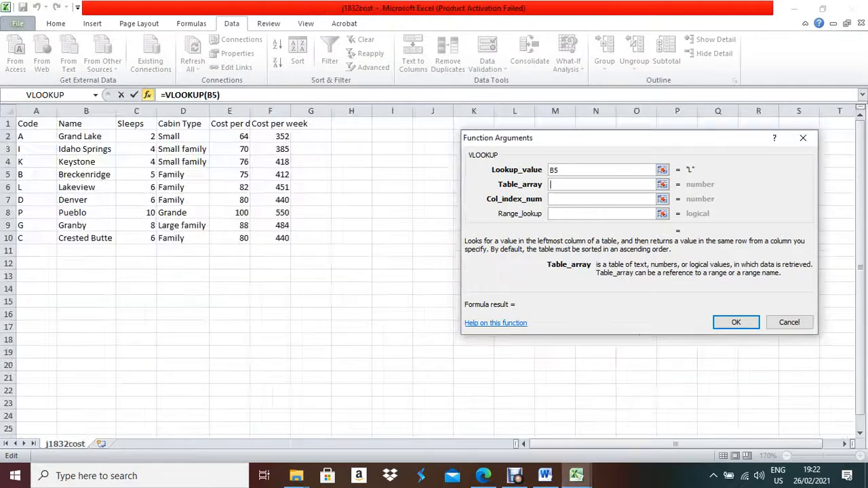
drag(34, 137, 102, 238)
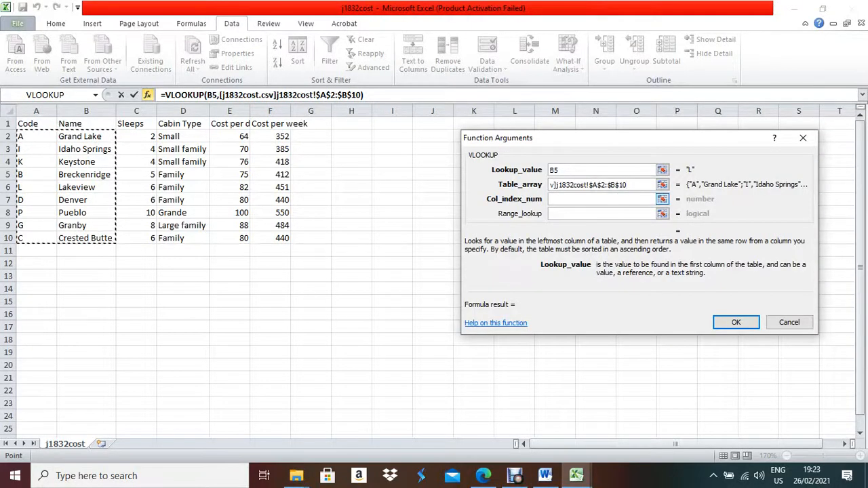
Finish the VLOOKUP with column index 2 and range lookup 0, returning Lakeview.
key(Tab)
text(2)
key(Tab)
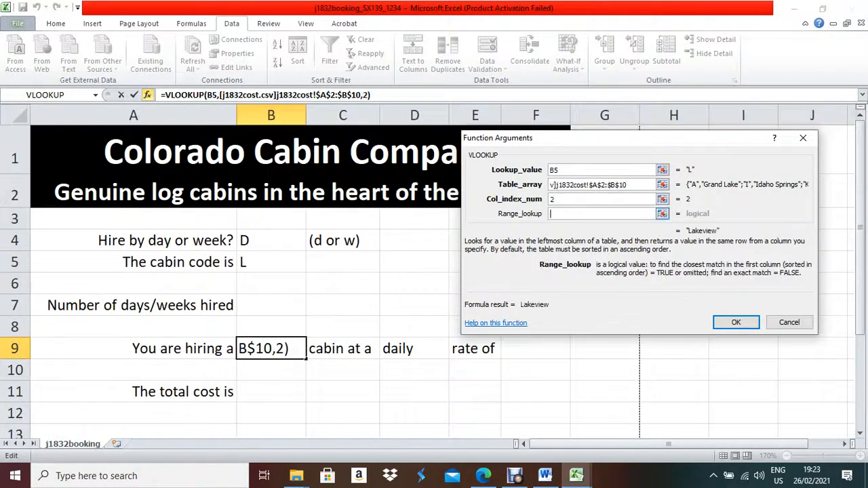
text(0)
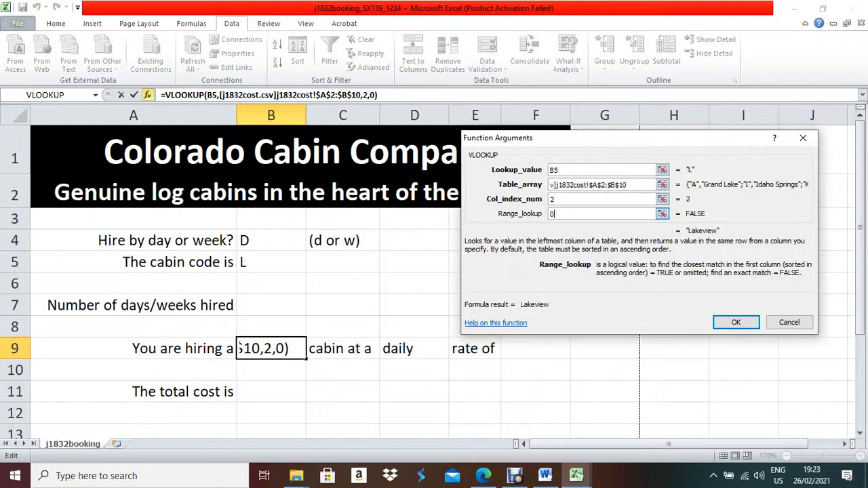
key(Return)
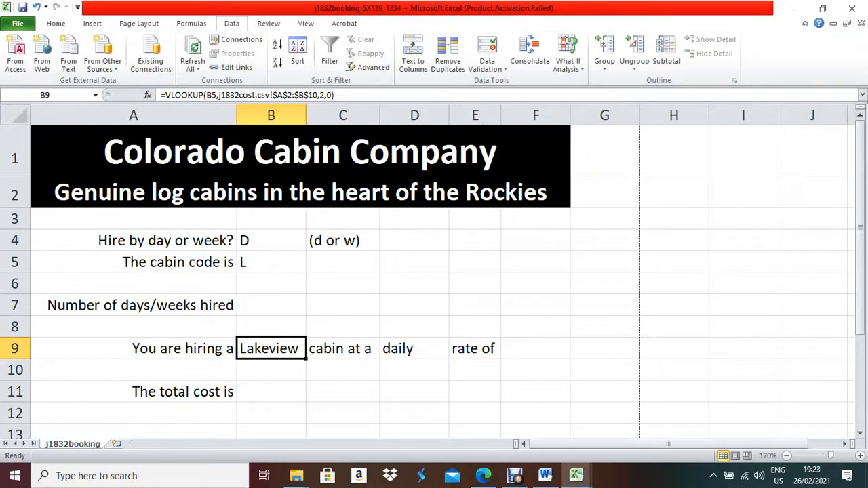
Confirm in j1832cost that code L is Lakeview, then bring up the question paper.
mouse_move(575, 476)
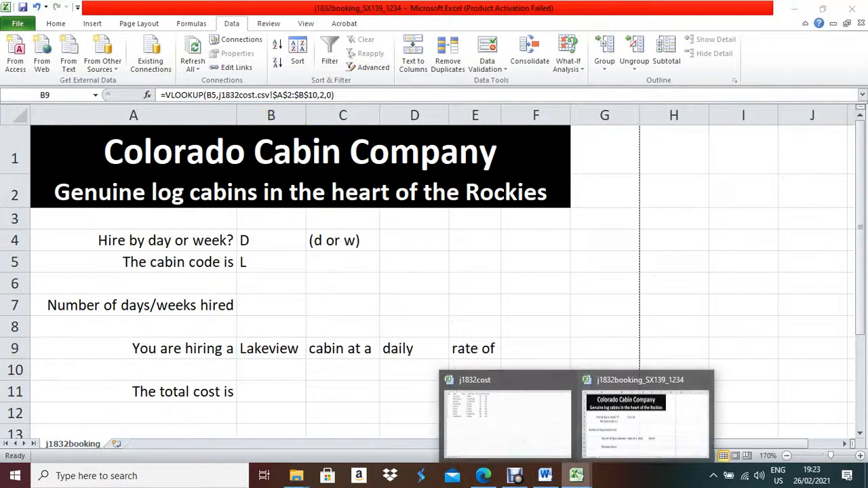
click(507, 417)
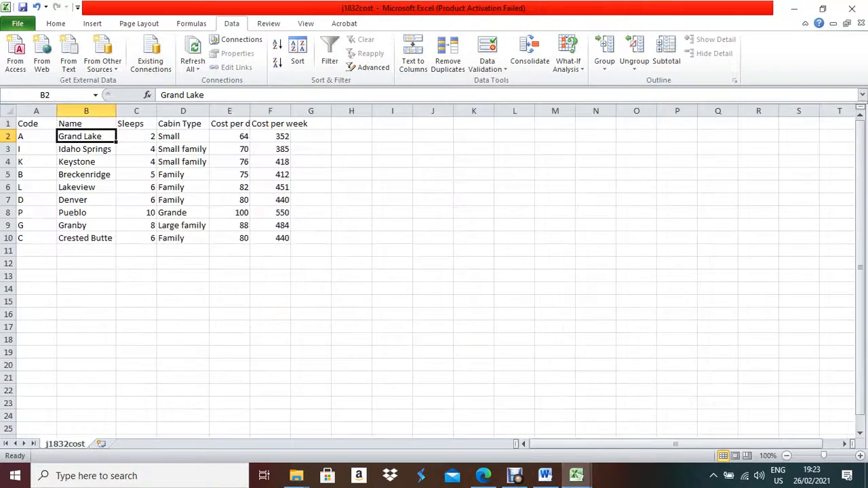
click(86, 187)
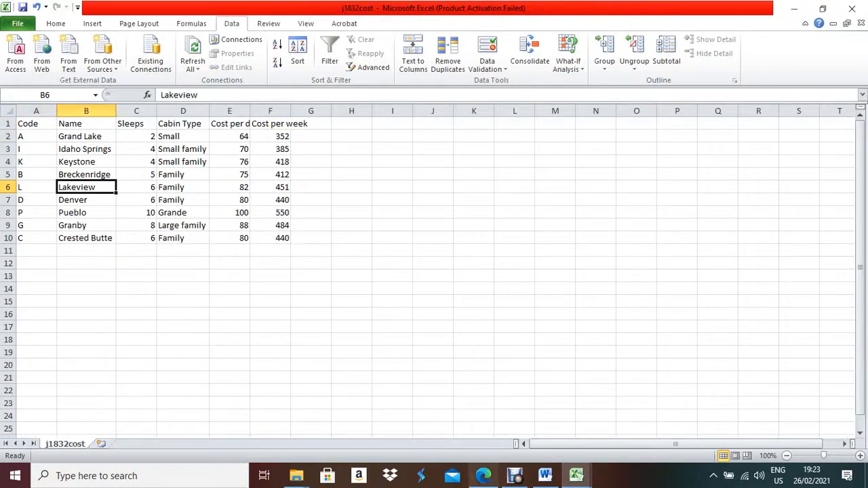
click(484, 475)
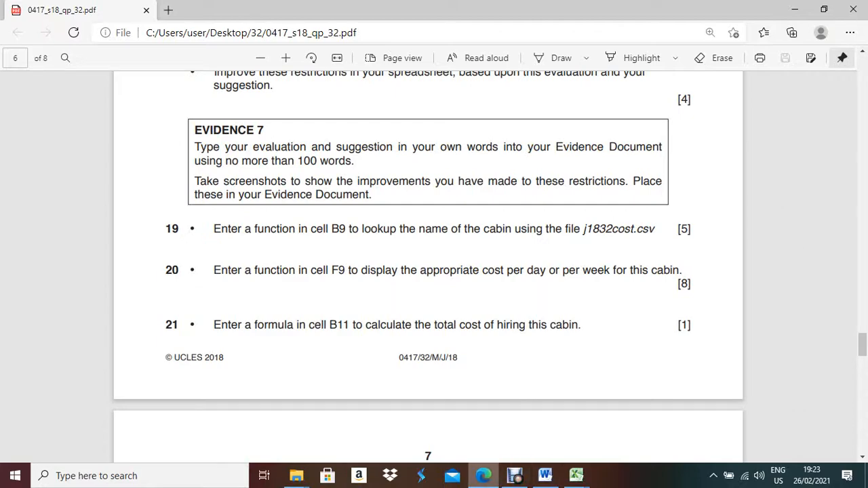
Set the question paper aside and bring the j1832booking workbook back to the front.
click(484, 475)
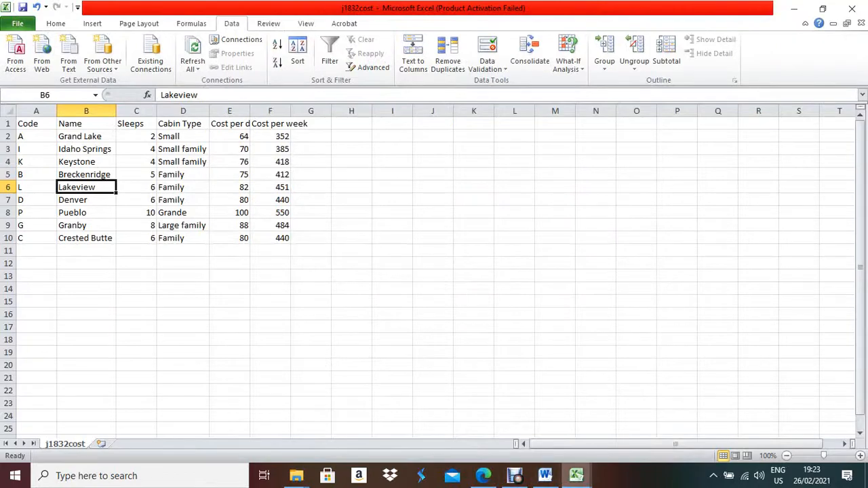
click(483, 475)
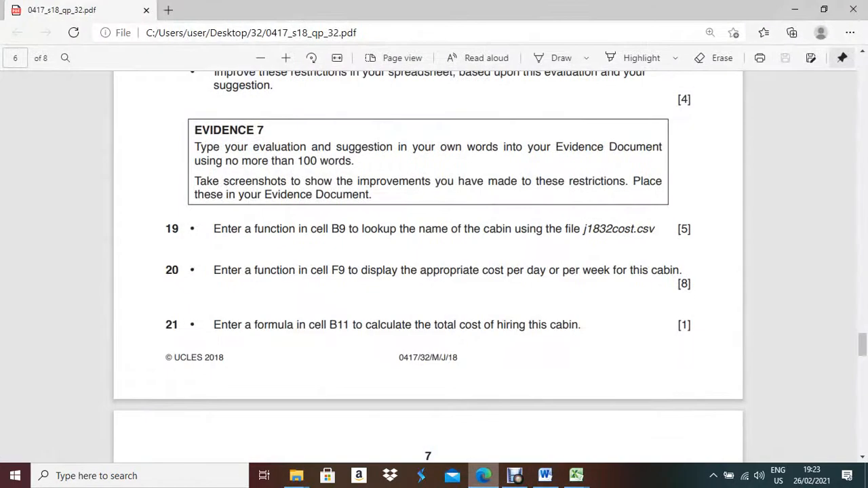
click(484, 475)
click(576, 476)
click(645, 417)
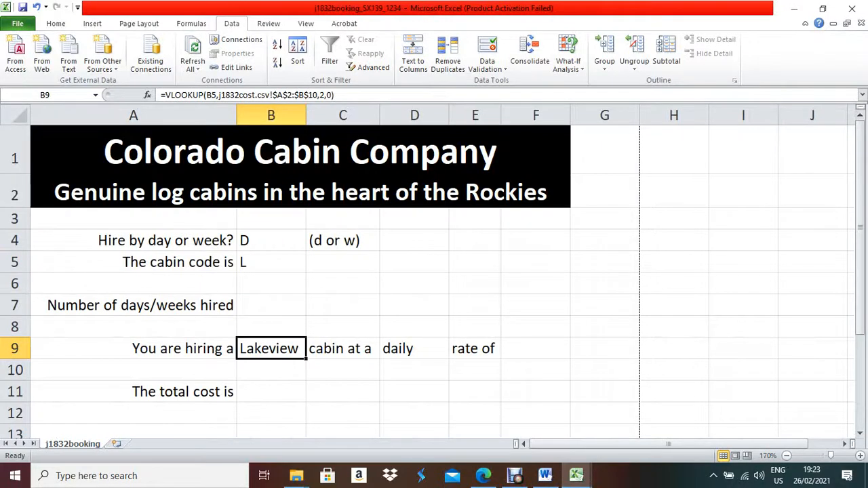
Set the hire type in B4 to lowercase d from its validation list.
click(536, 349)
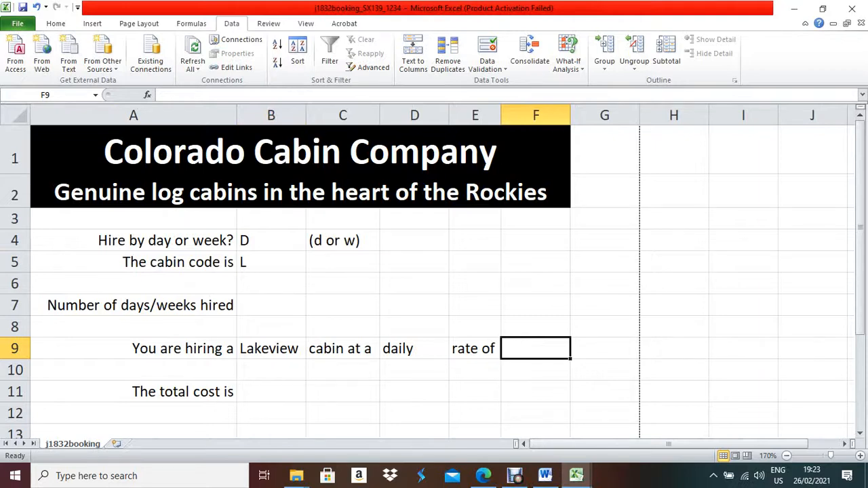
click(271, 240)
click(311, 244)
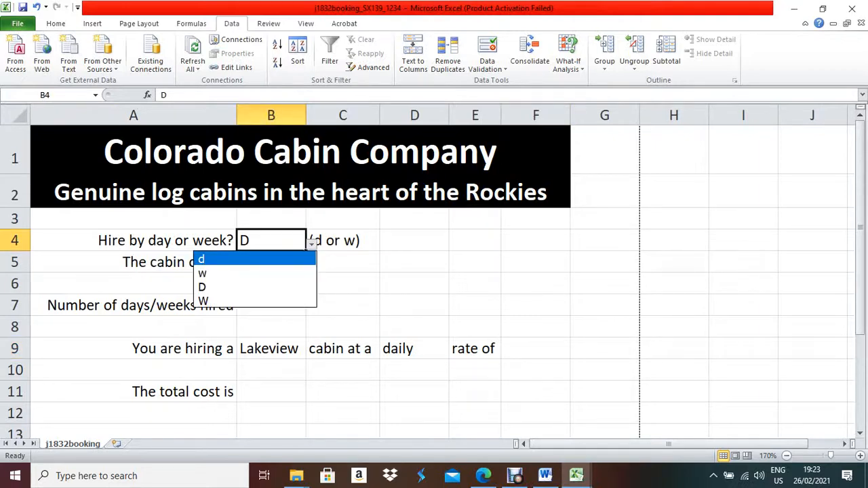
click(255, 259)
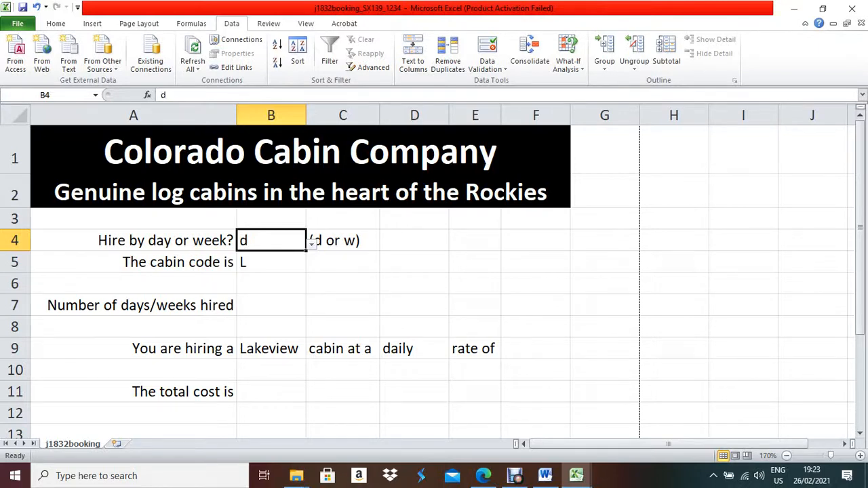
click(536, 348)
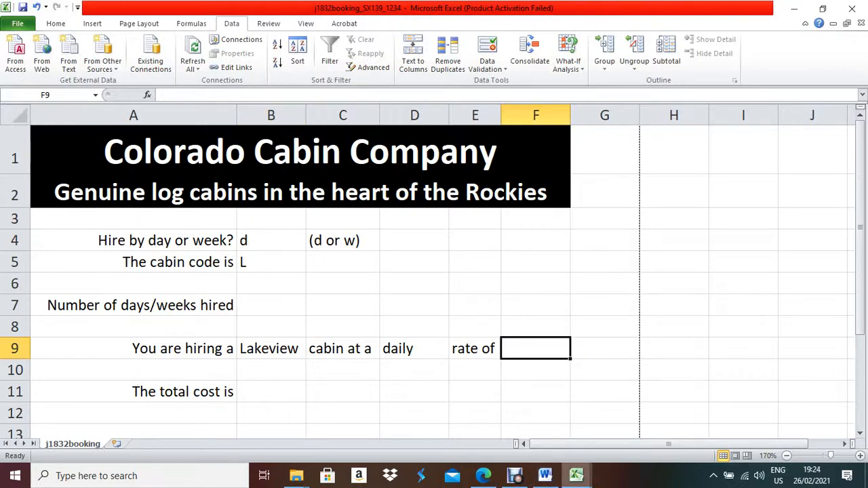
AutoFit every column of the j1832cost sheet, then return to j1832booking.
mouse_move(576, 475)
click(502, 413)
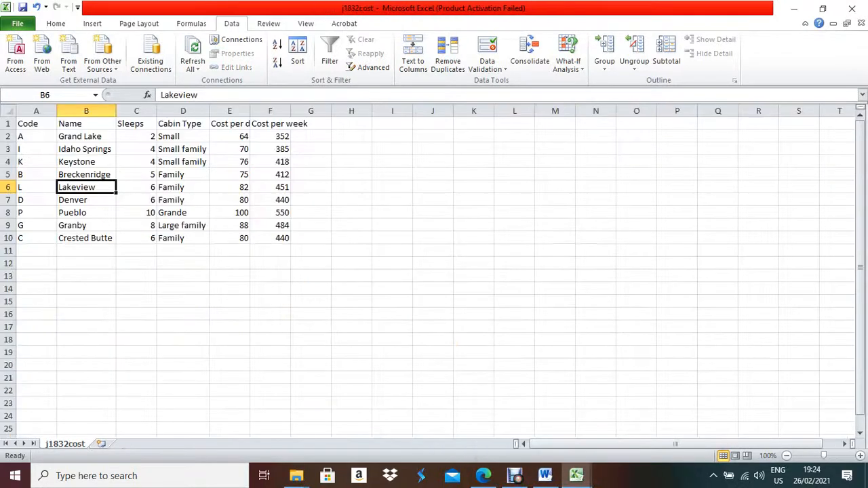
click(8, 111)
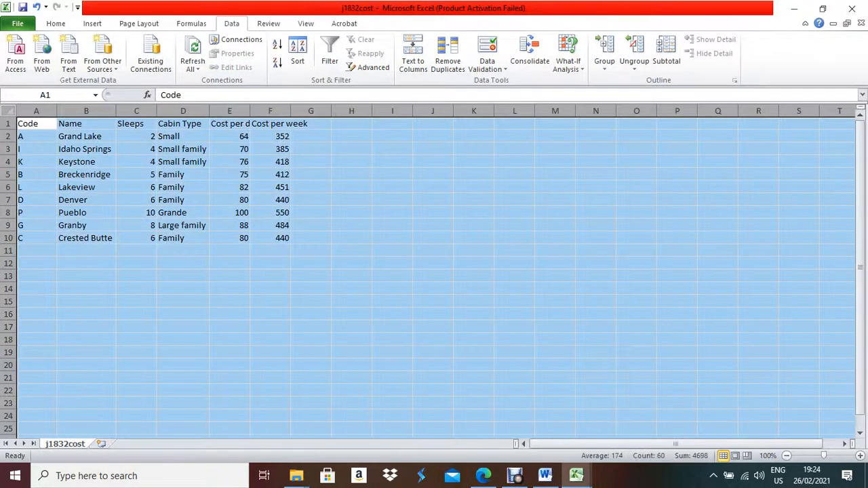
double_click(57, 110)
click(210, 123)
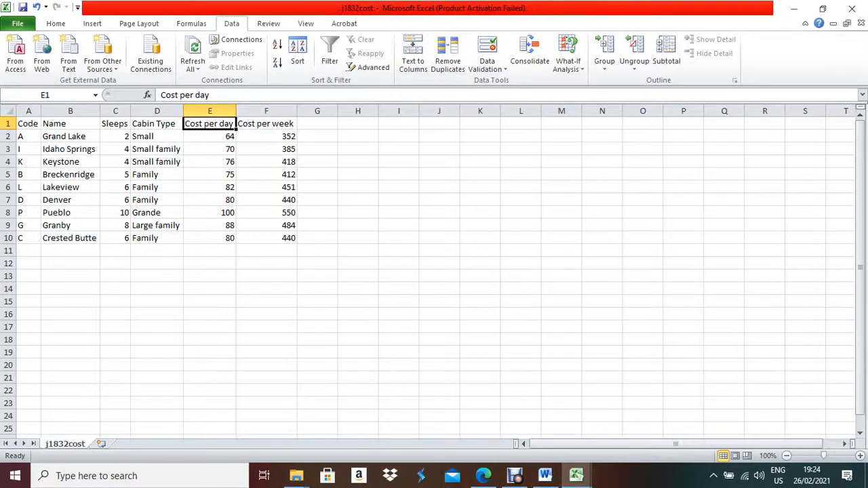
click(576, 475)
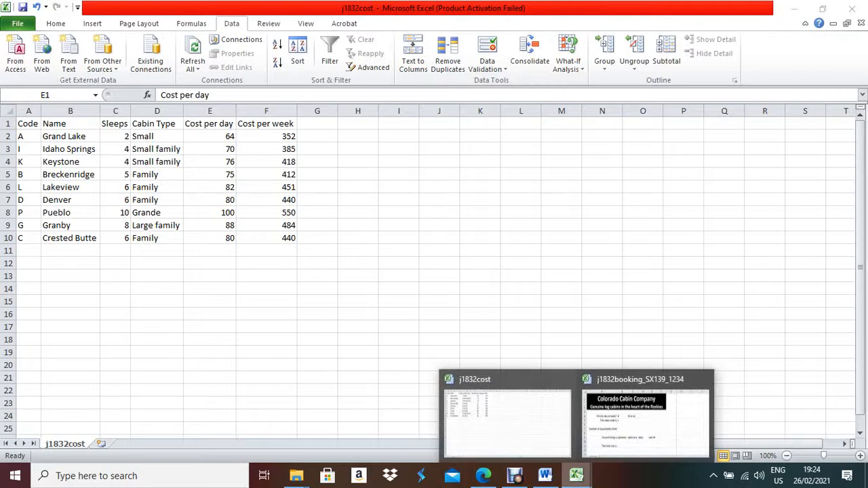
click(645, 423)
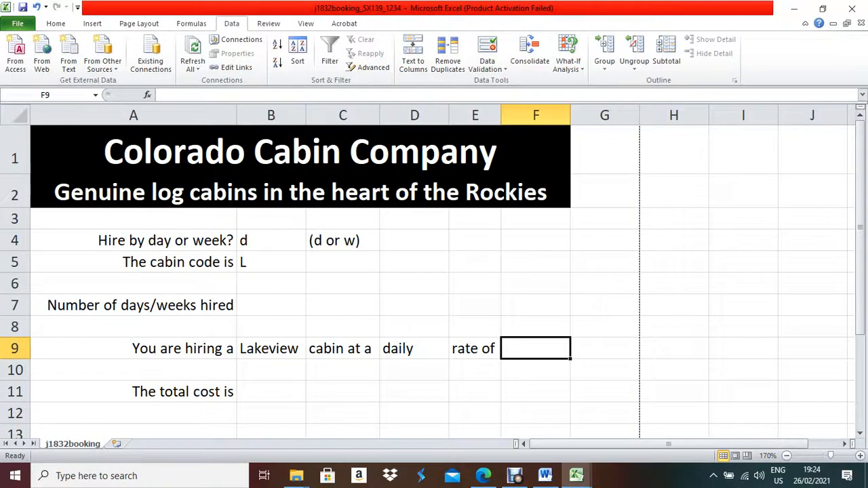
Enter =IF(B4="d",VLOOKUP(B5,j1832cost $A$2:$E$10,5,0)) in F9, returning 82.
text(=if()
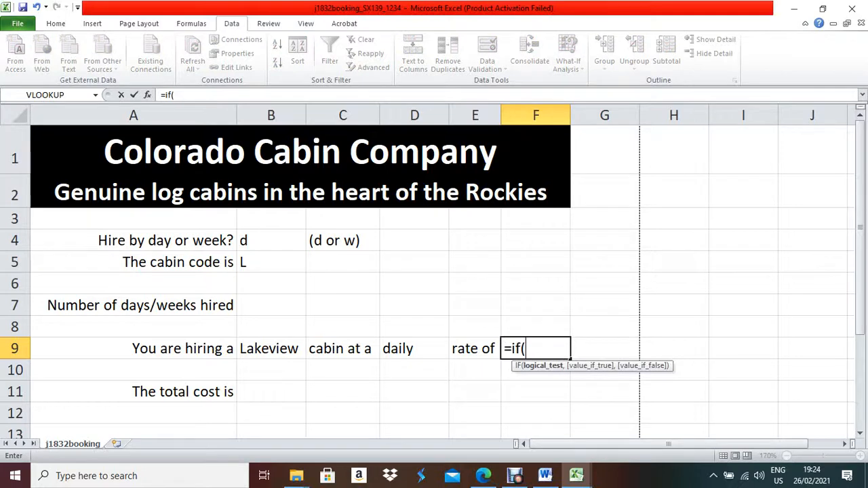
text(b)
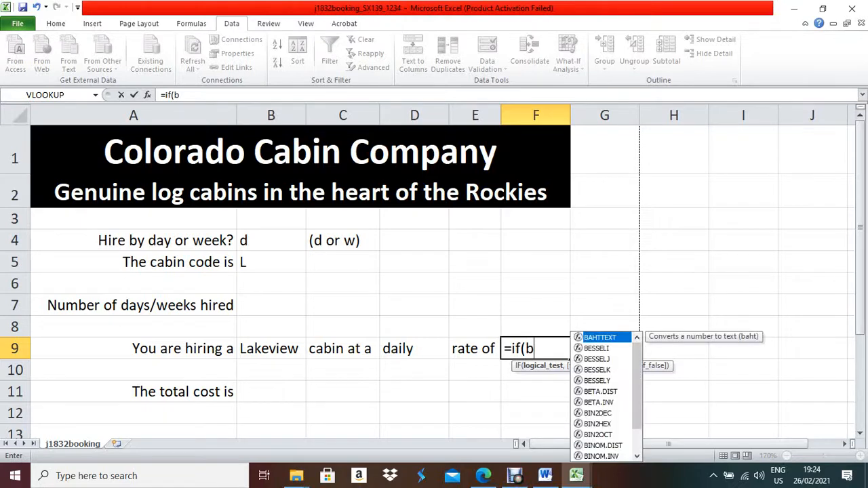
text(4=)
text("d)
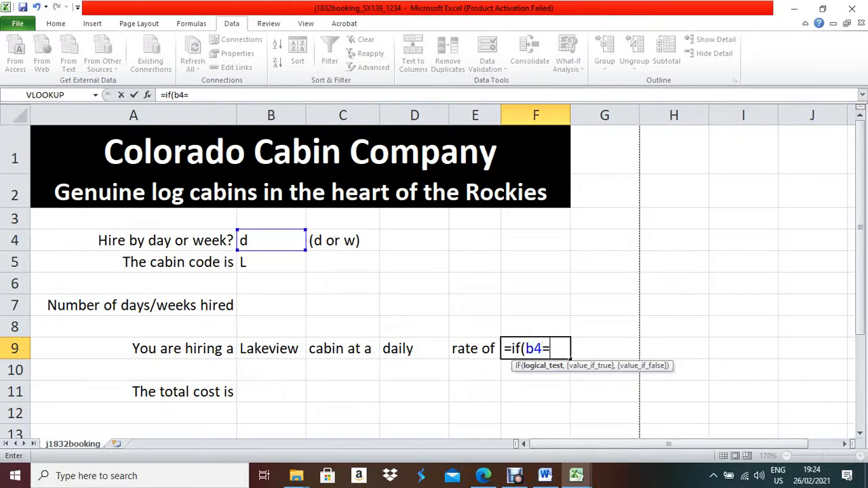
text(",)
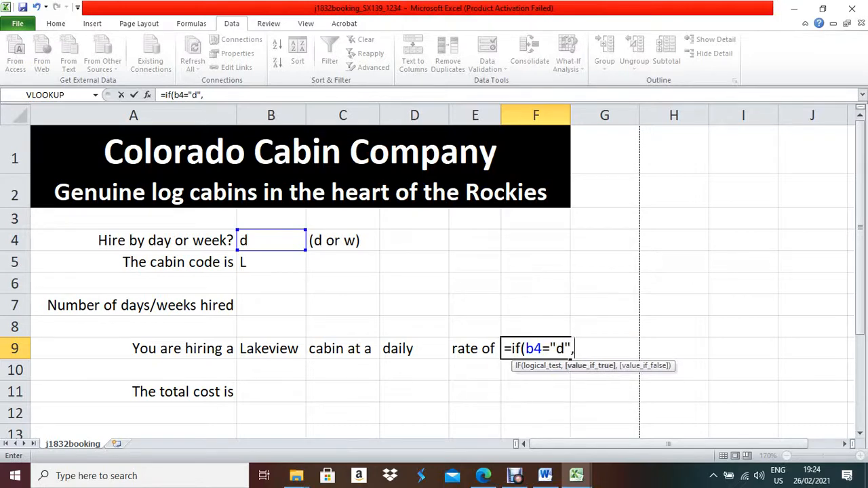
text(vl)
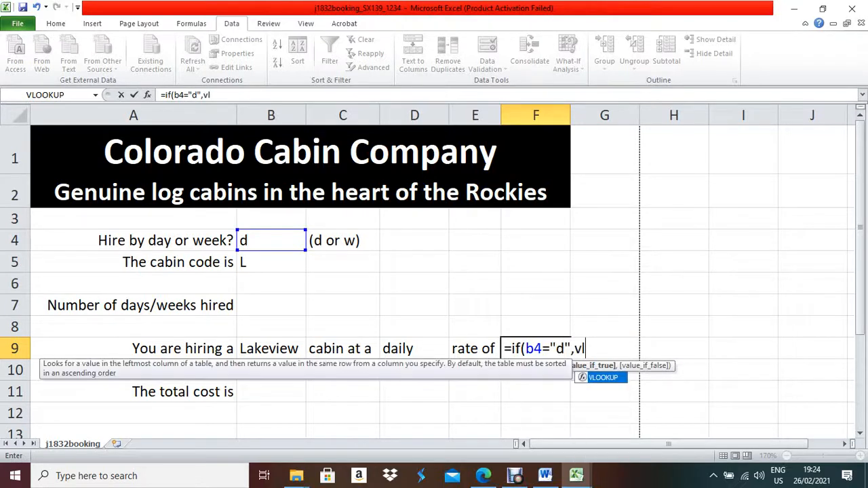
text(ookup()
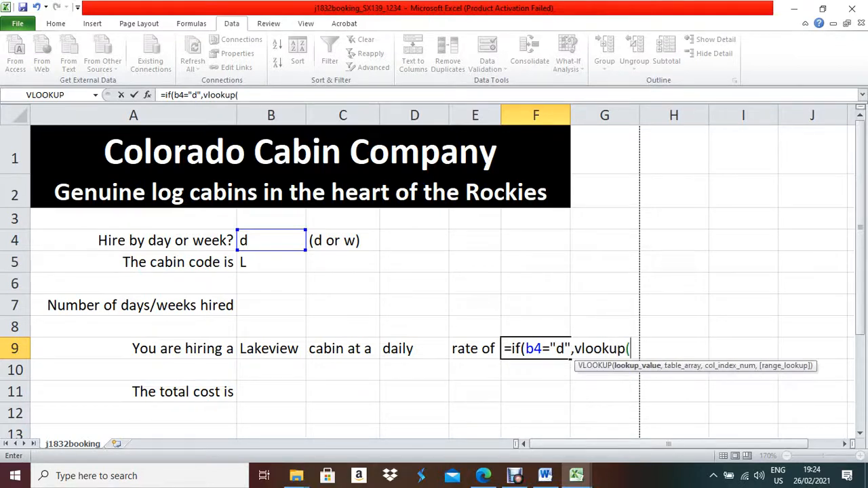
click(271, 262)
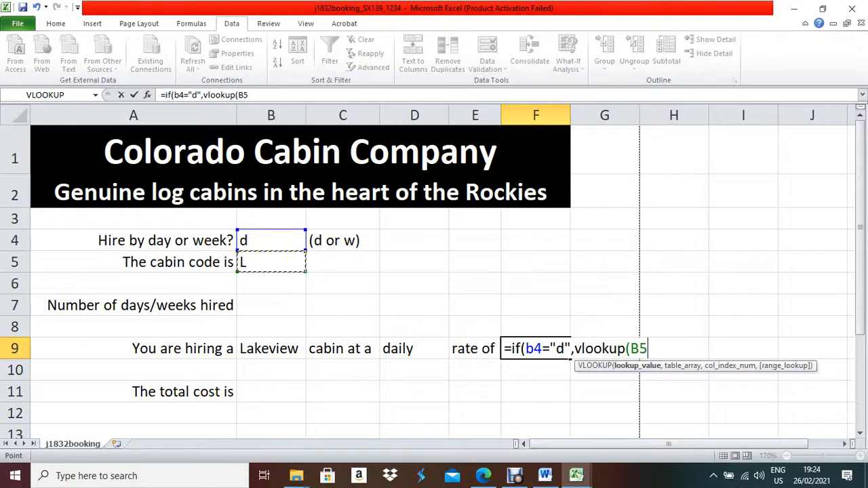
text(,)
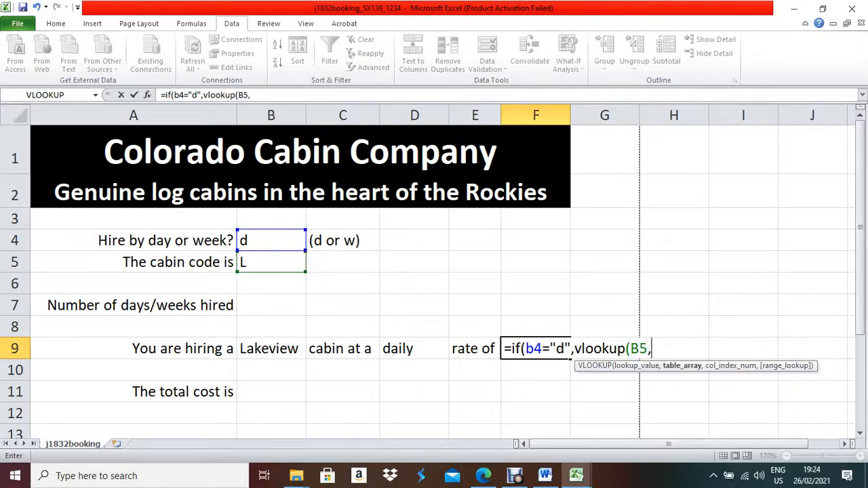
click(576, 475)
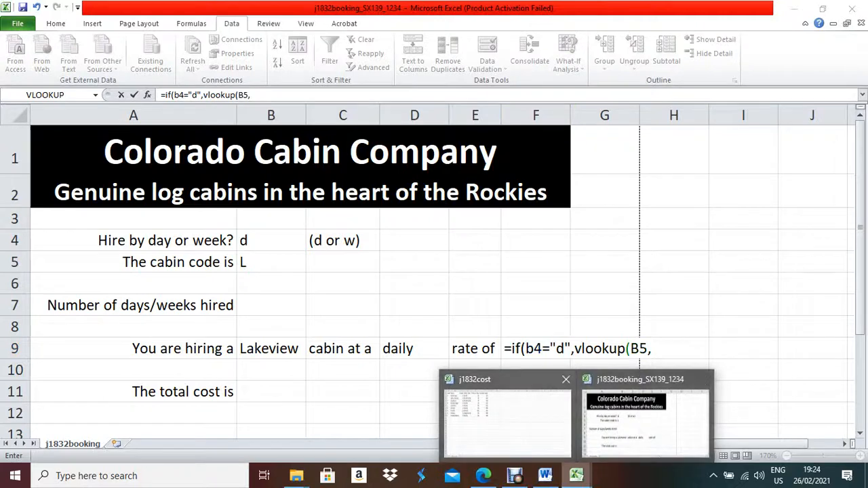
click(507, 415)
drag(22, 137, 234, 242)
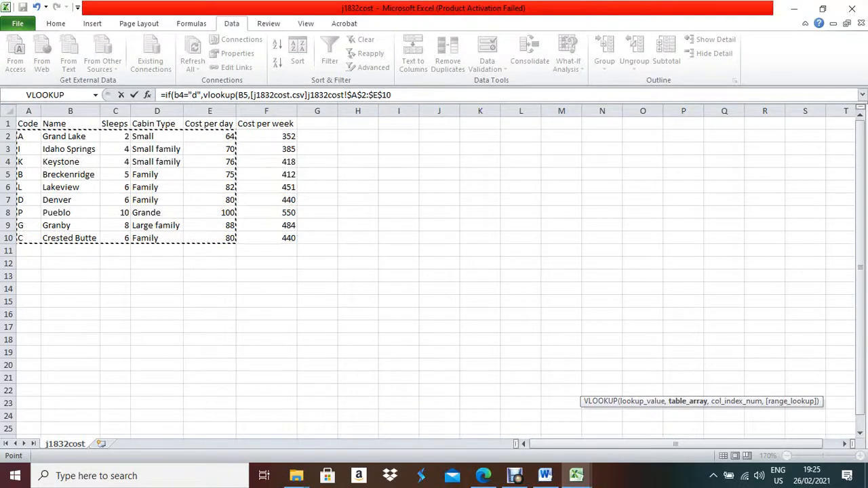
click(392, 95)
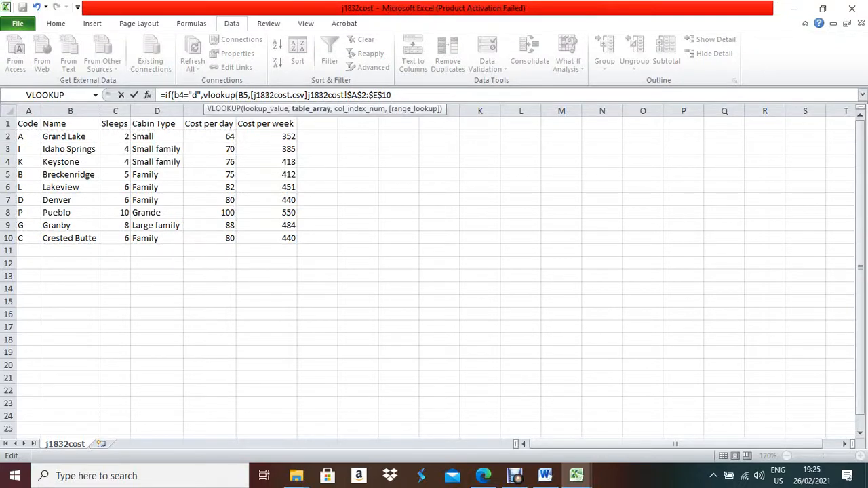
text(,)
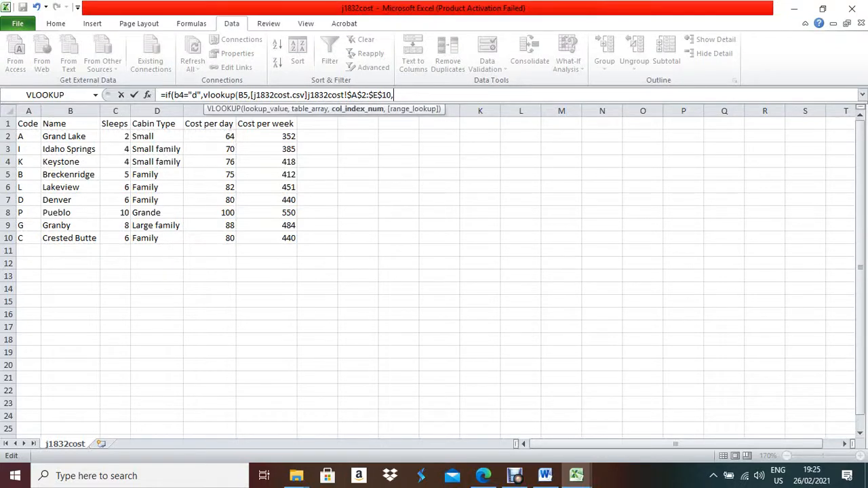
text(5,0))
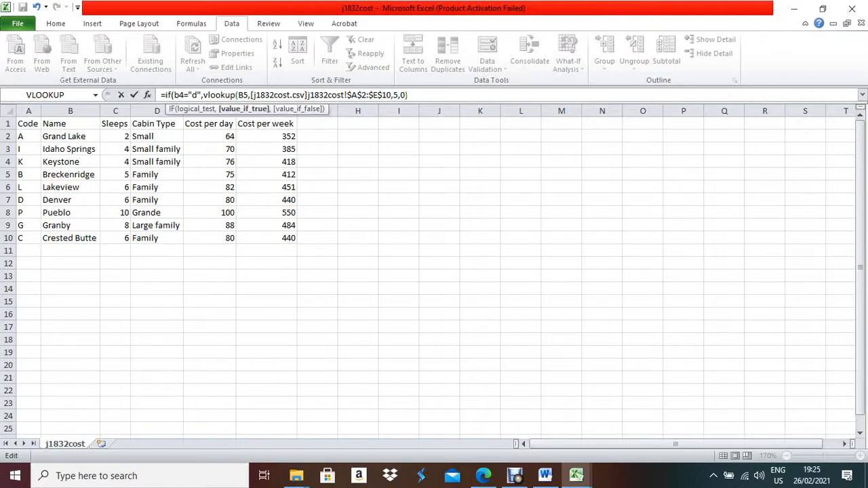
key(Return)
key(Return)
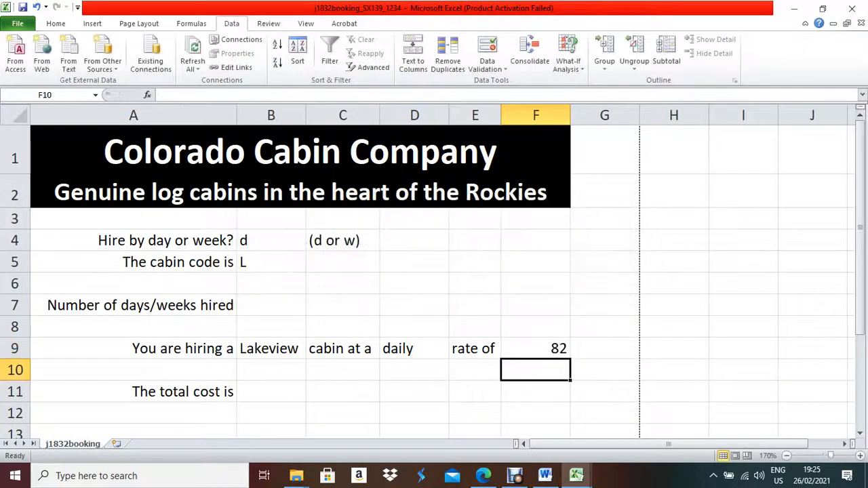
Extend F9's formula with a nested IF(B4="w",VLOOKUP(B5, for weekly hire.
click(536, 348)
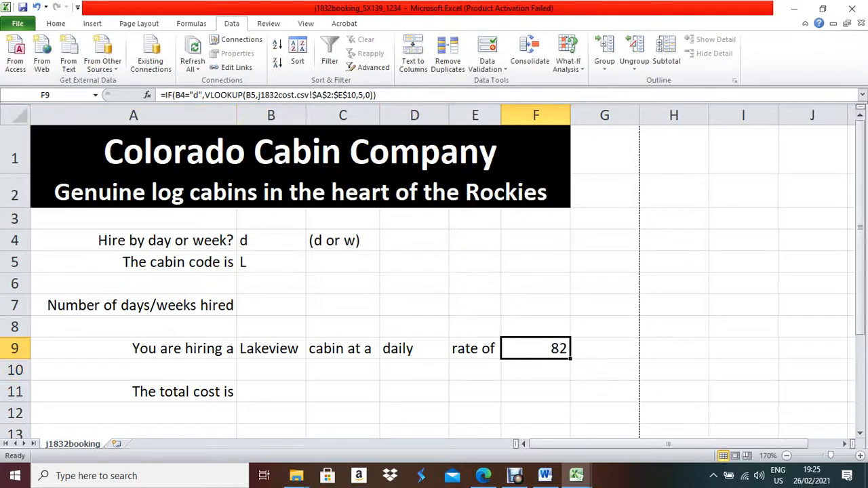
click(374, 95)
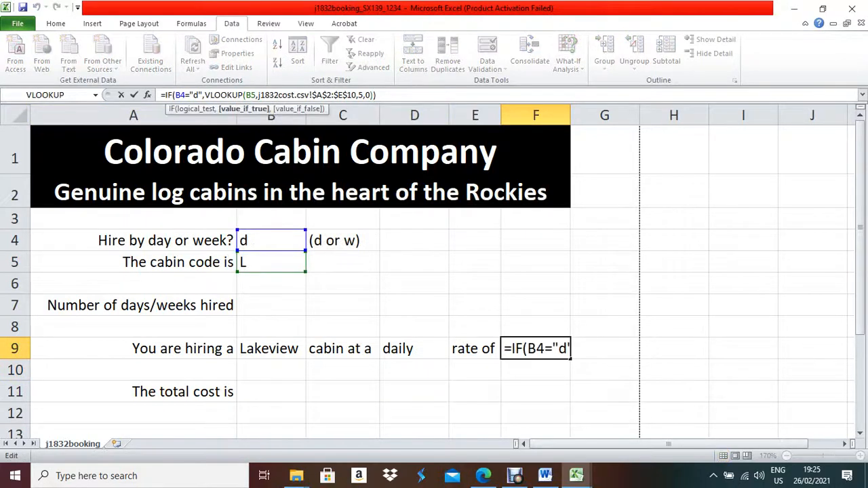
text(,)
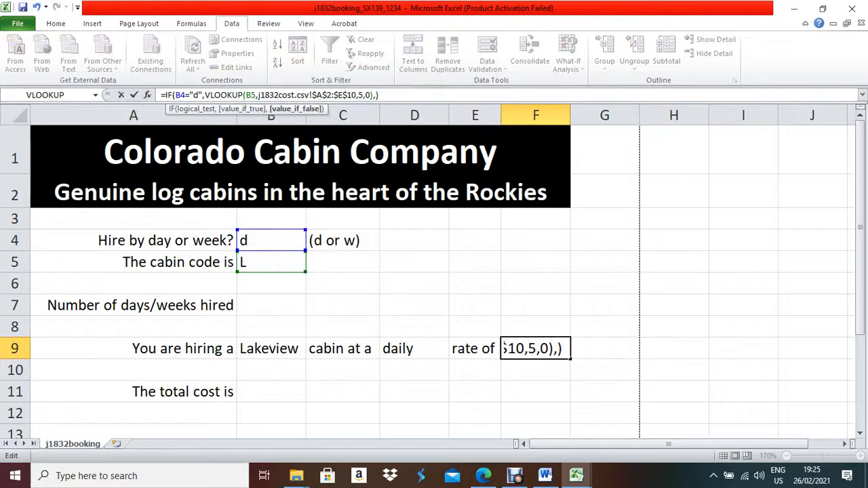
text(if)
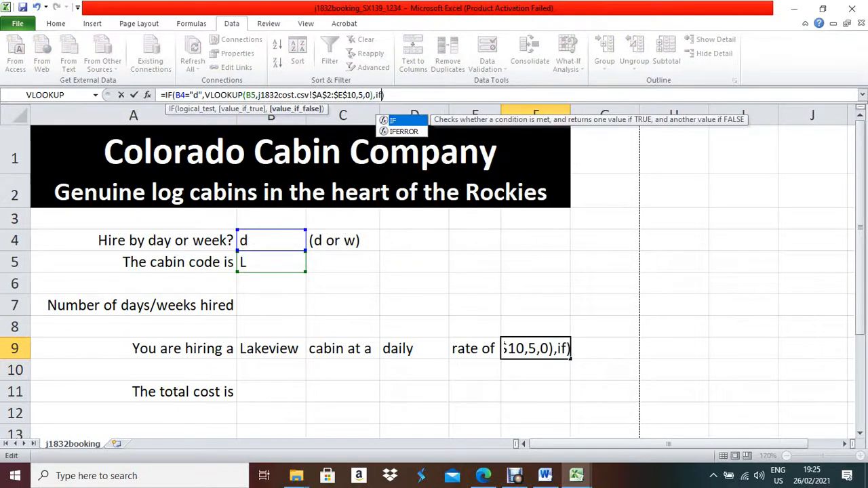
text(()
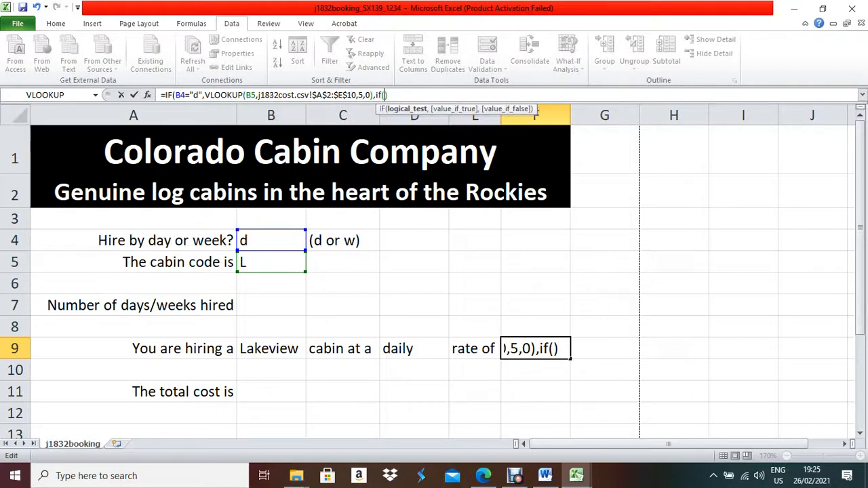
text(B)
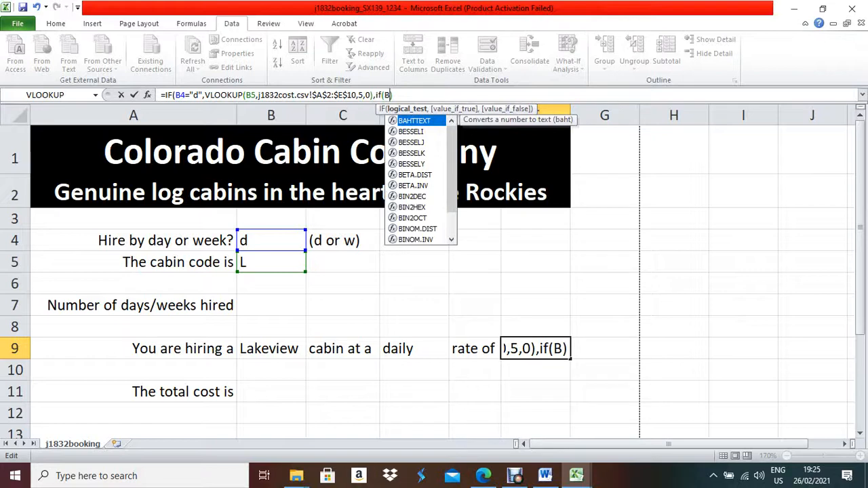
text(4=")
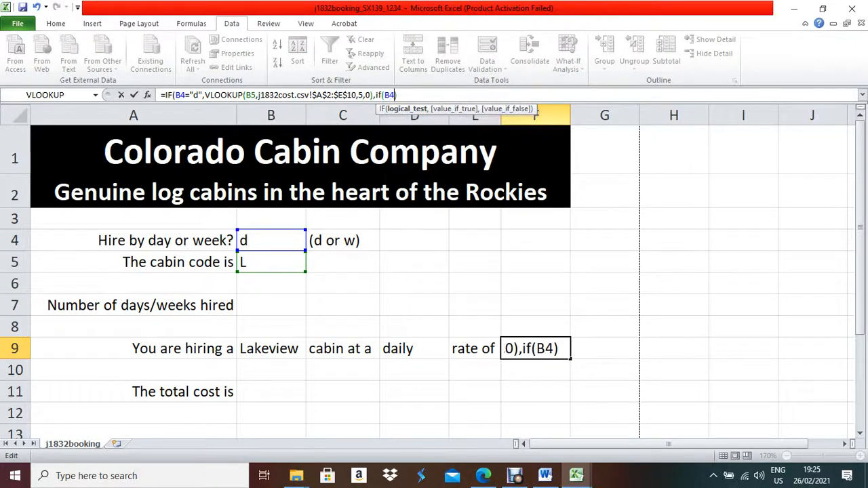
text(w")
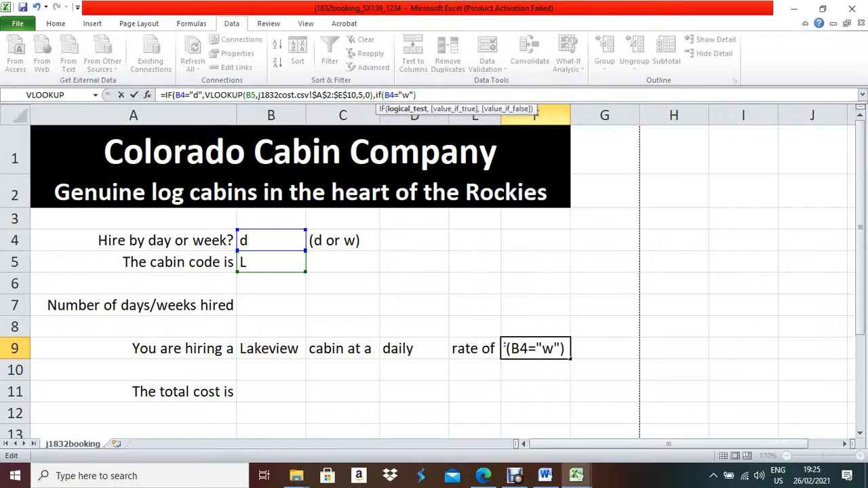
text(,)
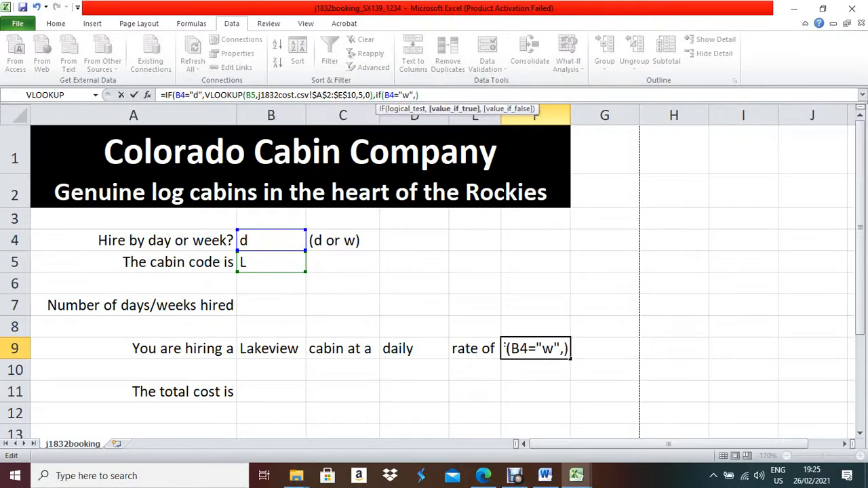
text(vloo)
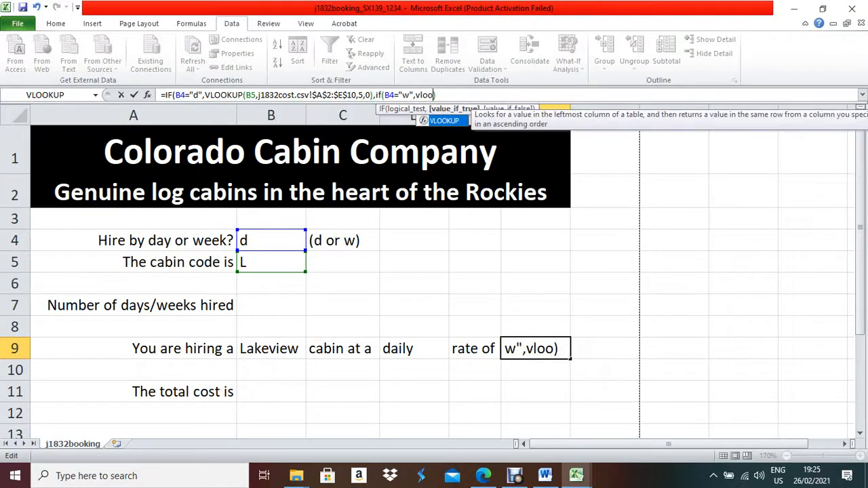
text(kup))
key(Left)
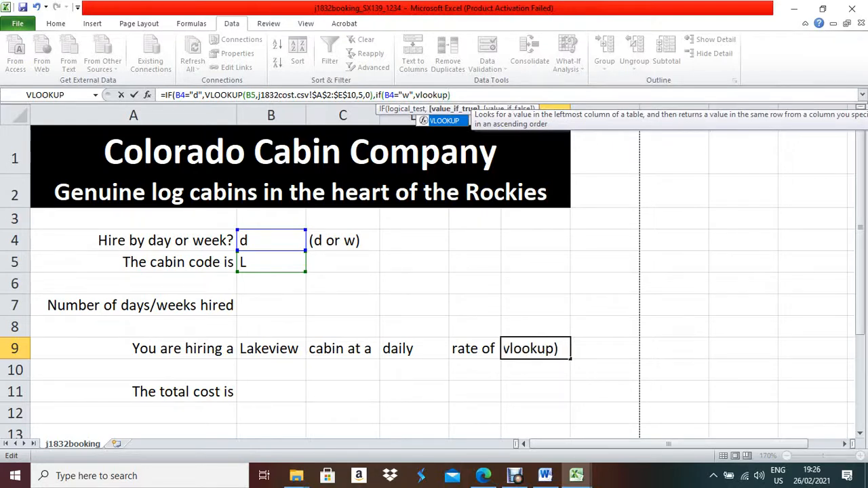
text(()
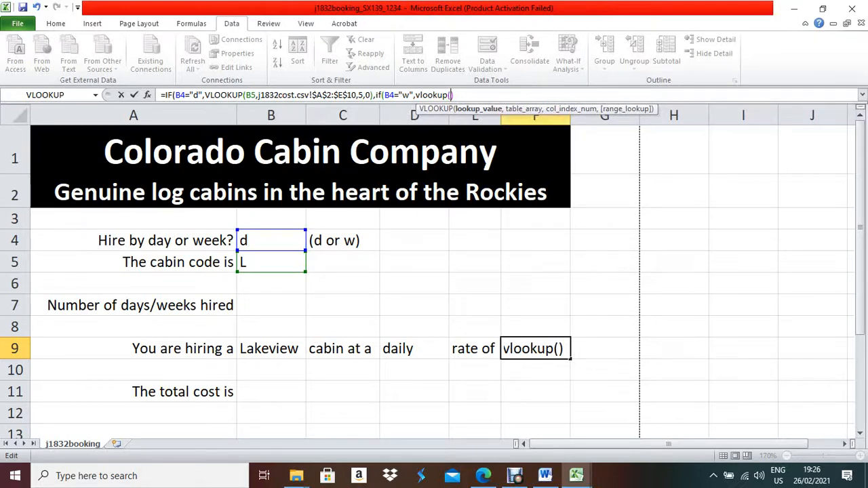
click(271, 262)
text(,)
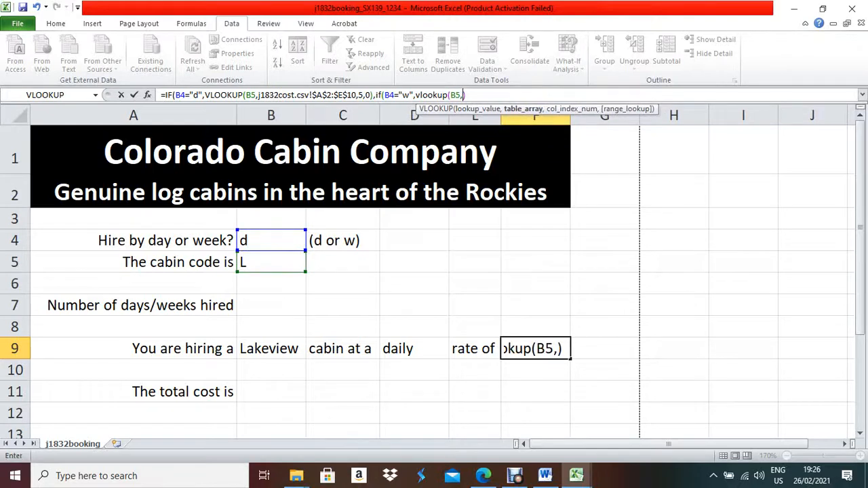
Finish the weekly lookup on j1832cost $A$2:$F$10, column 6, exact match, accepting Excel's correction.
click(575, 475)
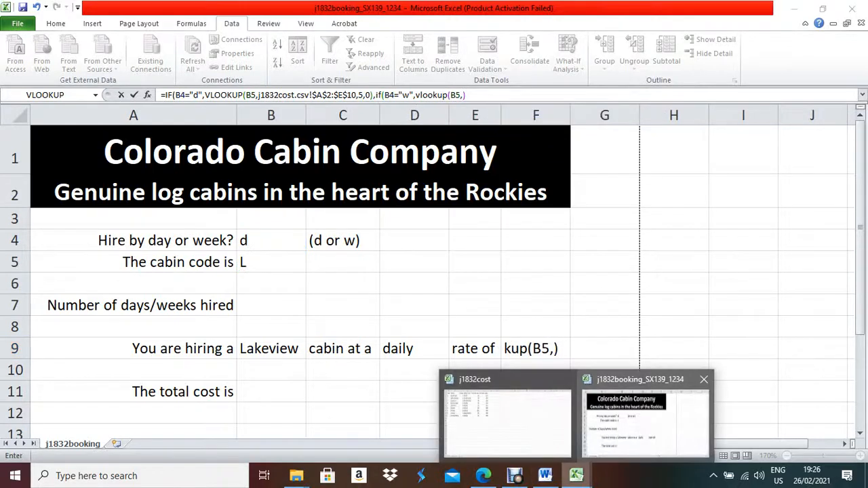
click(508, 415)
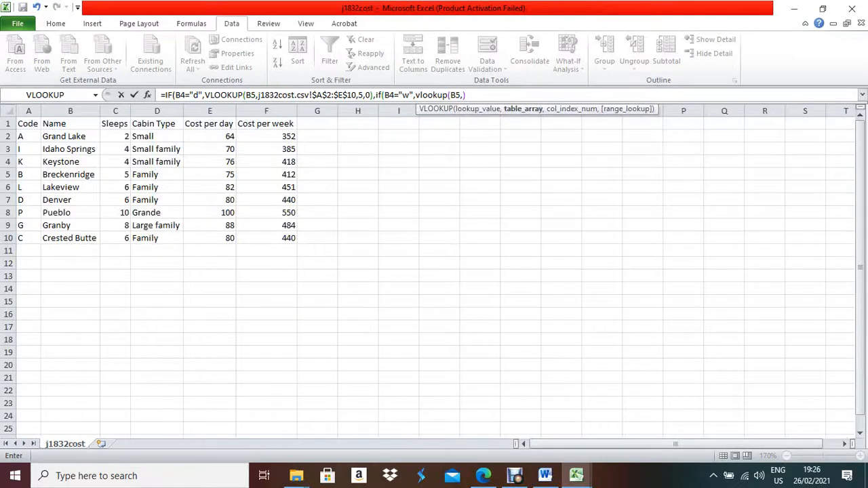
drag(28, 137, 297, 243)
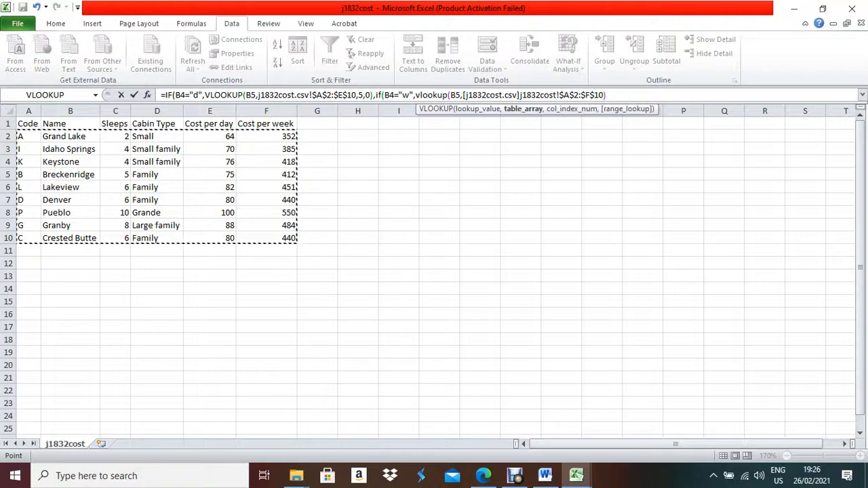
text(,)
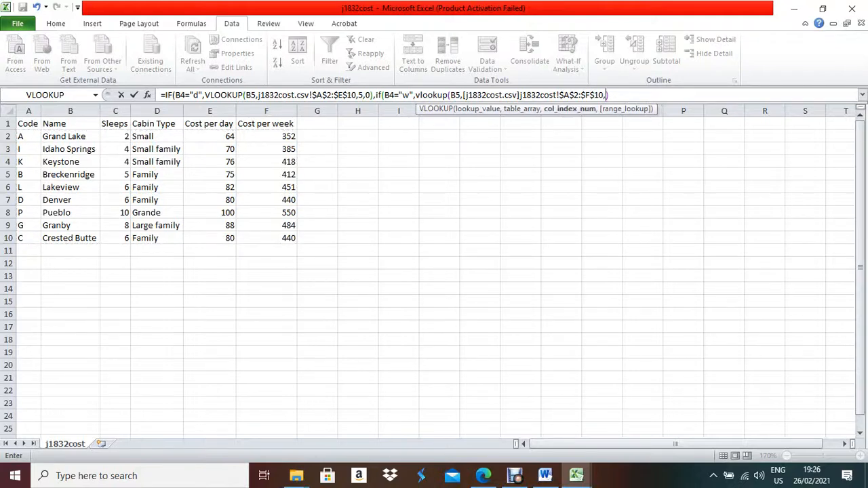
text(6)
text(,0)
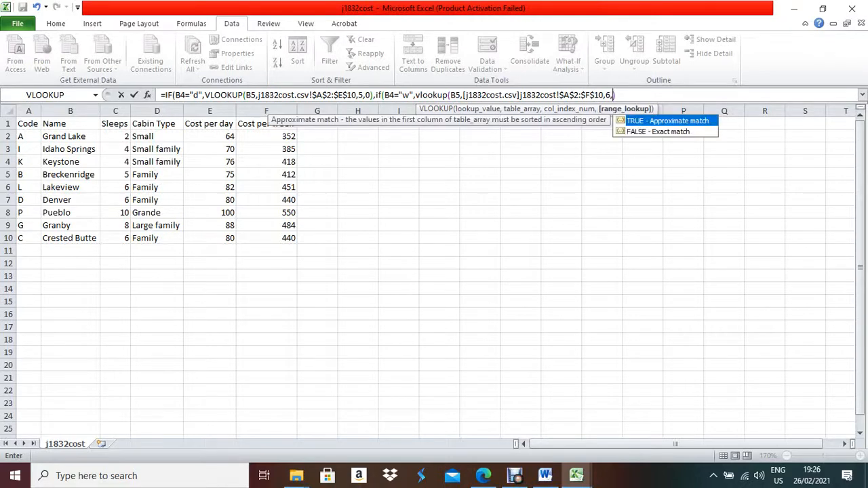
text()))
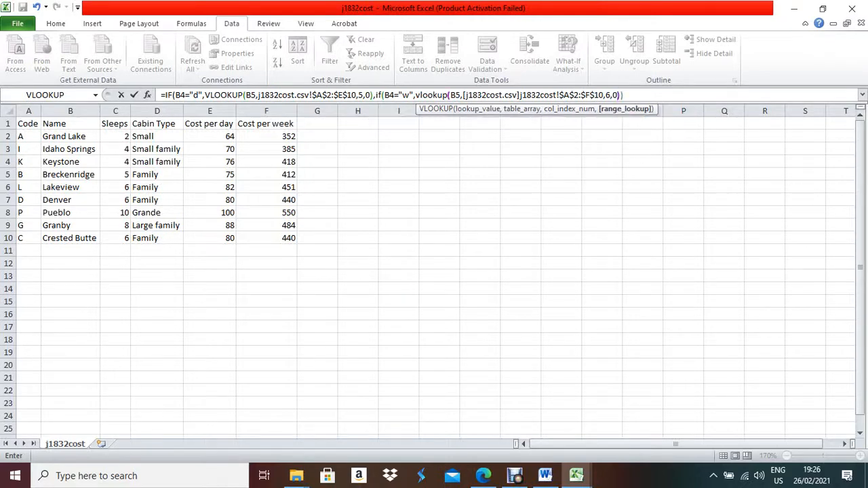
key(Return)
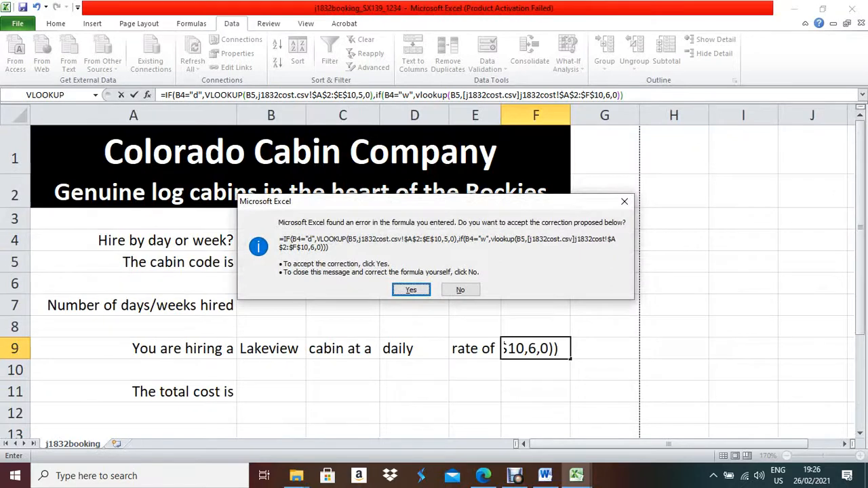
key(Return)
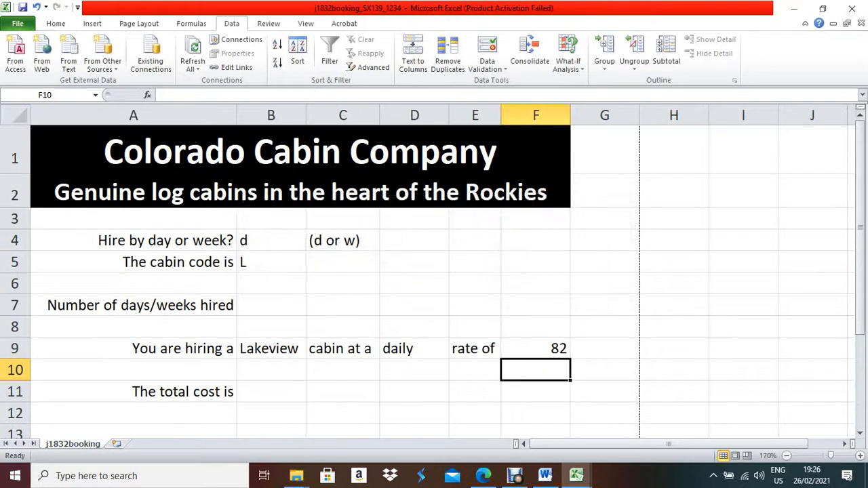
Set the hire type in B4 to w for weekly hire.
key(Up)
click(302, 241)
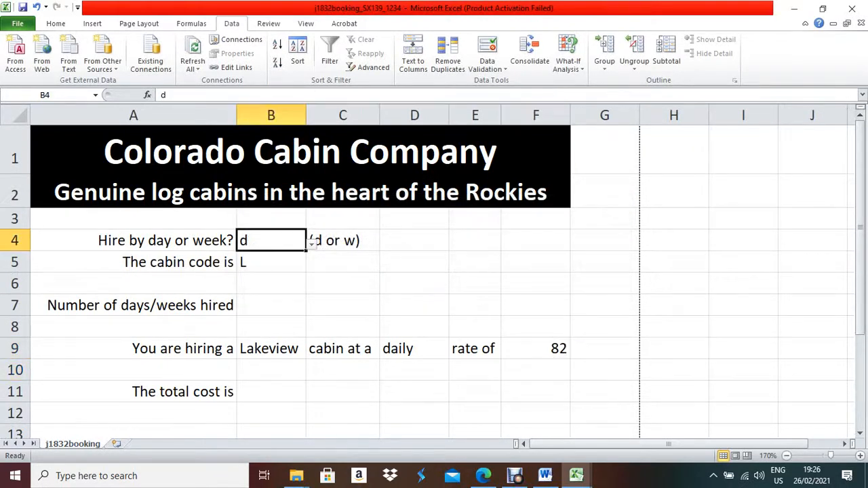
click(312, 241)
click(257, 272)
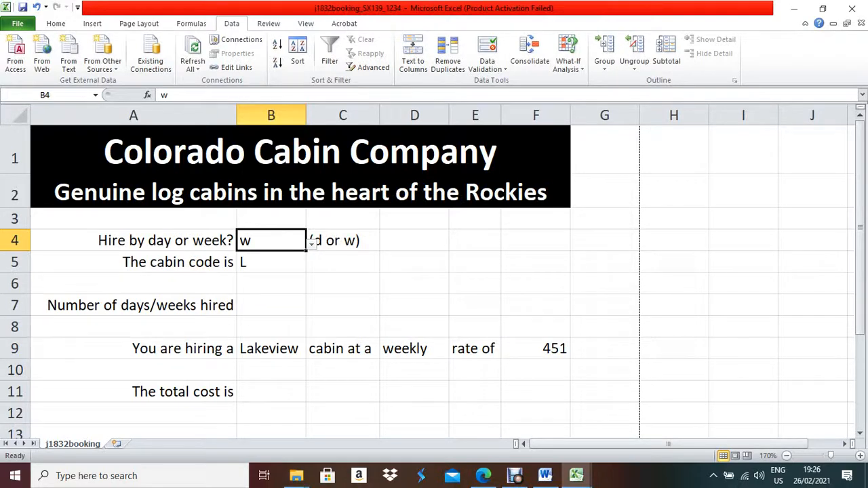
Confirm Lakeview's code L, daily cost 82 and weekly cost 451 in j1832cost.
click(576, 477)
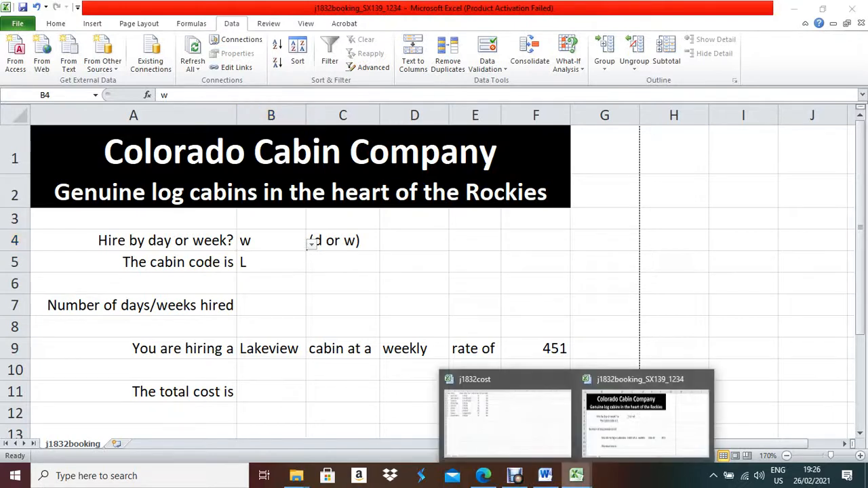
click(508, 417)
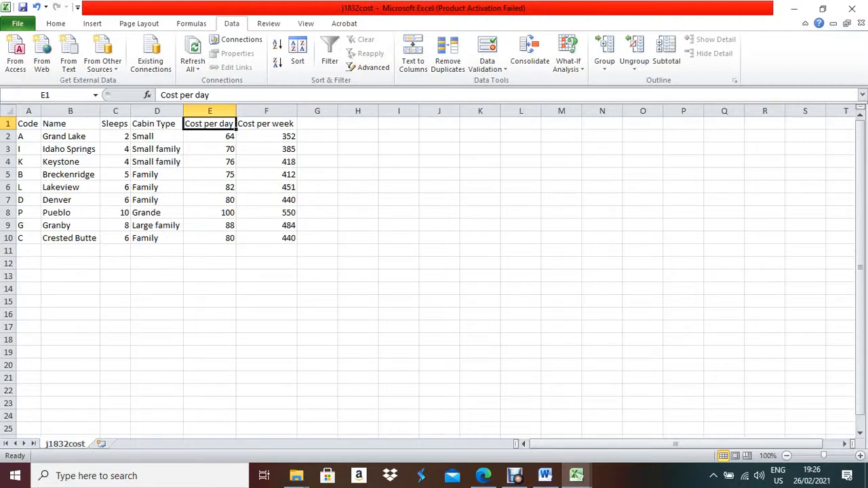
click(28, 188)
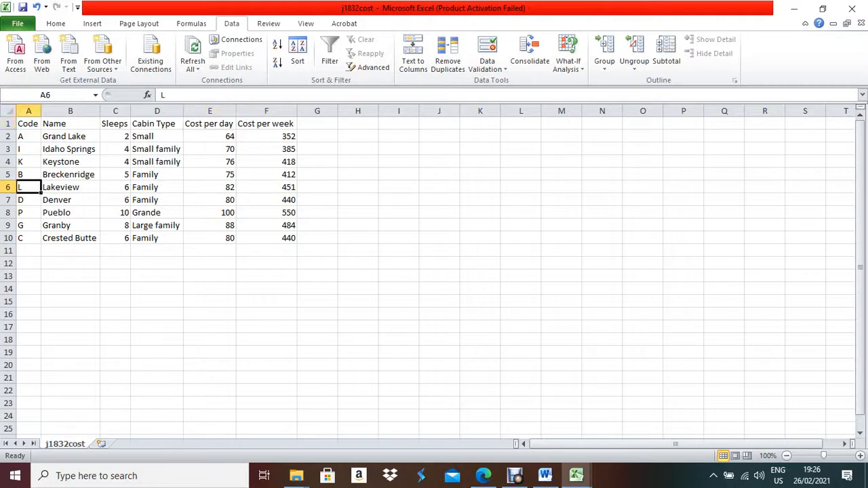
click(266, 187)
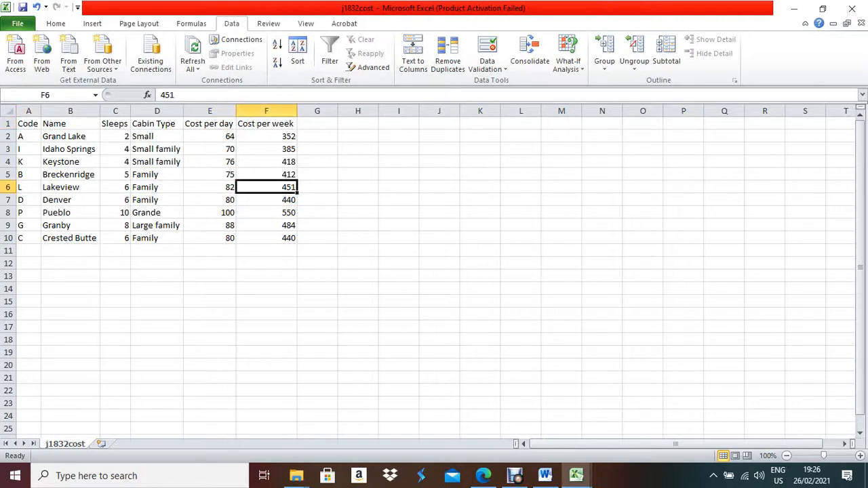
click(209, 187)
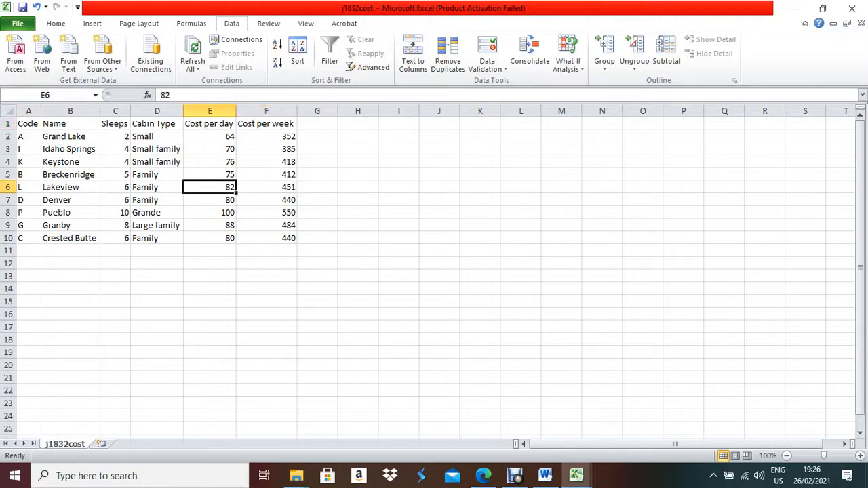
mouse_move(576, 475)
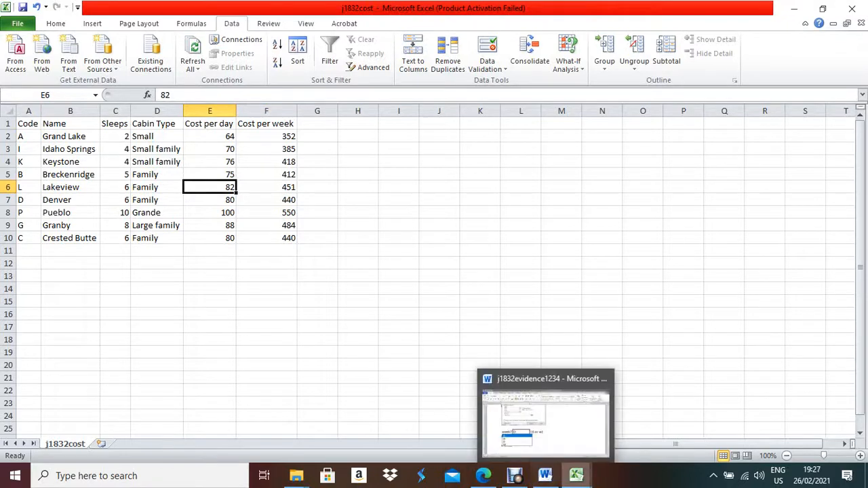
click(632, 416)
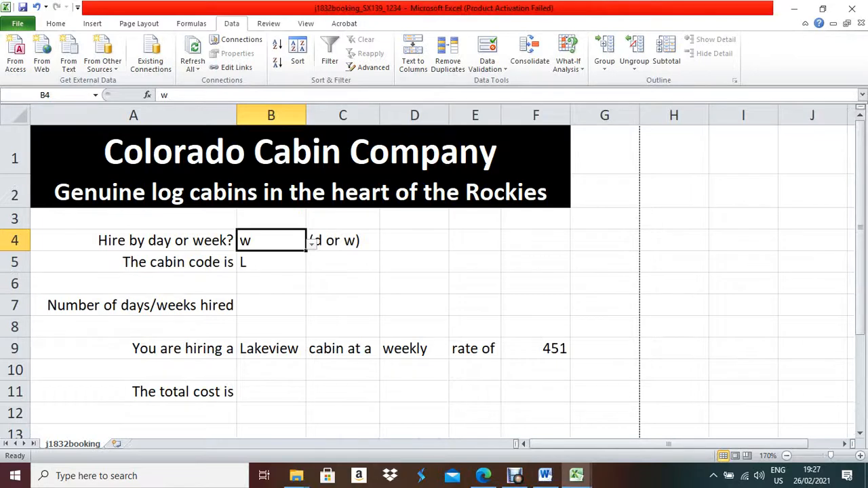
click(312, 242)
key(Return)
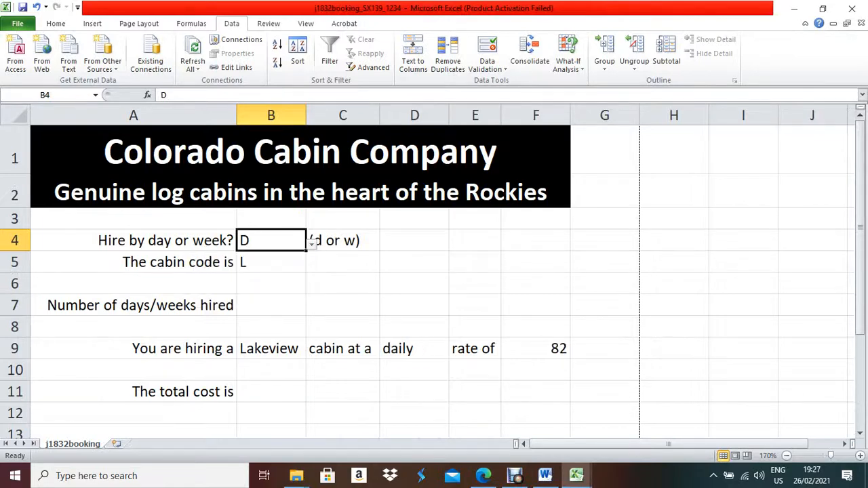
click(312, 242)
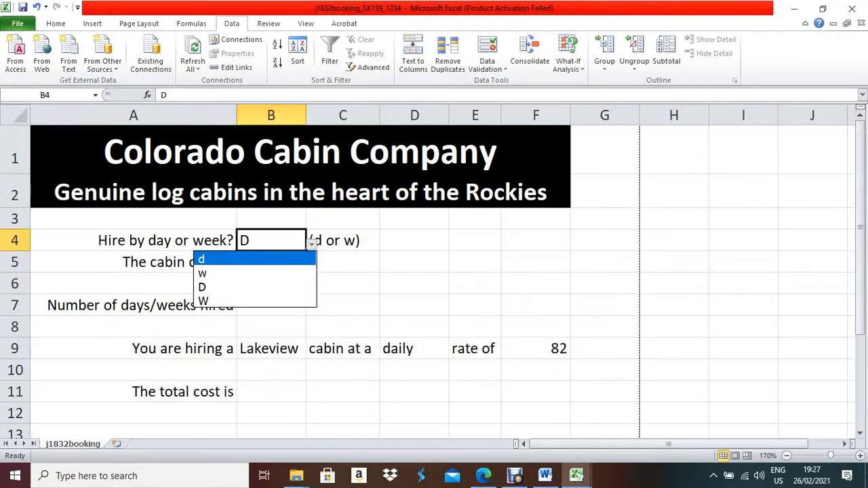
key(Return)
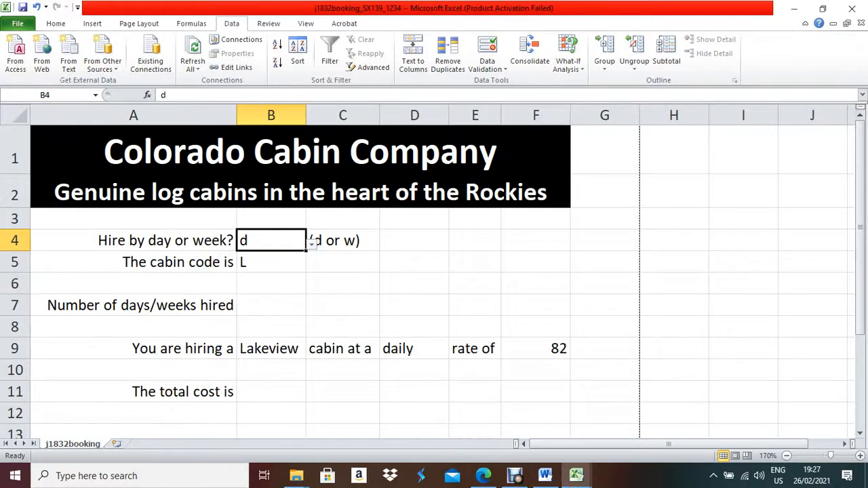
click(312, 242)
key(Down)
key(Down)
key(Down)
key(Return)
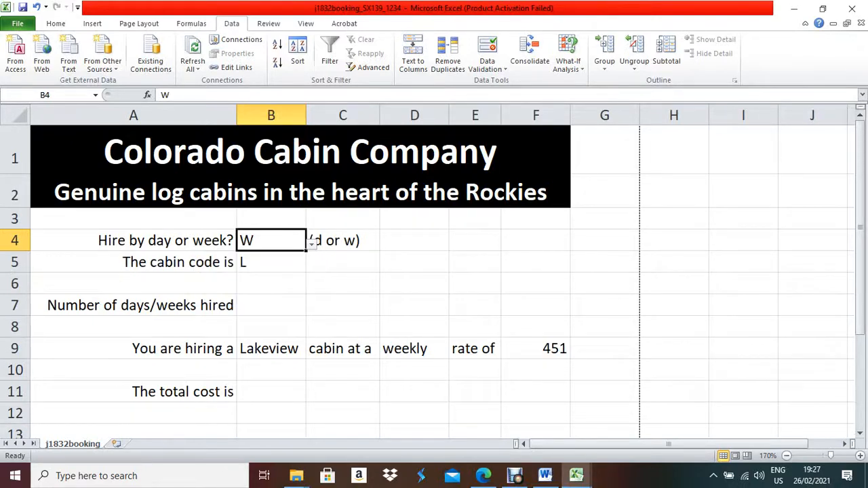
click(312, 242)
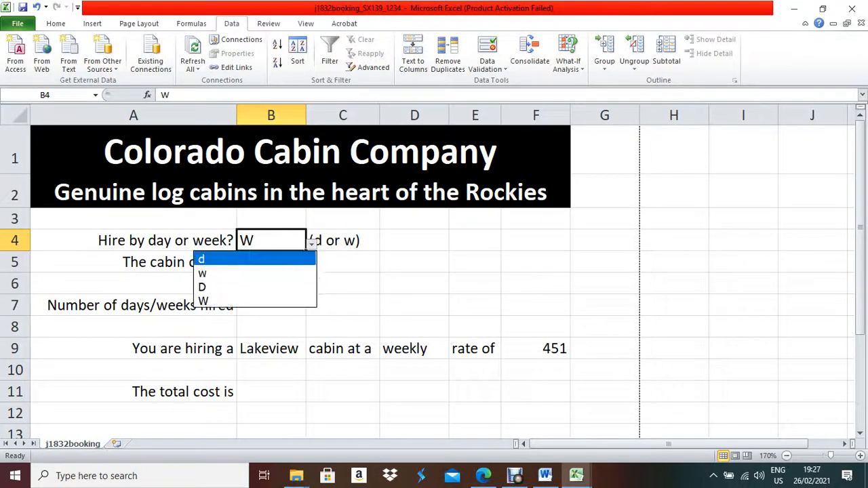
key(Return)
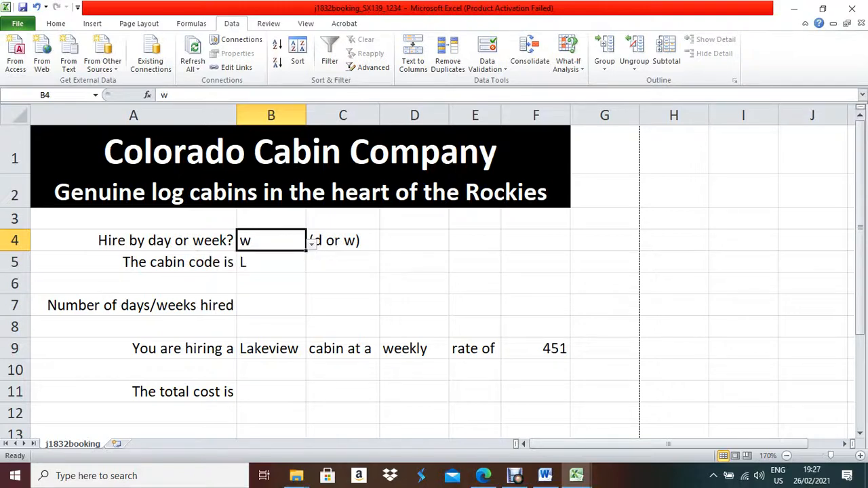
click(535, 349)
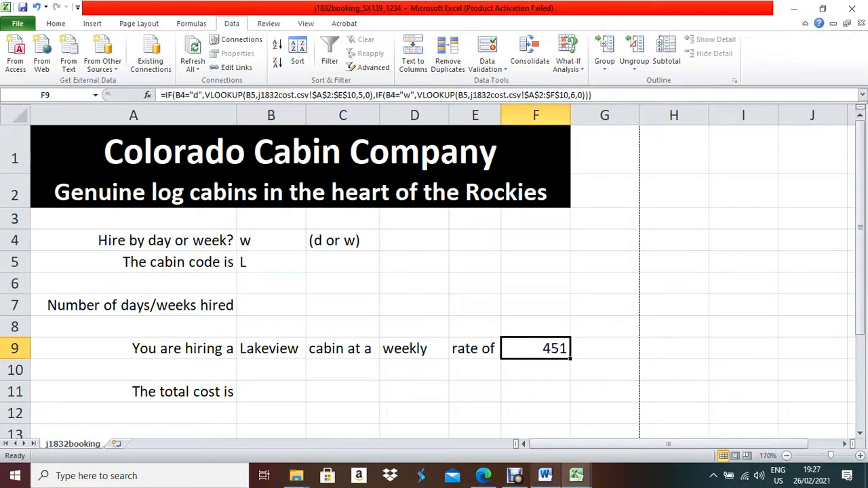
mouse_move(545, 475)
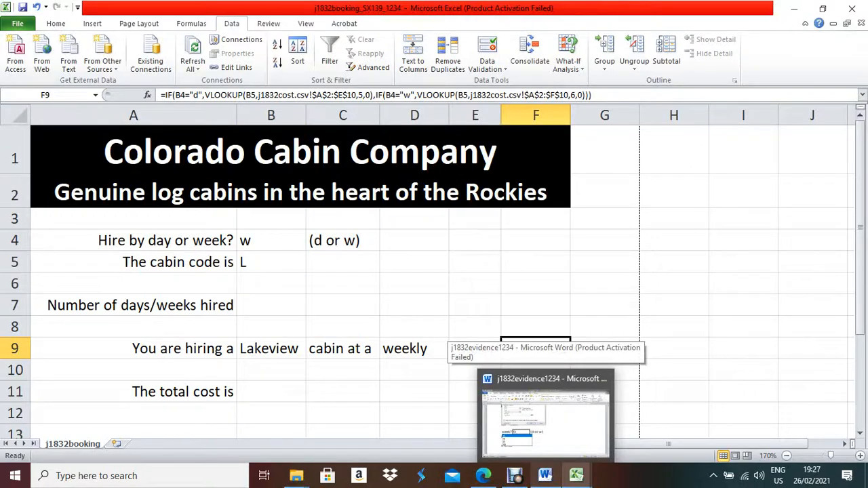
click(483, 475)
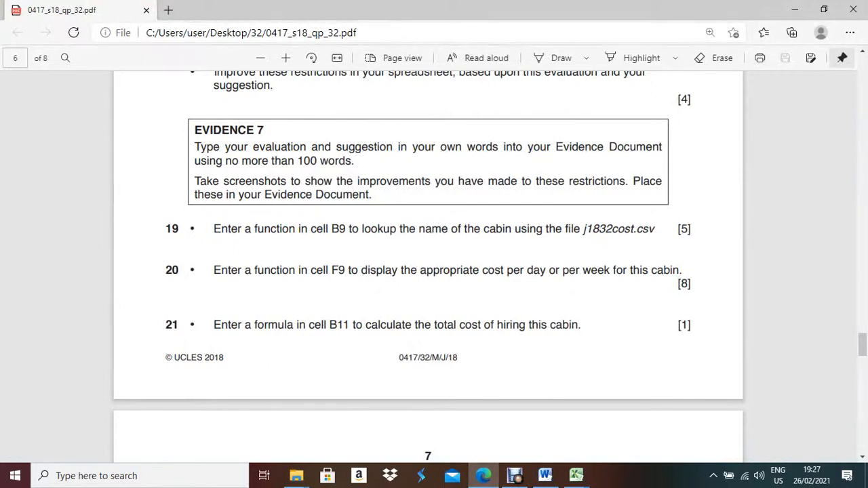
click(545, 476)
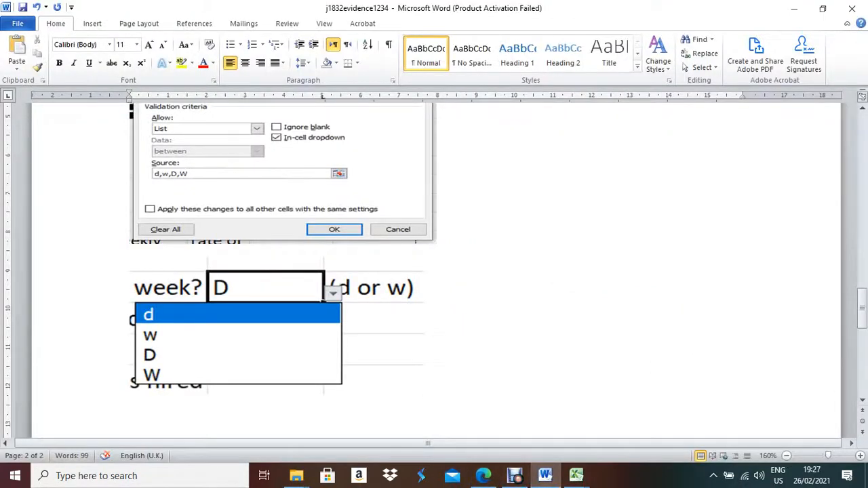
mouse_move(576, 476)
click(775, 411)
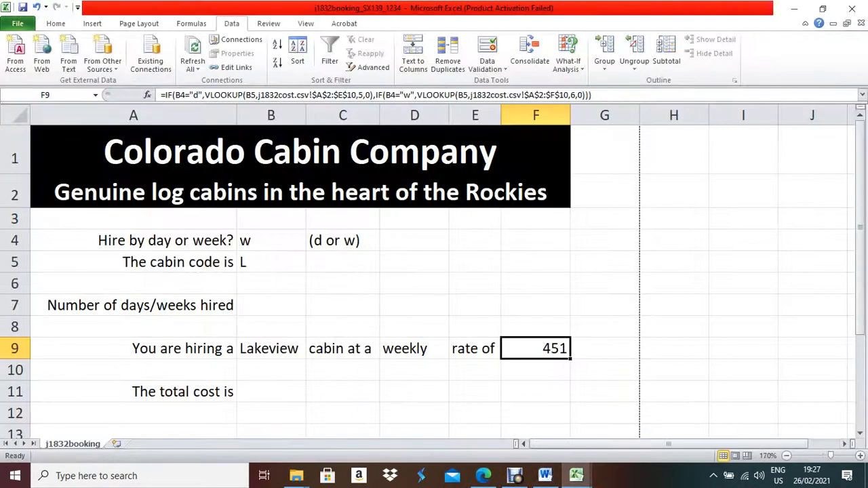
Check cells B5, B7 and B11, then set the hire type in B4 to daily D.
click(271, 391)
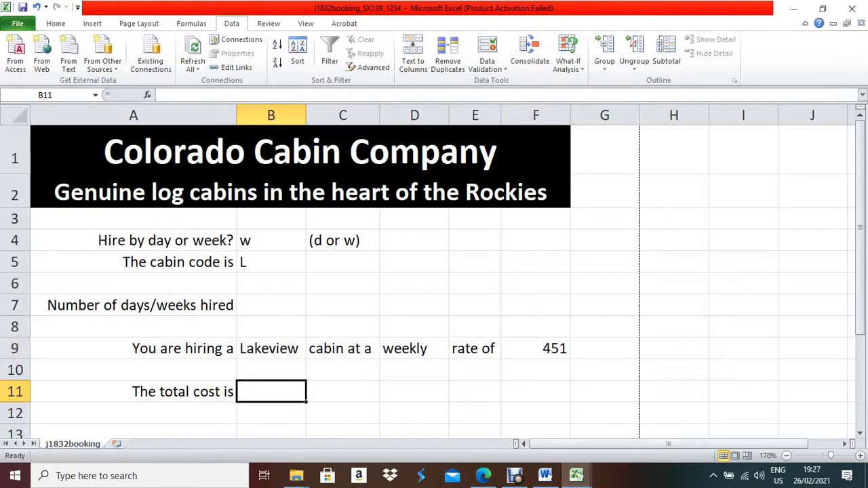
click(271, 261)
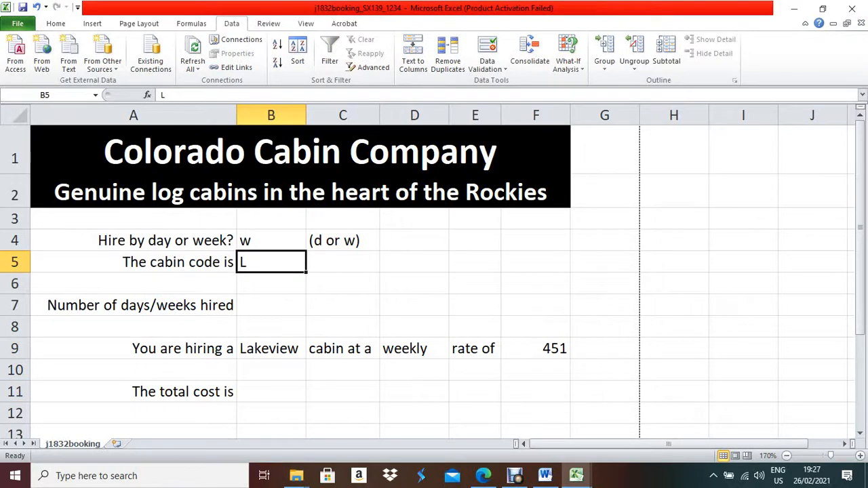
click(271, 305)
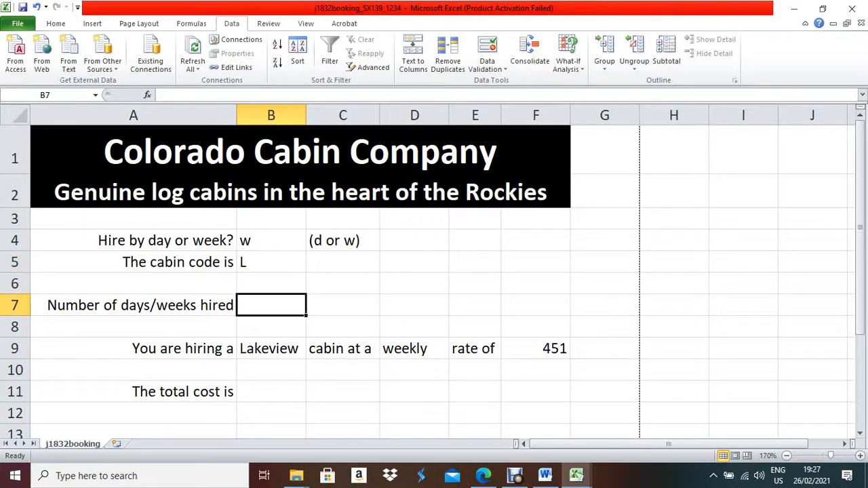
click(272, 392)
click(272, 305)
click(302, 241)
click(312, 242)
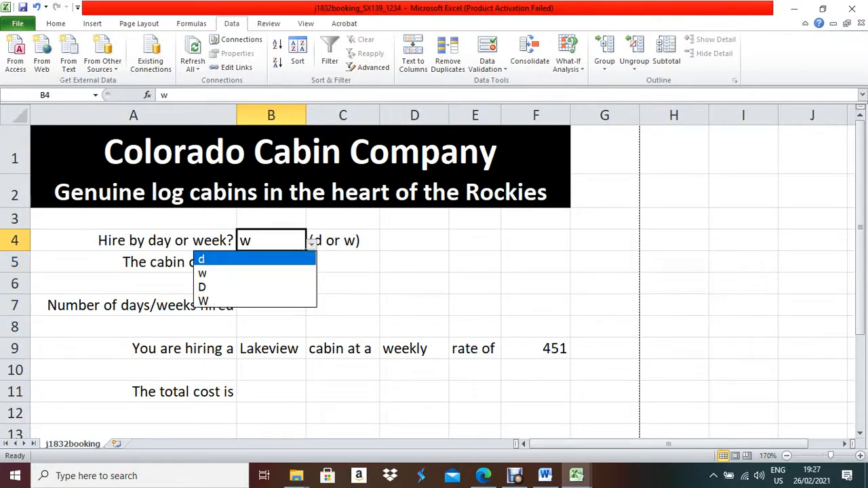
key(Down)
key(Down)
key(Return)
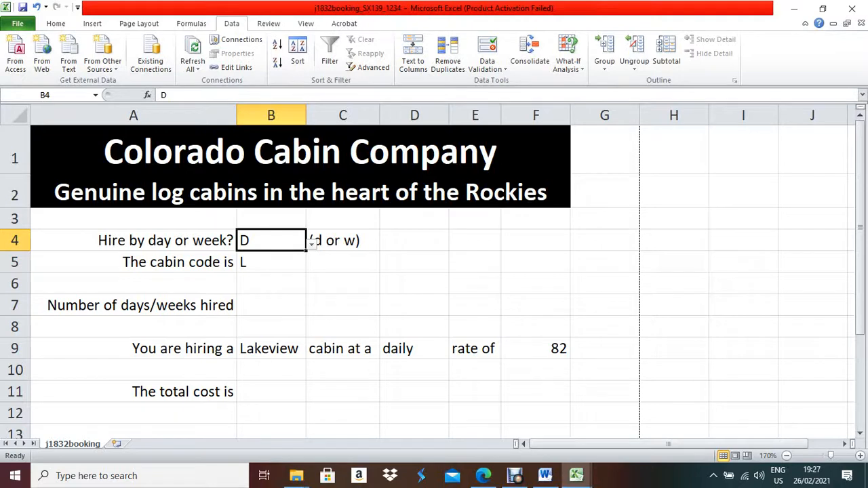
Enter 2 in B7 and the total cost formula =B7*F9 in B11.
click(271, 305)
text(2)
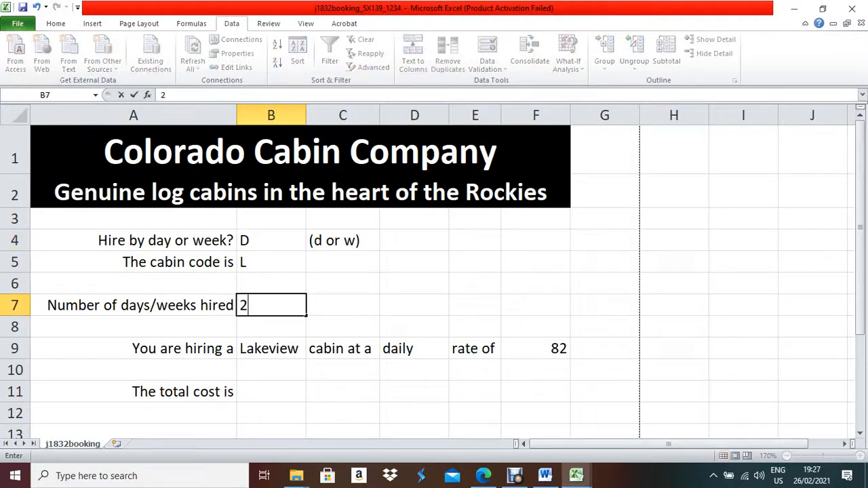
click(271, 392)
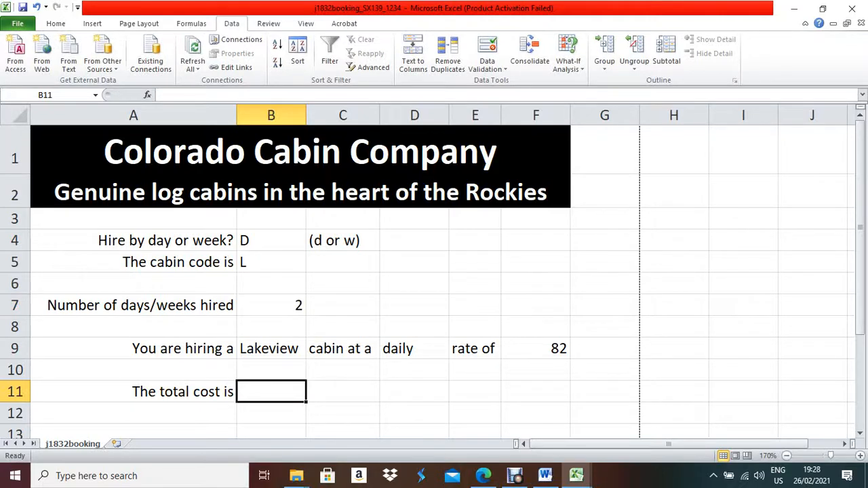
key(F2)
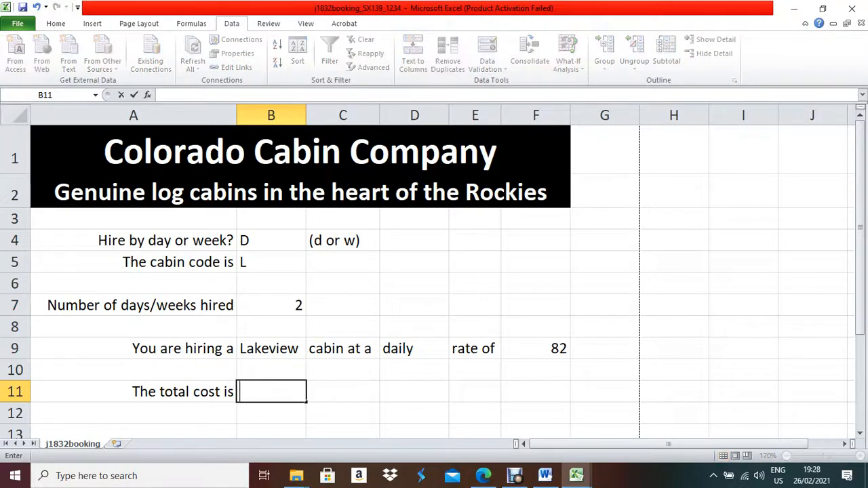
text(=)
click(271, 305)
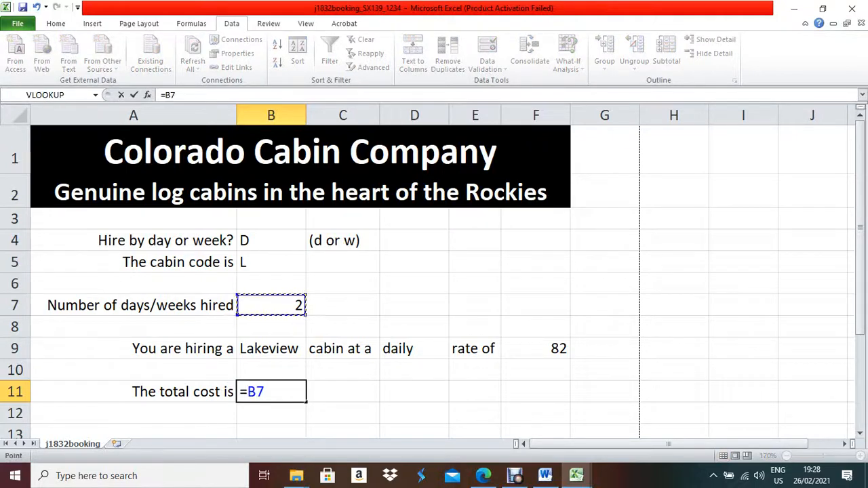
text(*)
click(536, 349)
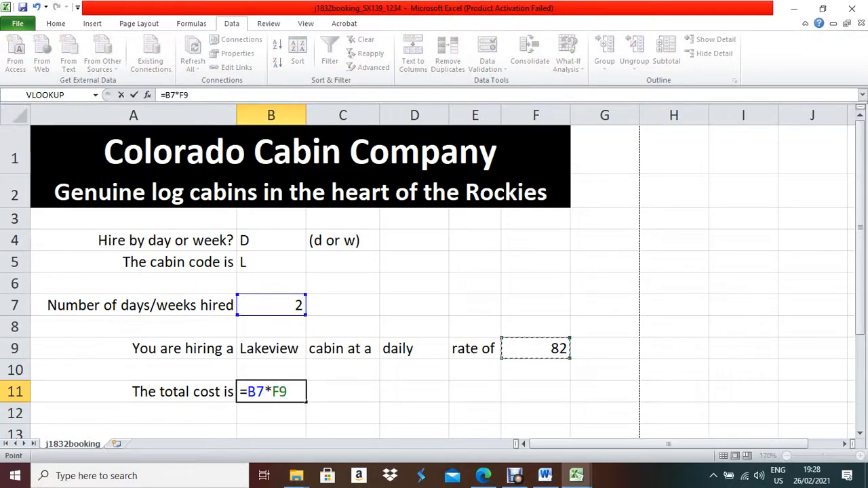
key(Return)
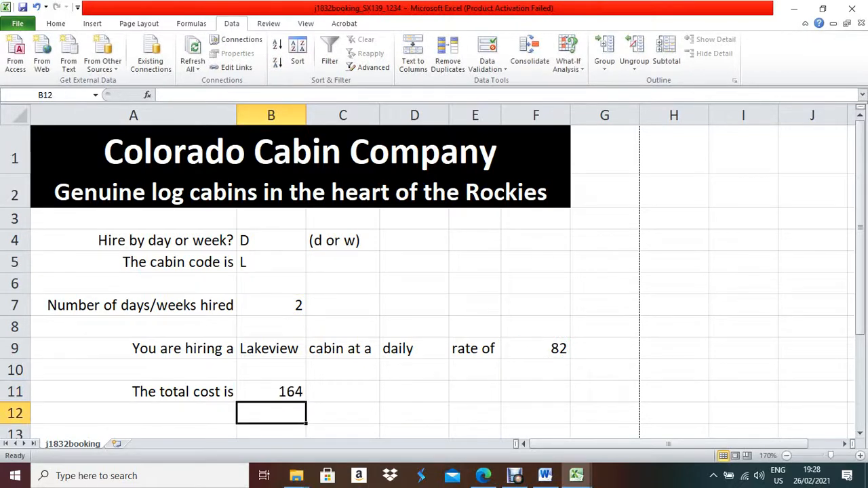
Switch B4 back to weekly w, giving a total of 902, and check question 21.
click(271, 392)
click(271, 305)
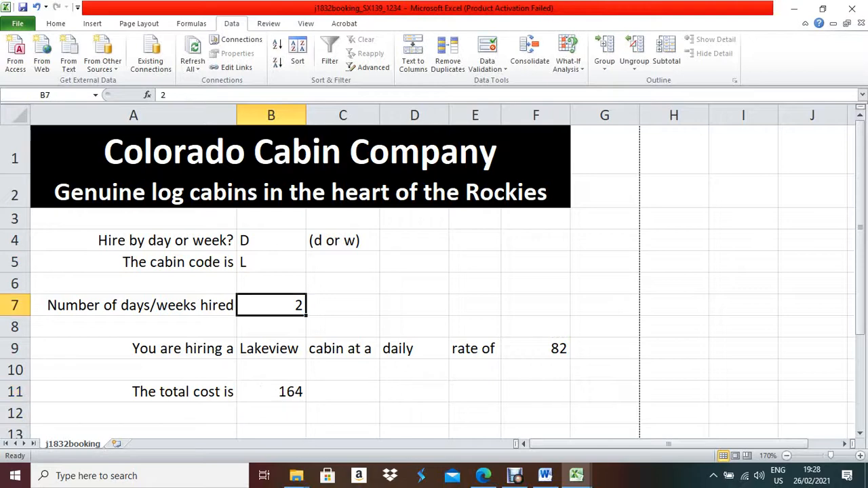
click(304, 240)
key(alt+Down)
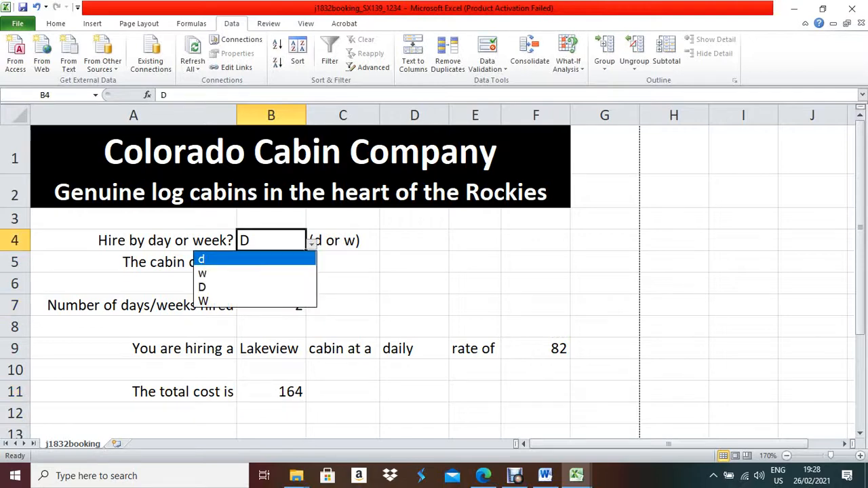
key(Down)
key(Return)
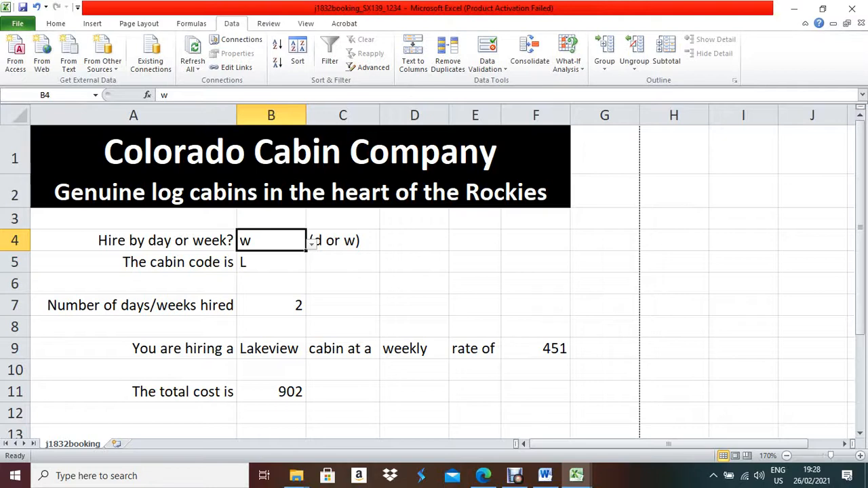
click(483, 475)
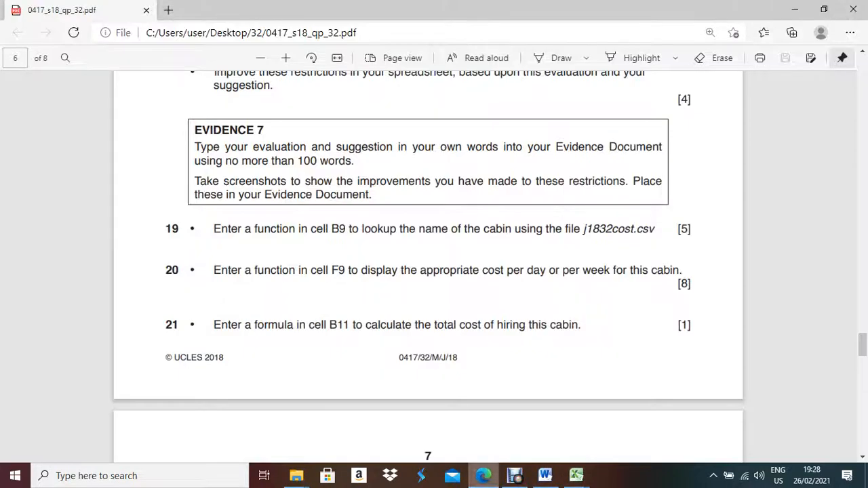
scroll(428, 267, down, 4)
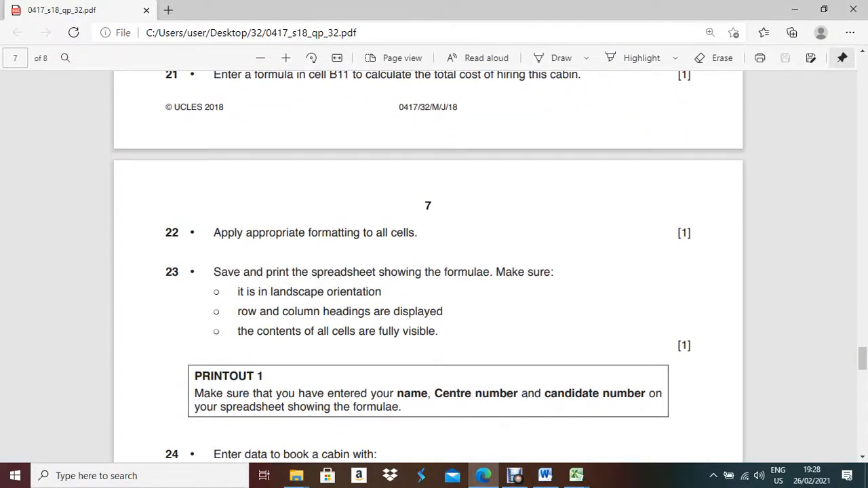
click(483, 476)
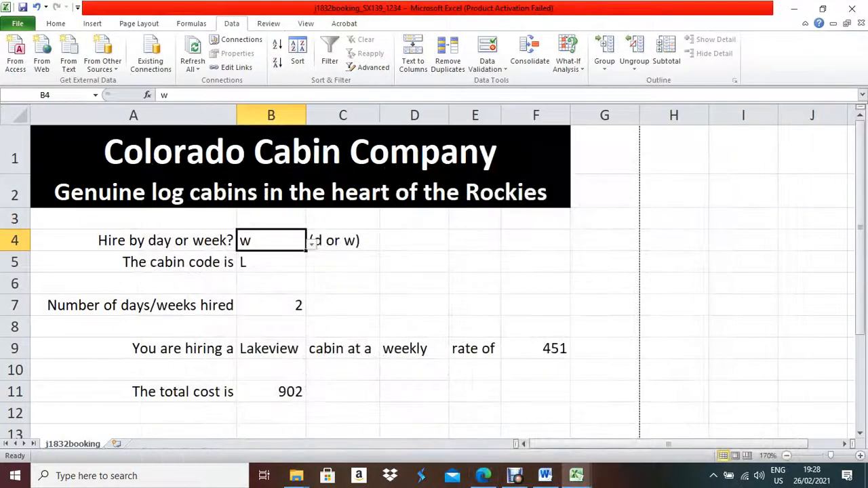
Format F9 and B11 as $ currency with 2 decimals, showing $451.00 and $902.00.
click(271, 262)
click(475, 349)
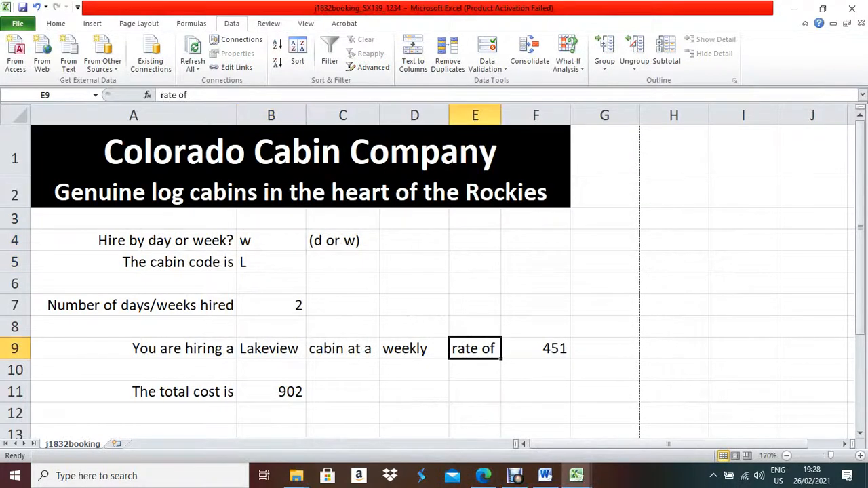
click(536, 348)
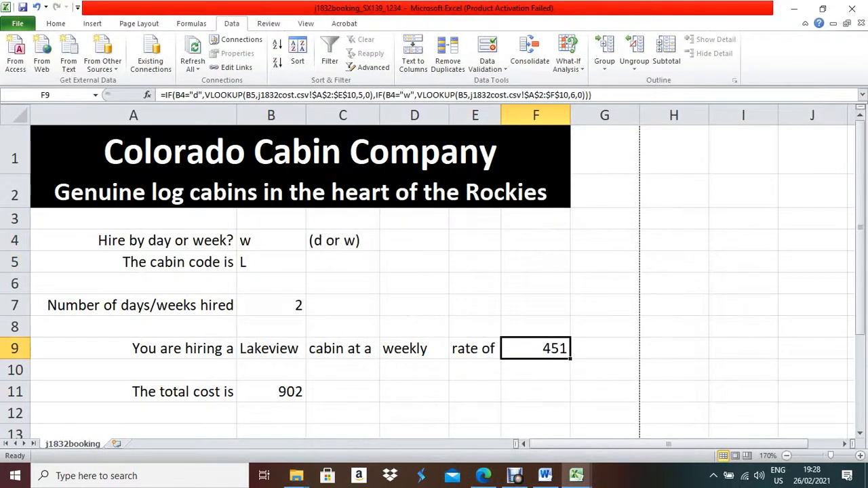
click(271, 392)
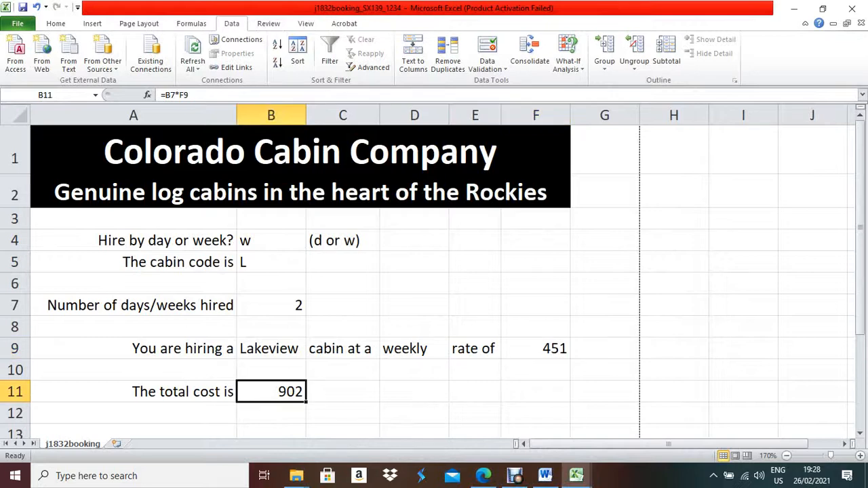
ctrl+click(536, 348)
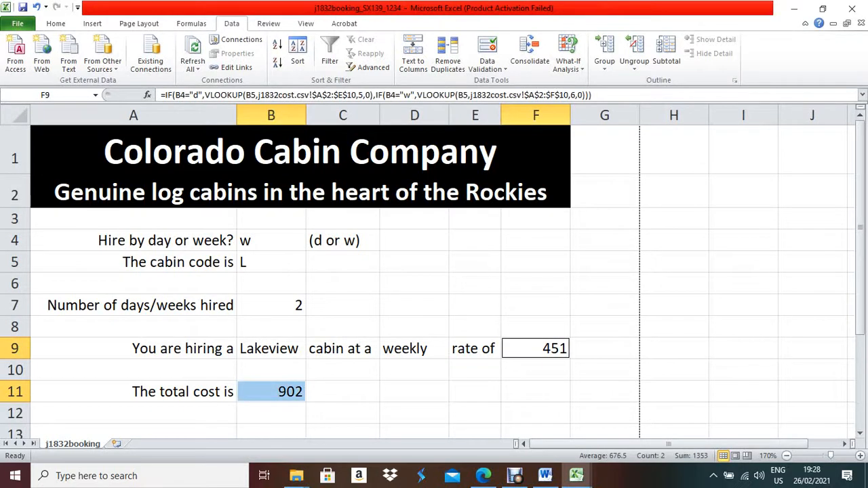
right_click(536, 351)
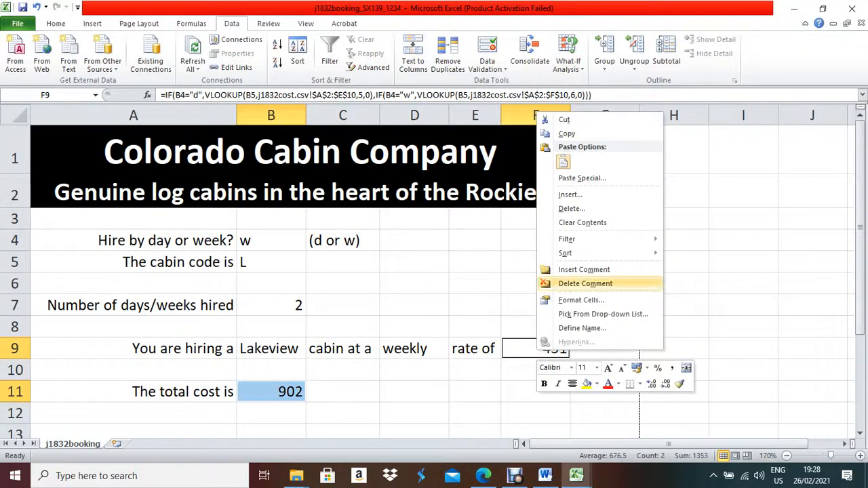
click(580, 300)
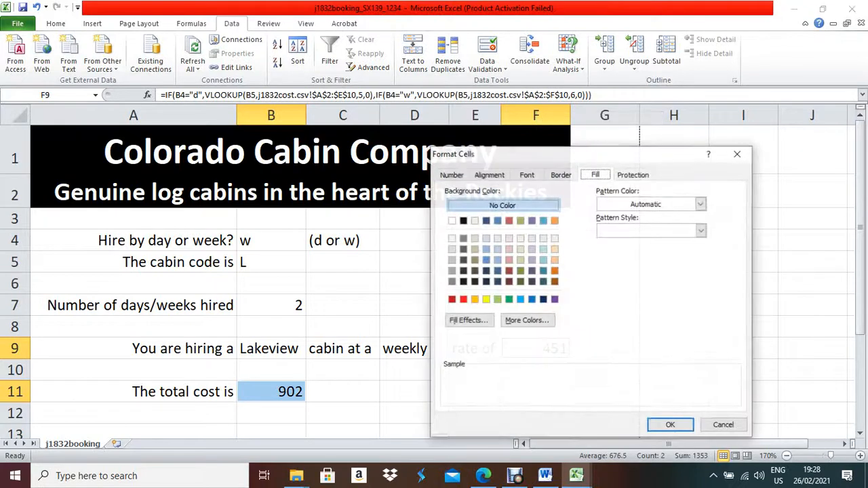
click(451, 175)
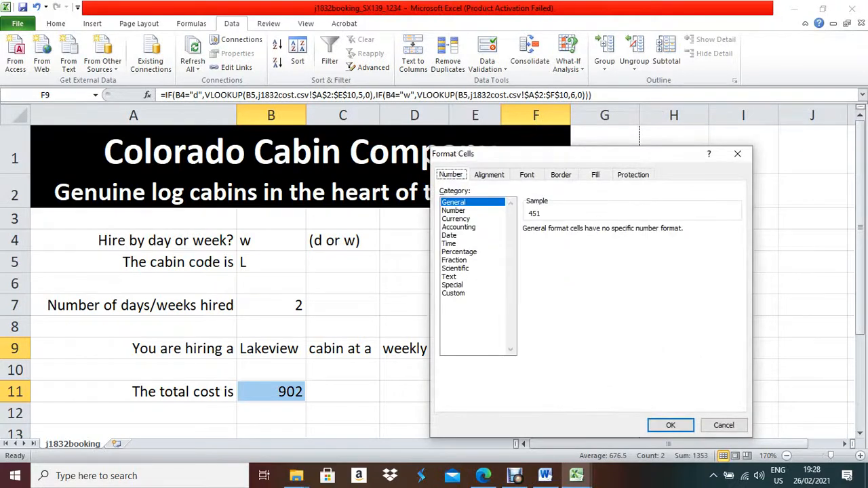
click(456, 219)
click(737, 245)
scroll(641, 278, down, 5)
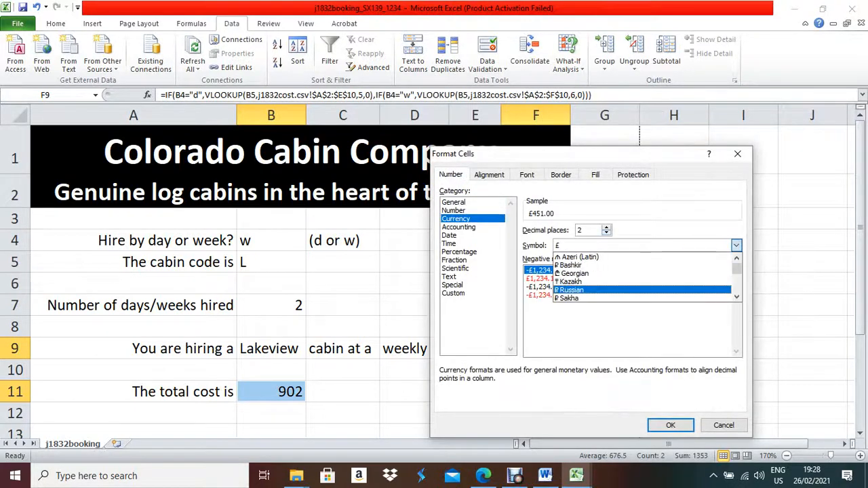
scroll(641, 278, down, 3)
click(610, 287)
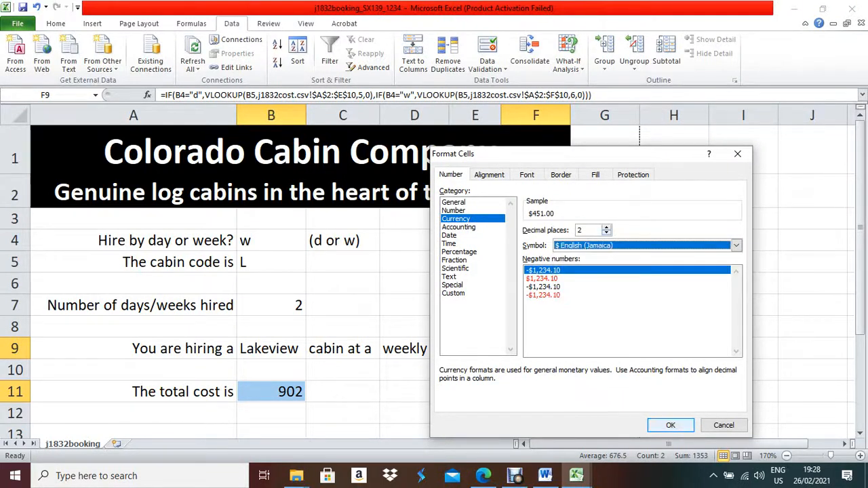
click(670, 425)
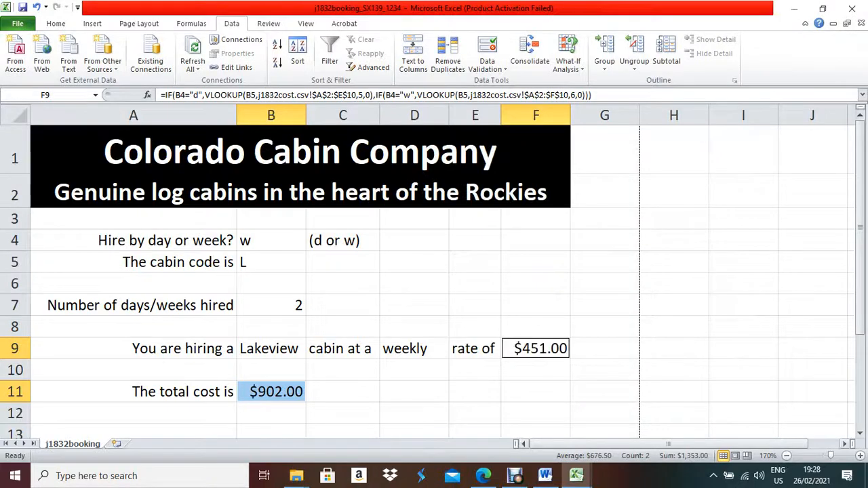
click(482, 476)
Show formulas instead of results and set the page orientation to landscape.
click(192, 23)
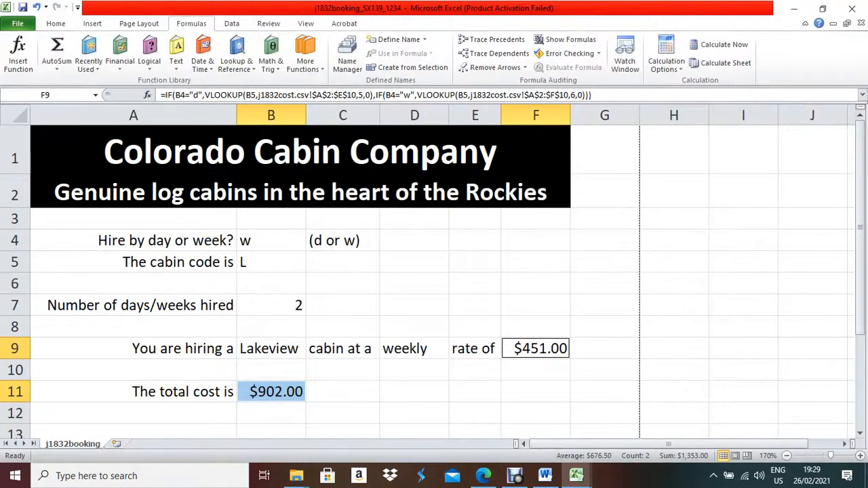
click(566, 39)
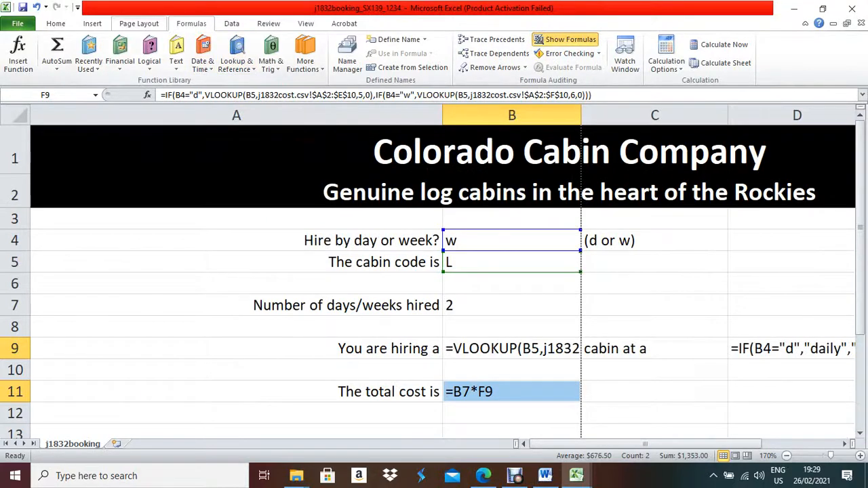
click(139, 23)
click(131, 54)
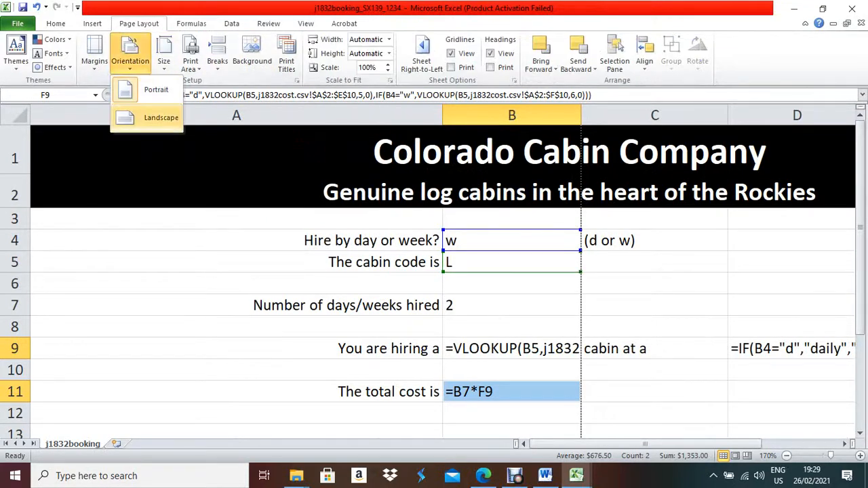
click(161, 117)
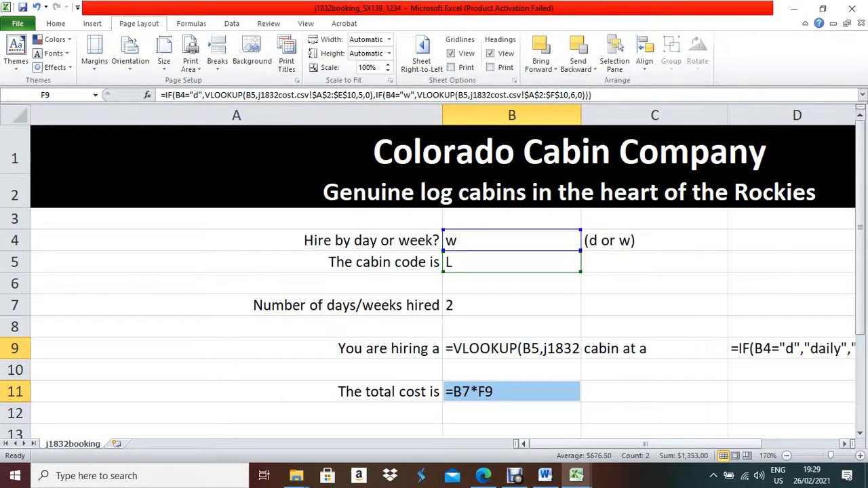
Narrow columns A and C and AutoFit column B to its VLOOKUP formula.
click(236, 240)
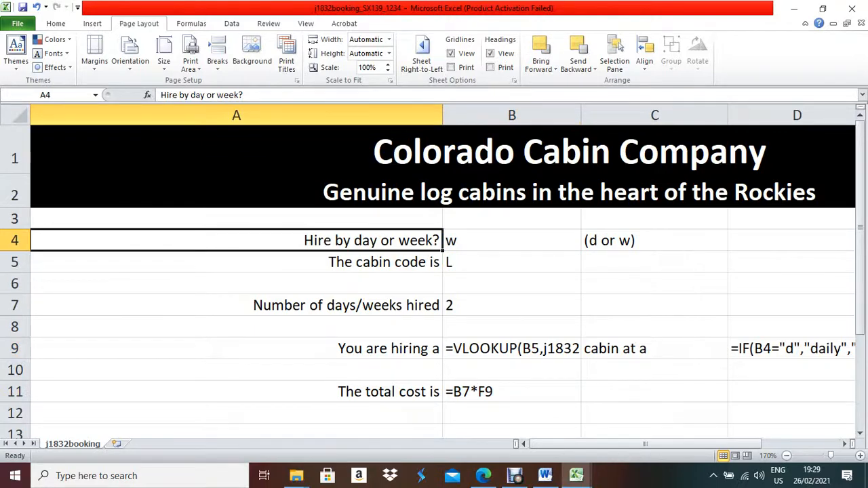
drag(442, 115, 149, 116)
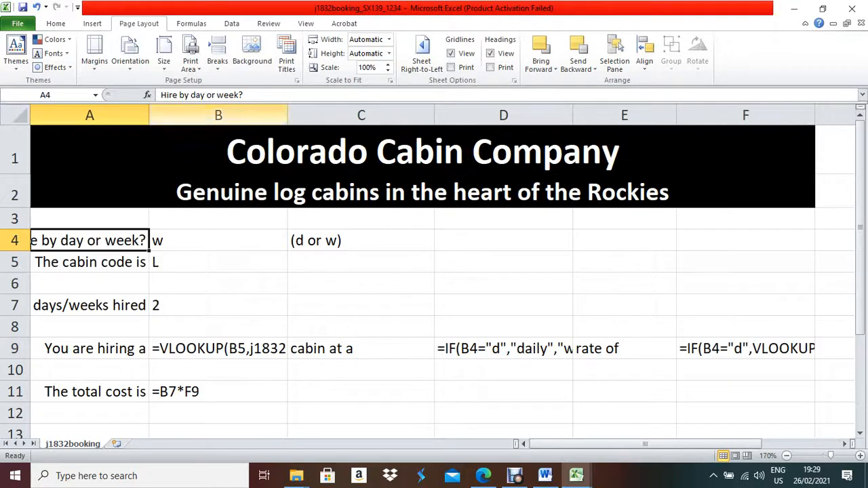
mouse_move(149, 115)
mouse_down()
mouse_move(162, 115)
mouse_move(153, 115)
mouse_up()
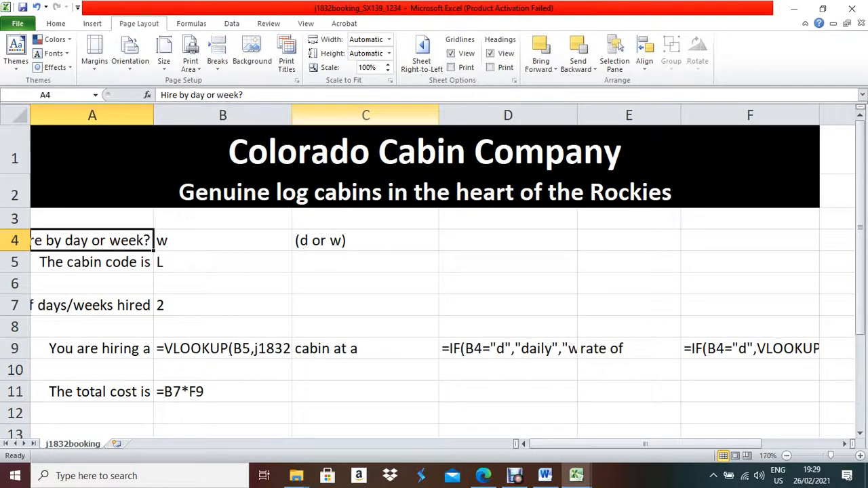
drag(438, 116, 372, 116)
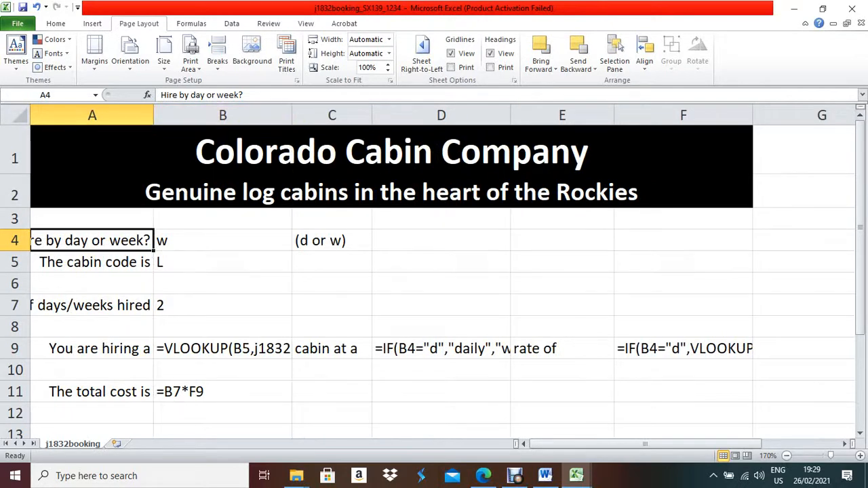
double_click(292, 115)
AutoFit columns D and F to fit their IF rate formulas.
click(616, 349)
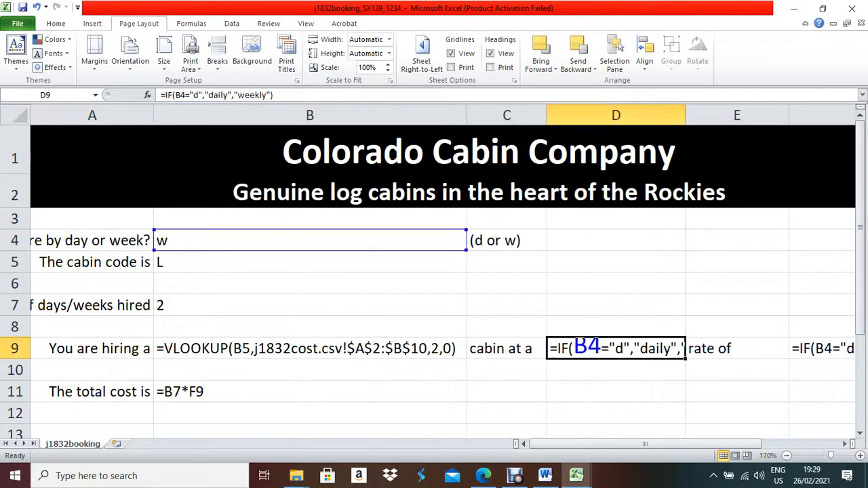
double_click(685, 115)
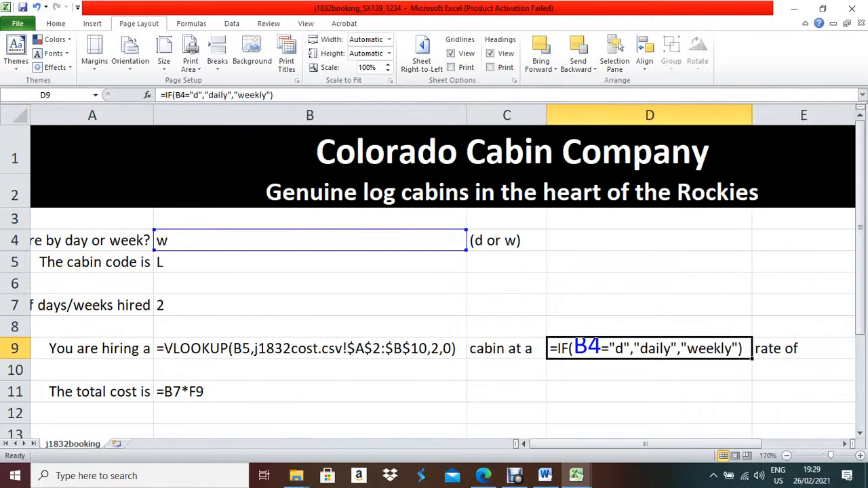
drag(719, 444, 758, 444)
click(681, 349)
click(793, 349)
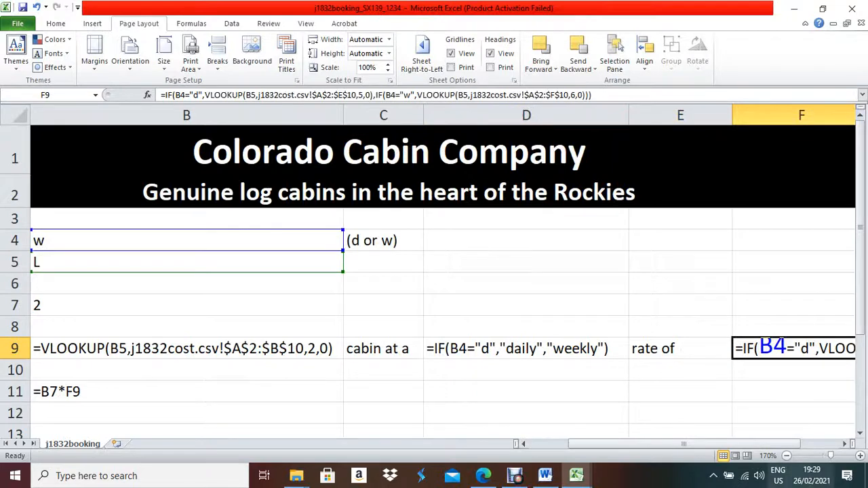
drag(685, 444, 723, 444)
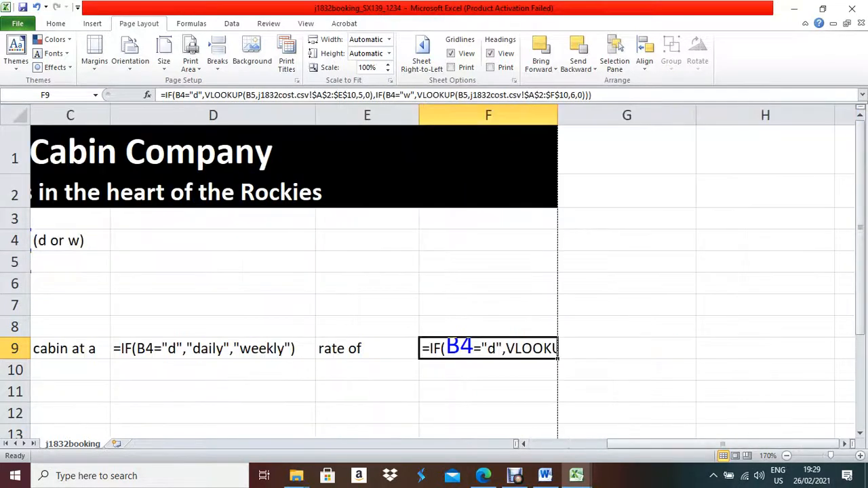
double_click(558, 115)
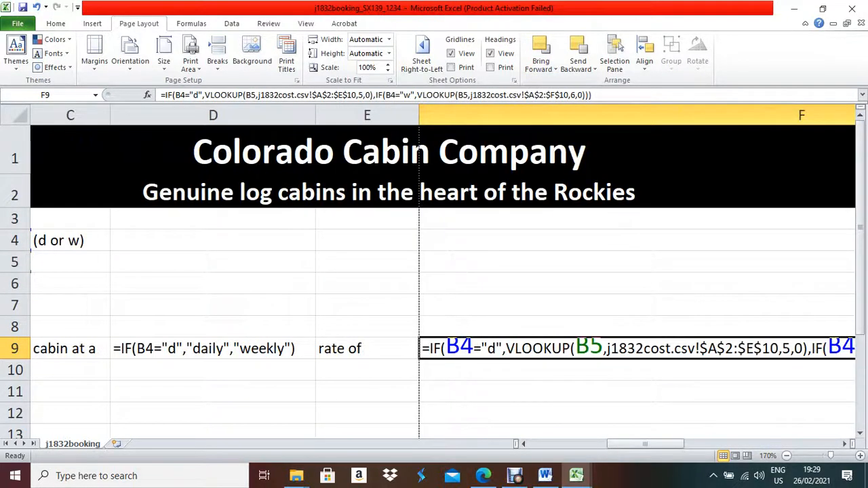
scroll(434, 271, down, 5)
scroll(434, 271, up, 5)
key(Return)
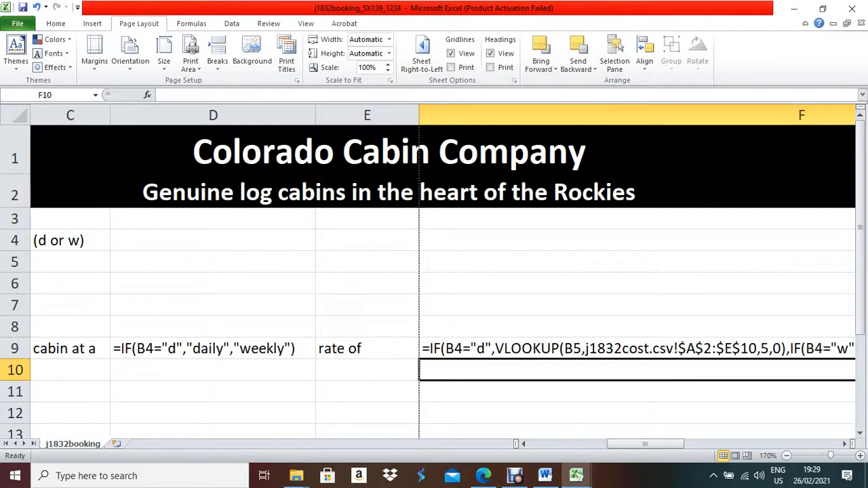
drag(668, 444, 613, 444)
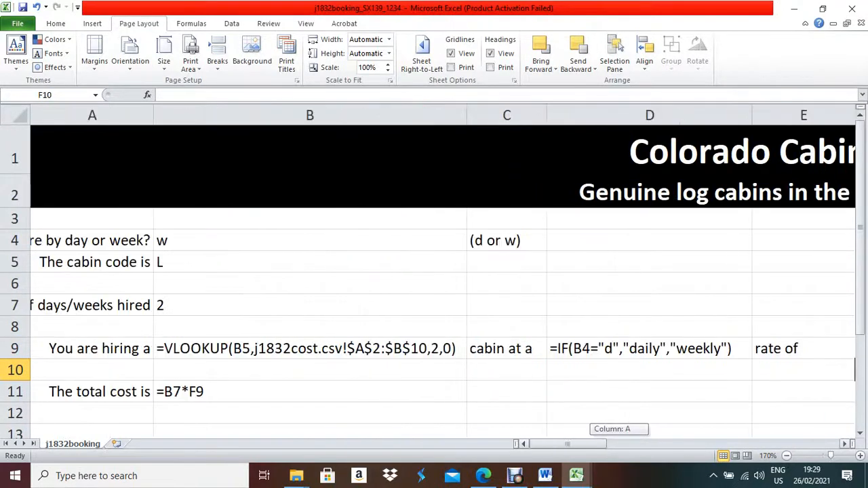
Read question 23 on printing the formulae sheet, then return to the booking workbook.
click(483, 475)
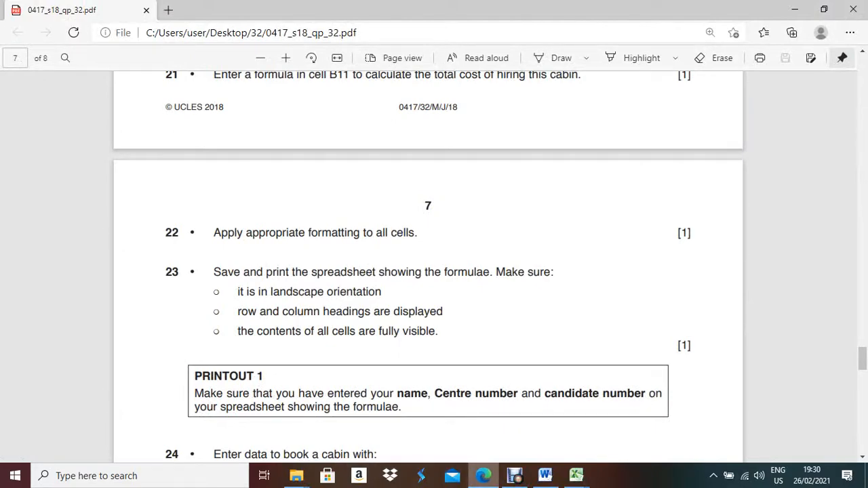
mouse_move(483, 475)
mouse_move(576, 476)
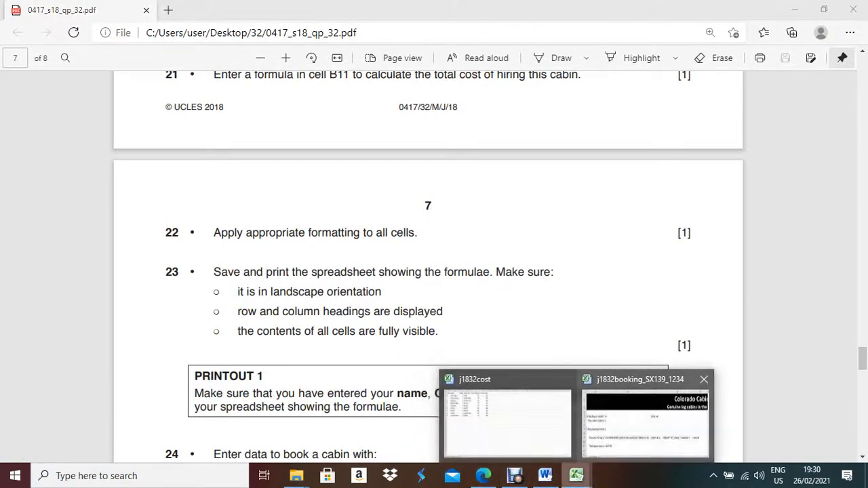
click(638, 421)
Open the print preview of the j1832booking formulae sheet through File > Print.
click(18, 23)
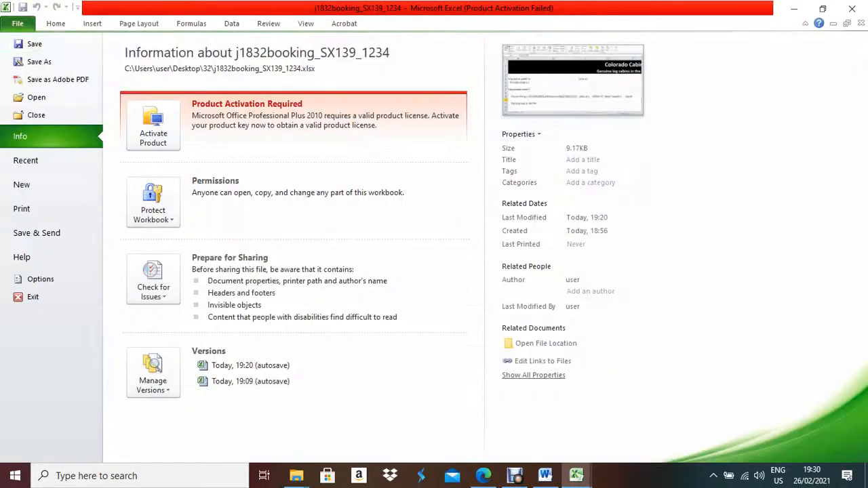
click(27, 208)
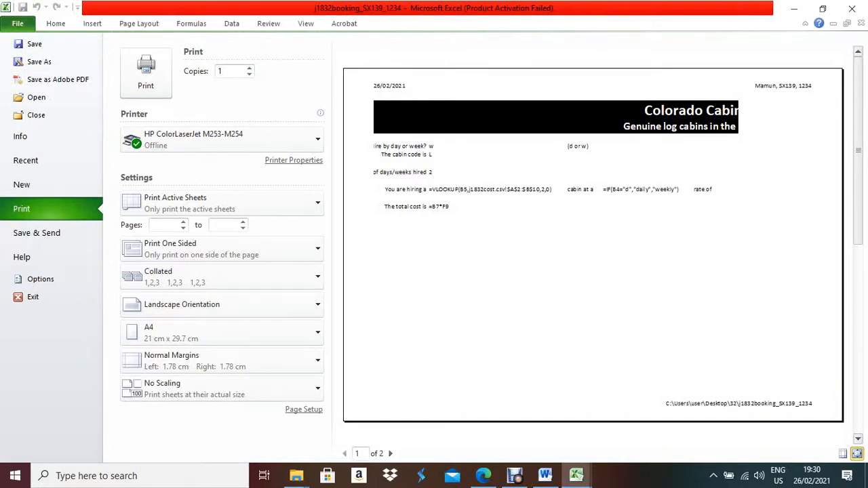
In Page Setup, turn on printing of gridlines and row and column headings.
click(304, 410)
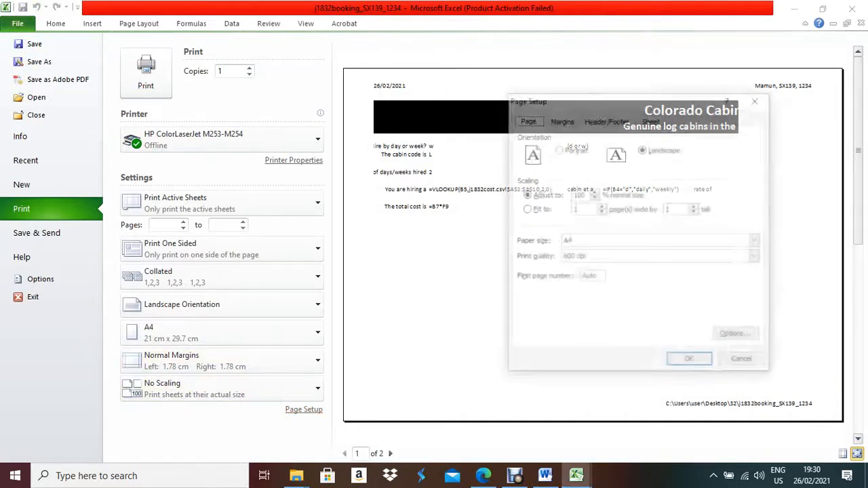
click(606, 119)
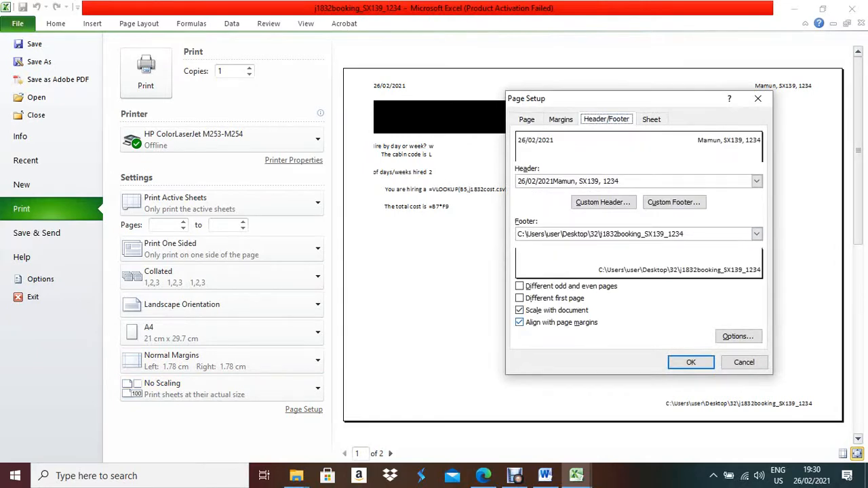
click(653, 119)
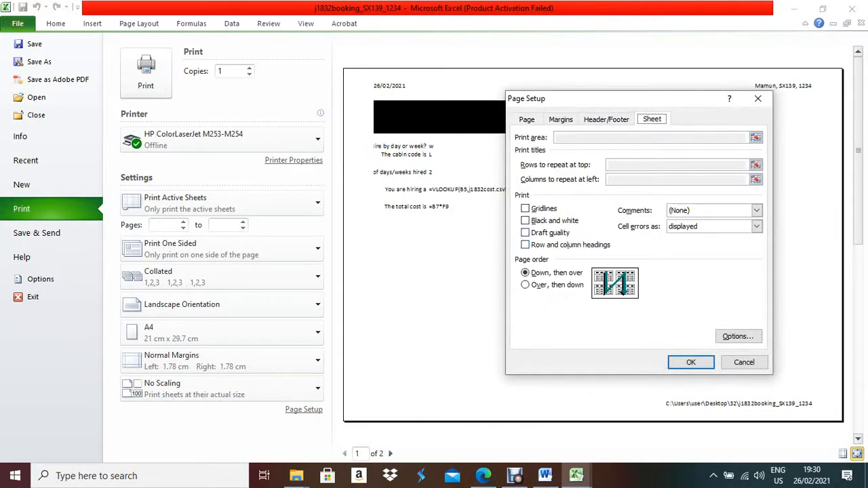
click(525, 244)
click(525, 208)
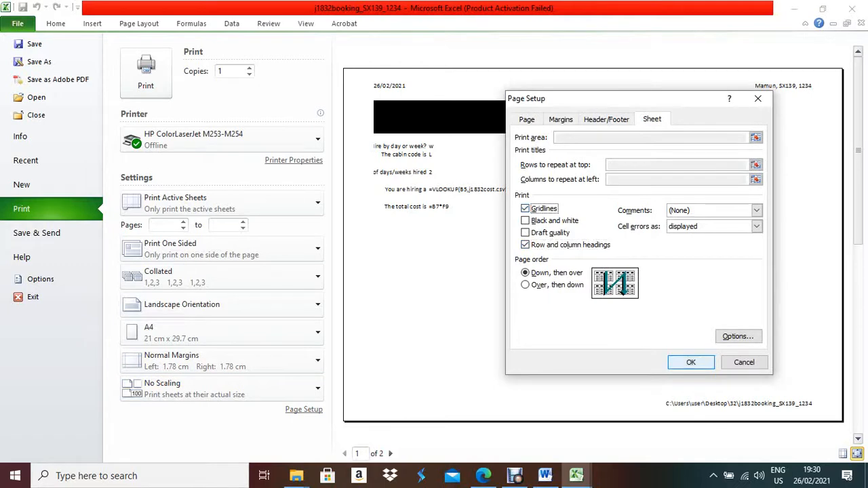
key(Return)
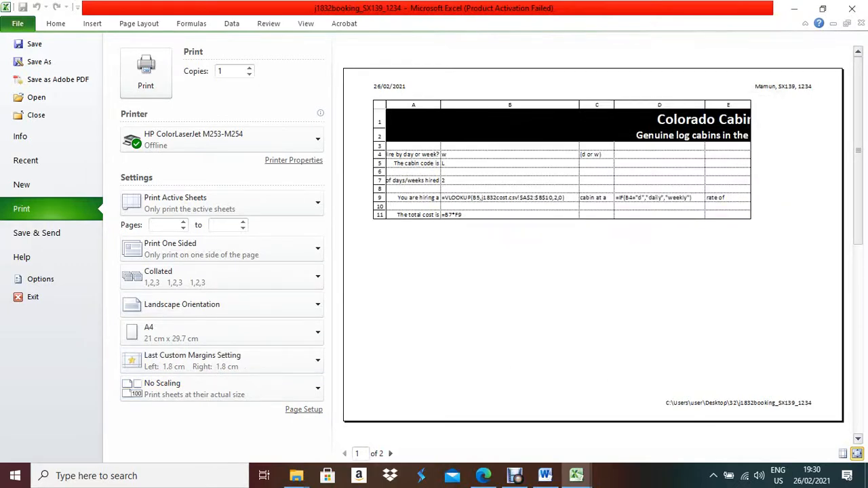
Raise the print scale to 105%, check both preview pages, and return to the sheet.
click(304, 409)
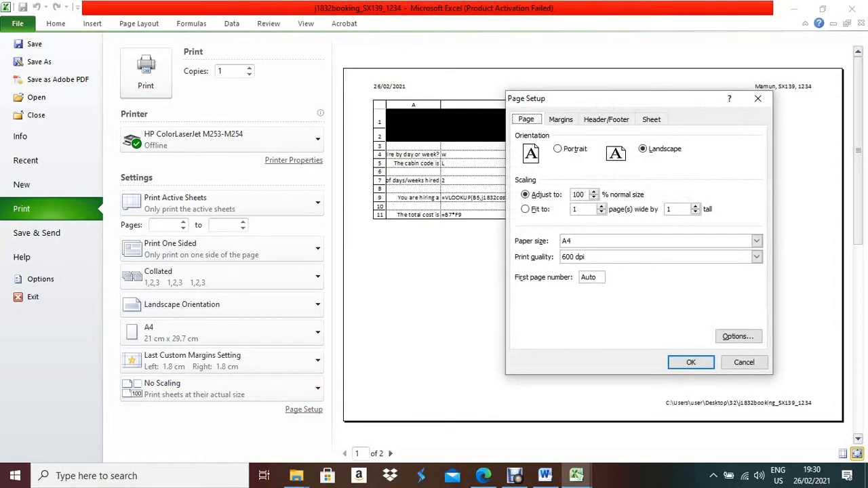
click(594, 192)
click(691, 362)
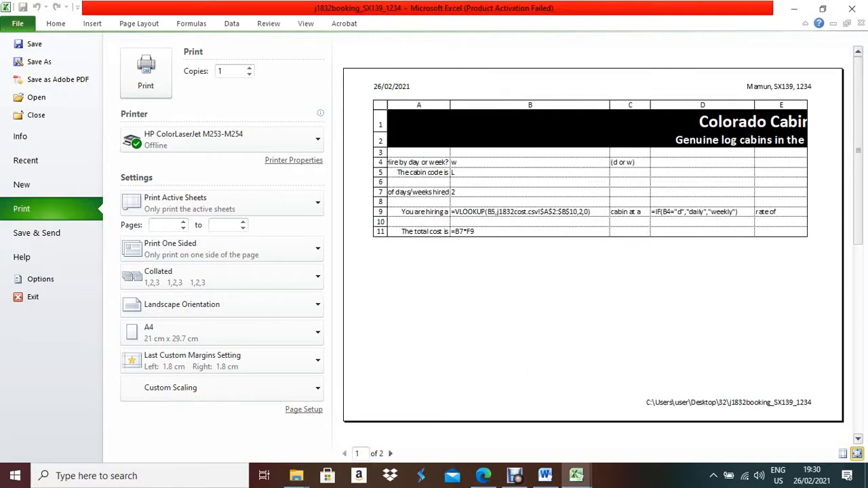
click(390, 453)
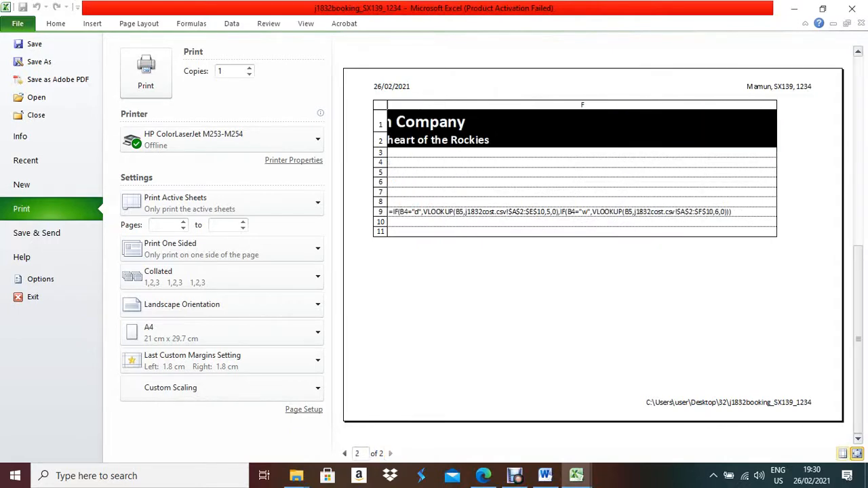
click(344, 453)
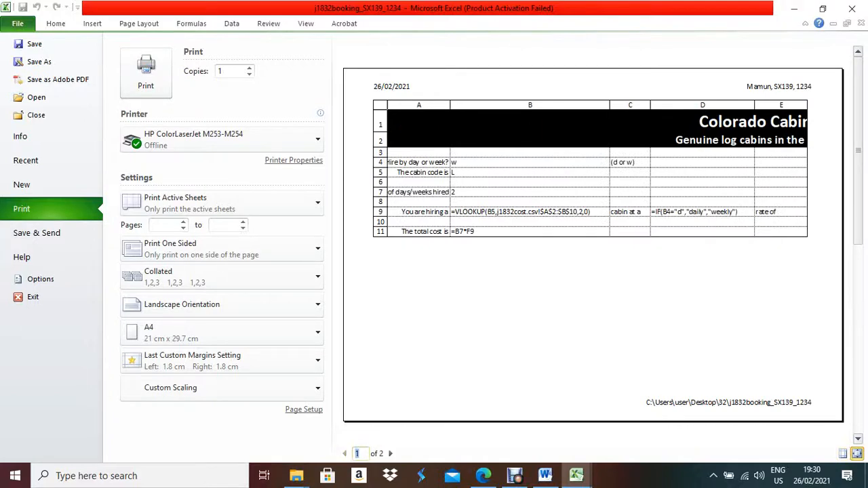
key(Escape)
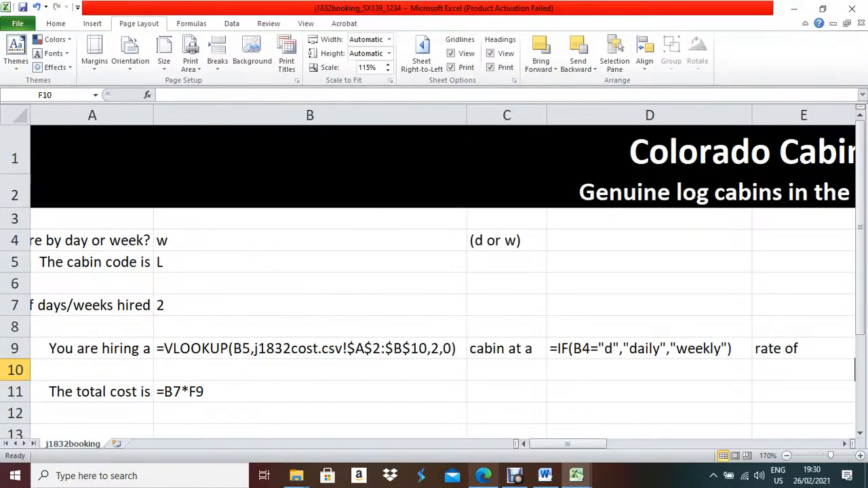
Read question 24 on booking cabin g weekly for 2 weeks, then return to the j1832booking workbook.
key(alt+Tab)
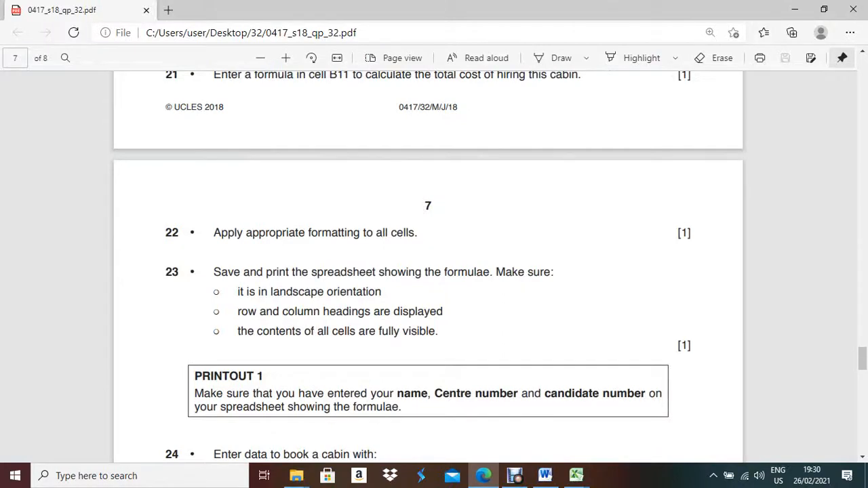
scroll(428, 265, down, 1)
scroll(428, 266, down, 3)
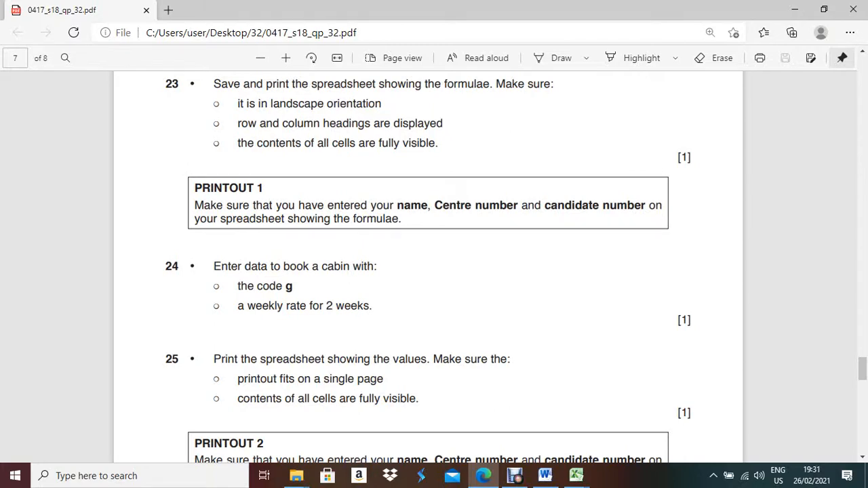
click(576, 475)
click(649, 419)
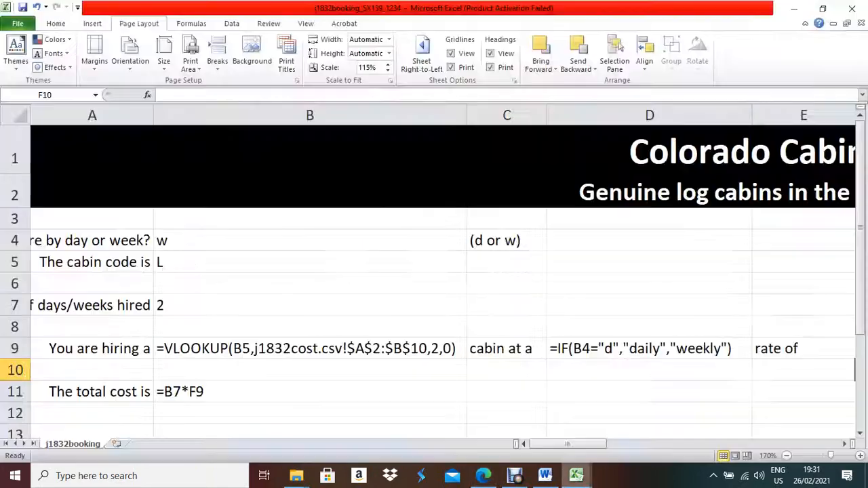
Enter cabin code g in cell B5 and check the hire type and weeks cells.
click(310, 262)
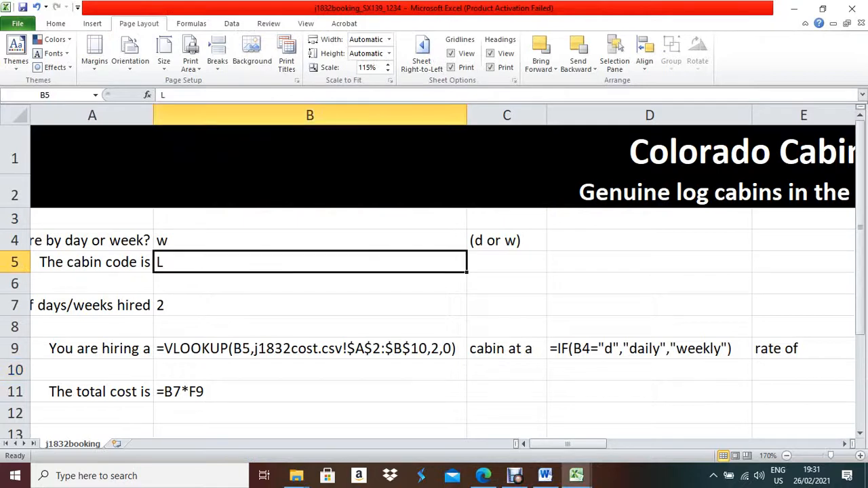
text(g)
click(310, 305)
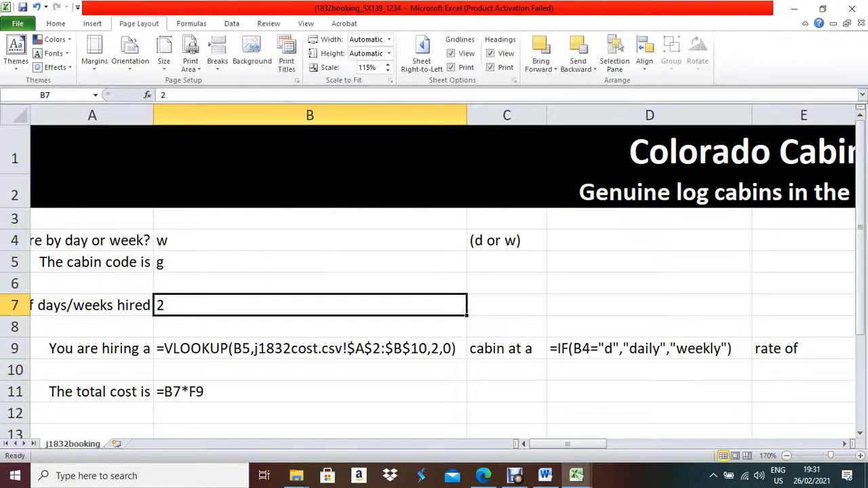
click(310, 241)
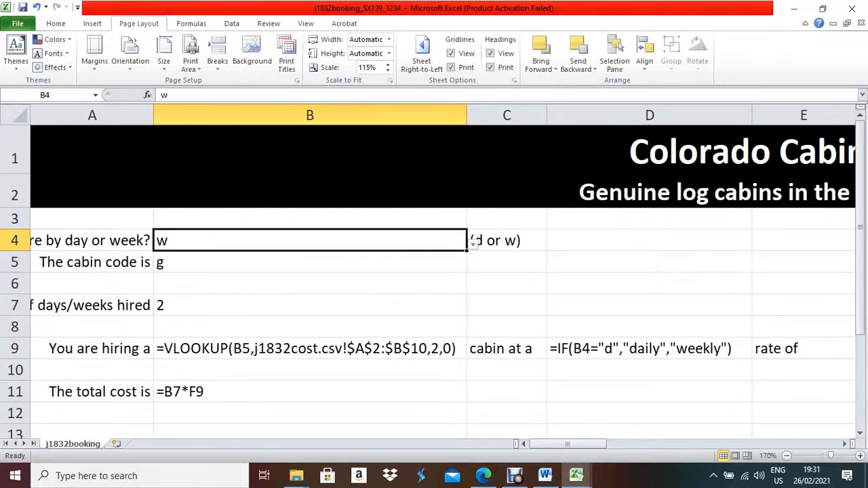
click(310, 305)
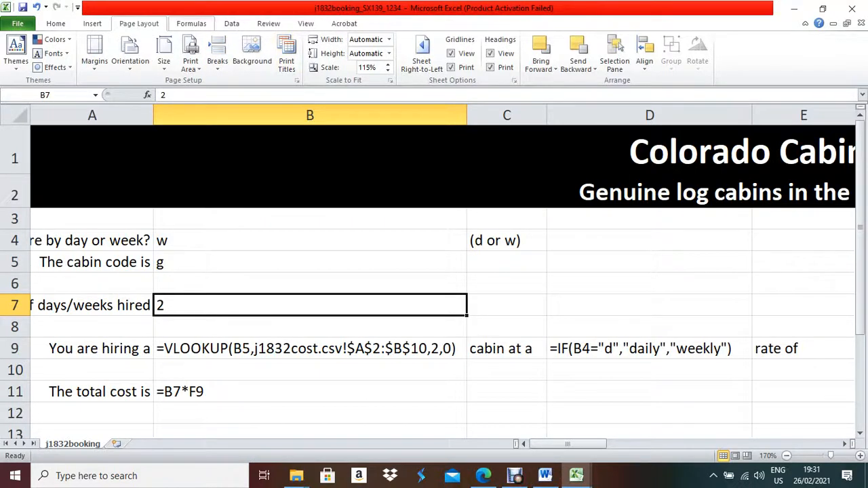
Turn off Show Formulas so the sheet shows values like the $968.00 total.
click(191, 23)
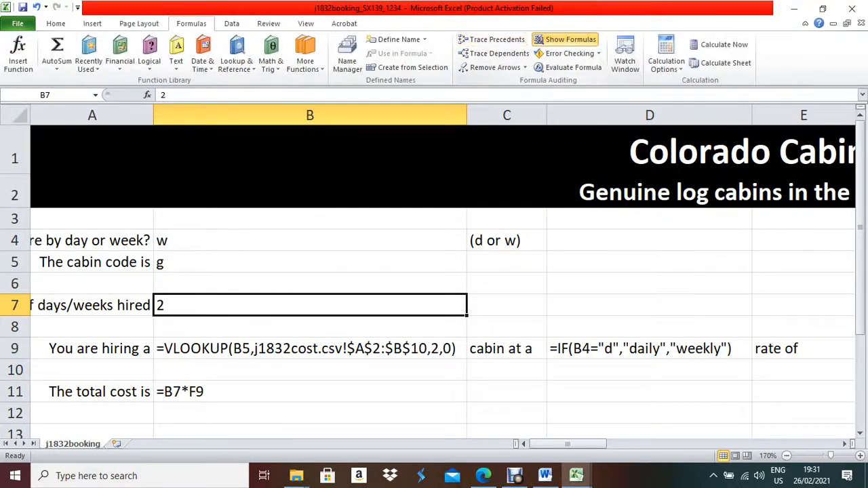
click(570, 39)
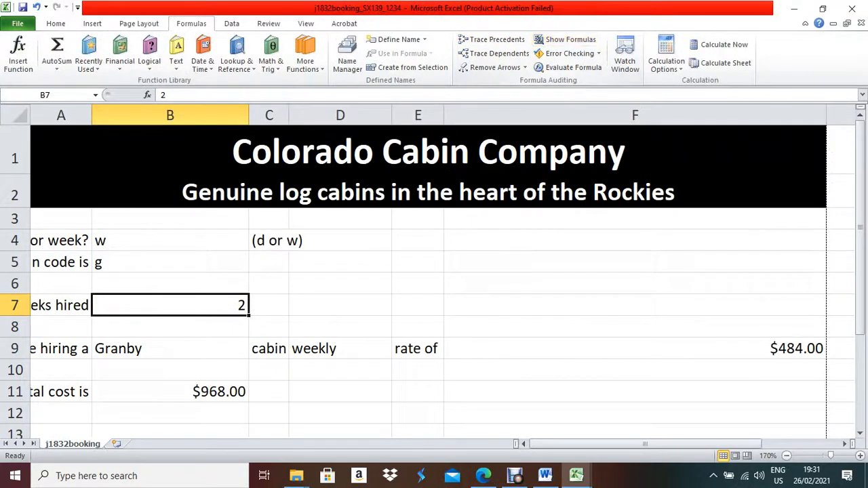
click(170, 391)
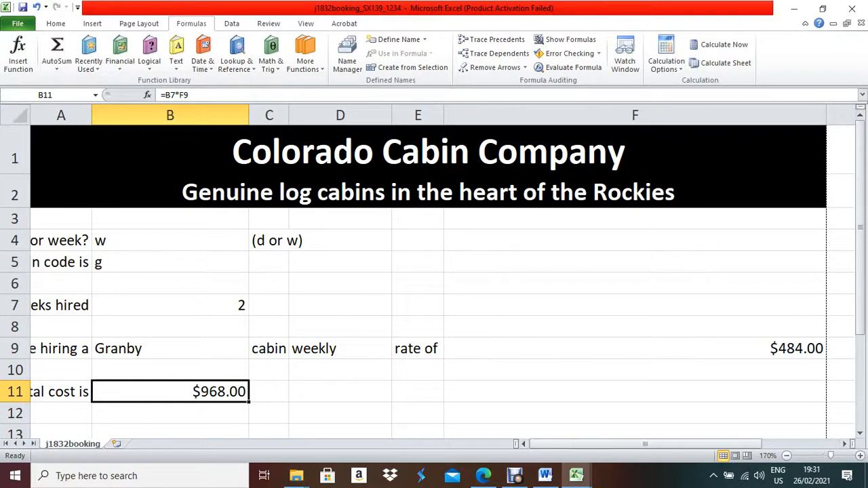
Auto-fit every column of the worksheet to its contents.
click(15, 116)
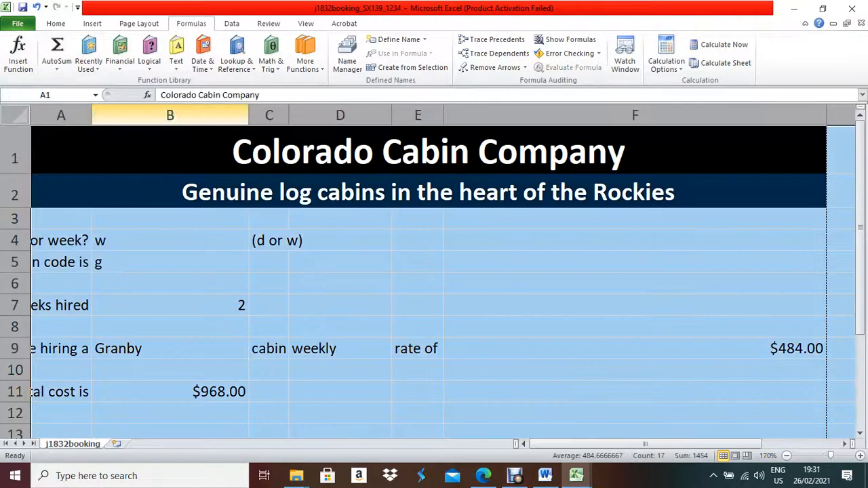
double_click(91, 116)
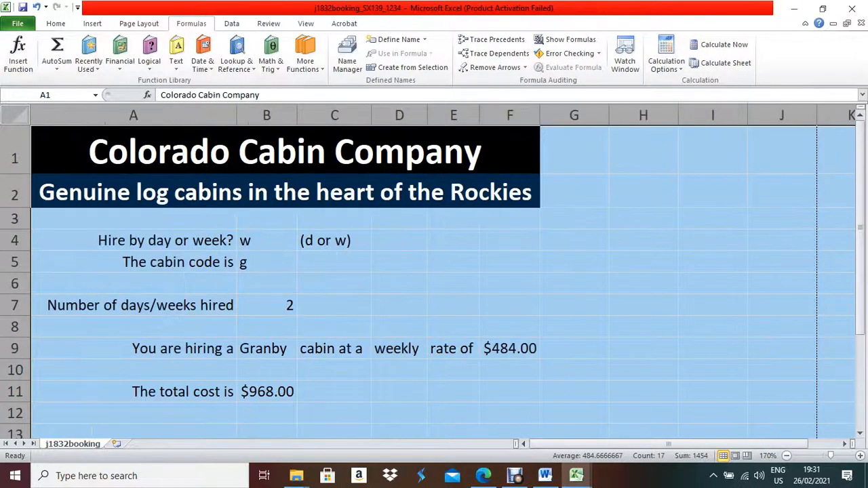
click(334, 305)
scroll(335, 305, down, 2)
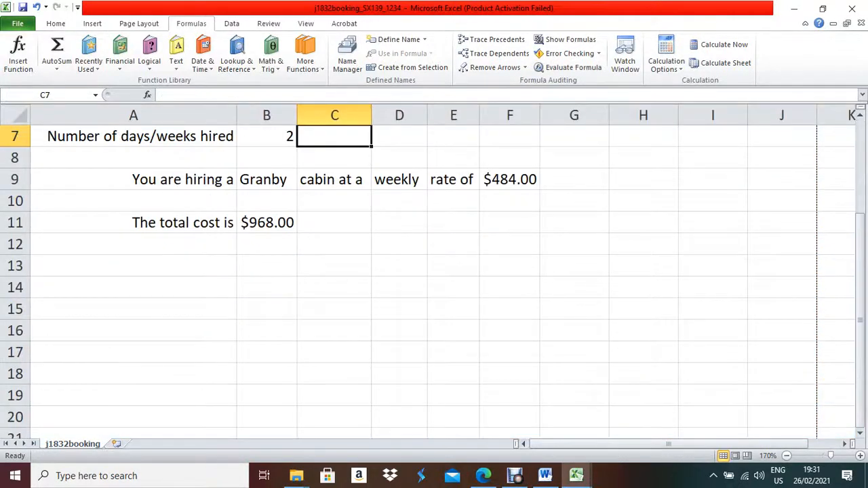
scroll(335, 306, up, 1)
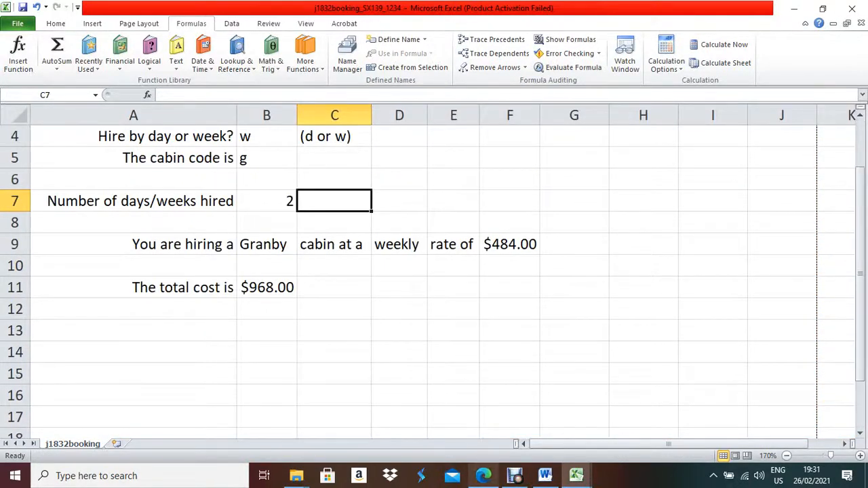
Check the question paper PDF, then return to Excel's File menu.
click(483, 475)
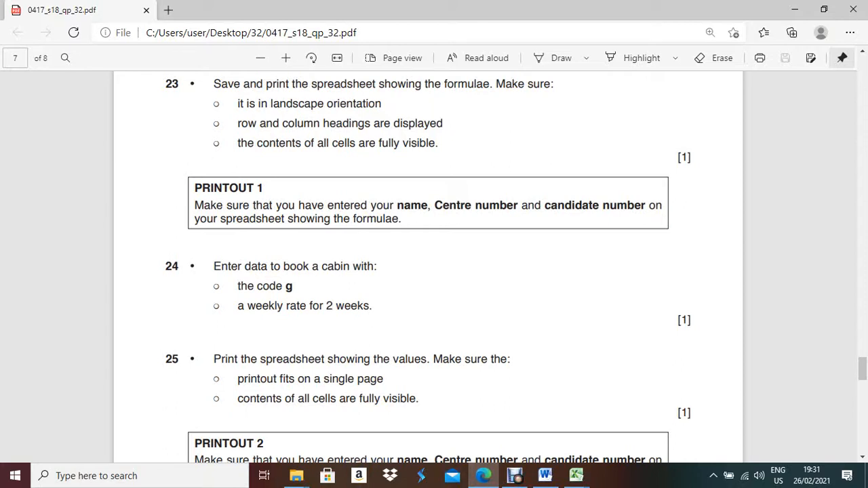
key(alt+Tab)
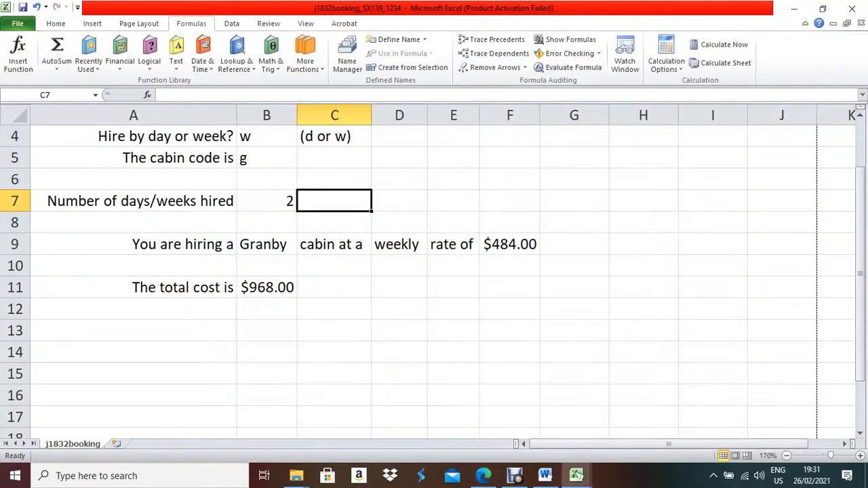
click(18, 24)
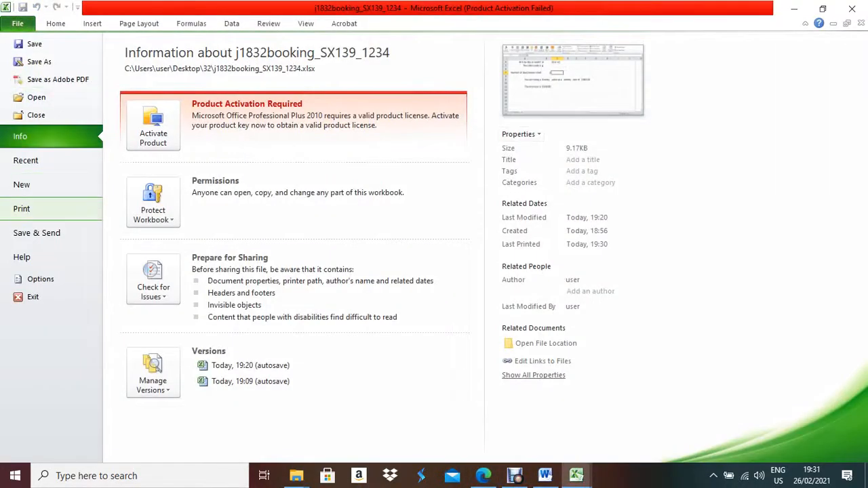
Set the print scale to 135% in Page Setup from the print preview.
click(24, 209)
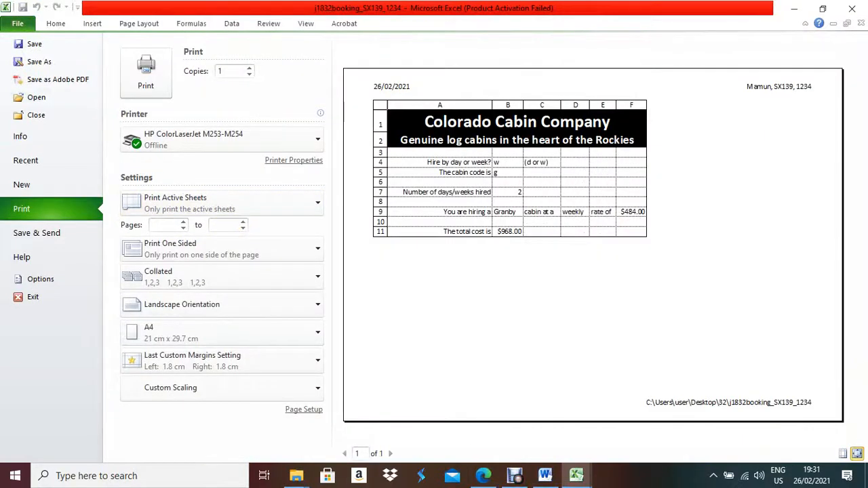
click(303, 409)
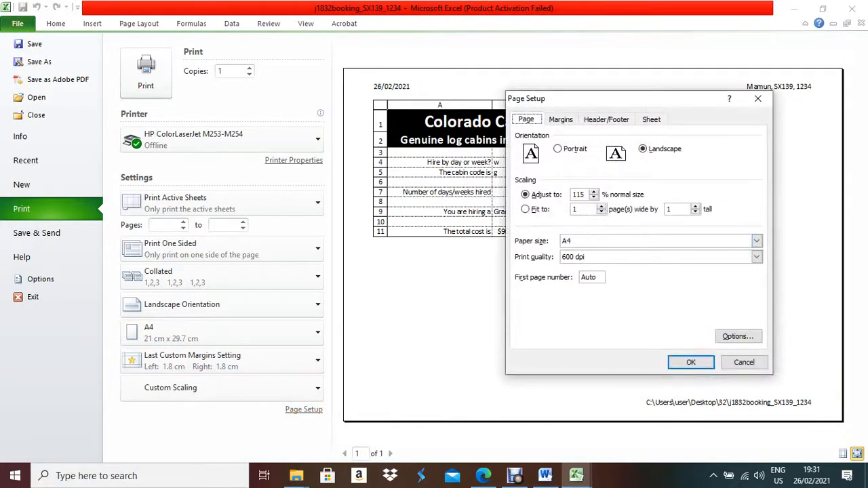
click(594, 192)
click(594, 192)
click(594, 192)
click(594, 192)
click(690, 362)
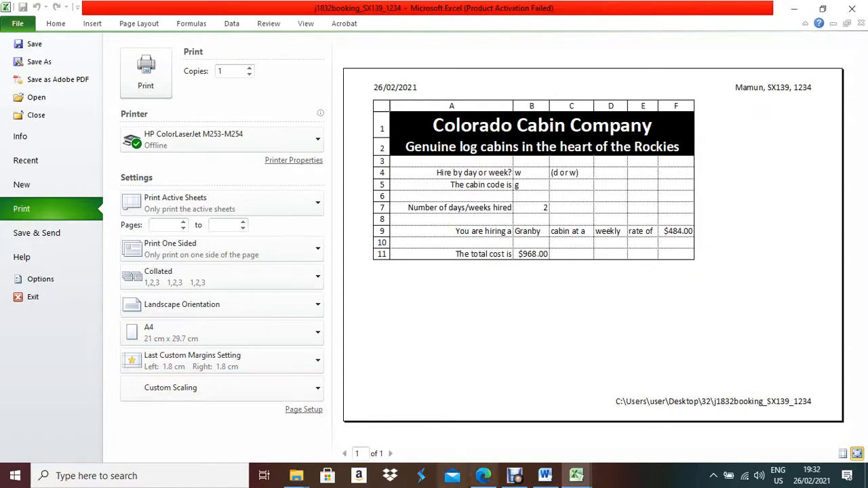
Check the question paper, glance at the preview, then switch to the Word evidence document.
click(483, 475)
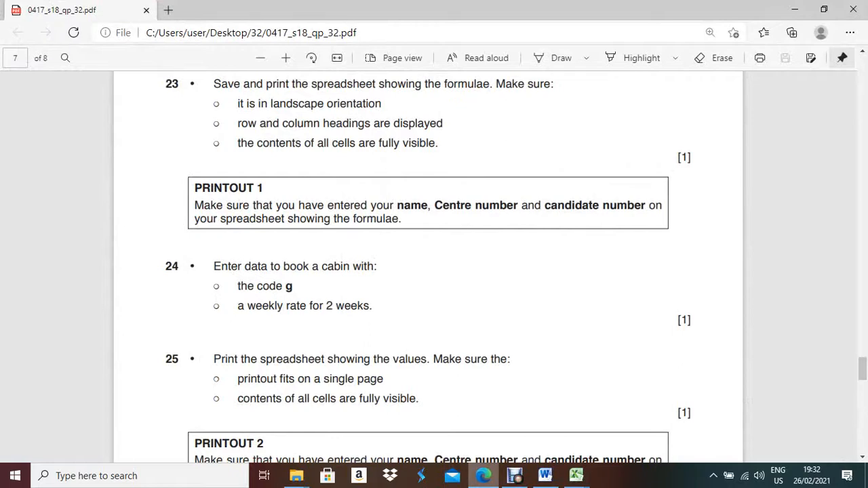
key(alt+Tab)
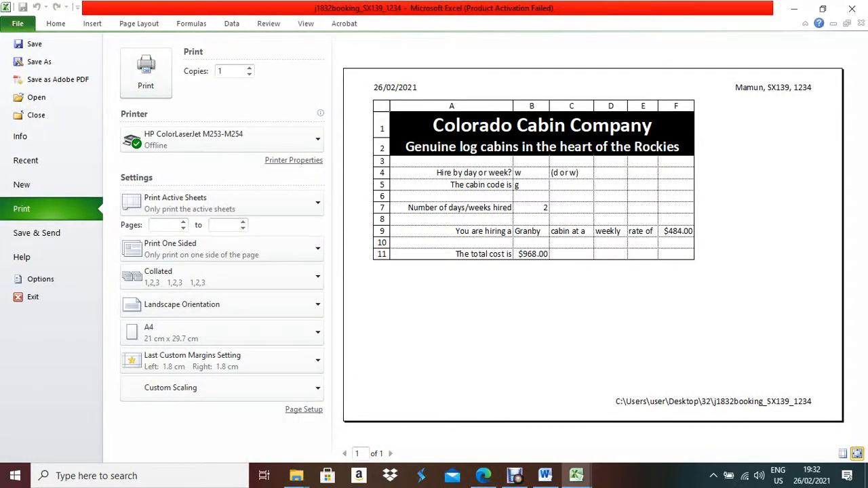
key(alt+Tab)
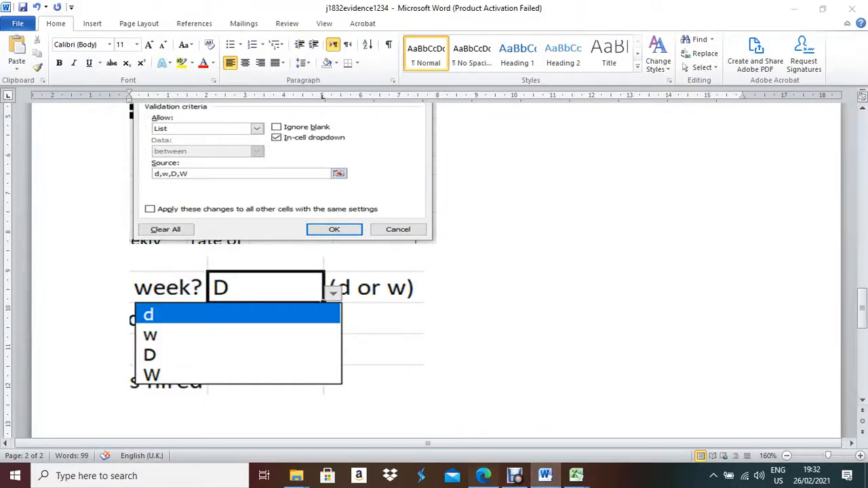
Scroll the question paper through tasks 25–27 and Printouts 3 and 4 to the last page.
click(483, 475)
scroll(434, 271, down, 3)
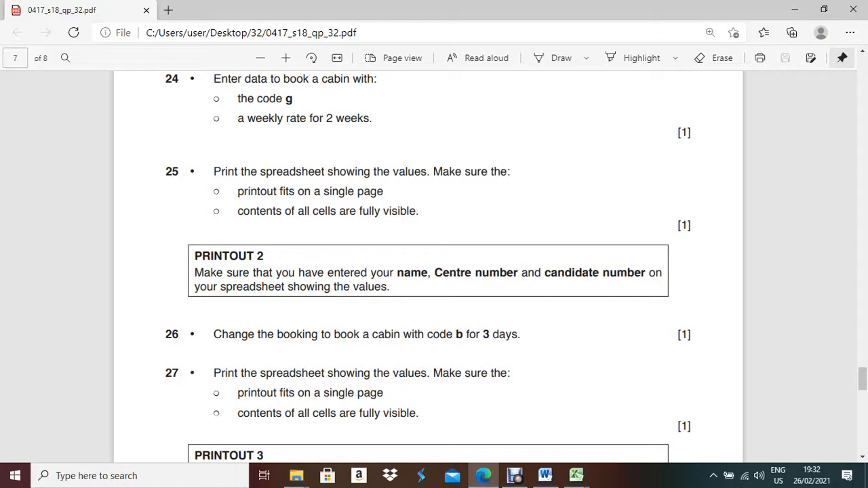
scroll(428, 263, down, 5)
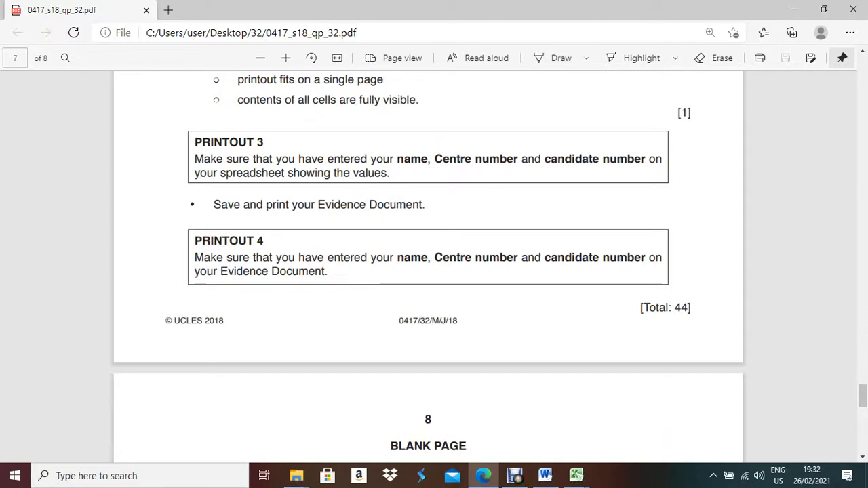
scroll(428, 263, up, 2)
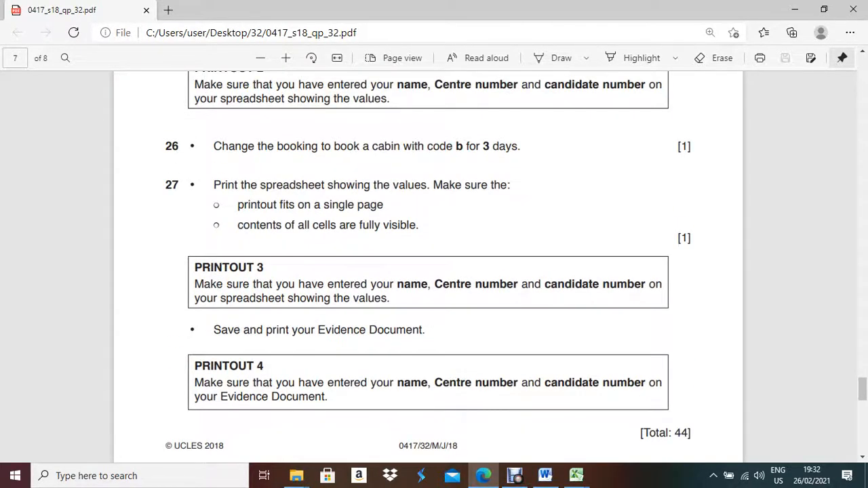
scroll(428, 263, up, 2)
scroll(427, 263, down, 3)
scroll(427, 263, down, 3)
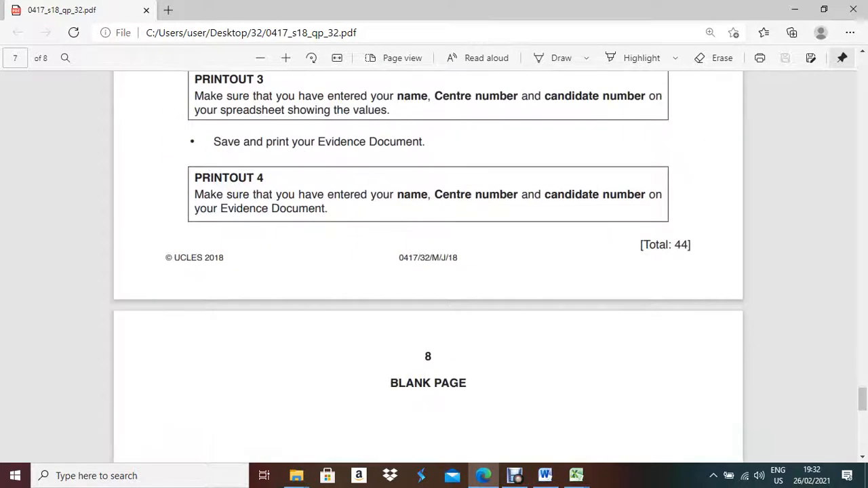
click(515, 476)
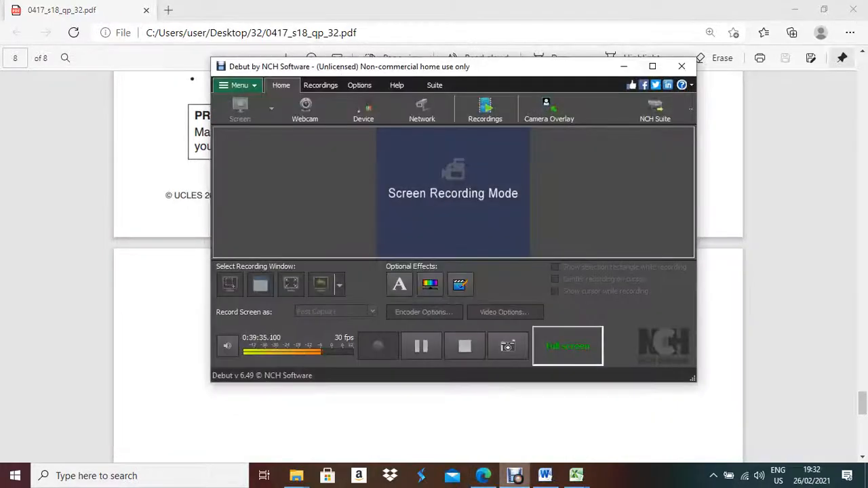